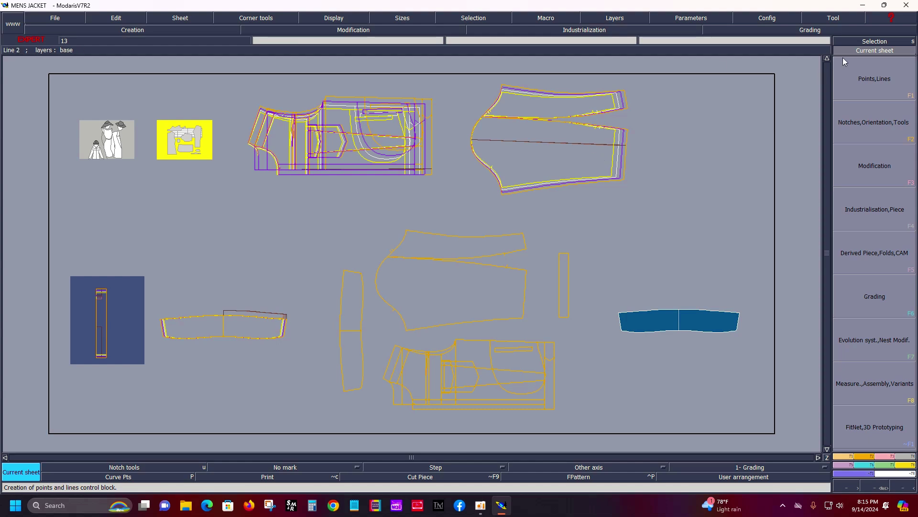
Inspect the collar sheets and their graded nest, then delete the solid blue collar piece
{"action": "left_click", "coordinate": [669, 326]}
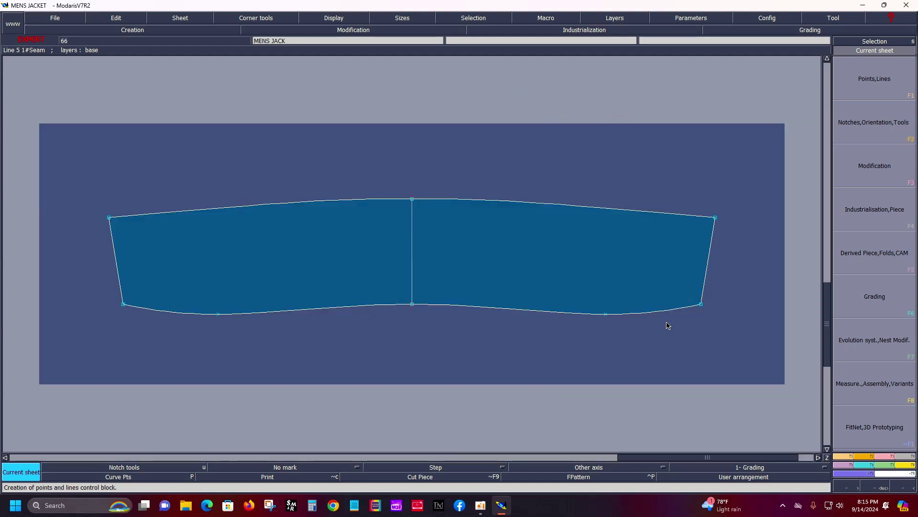
{"action": "key", "text": "space"}
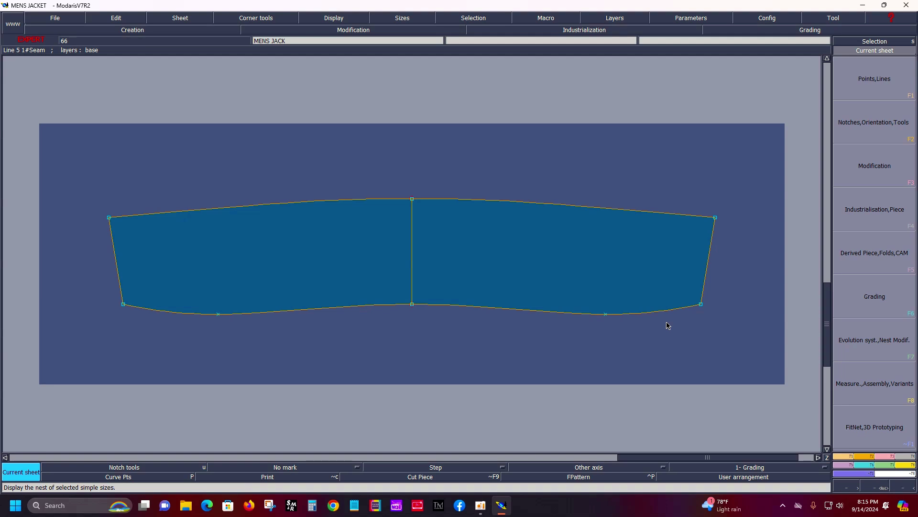
{"action": "key", "text": "space"}
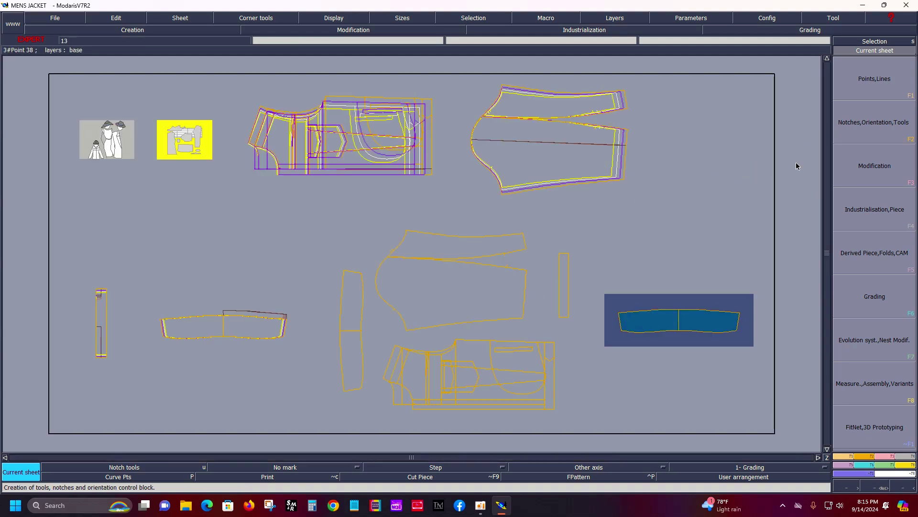
{"action": "left_click", "coordinate": [263, 322]}
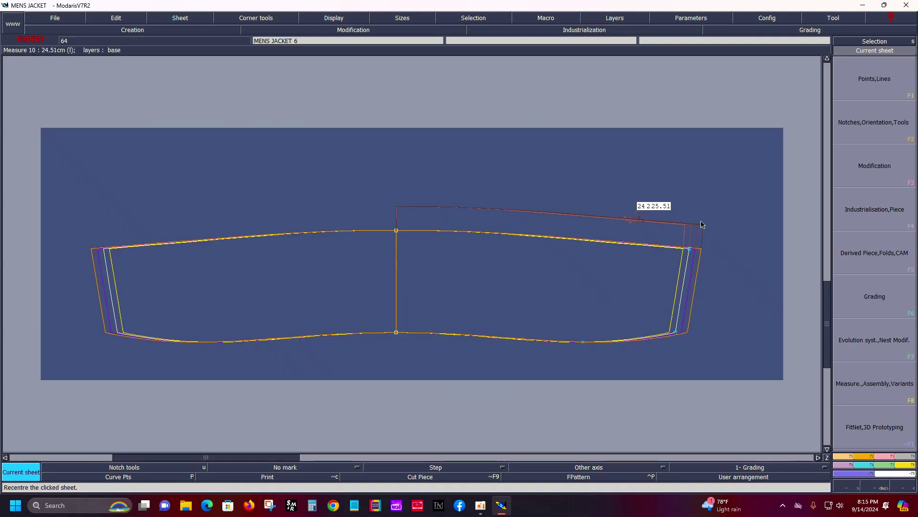
{"action": "key", "text": "space"}
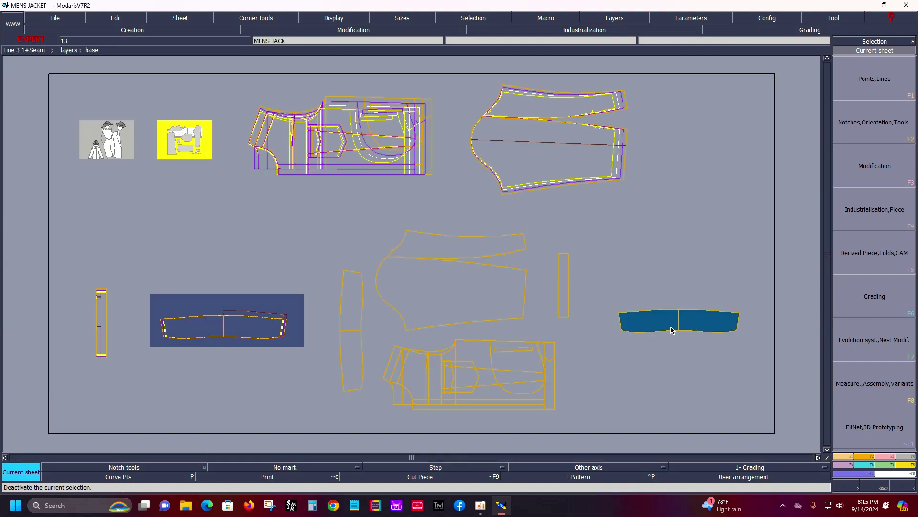
{"action": "key", "text": "Delete"}
{"action": "left_click", "coordinate": [698, 322]}
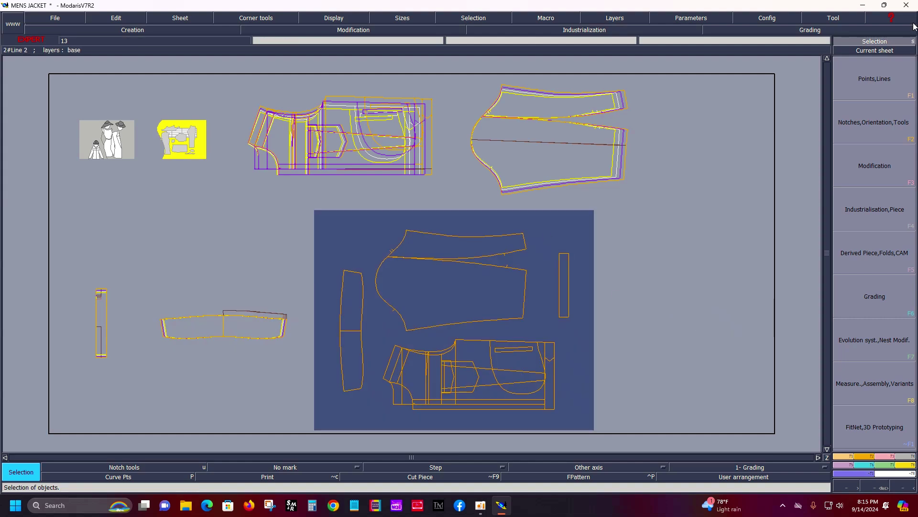
Delete the red measurement line above the collar outline
{"action": "left_click", "coordinate": [889, 52]}
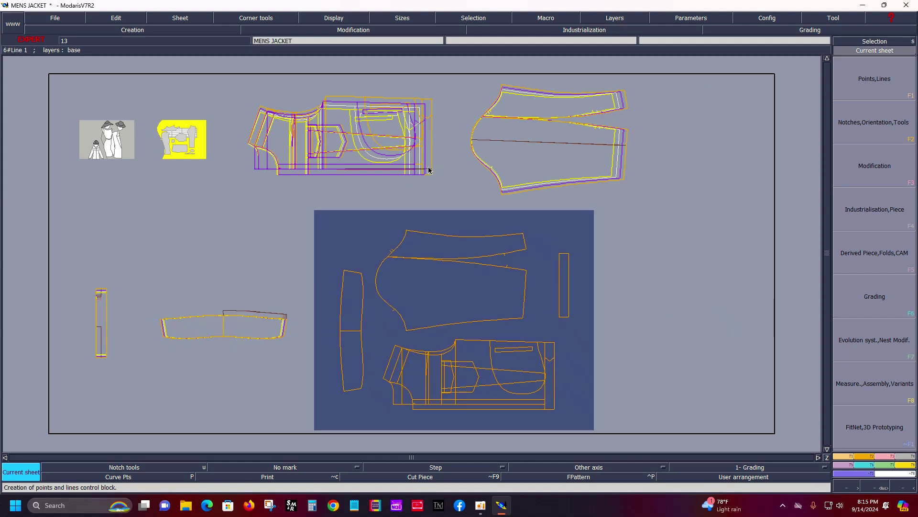
{"action": "left_click", "coordinate": [213, 324]}
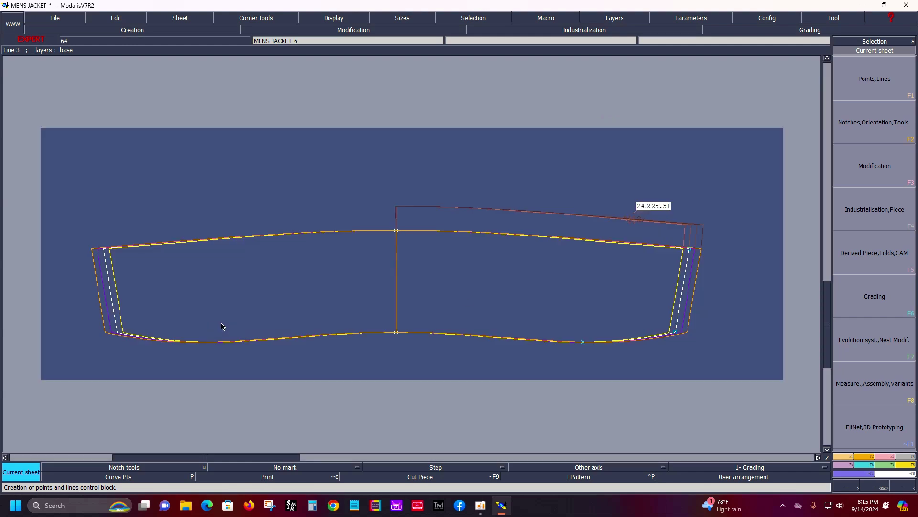
{"action": "key", "text": "Delete"}
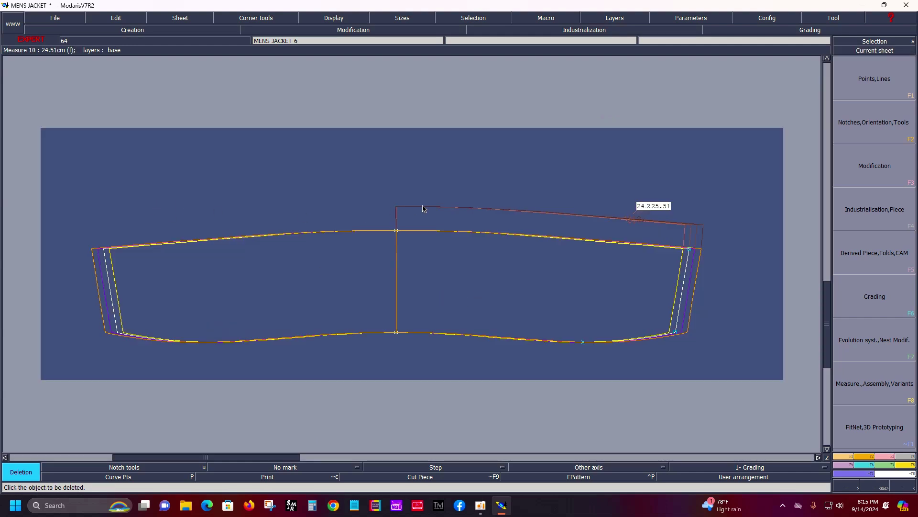
{"action": "left_click", "coordinate": [444, 209]}
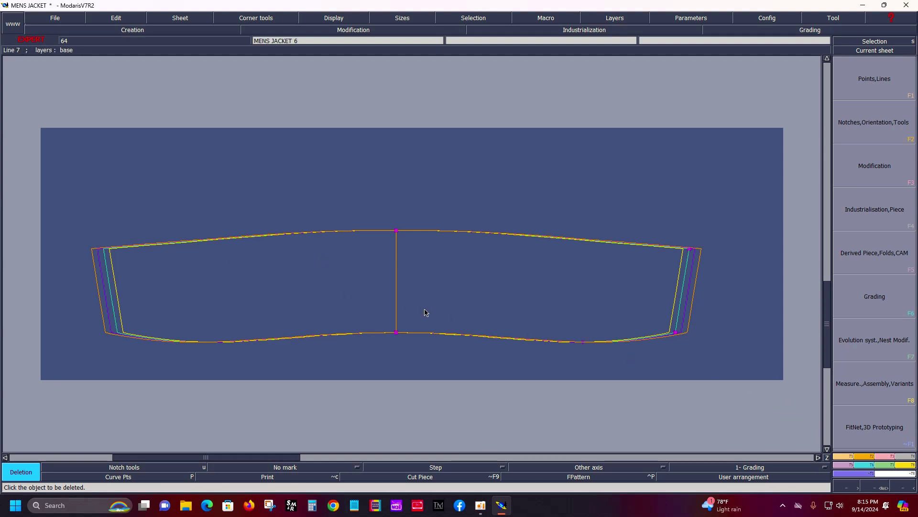
Show only the base size and create a filled seam piece from the collar outline
{"action": "key", "text": "n"}
{"action": "left_click_drag", "start_coordinate": [80, 209], "coordinate": [782, 371]}
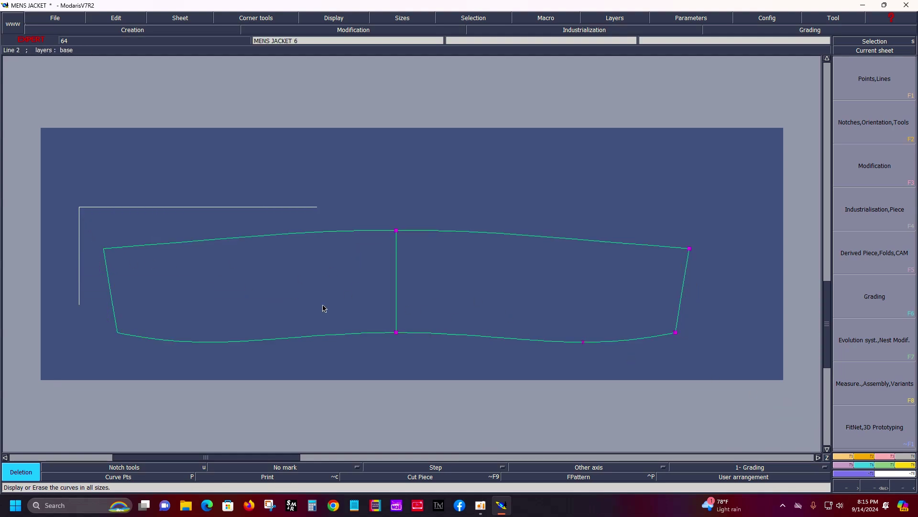
{"action": "key", "text": "F4"}
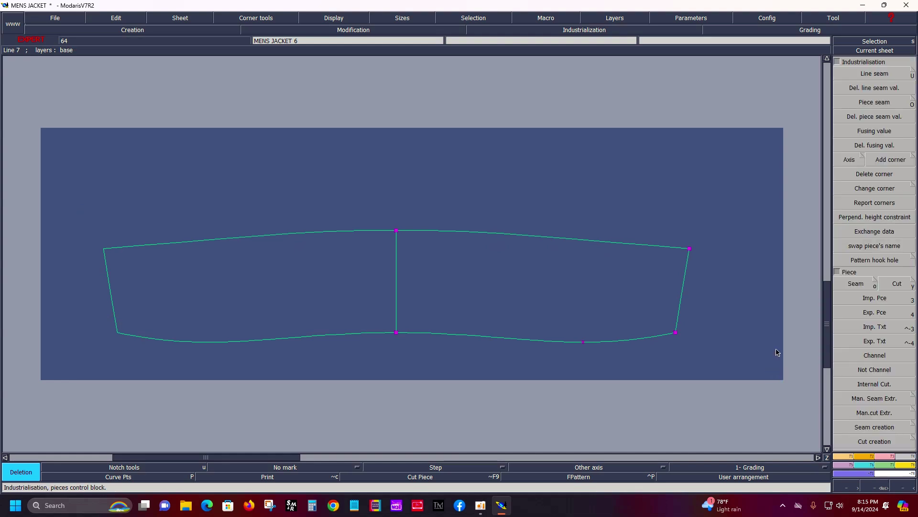
{"action": "left_click", "coordinate": [863, 286]}
{"action": "left_click", "coordinate": [335, 276]}
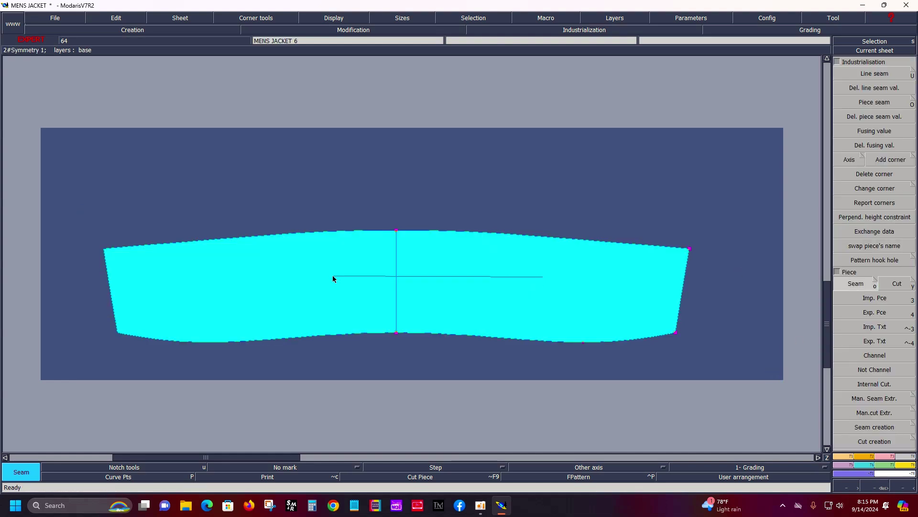
{"action": "key", "text": "a"}
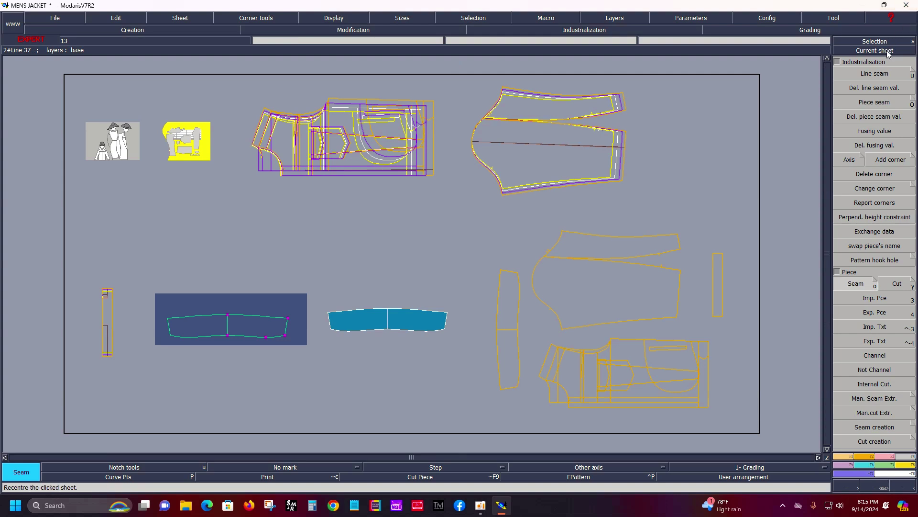
{"action": "left_click", "coordinate": [874, 50]}
Turn on title blocks for the sheets via Display > Title block
{"action": "left_click", "coordinate": [404, 317]}
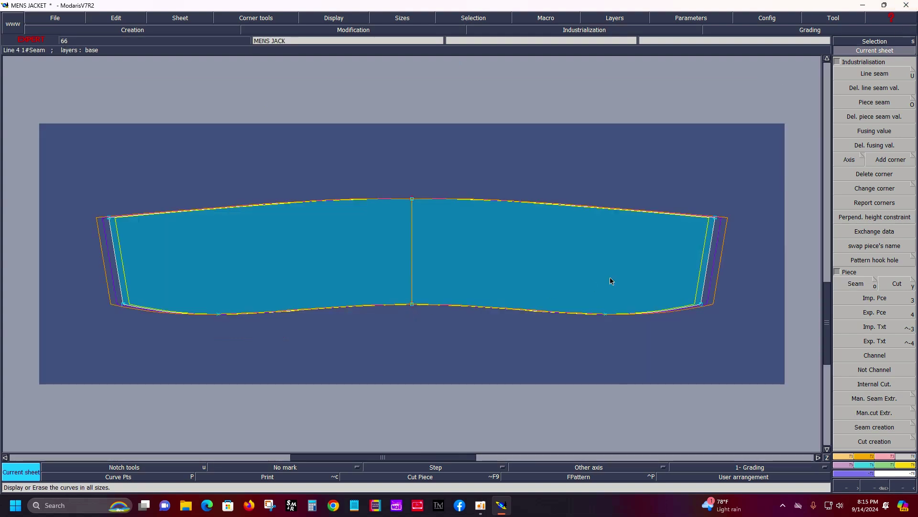
{"action": "left_click", "coordinate": [341, 18]}
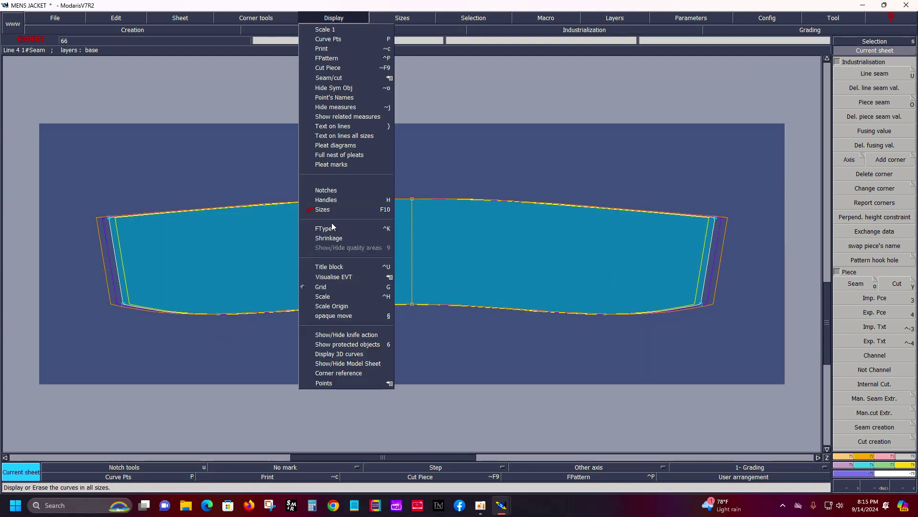
{"action": "left_click", "coordinate": [334, 266]}
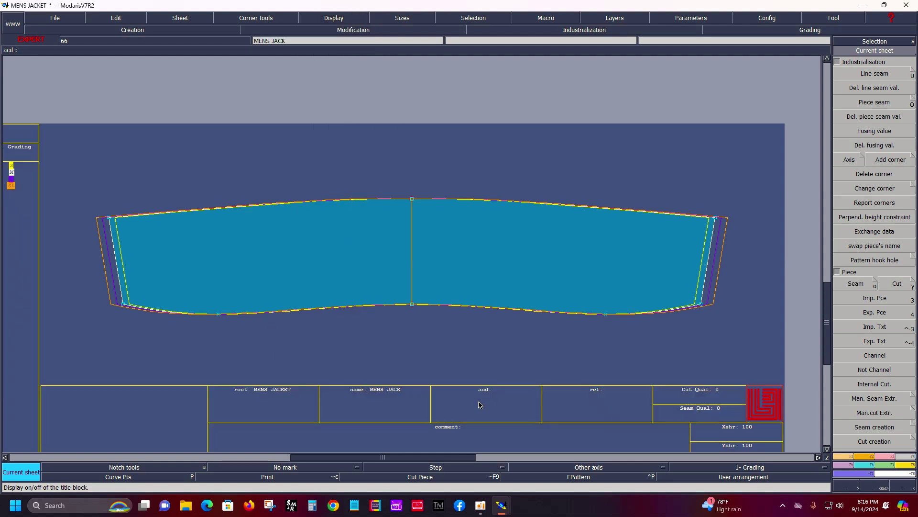
Set the new collar piece's comment to 'COLLAR FINISH 1X1' and view all sheets
{"action": "left_click", "coordinate": [464, 430]}
{"action": "left_click", "coordinate": [467, 429]}
{"action": "type", "text": "COLLAR"}
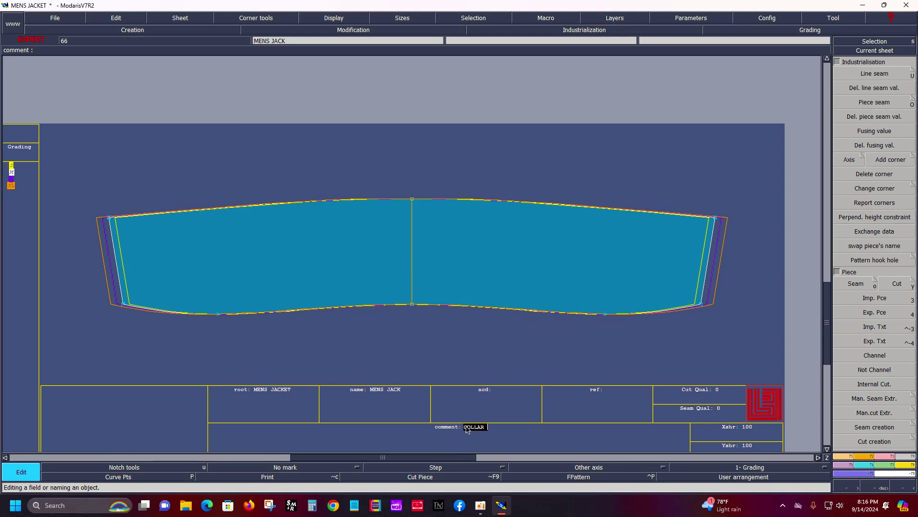
{"action": "type", "text": " FINISH 1"}
{"action": "type", "text": "X1"}
{"action": "key", "text": "Return"}
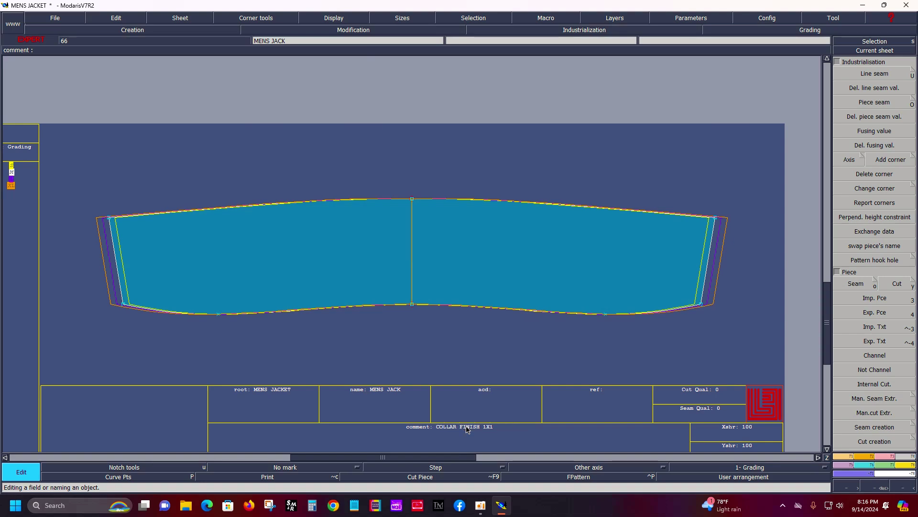
{"action": "key", "text": "Home"}
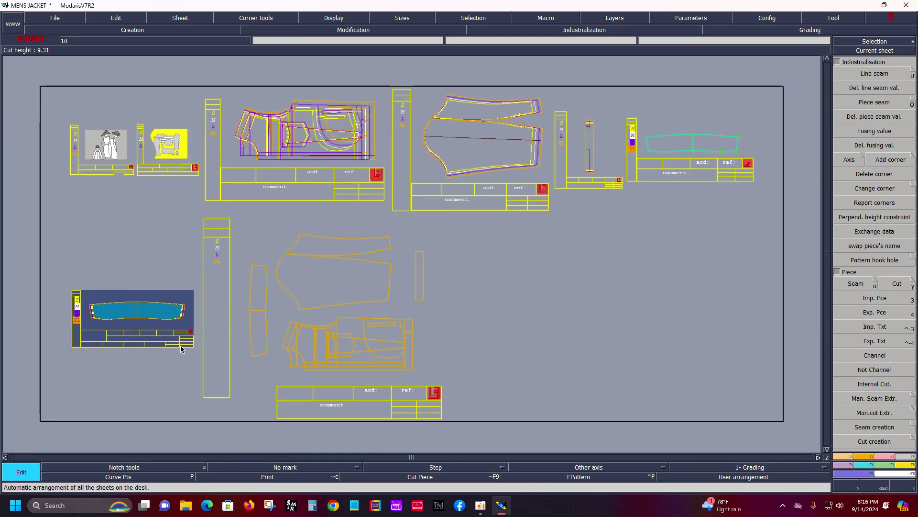
Copy the commented collar sheet to a new spot at the lower right of the desk
{"action": "key", "text": "c"}
{"action": "left_click", "coordinate": [139, 321]}
{"action": "left_click", "coordinate": [548, 354]}
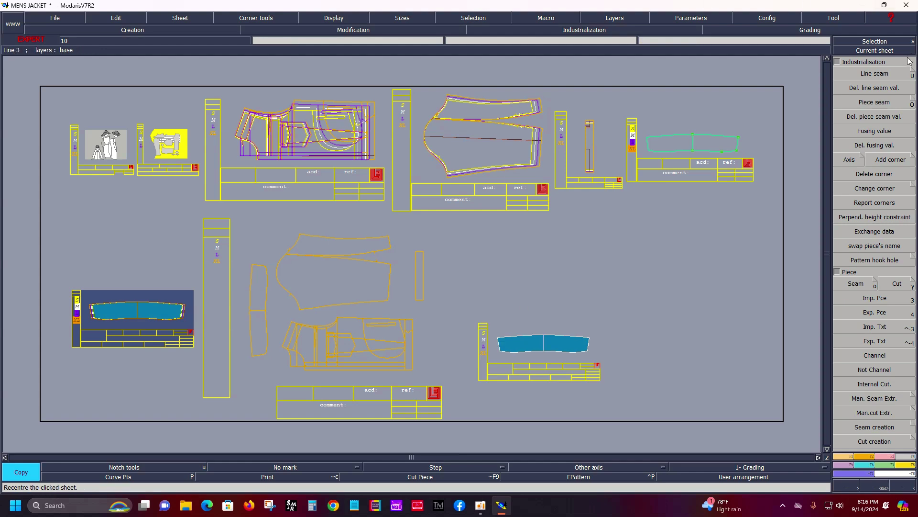
{"action": "left_click", "coordinate": [875, 50]}
{"action": "left_click", "coordinate": [540, 349]}
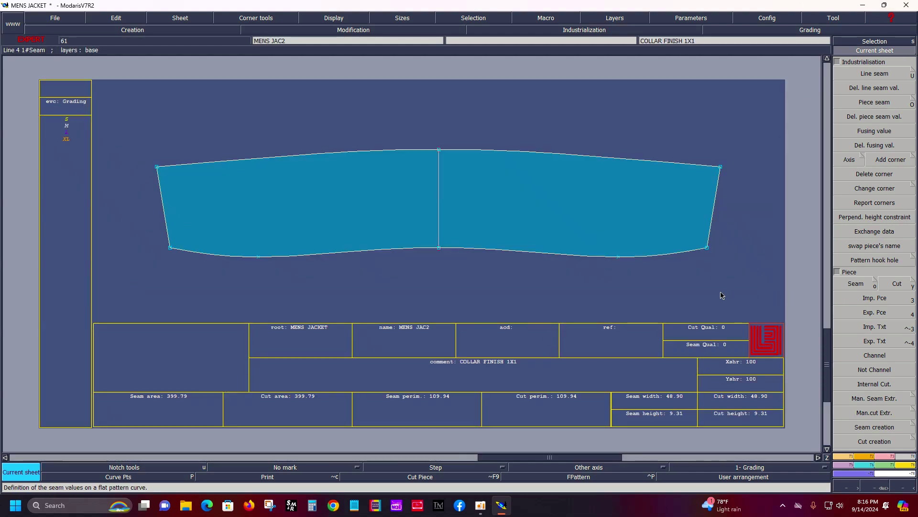
Add 0.7 cm seam allowances to the copy's two top curves and both side edges
{"action": "left_click", "coordinate": [875, 73]}
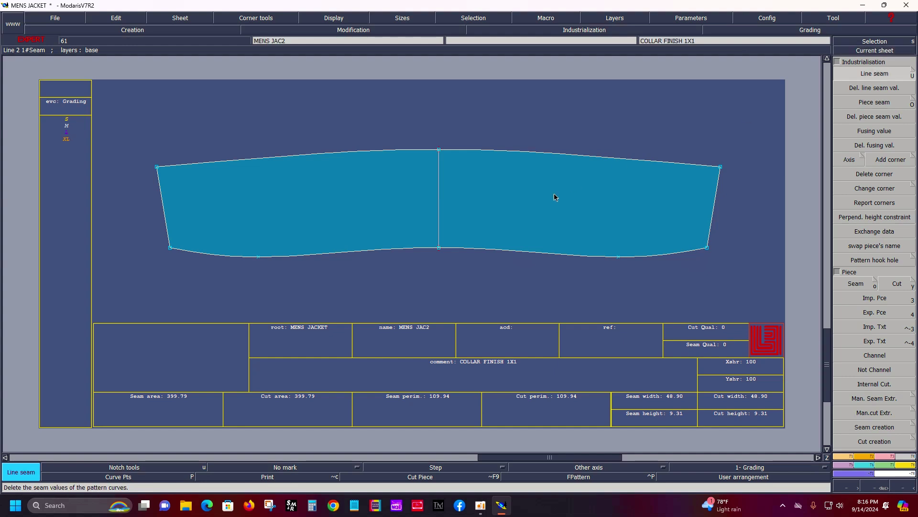
{"action": "left_click", "coordinate": [558, 153]}
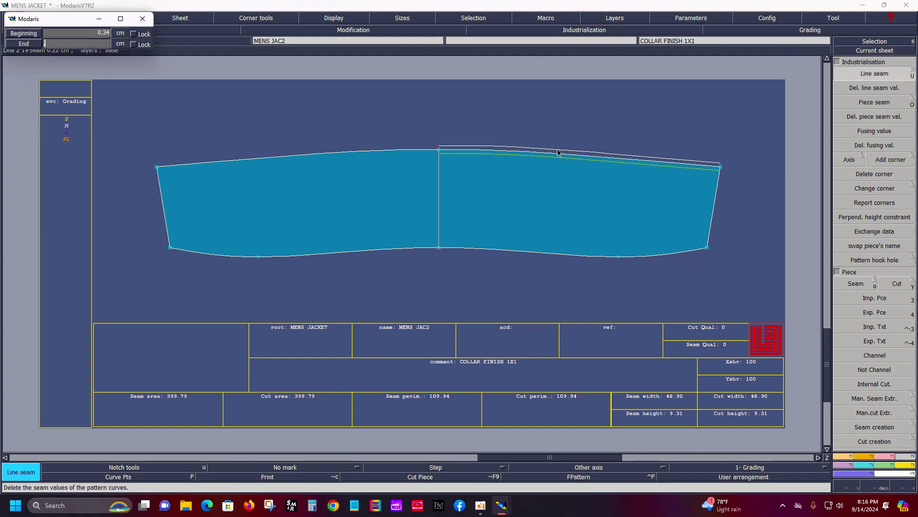
{"action": "type", "text": "0.7"}
{"action": "key", "text": "Return"}
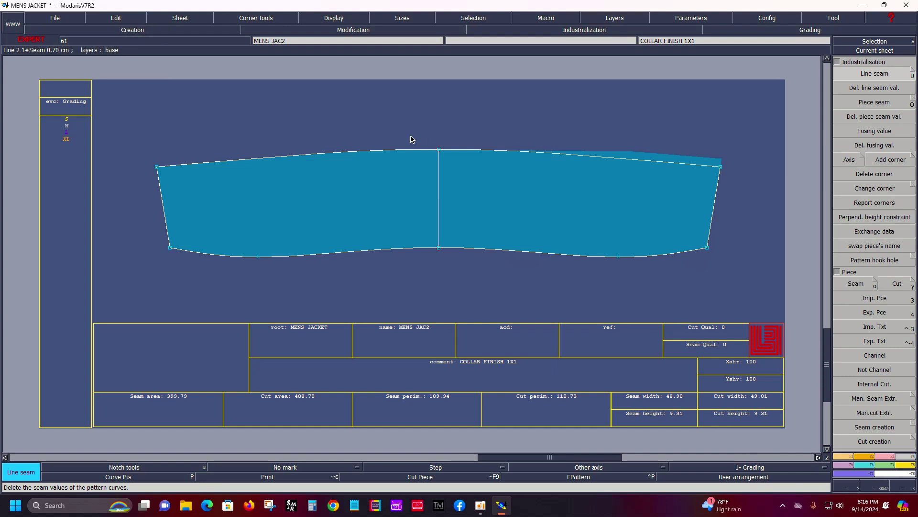
{"action": "left_click", "coordinate": [411, 138]}
{"action": "key", "text": "Return"}
{"action": "key", "text": "Return"}
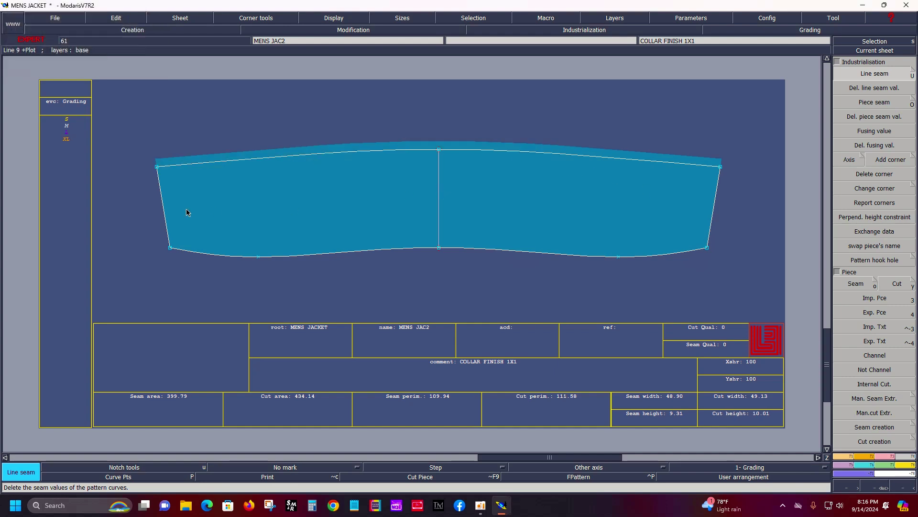
{"action": "left_click", "coordinate": [161, 191]}
{"action": "key", "text": "Return"}
{"action": "key", "text": "Return"}
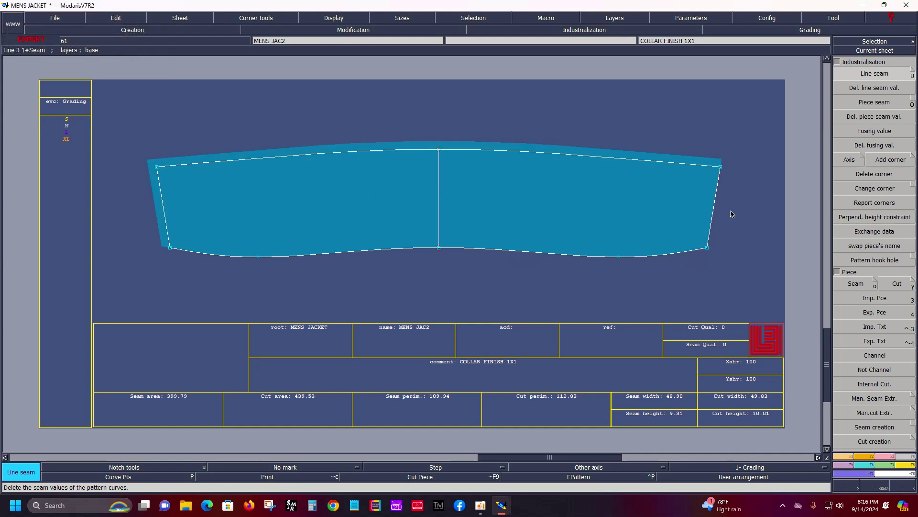
{"action": "left_click", "coordinate": [714, 206]}
{"action": "key", "text": "Return"}
{"action": "key", "text": "Return"}
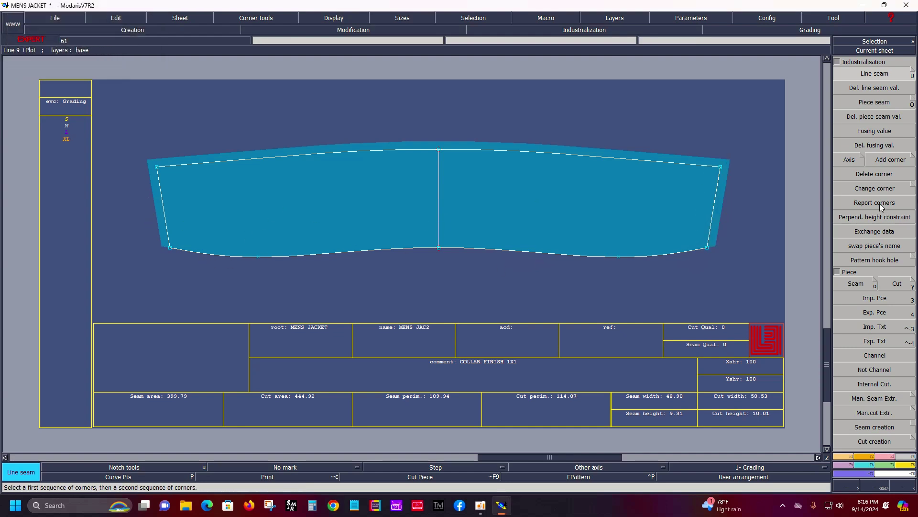
Give the collar's two top corners advanced mitered corners
{"action": "left_click", "coordinate": [913, 158]}
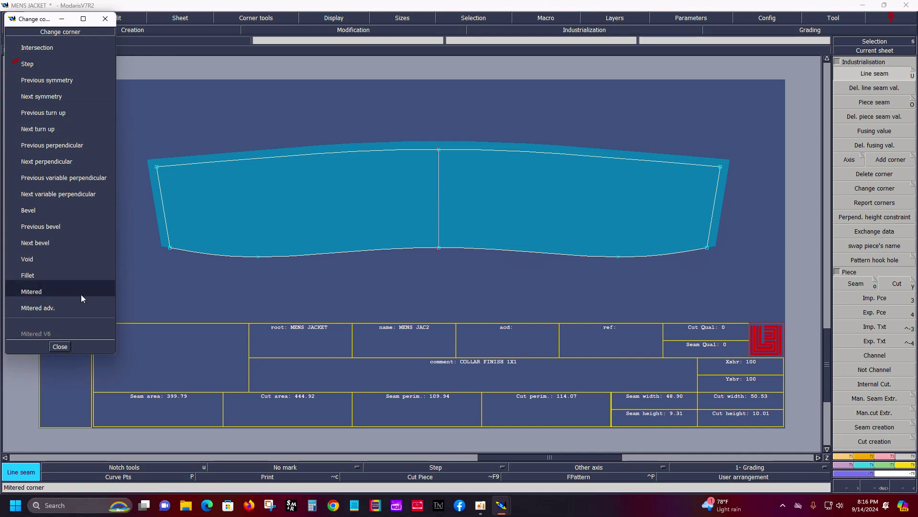
{"action": "left_click", "coordinate": [39, 307]}
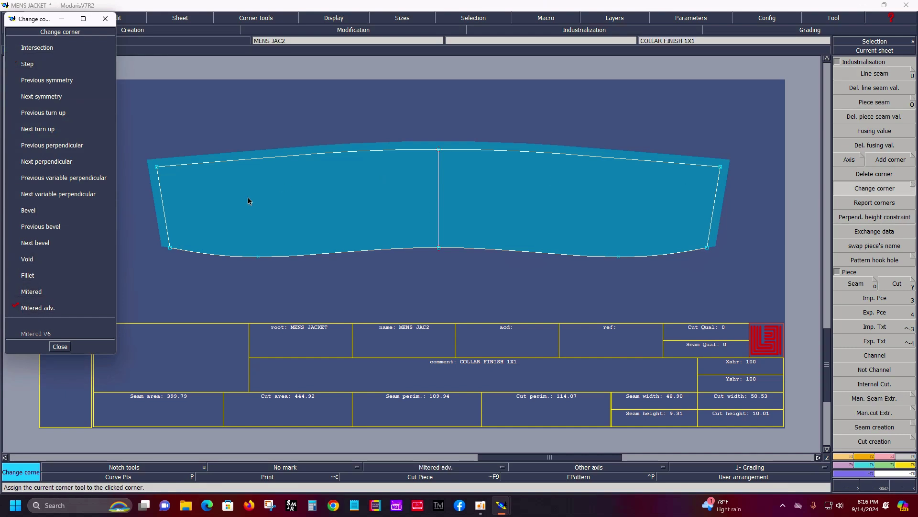
{"action": "left_click", "coordinate": [157, 168]}
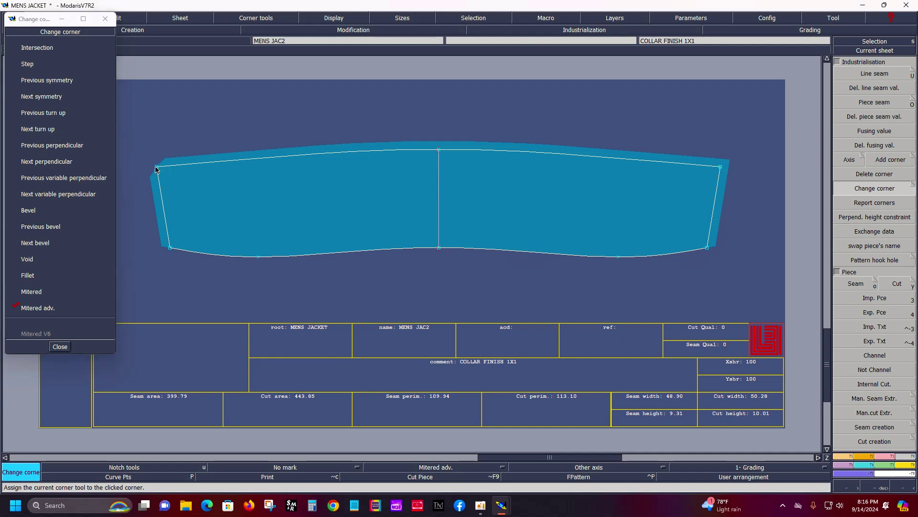
{"action": "left_click", "coordinate": [720, 168]}
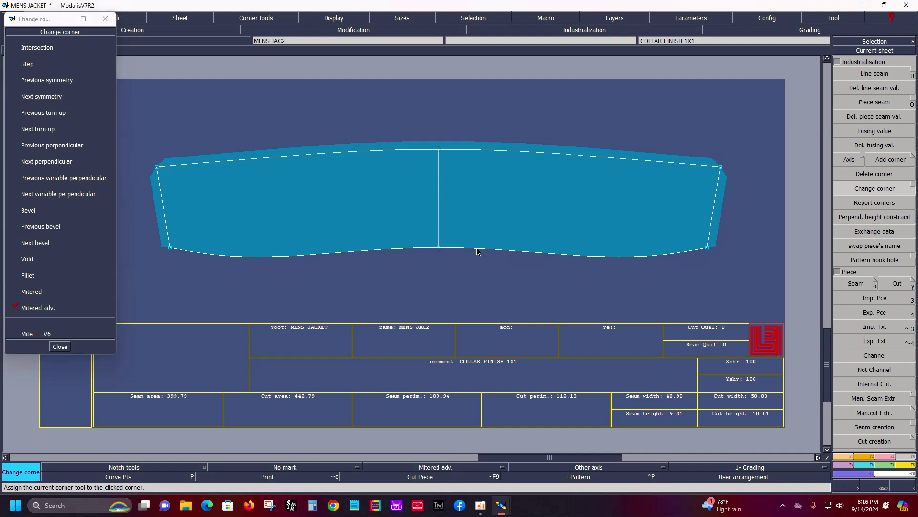
Change the collar comment to 'COLLAR LILING 1X1' and return to all sheets
{"action": "left_click", "coordinate": [475, 363]}
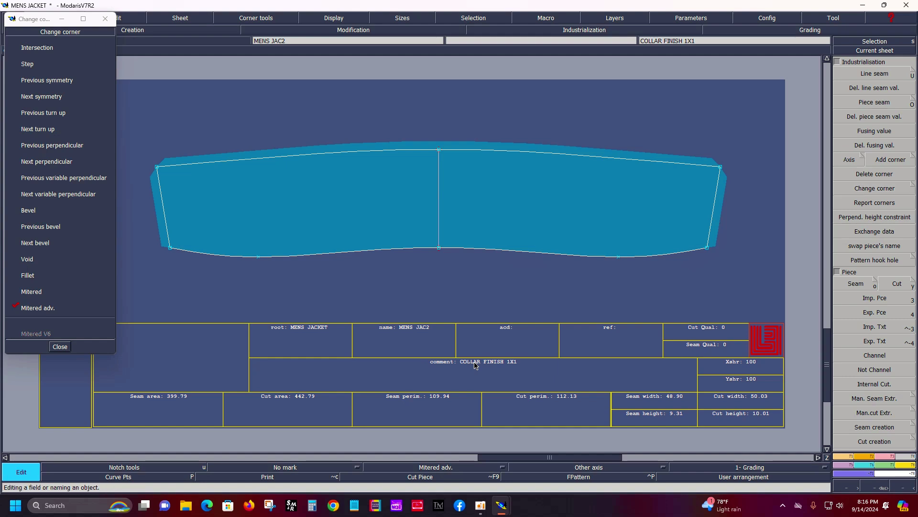
{"action": "double_click", "coordinate": [475, 364]}
{"action": "key", "text": "BackSpace"}
{"action": "key", "text": "BackSpace"}
{"action": "key", "text": "BackSpace"}
{"action": "key", "text": "BackSpace"}
{"action": "key", "text": "BackSpace"}
{"action": "type", "text": "LING"}
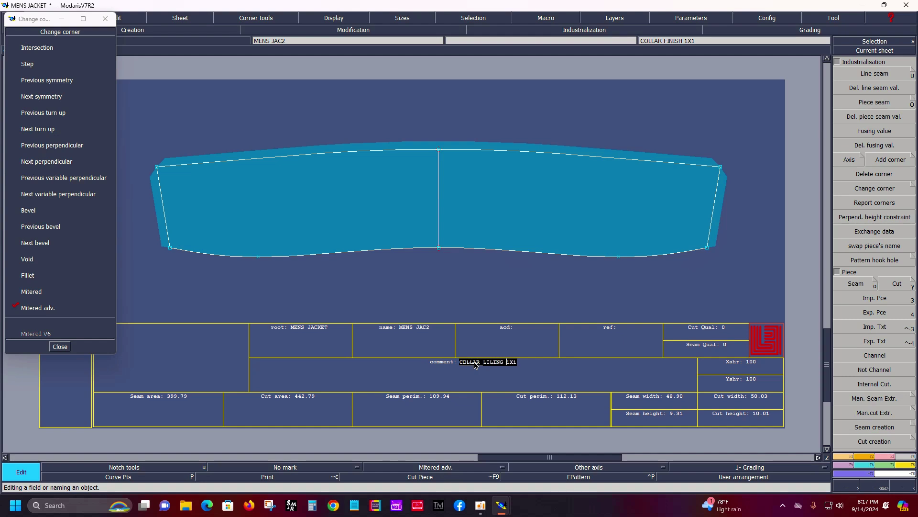
{"action": "key", "text": "Return"}
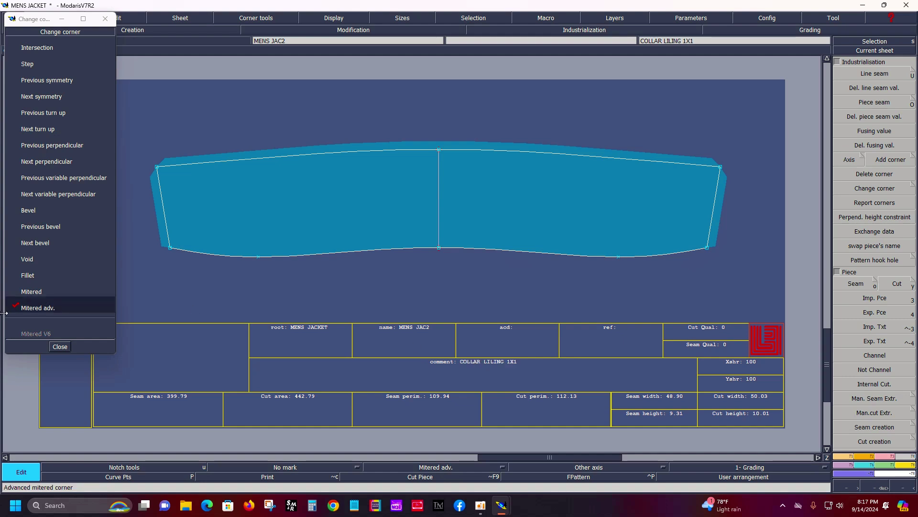
{"action": "left_click", "coordinate": [54, 348]}
{"action": "key", "text": "space"}
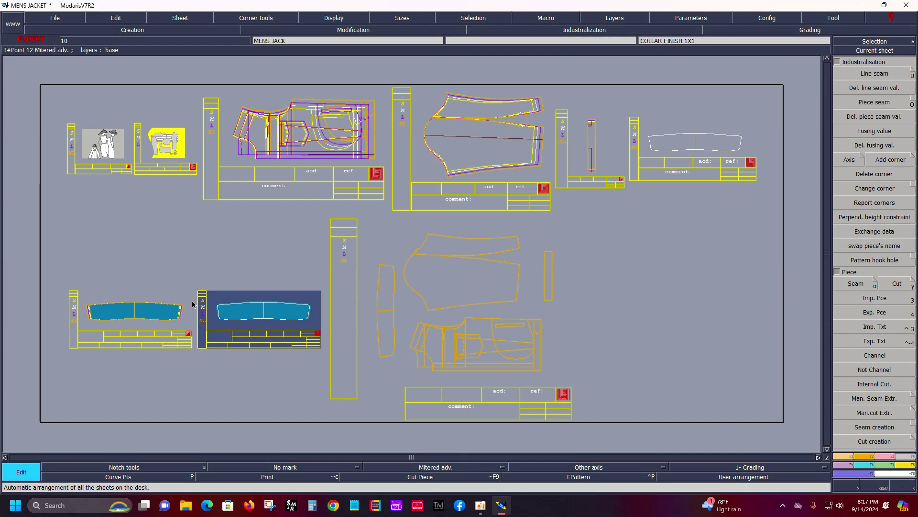
Copy the first collar sheet and give the copy's outline a 1.3 seam allowance
{"action": "key", "text": "c"}
{"action": "left_click", "coordinate": [149, 318]}
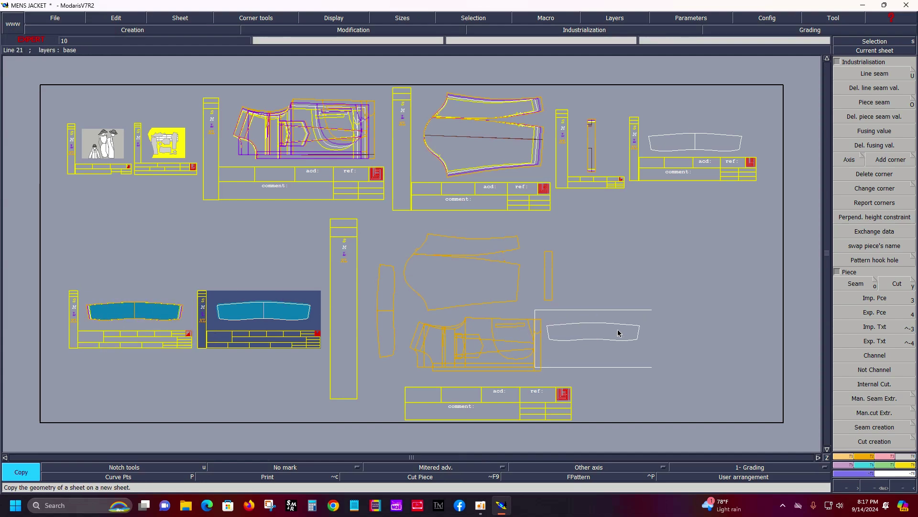
{"action": "left_click", "coordinate": [654, 328]}
{"action": "left_click", "coordinate": [906, 56]}
{"action": "left_click", "coordinate": [654, 293]}
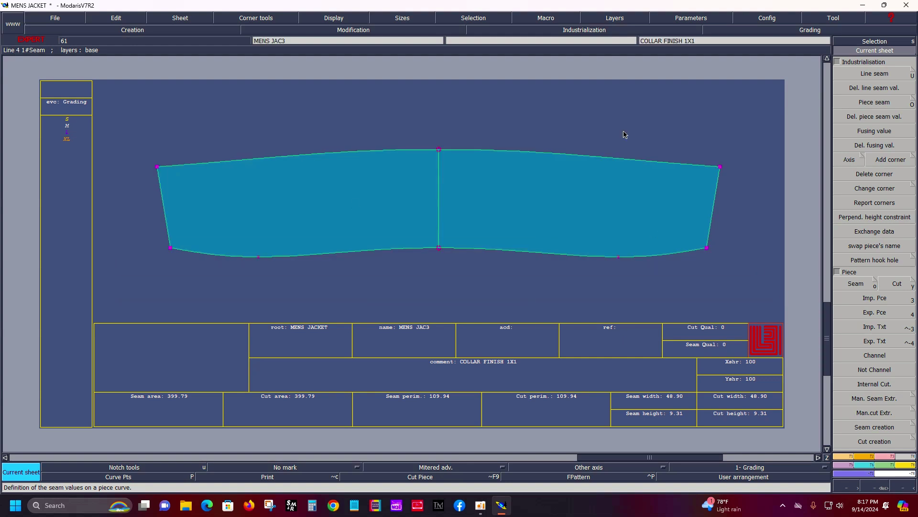
{"action": "key", "text": "u"}
{"action": "left_click", "coordinate": [540, 153]}
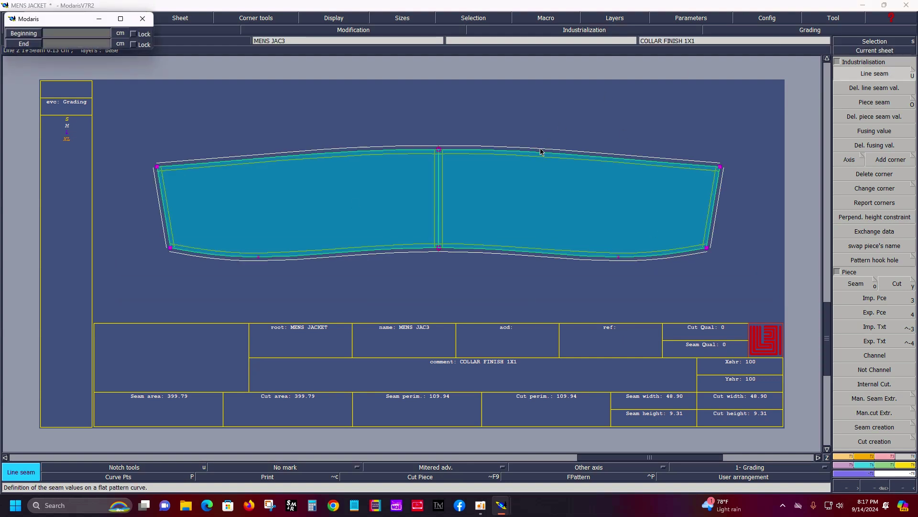
{"action": "type", "text": "1.3"}
{"action": "key", "text": "Return"}
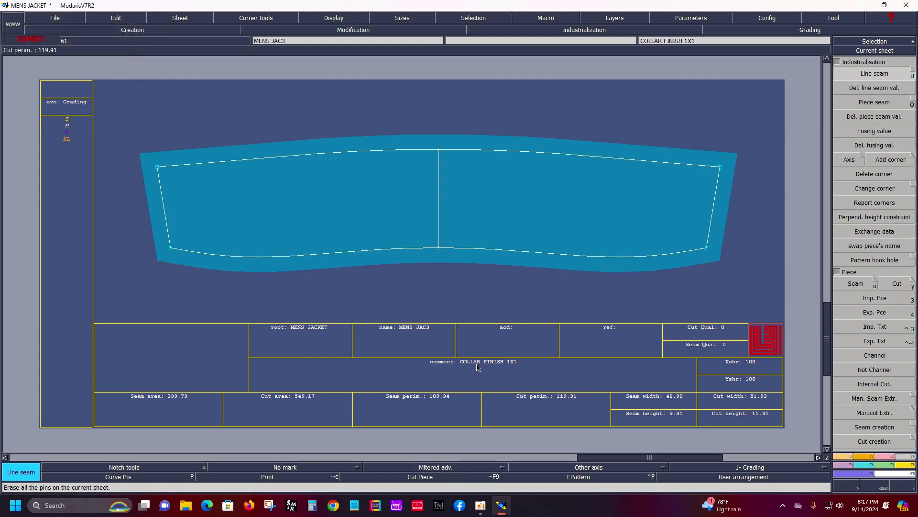
Edit the third collar sheet's comment to 'COLLAR 1X2' and view all sheets
{"action": "left_click", "coordinate": [477, 367]}
{"action": "left_click", "coordinate": [476, 366]}
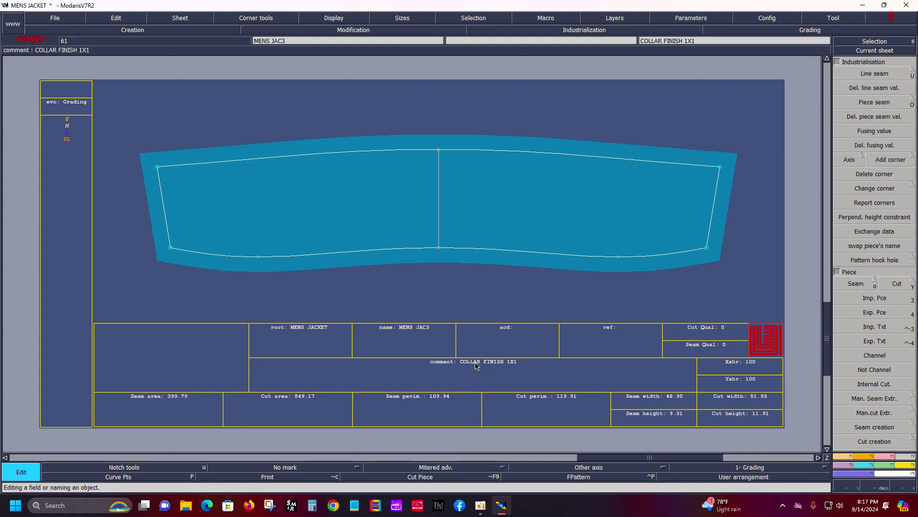
{"action": "left_click", "coordinate": [476, 364]}
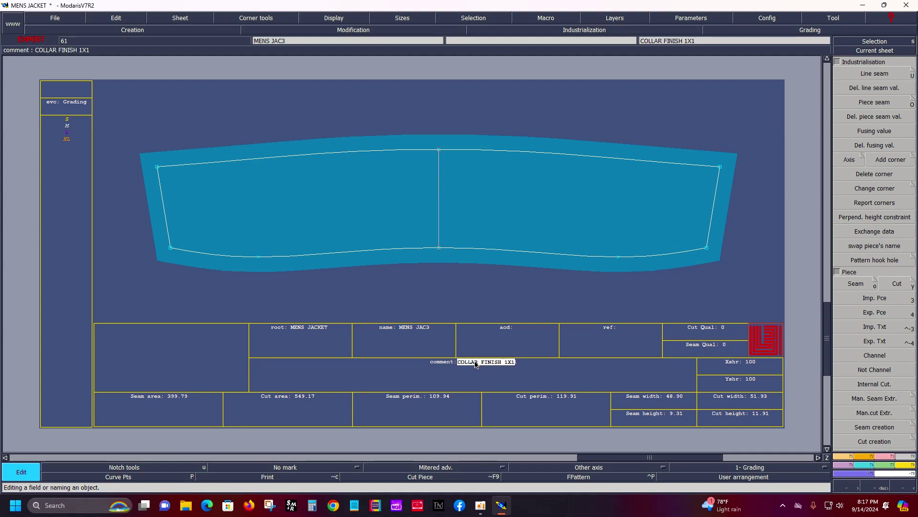
{"action": "double_click", "coordinate": [476, 365]}
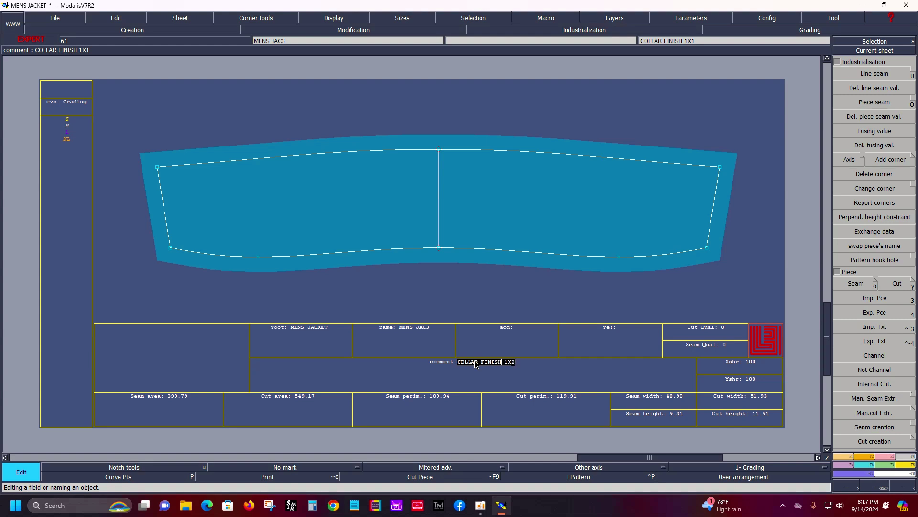
{"action": "key", "text": "BackSpace"}
{"action": "key", "text": "BackSpace"}
{"action": "key", "text": "BackSpace"}
{"action": "key", "text": "BackSpace"}
{"action": "key", "text": "BackSpace"}
{"action": "key", "text": "BackSpace"}
{"action": "key", "text": "BackSpace"}
{"action": "key", "text": "Return"}
{"action": "key", "text": "F8"}
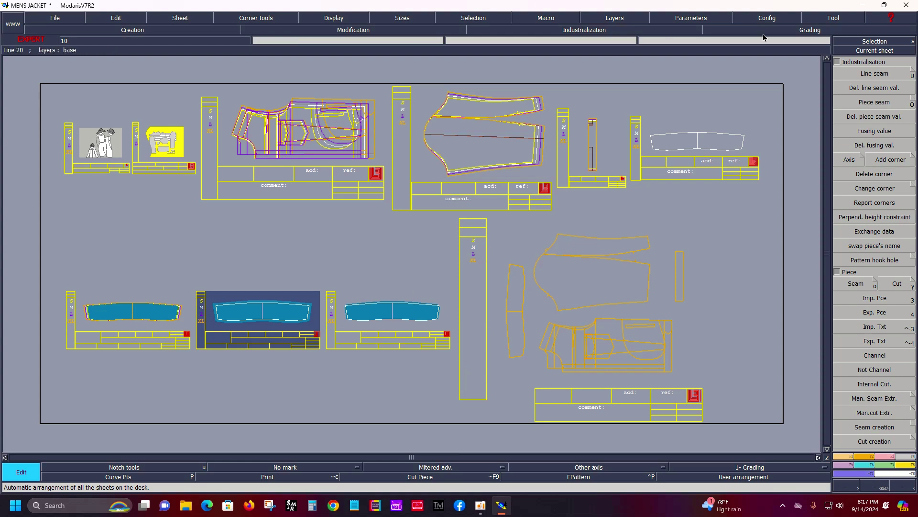
Create a filled piece from the narrow cuff strip on its own sheet
{"action": "left_click", "coordinate": [880, 53]}
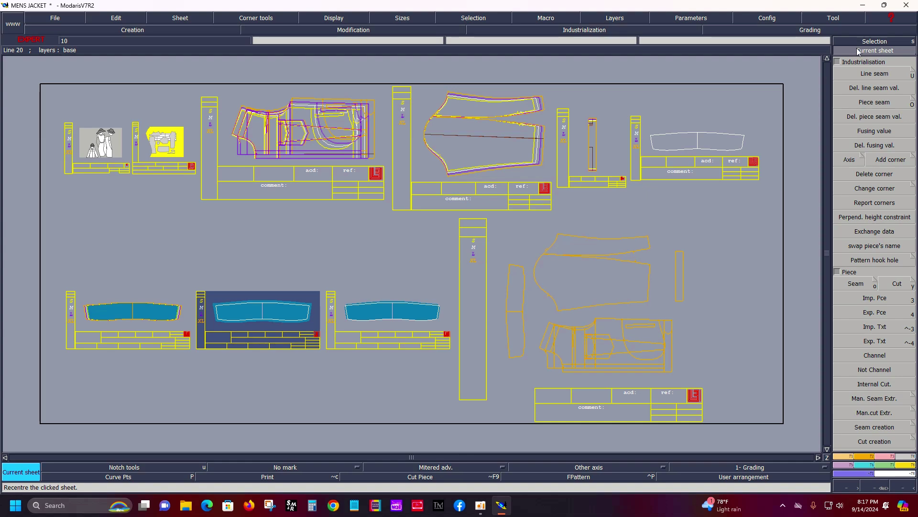
{"action": "left_click", "coordinate": [602, 154]}
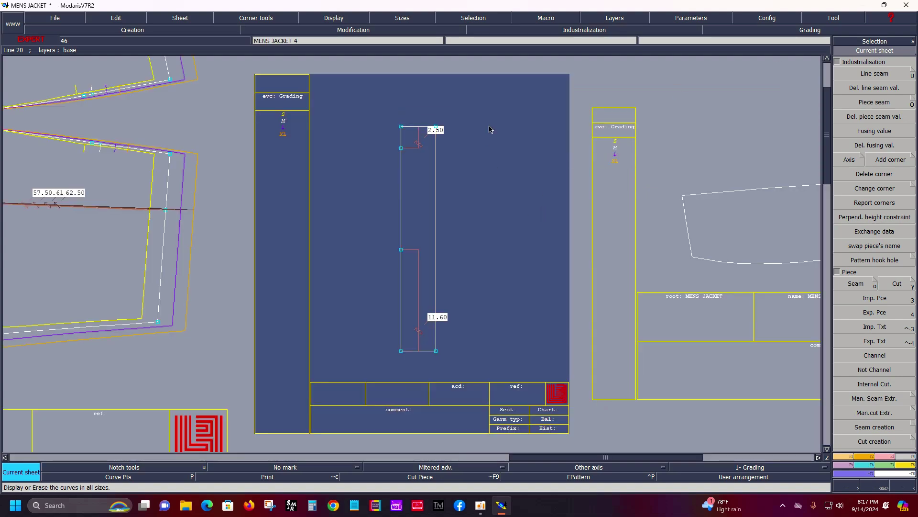
{"action": "left_click_drag", "start_coordinate": [365, 108], "coordinate": [510, 368]}
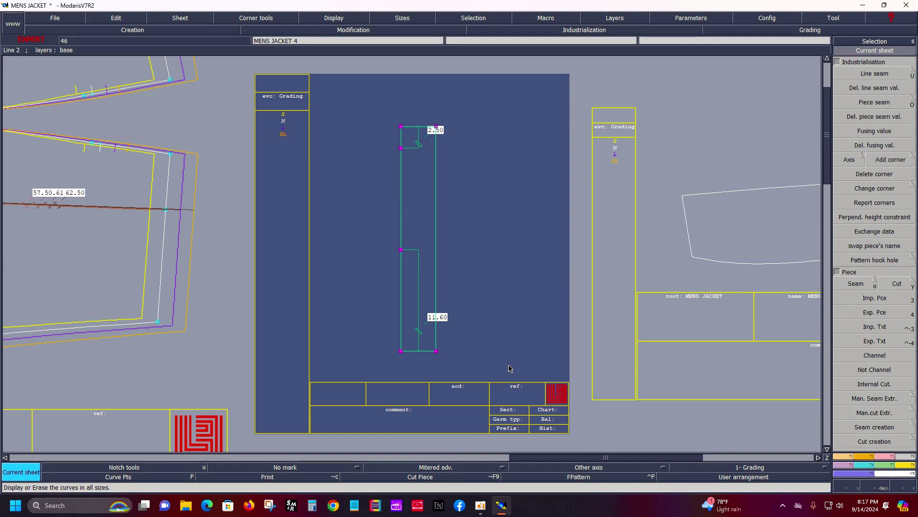
{"action": "left_click", "coordinate": [856, 284]}
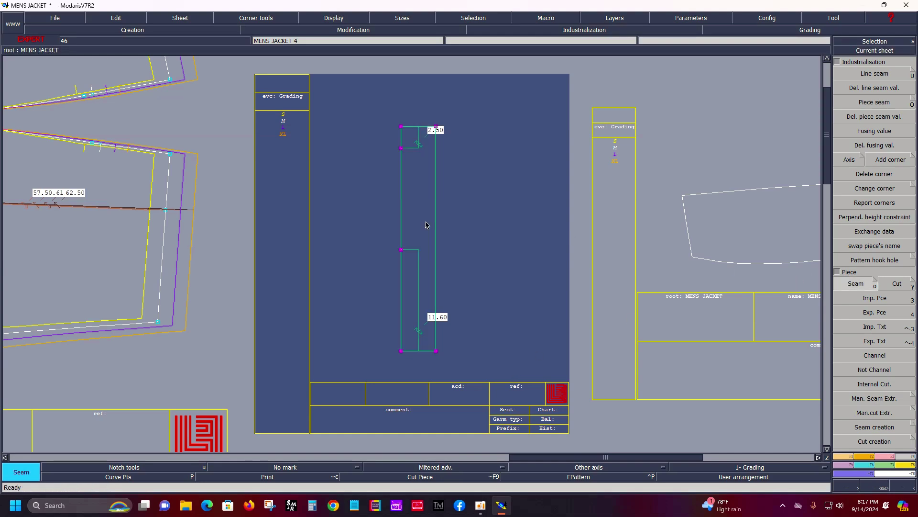
Rotate the cuff sheet 90° so the strip lies horizontal
{"action": "key", "text": "s"}
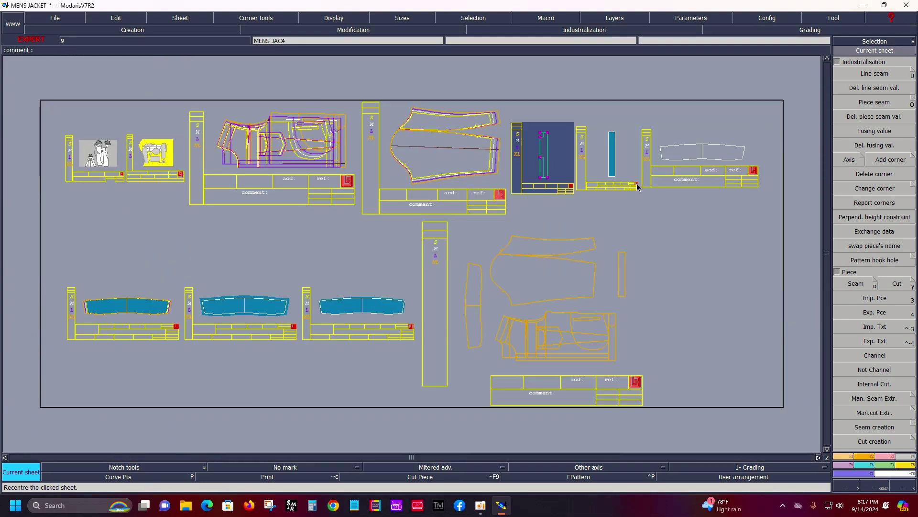
{"action": "left_click", "coordinate": [624, 180]}
{"action": "key", "text": "F5"}
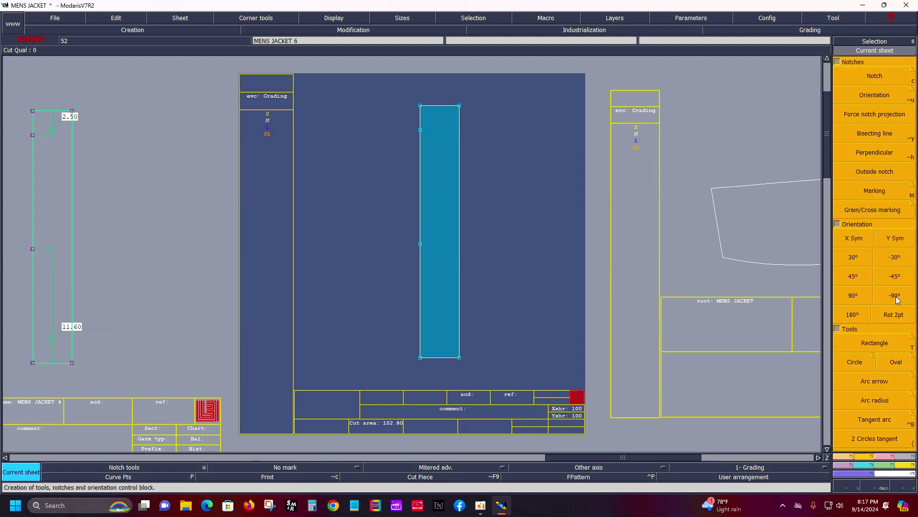
{"action": "left_click", "coordinate": [896, 296]}
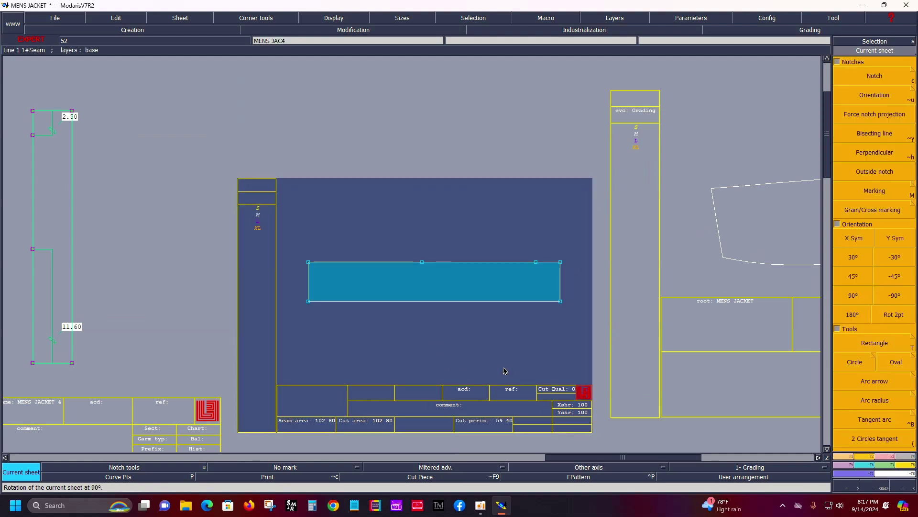
Set the cuff sheet's comment to 'CUFF FINISH 1X1' and zoom in on it
{"action": "left_click", "coordinate": [463, 409]}
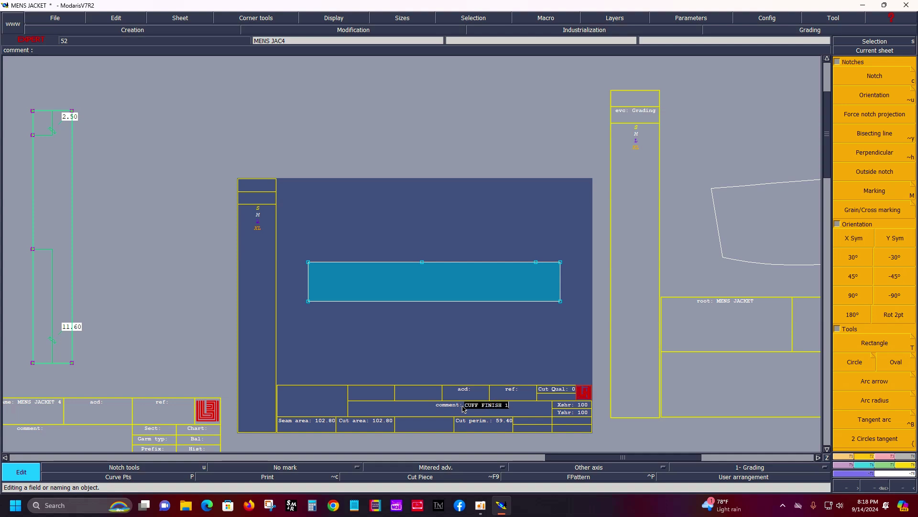
{"action": "key", "text": "Return"}
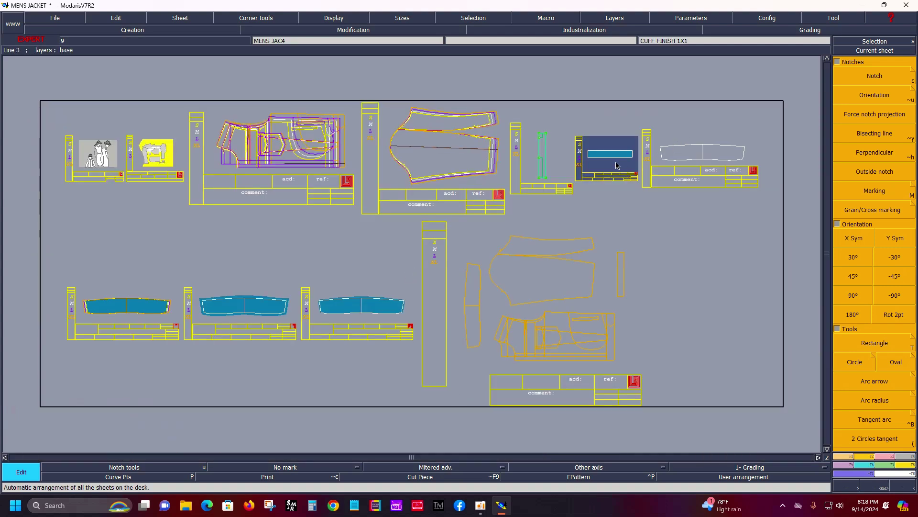
{"action": "left_click", "coordinate": [875, 51]}
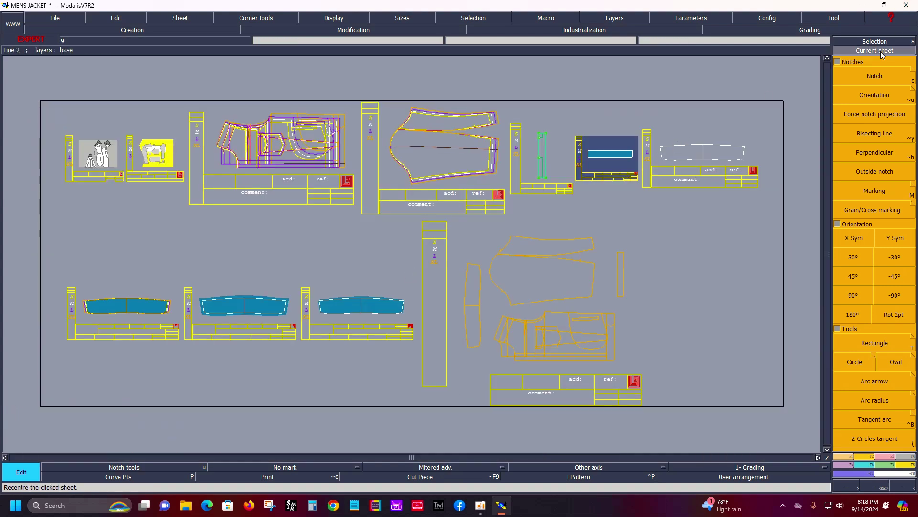
{"action": "left_click", "coordinate": [610, 160]}
Mirror the cuff about its long edge to double it
{"action": "key", "text": "F4"}
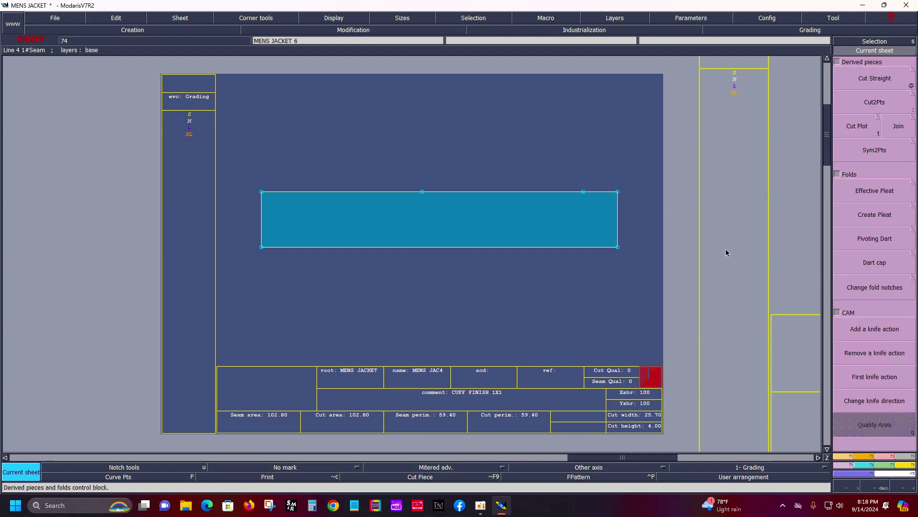
{"action": "left_click", "coordinate": [875, 150]}
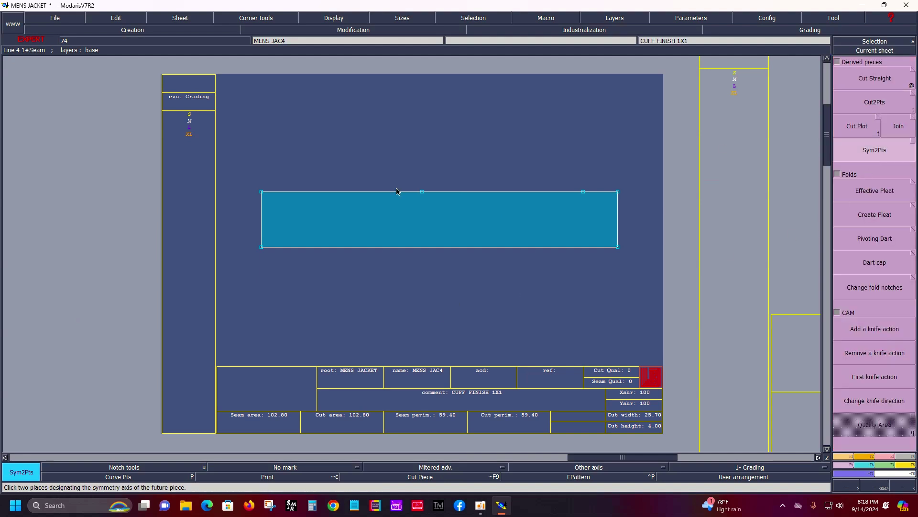
{"action": "left_click", "coordinate": [262, 247]}
{"action": "left_click", "coordinate": [618, 246]}
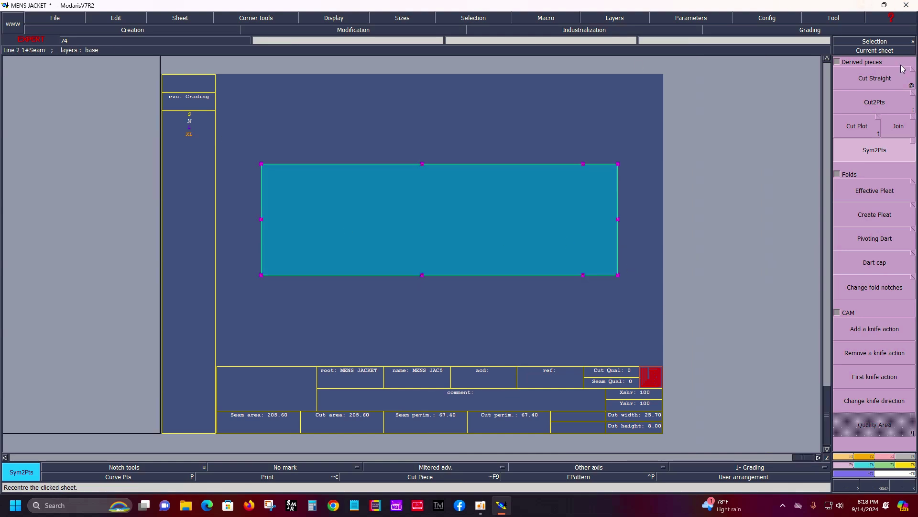
{"action": "left_click", "coordinate": [879, 82]}
Add a 0.7 seam allowance all round the cuff outline
{"action": "key", "text": "shift+u"}
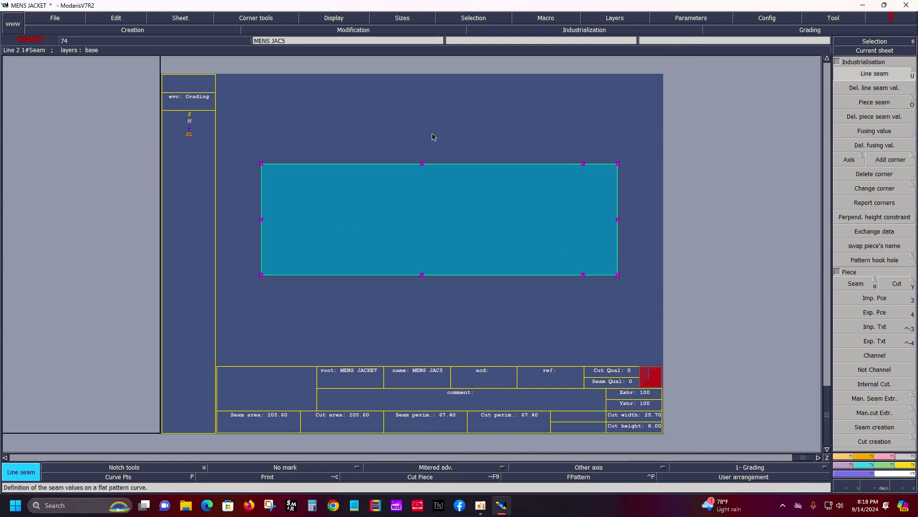
{"action": "left_click", "coordinate": [456, 164]}
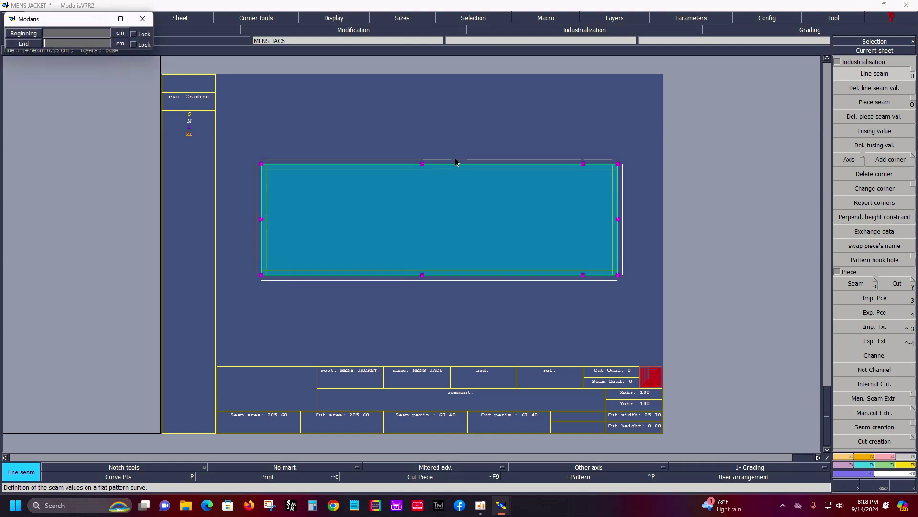
{"action": "type", "text": "0.7"}
{"action": "key", "text": "Return"}
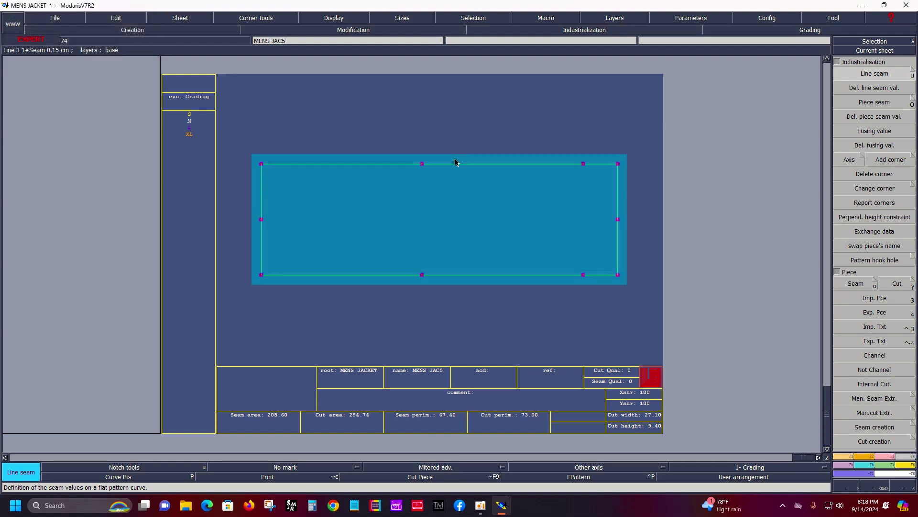
Set the cuff comment to 'CUFF LILING 1X2' and deselect the piece
{"action": "left_click", "coordinate": [476, 396]}
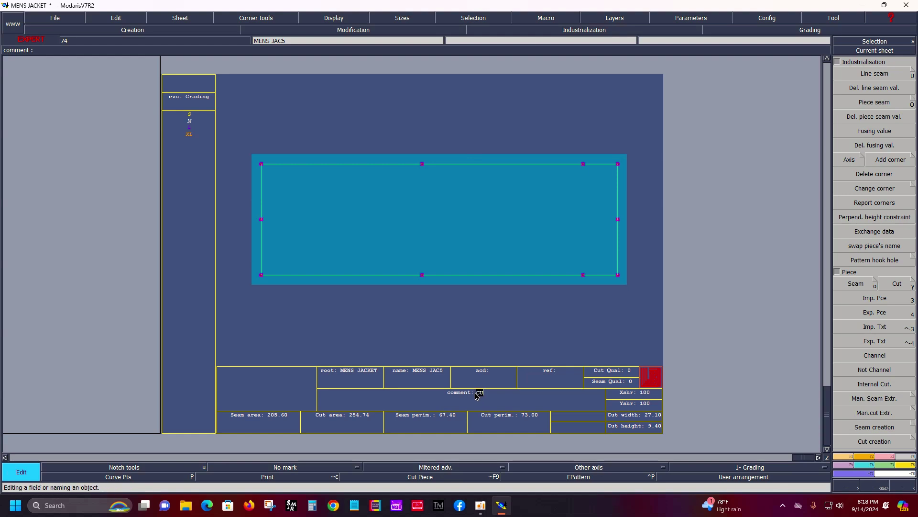
{"action": "type", "text": "FF LILING 1X"}
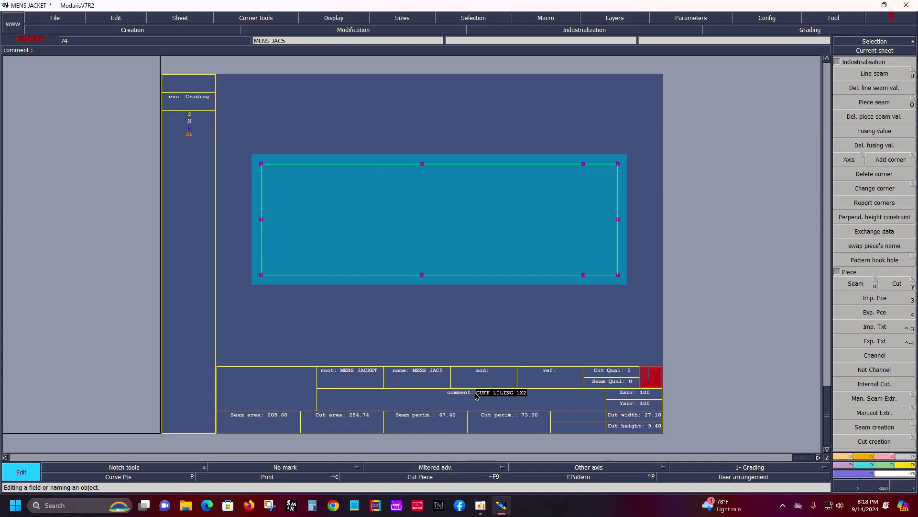
{"action": "type", "text": "2"}
{"action": "key", "text": "Return"}
{"action": "left_click", "coordinate": [350, 333]}
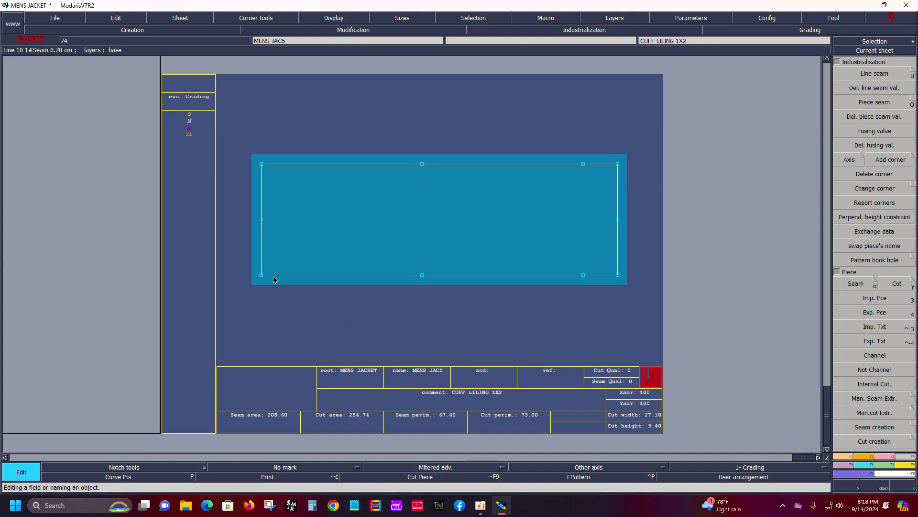
Notch the midpoints of both short ends of the cuff lining
{"action": "key", "text": "u"}
{"action": "left_click", "coordinate": [261, 220]}
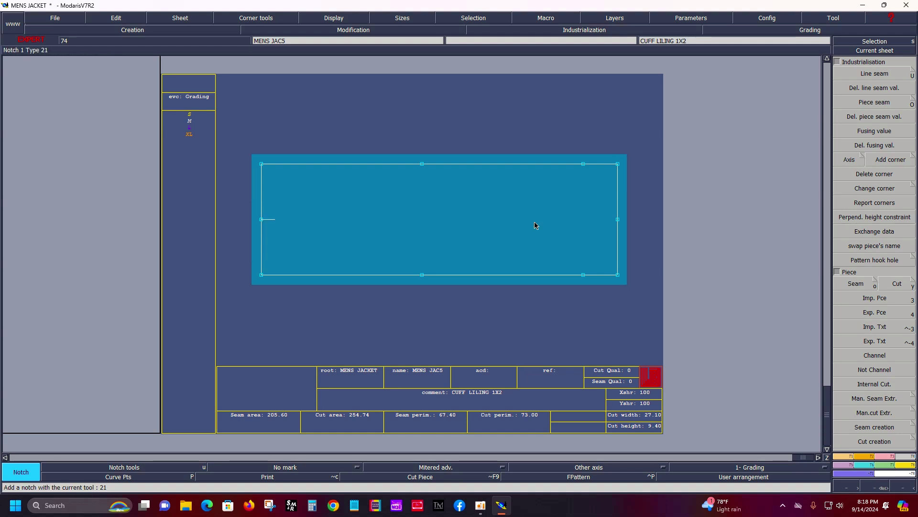
{"action": "left_click", "coordinate": [631, 225]}
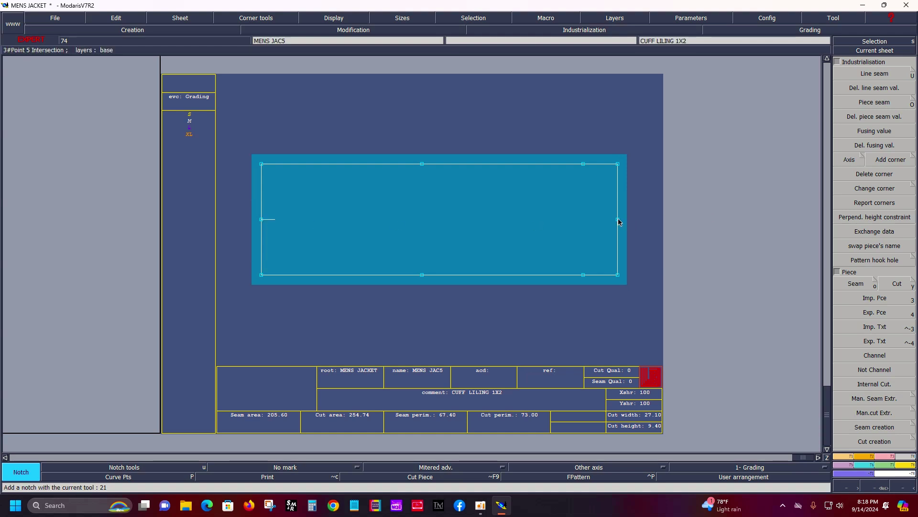
Draw a Bezier centre line joining the two notches and show all sheets
{"action": "key", "text": "b"}
{"action": "left_click", "coordinate": [262, 220]}
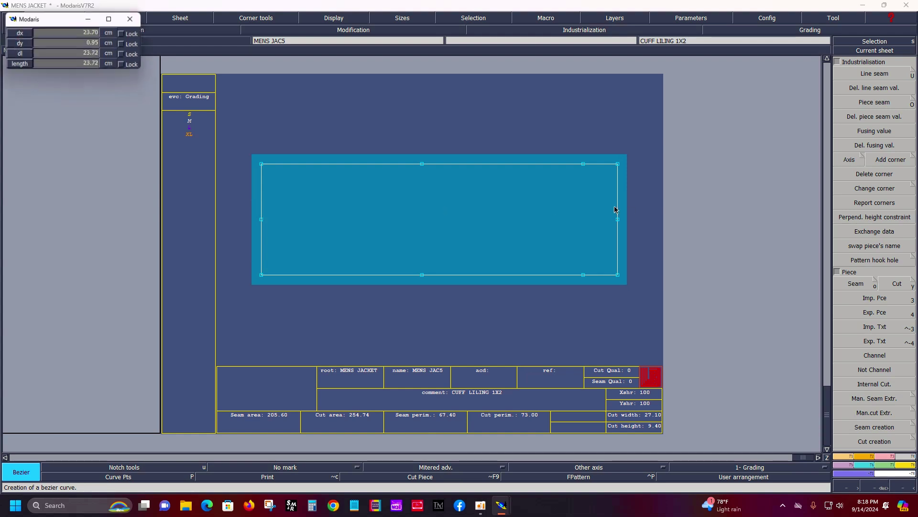
{"action": "left_click", "coordinate": [618, 220]}
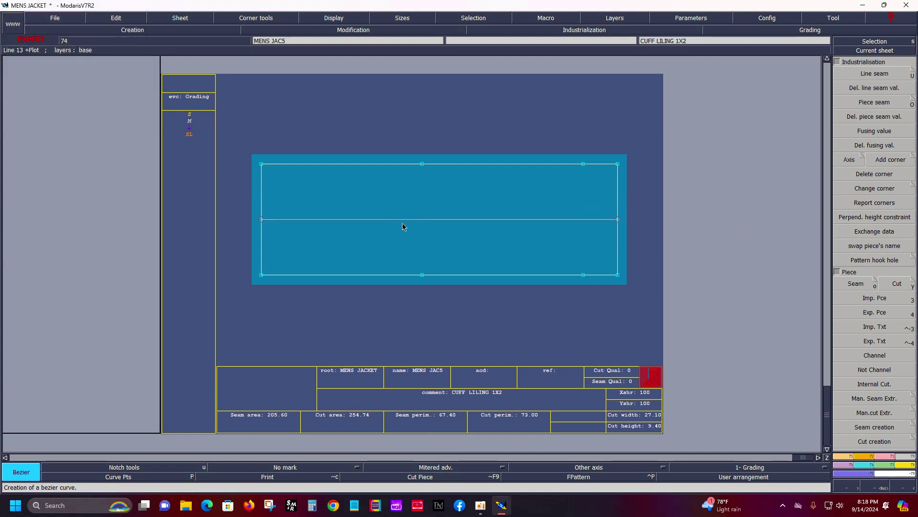
{"action": "key", "text": "F5"}
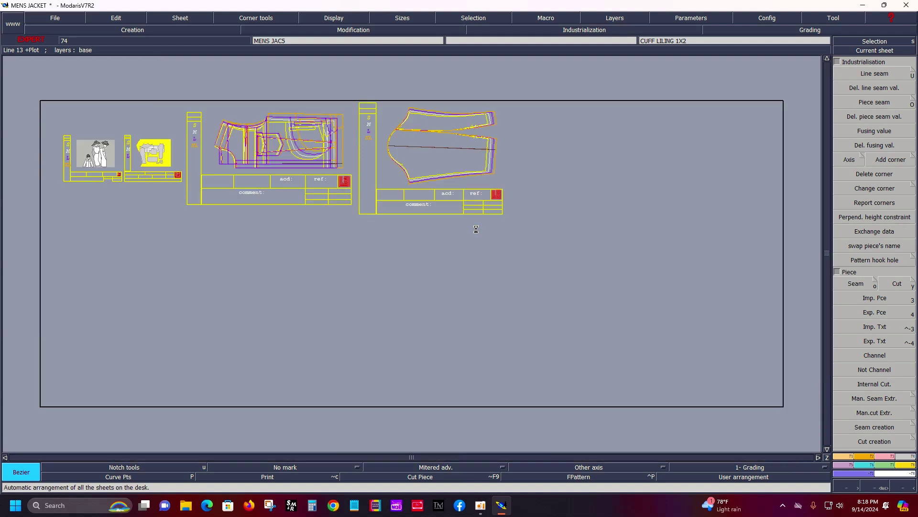
Copy the cuff lining sheet and give the copy's outline a seam allowance of 1
{"action": "key", "text": "c"}
{"action": "left_click", "coordinate": [673, 164]}
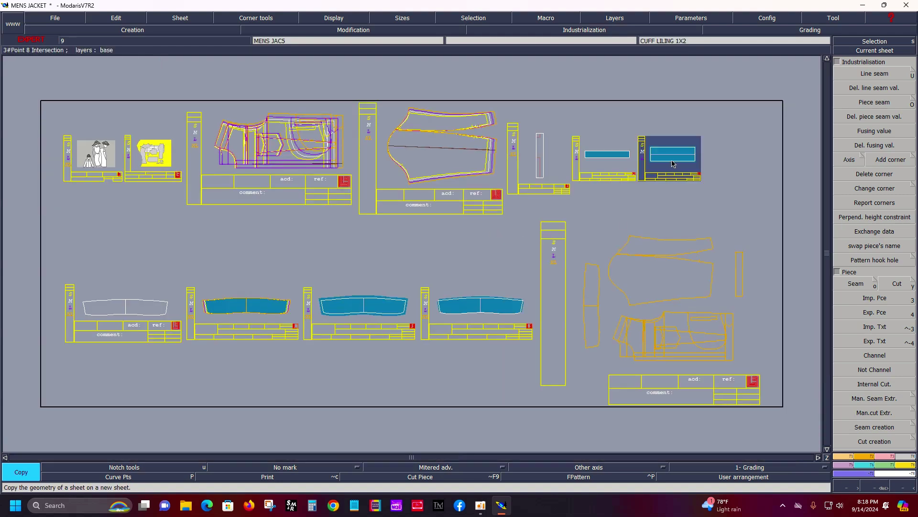
{"action": "left_click", "coordinate": [340, 260]}
{"action": "left_click", "coordinate": [890, 53]}
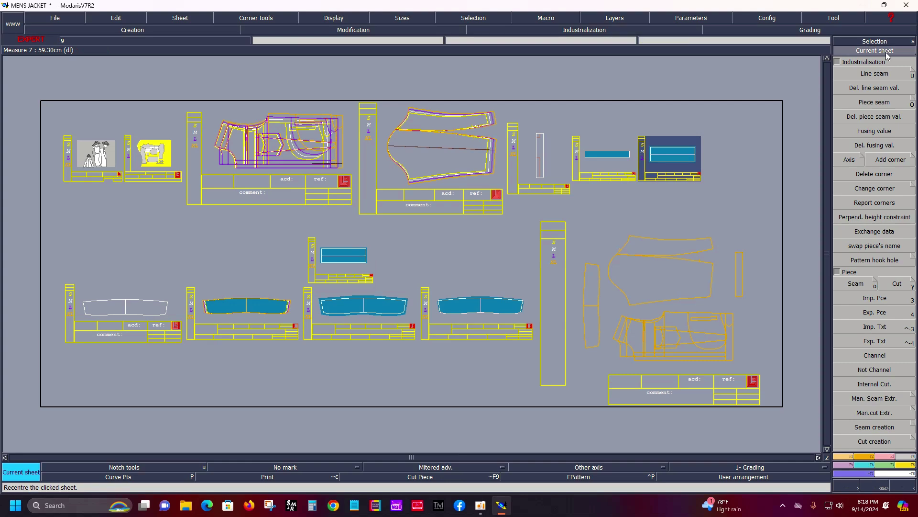
{"action": "left_click", "coordinate": [345, 265]}
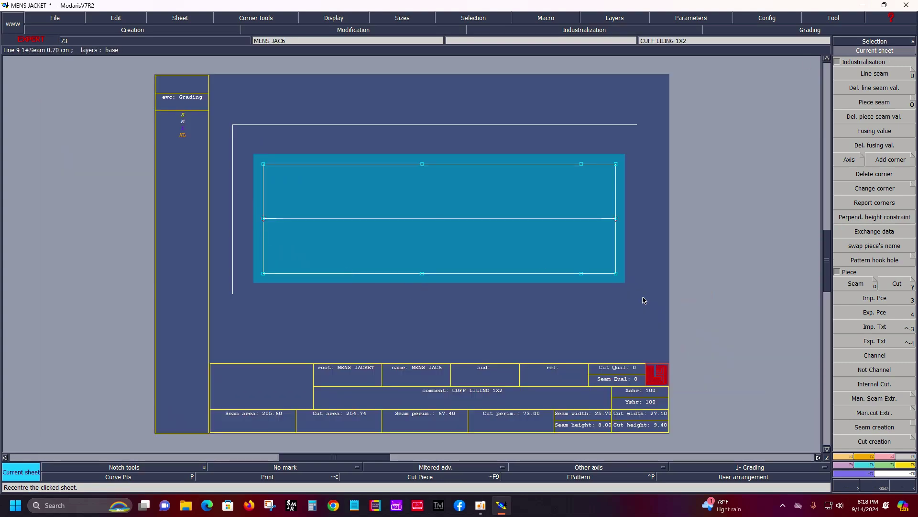
{"action": "key", "text": "u"}
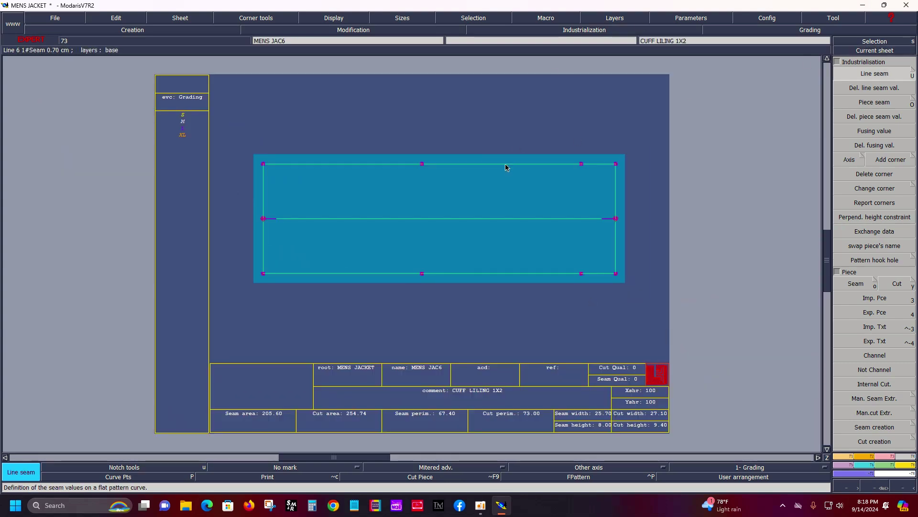
{"action": "left_click", "coordinate": [505, 163]}
{"action": "type", "text": "1.30"}
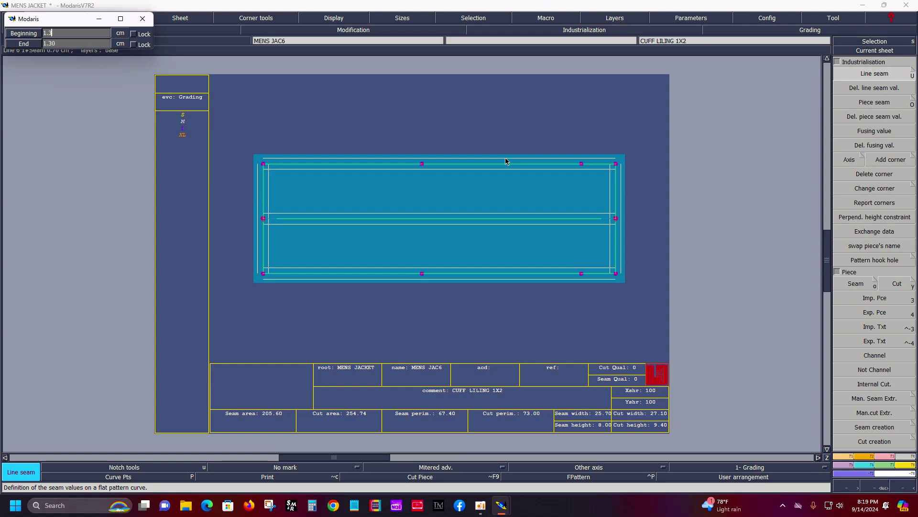
{"action": "key", "text": "Return"}
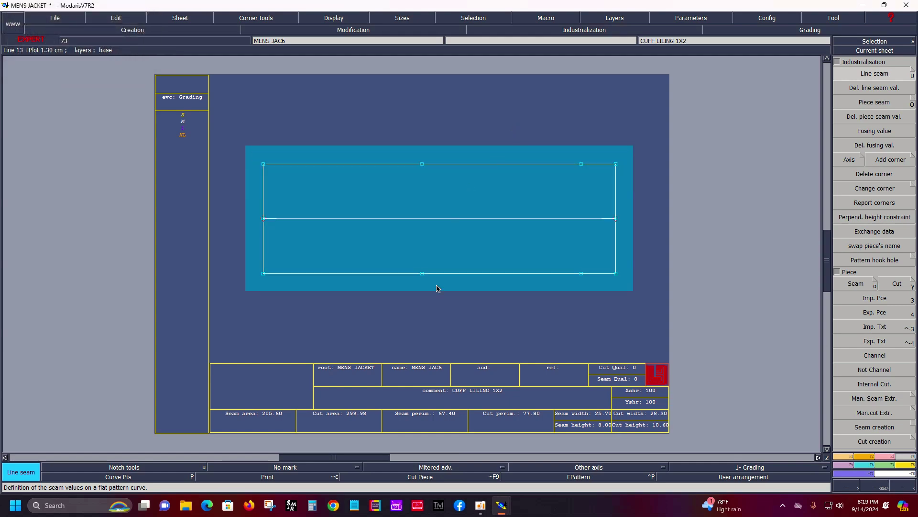
Shorten the copy's comment text and return to the full desk of sheets
{"action": "left_click", "coordinate": [458, 391]}
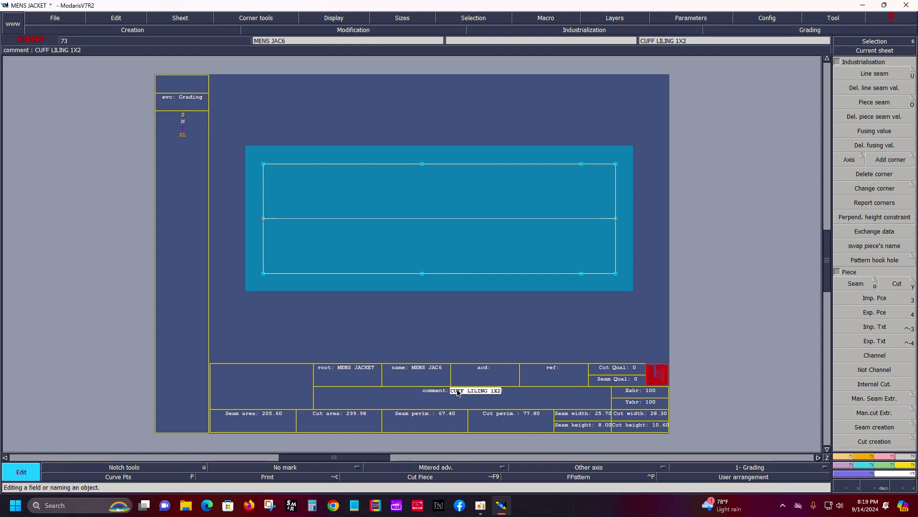
{"action": "double_click", "coordinate": [458, 391]}
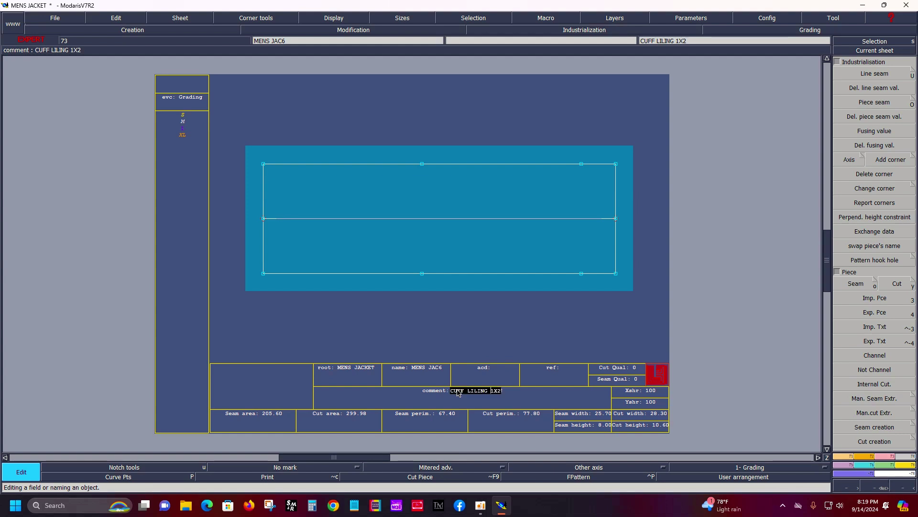
{"action": "key", "text": "BackSpace"}
{"action": "key", "text": "BackSpace"}
{"action": "key", "text": "BackSpace"}
{"action": "key", "text": "BackSpace"}
{"action": "key", "text": "BackSpace"}
{"action": "key", "text": "Return"}
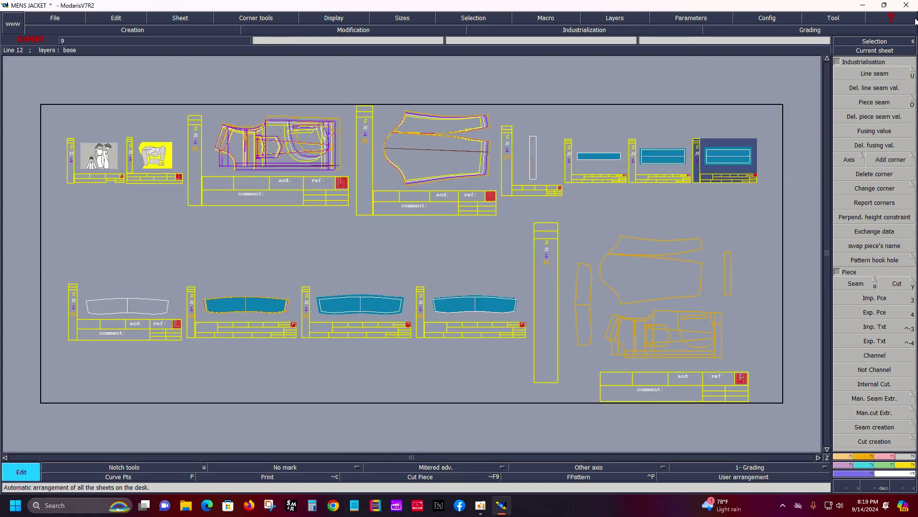
Extract the upper and lower sleeve pieces from the MENS JACKET 3 sleeve sheet
{"action": "left_click", "coordinate": [901, 52]}
{"action": "left_click", "coordinate": [431, 158]}
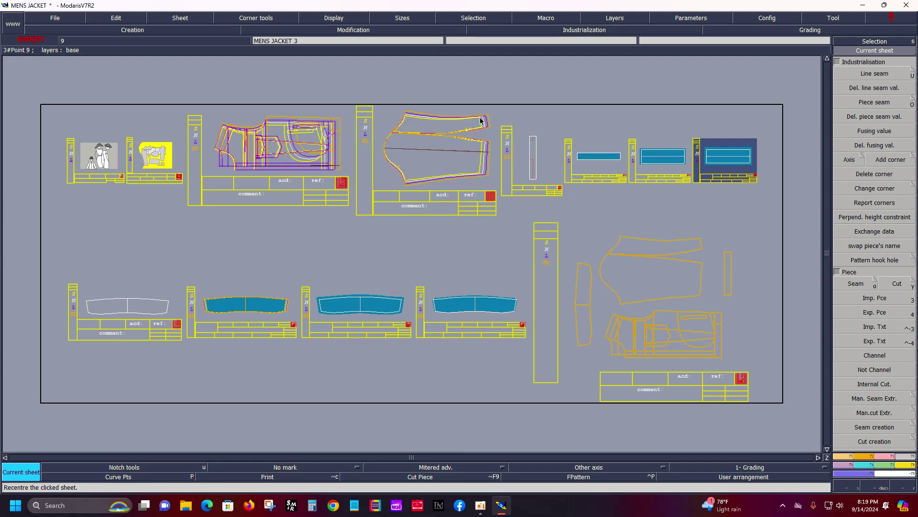
{"action": "key", "text": "space"}
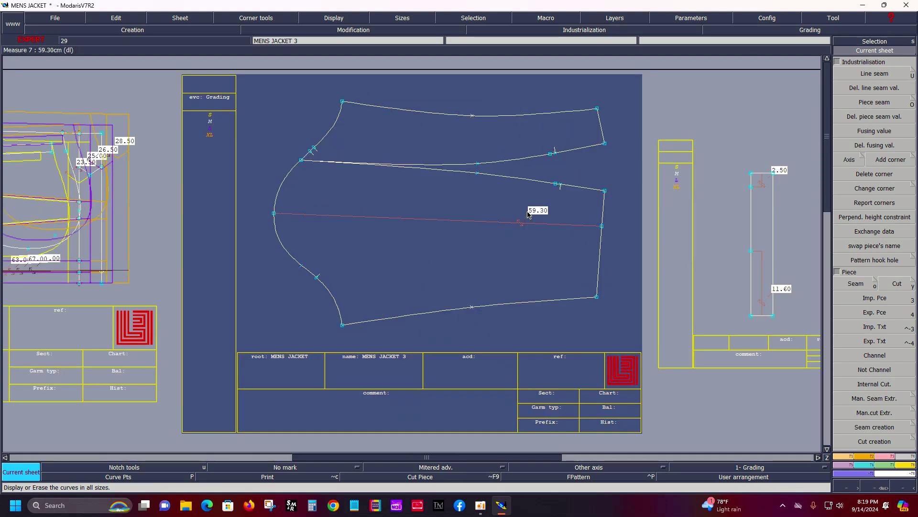
{"action": "left_click", "coordinate": [856, 283]}
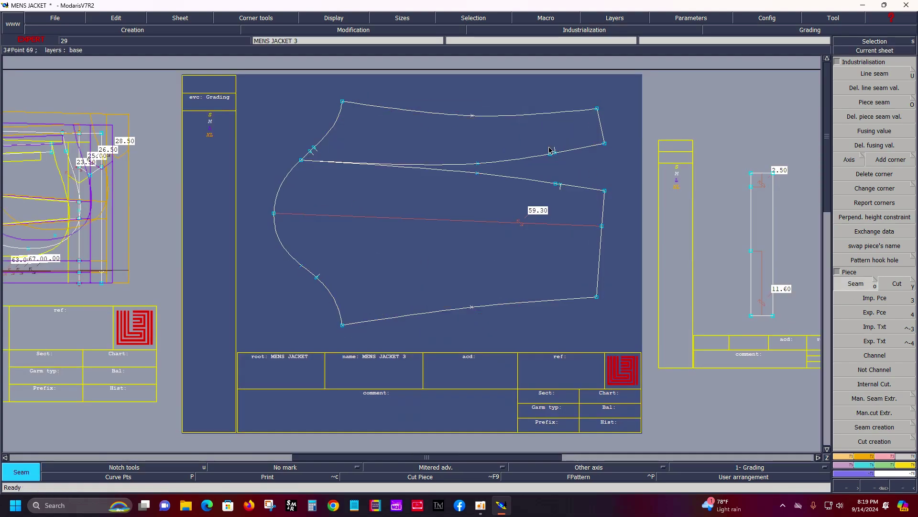
{"action": "left_click", "coordinate": [545, 141]}
{"action": "left_click", "coordinate": [399, 212]}
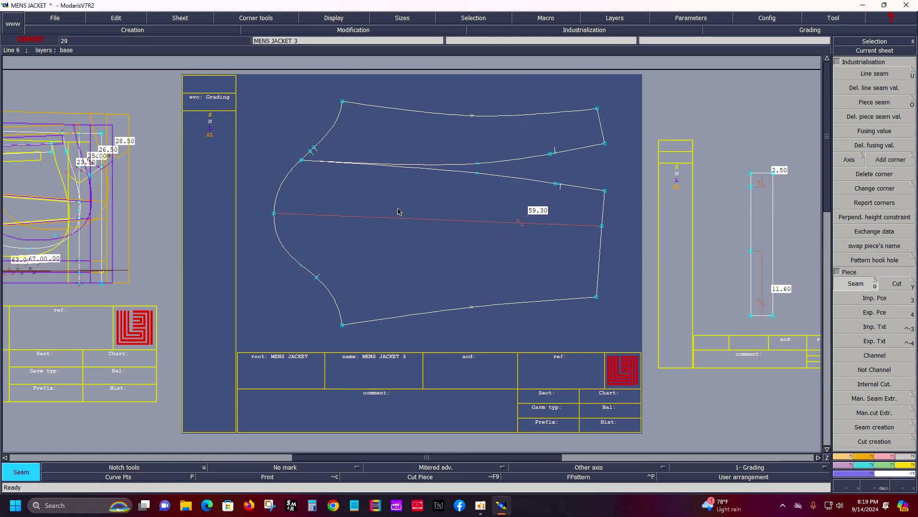
Add seam allowance around the upper sleeve piece's outline
{"action": "key", "text": "F1"}
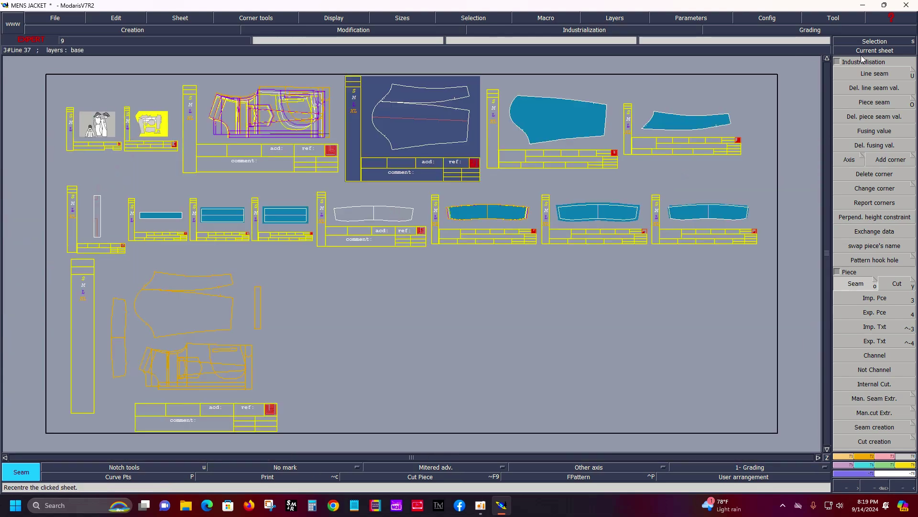
{"action": "left_click", "coordinate": [565, 119]}
{"action": "left_click_drag", "start_coordinate": [196, 90], "coordinate": [688, 340]}
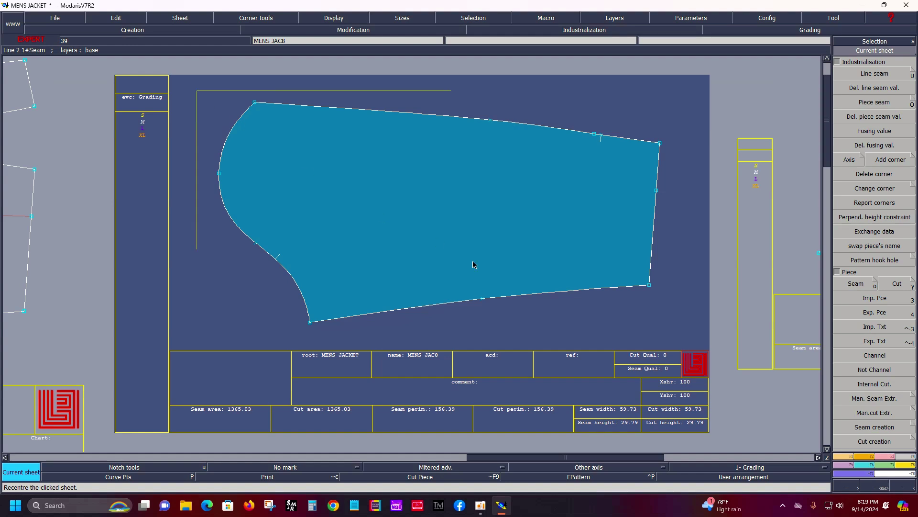
{"action": "left_click", "coordinate": [888, 74]}
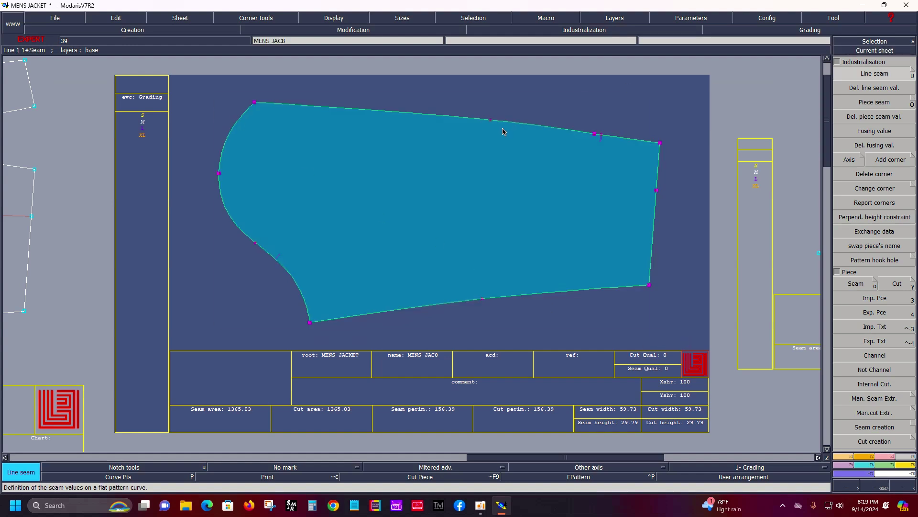
{"action": "left_click", "coordinate": [504, 121]}
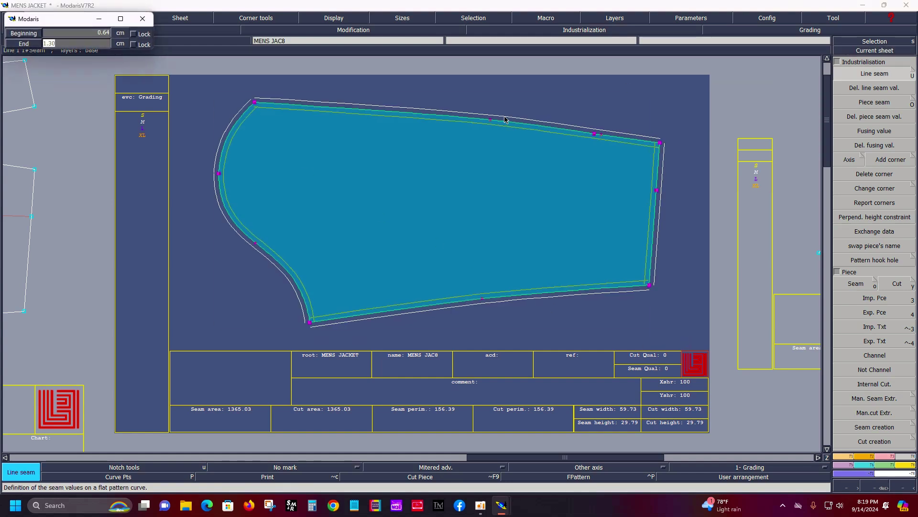
{"action": "key", "text": "Return"}
Apply new seam values to the sleeve's top edge past the notch
{"action": "key", "text": "z"}
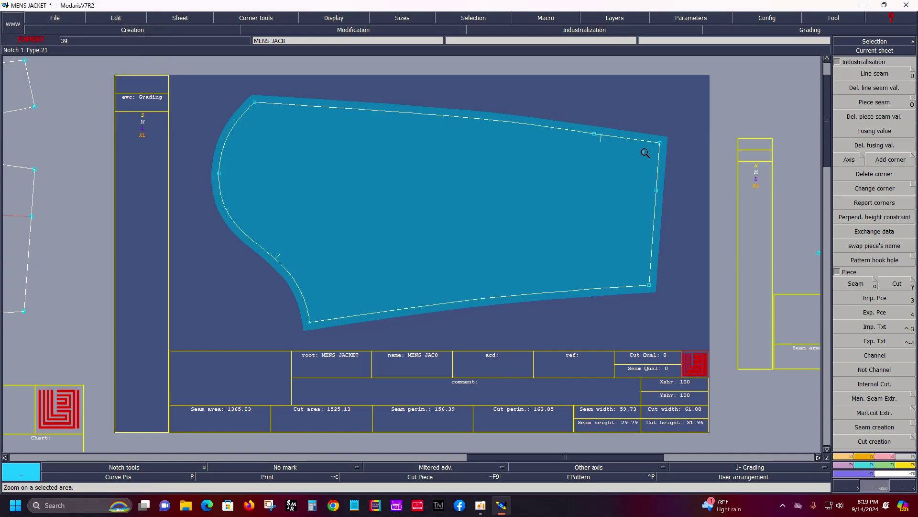
{"action": "left_click_drag", "start_coordinate": [519, 103], "coordinate": [668, 184]}
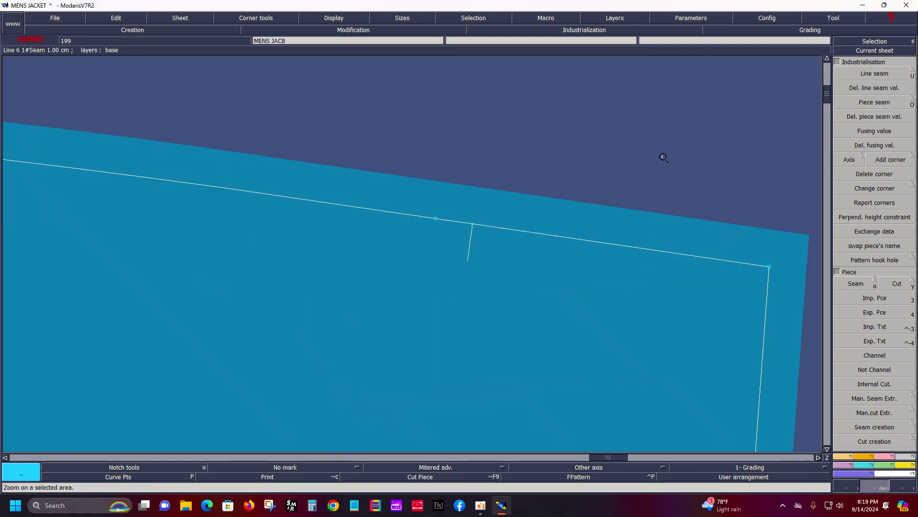
{"action": "left_click", "coordinate": [884, 74]}
{"action": "left_click", "coordinate": [574, 238]}
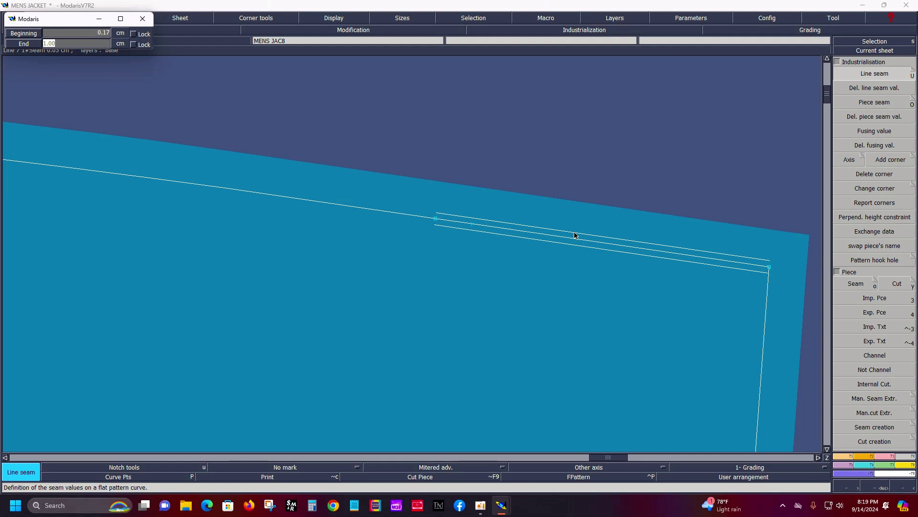
{"action": "type", "text": "1"}
{"action": "key", "text": "Return"}
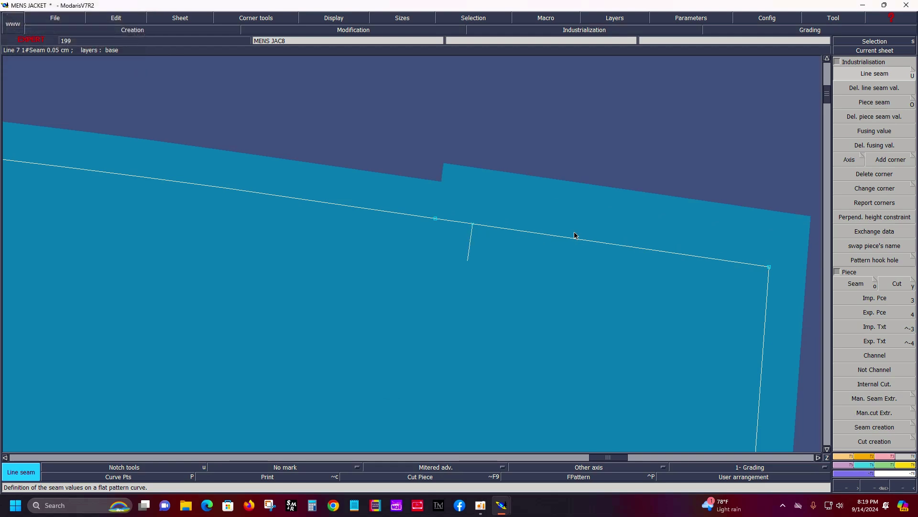
Comment the MENS JAC8 piece SLEEVE and return to the all-sheets view
{"action": "key", "text": "Home"}
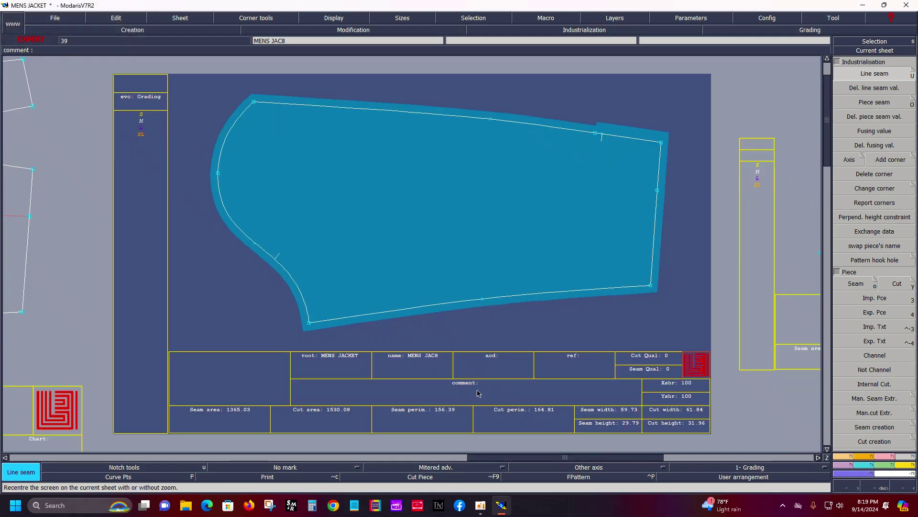
{"action": "key", "text": "Escape"}
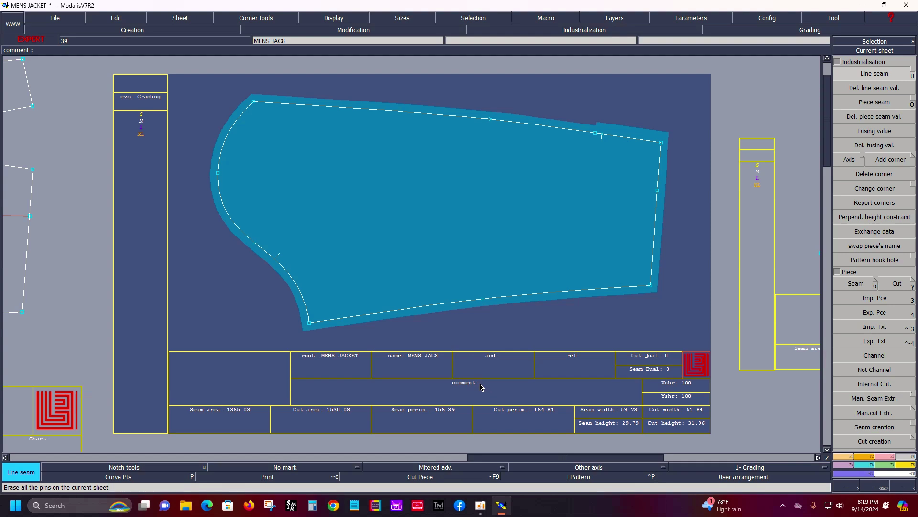
{"action": "left_click", "coordinate": [481, 387]}
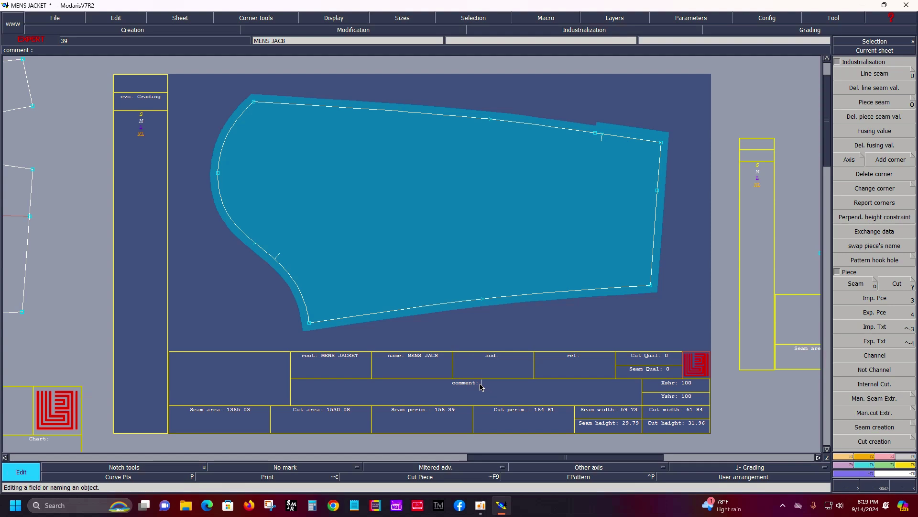
{"action": "type", "text": "EEVE 1X2"}
{"action": "key", "text": "Return"}
{"action": "key", "text": "Home"}
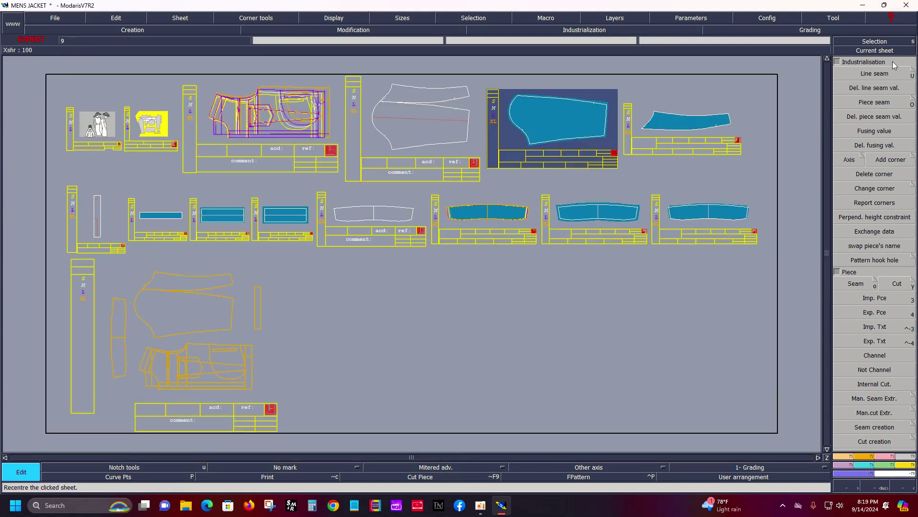
Select the whole MENS JAC7 piece and give its lines a 1 cm seam allowance
{"action": "left_click", "coordinate": [879, 51]}
{"action": "left_click", "coordinate": [648, 144]}
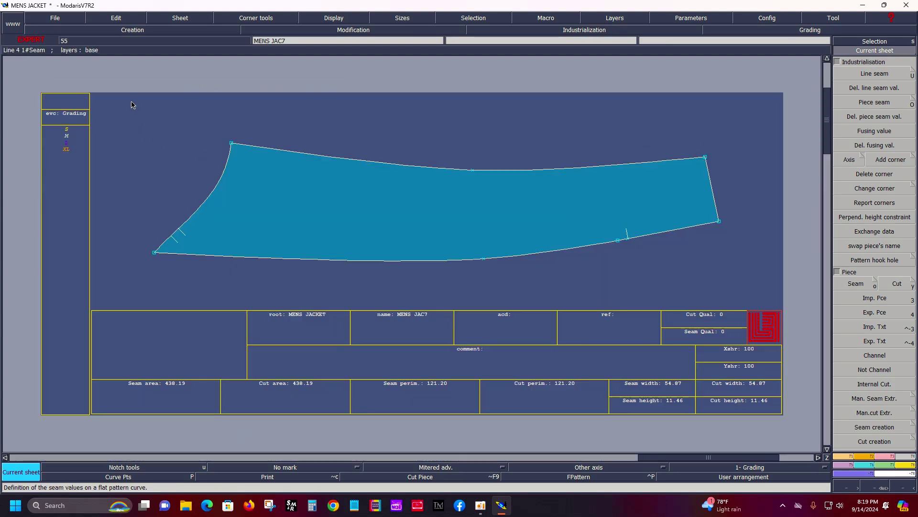
{"action": "left_click_drag", "start_coordinate": [132, 104], "coordinate": [751, 317]}
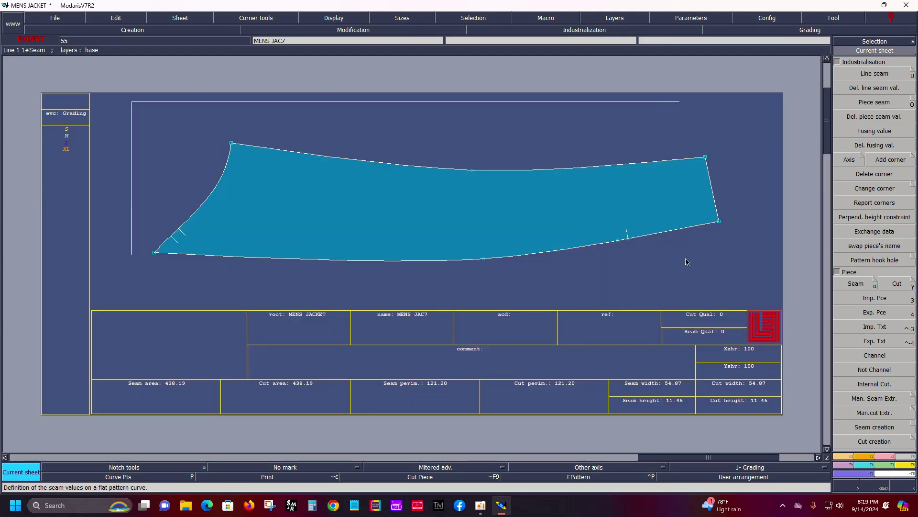
{"action": "left_click", "coordinate": [890, 75]}
{"action": "left_click", "coordinate": [524, 170]}
{"action": "type", "text": "1"}
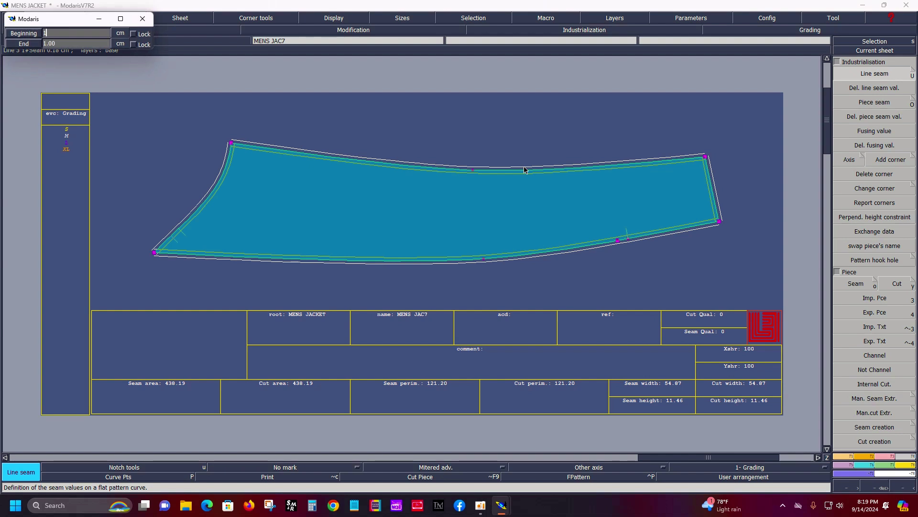
{"action": "key", "text": "Return"}
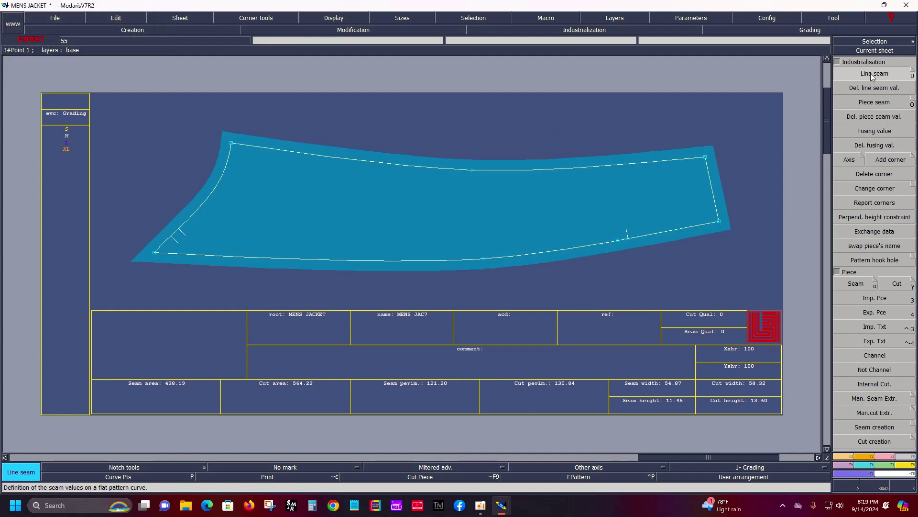
Set the lower-right edge's seam allowance to 1.00 cm
{"action": "left_click", "coordinate": [660, 237]}
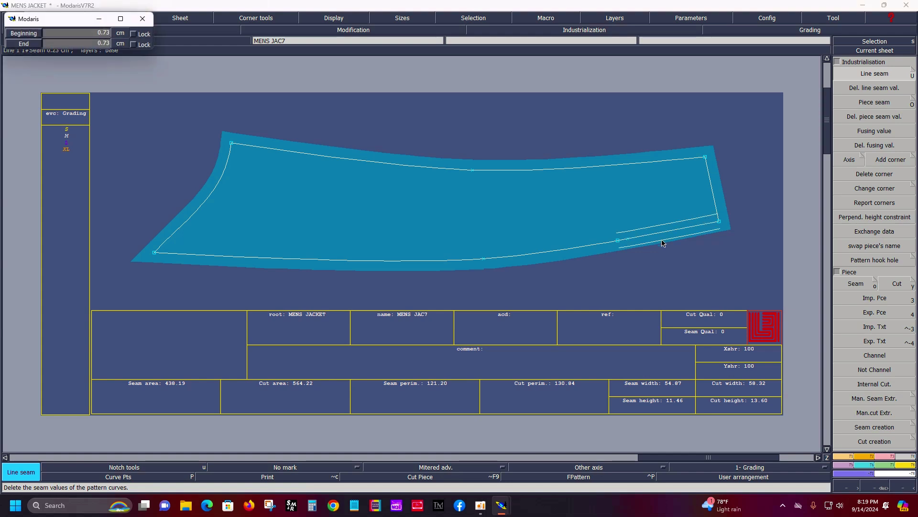
{"action": "type", "text": "1.00"}
{"action": "key", "text": "Return"}
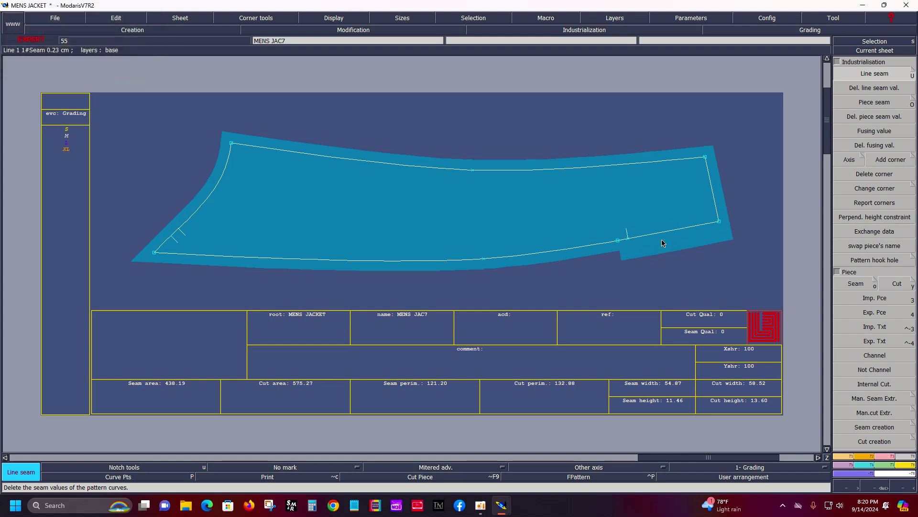
Comment the piece SLEEVE PANEL 1X2
{"action": "left_click", "coordinate": [485, 352]}
{"action": "type", "text": "SLEEVE"}
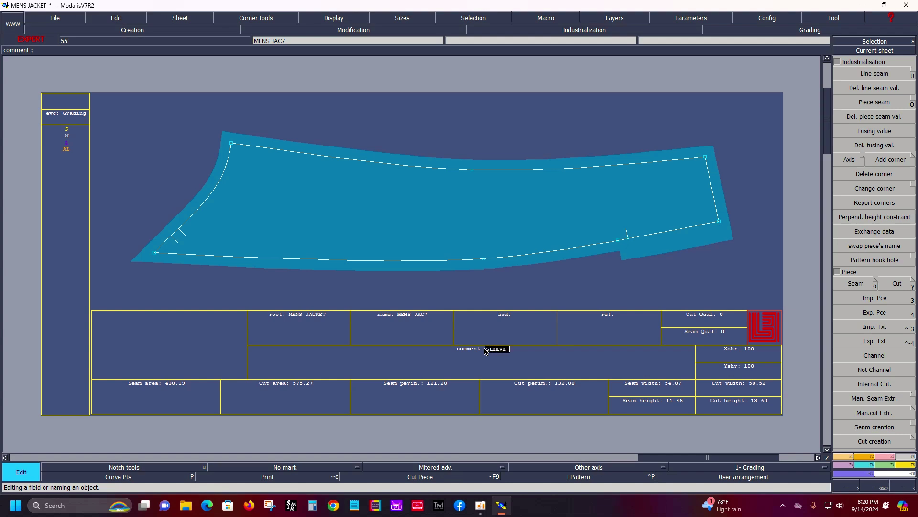
{"action": "type", "text": "PANEL 1X2"}
{"action": "key", "text": "Return"}
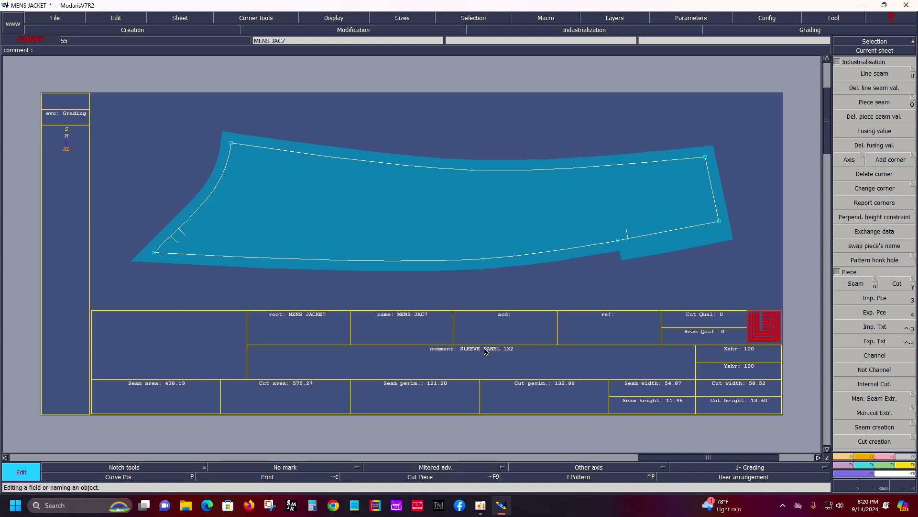
Save the jacket model with all access paths set to F:/SOHAG/, overwriting the saved file
{"action": "key", "text": "9"}
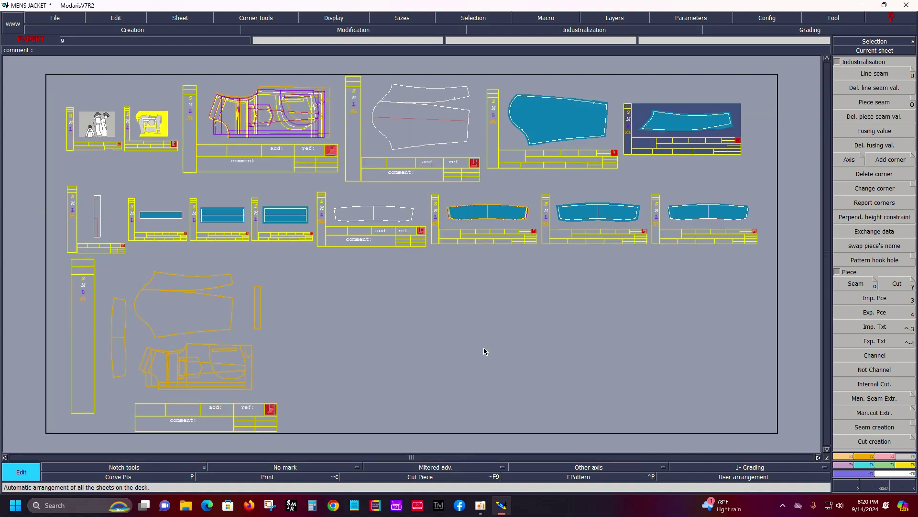
{"action": "key", "text": "ctrl+s"}
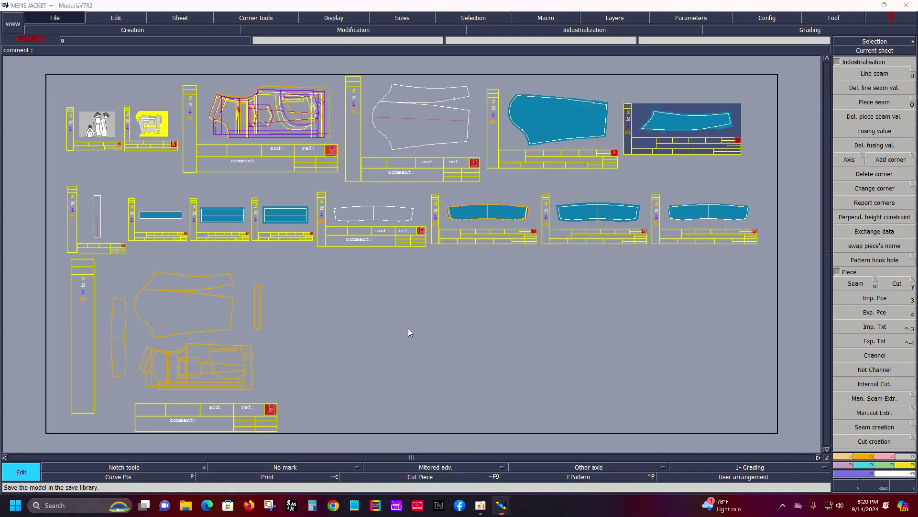
{"action": "left_click", "coordinate": [463, 307]}
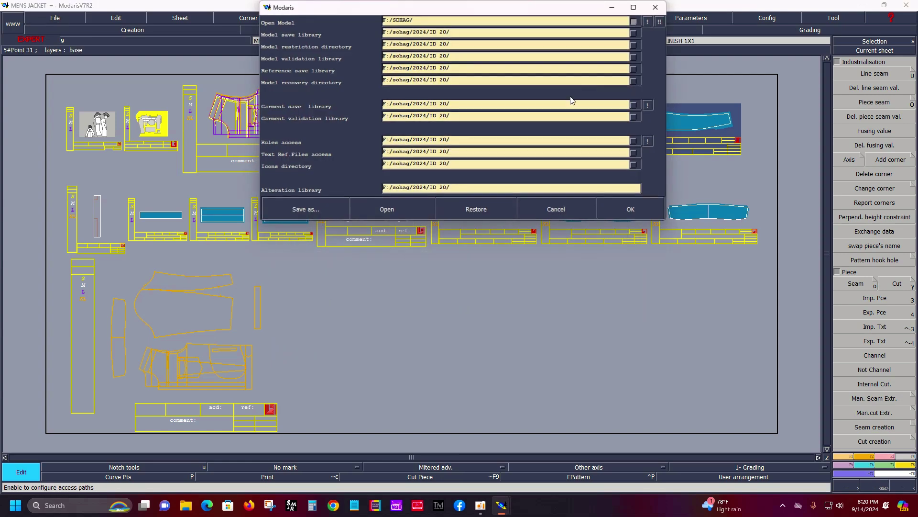
{"action": "left_click", "coordinate": [648, 22]}
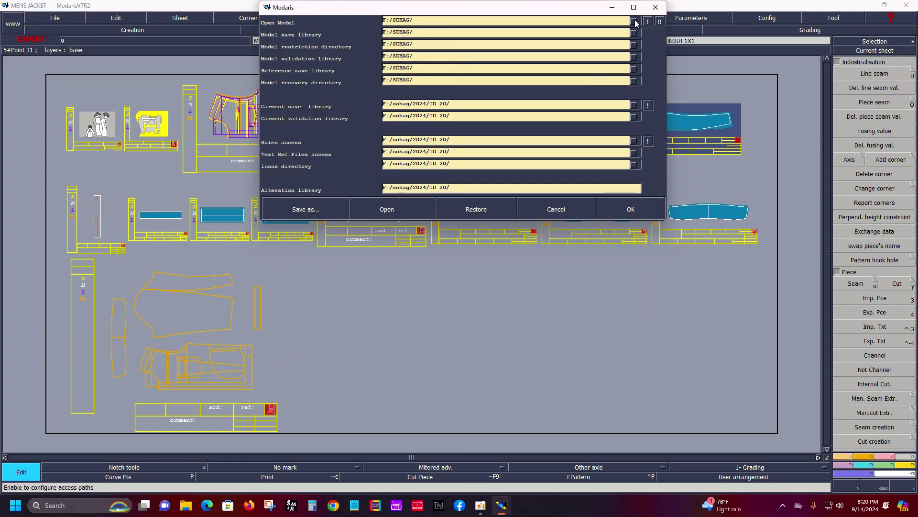
{"action": "left_click", "coordinate": [660, 22]}
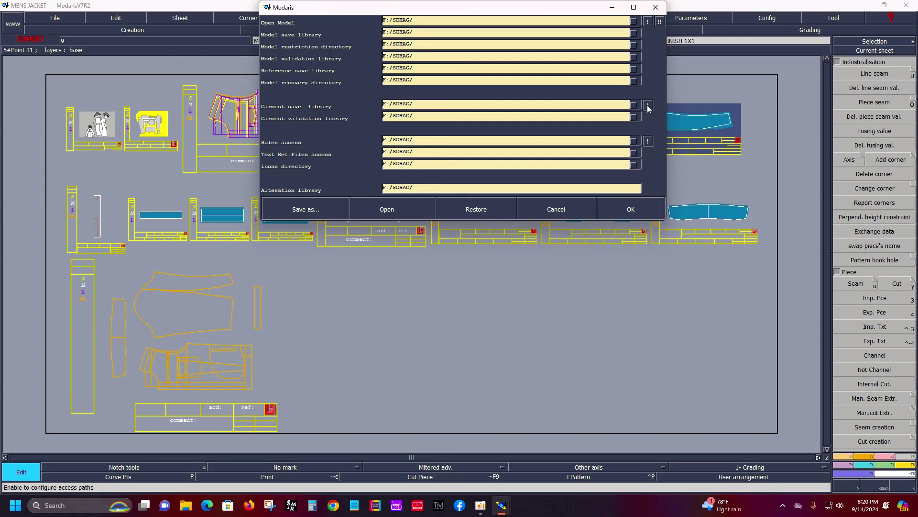
{"action": "left_click", "coordinate": [630, 211]}
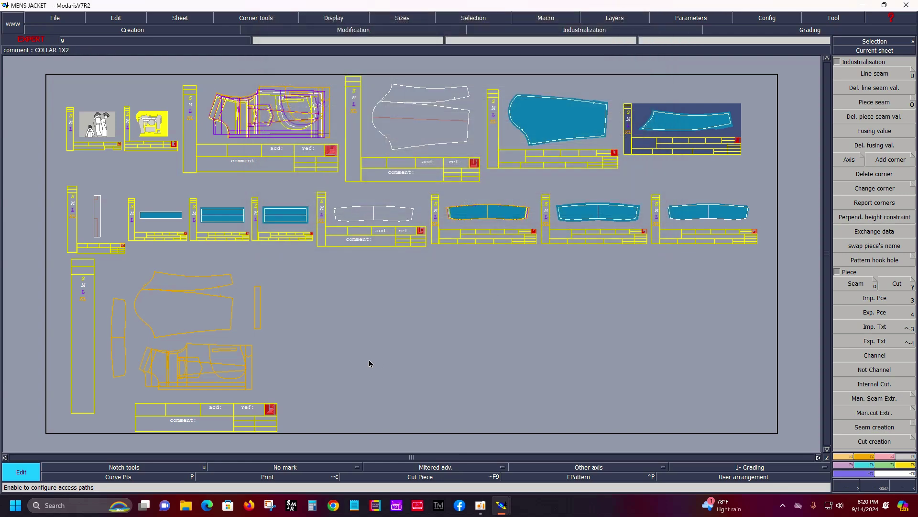
{"action": "key", "text": "ctrl+s"}
{"action": "left_click", "coordinate": [409, 305]}
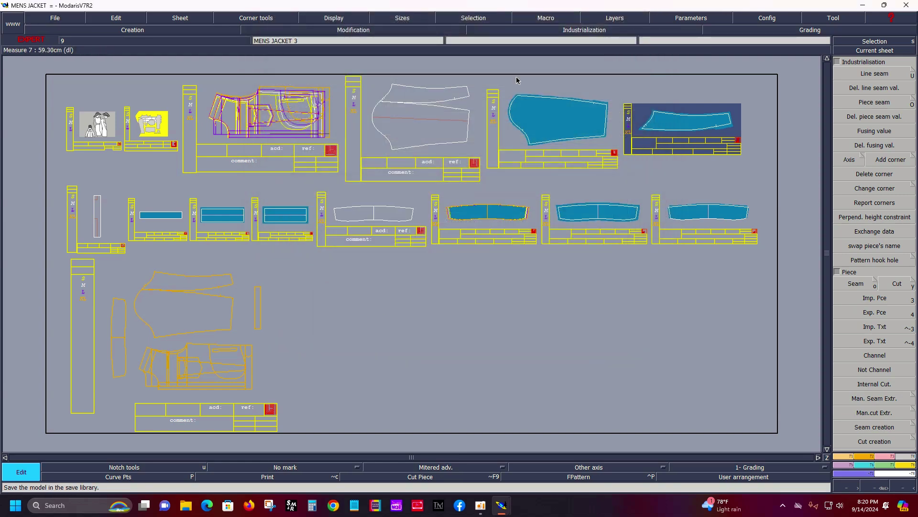
Open the MENS JACKET drafting sheet
{"action": "left_click", "coordinate": [885, 50]}
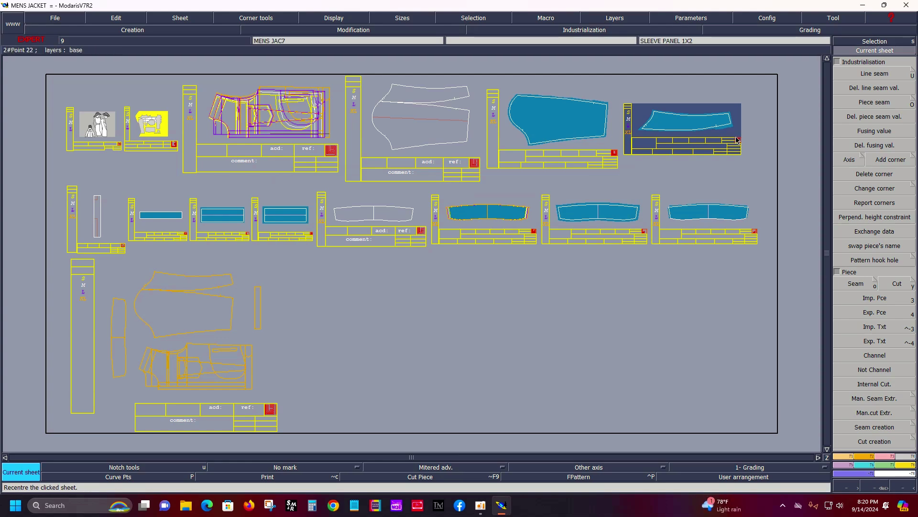
{"action": "left_click", "coordinate": [885, 40]}
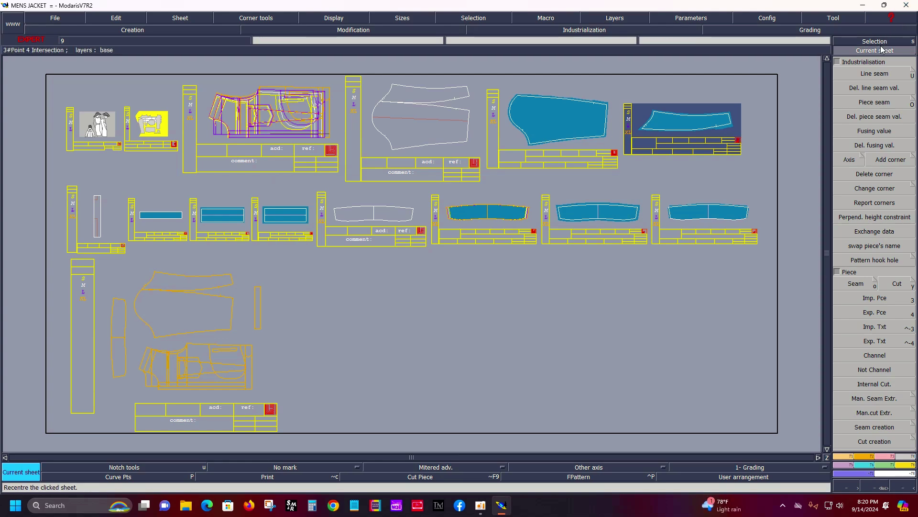
{"action": "left_click", "coordinate": [268, 142]}
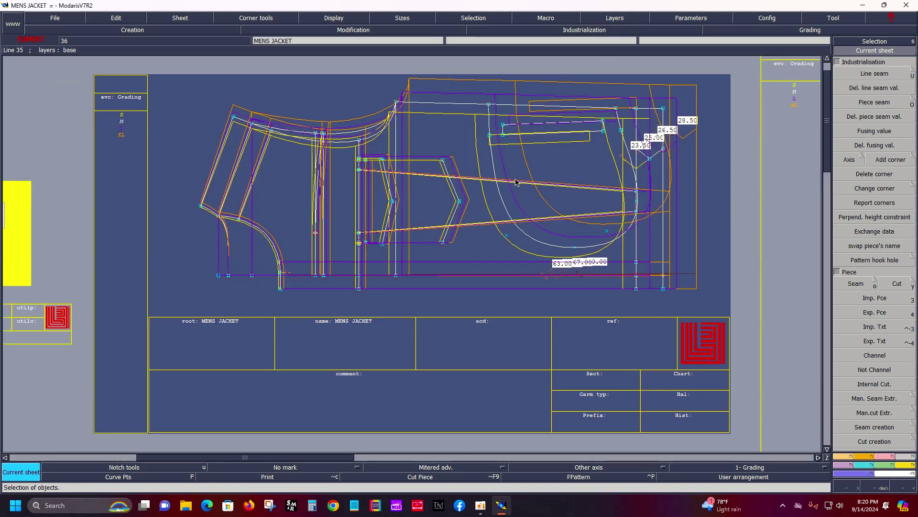
Show only the base size and delete the 65.00 BACK LENGTH measure
{"action": "key", "text": "space"}
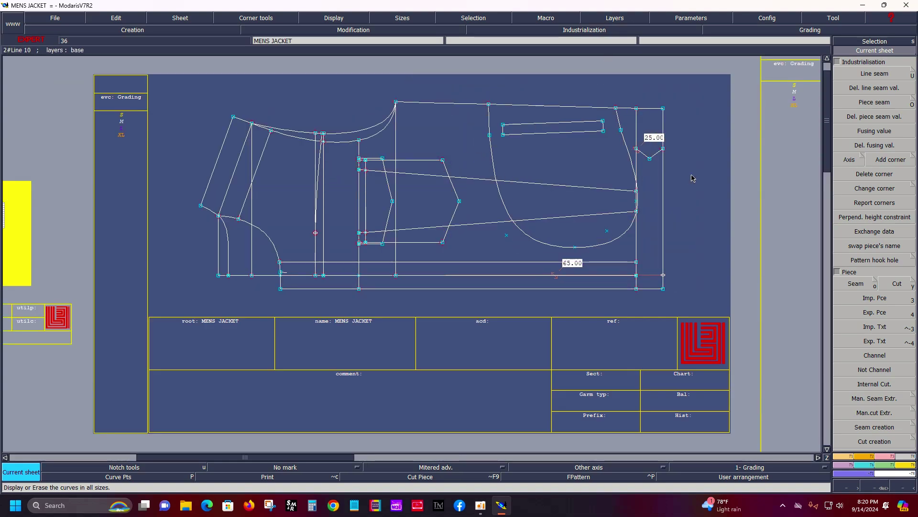
{"action": "key", "text": "z"}
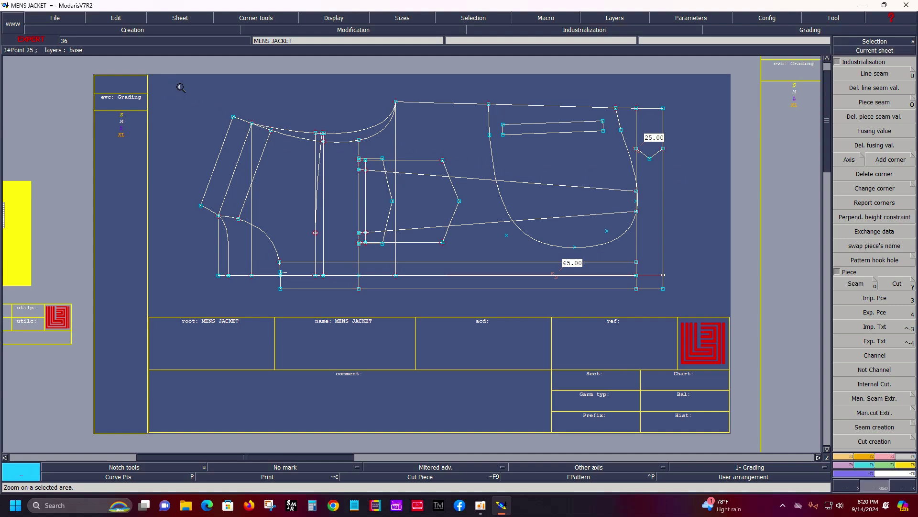
{"action": "left_click_drag", "start_coordinate": [167, 85], "coordinate": [732, 320]}
{"action": "key", "text": "Delete"}
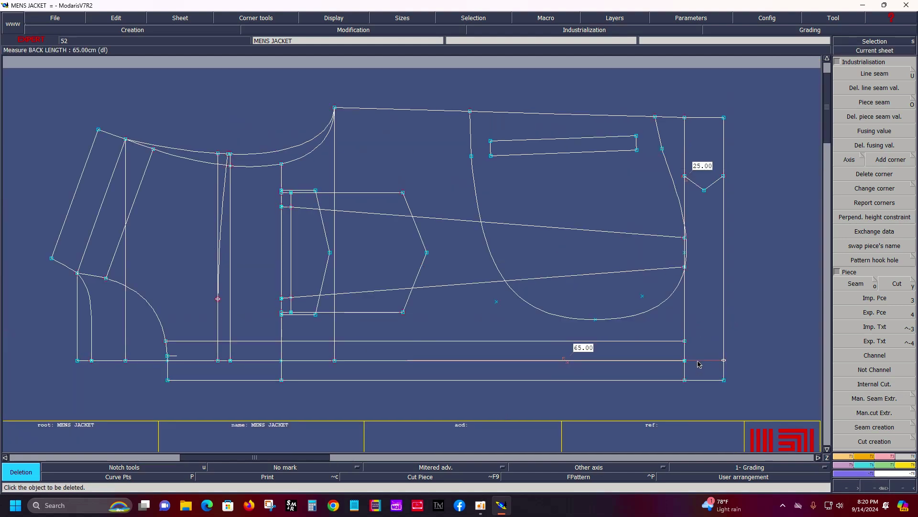
{"action": "left_click", "coordinate": [699, 363]}
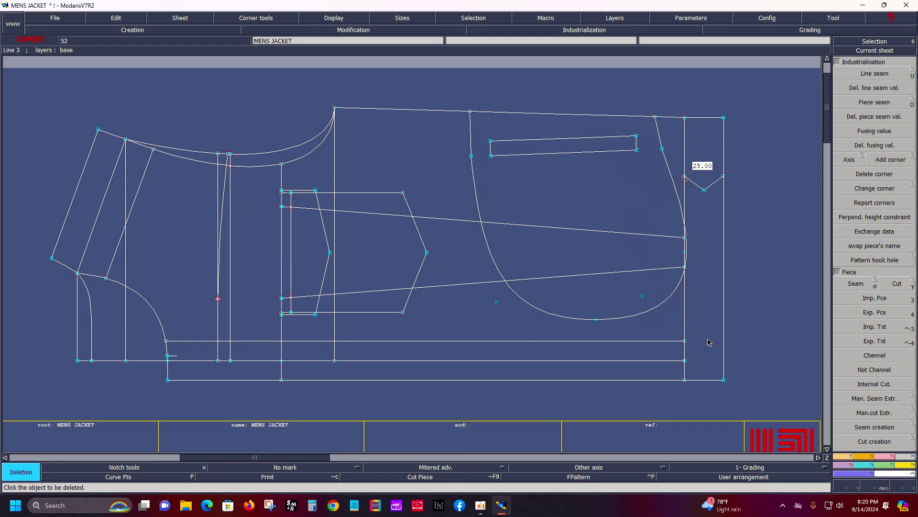
Divide the lower diagonal into 3 equal parts and the upper diagonal into 4
{"action": "key", "text": "F1"}
{"action": "left_click", "coordinate": [872, 402]}
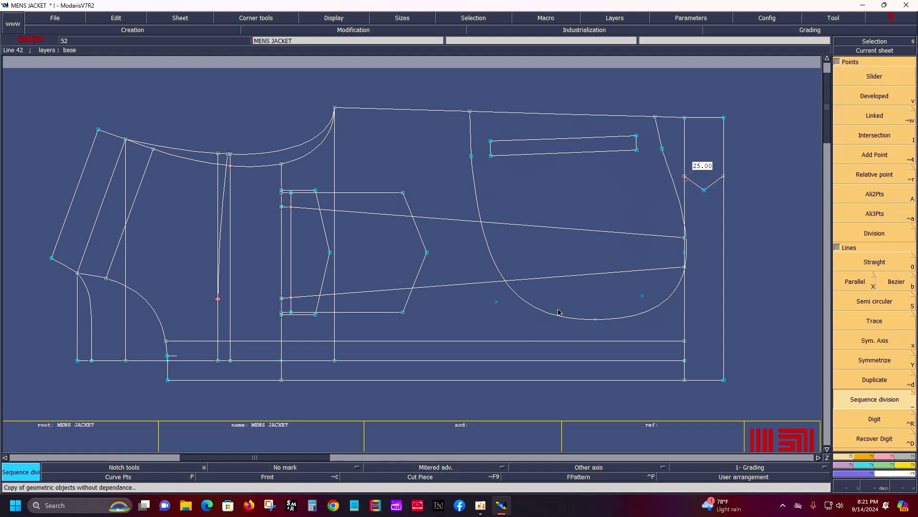
{"action": "left_click", "coordinate": [283, 298]}
{"action": "left_click", "coordinate": [684, 267]}
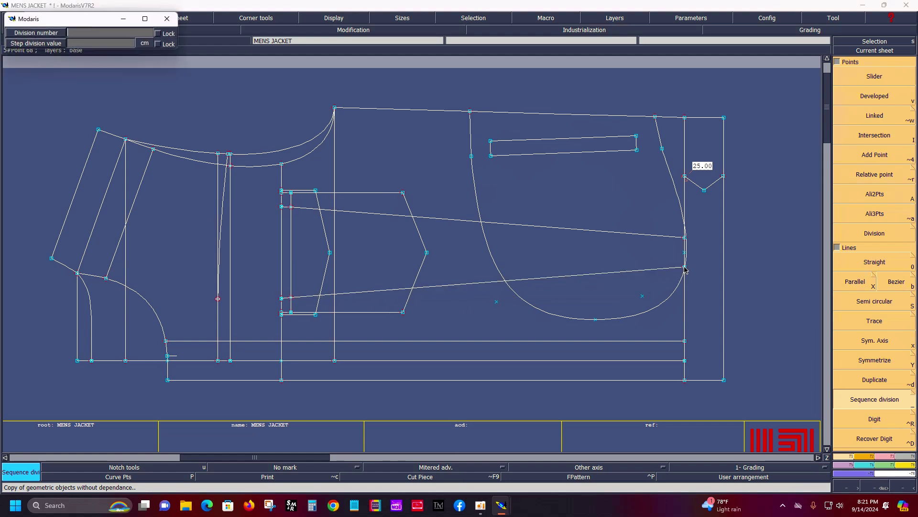
{"action": "key", "text": "Return"}
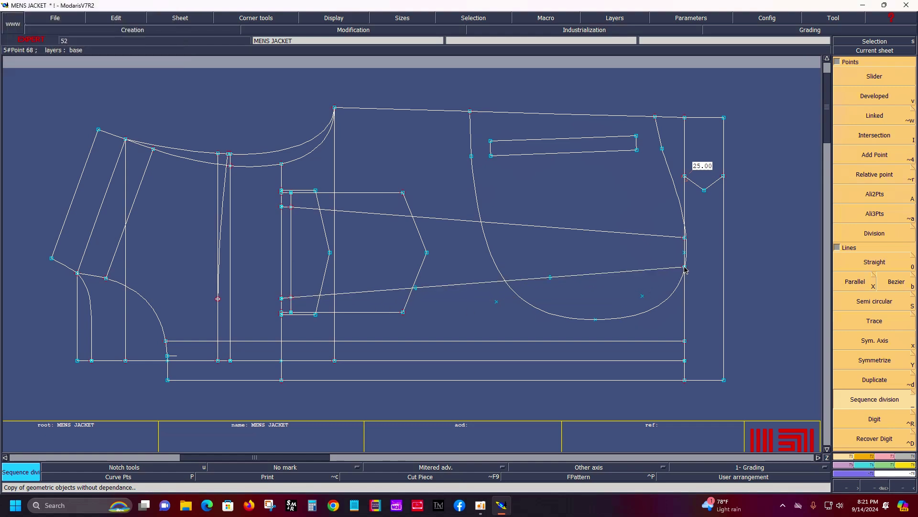
{"action": "left_click", "coordinate": [281, 207]}
{"action": "left_click", "coordinate": [684, 238]}
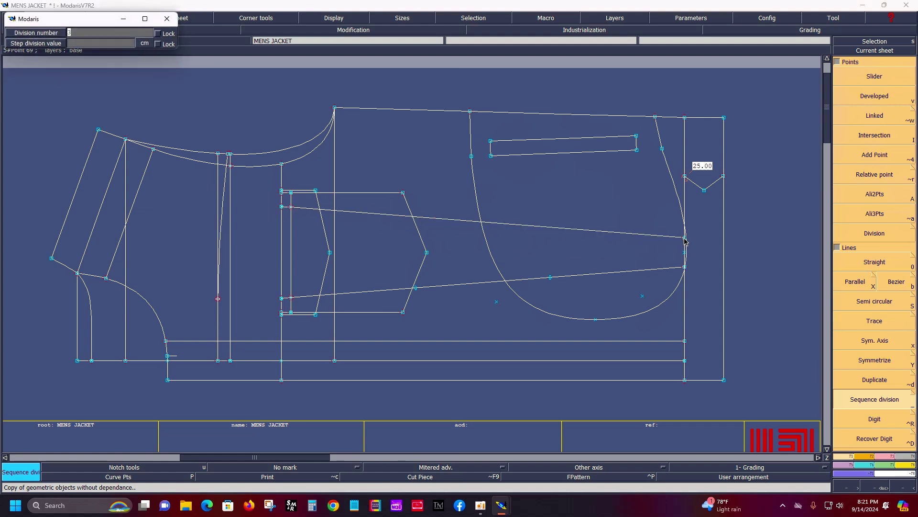
{"action": "key", "text": "Return"}
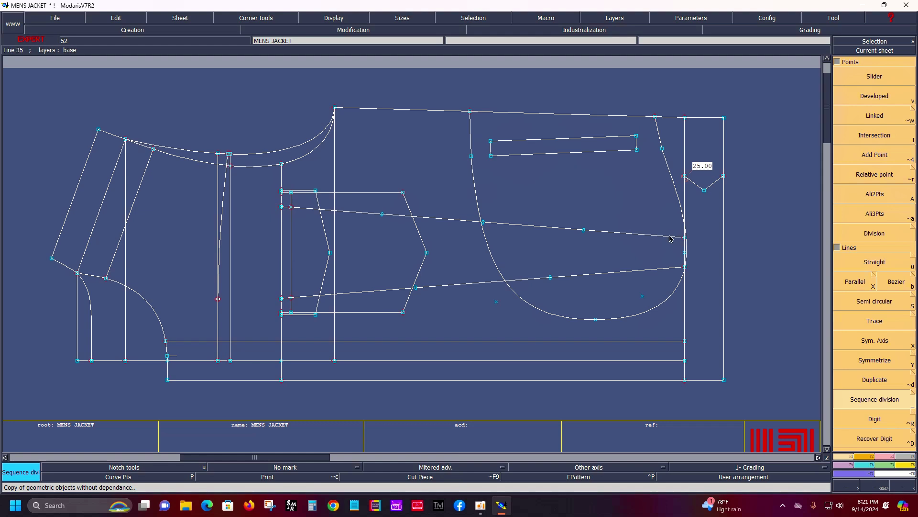
{"action": "key", "text": "i"}
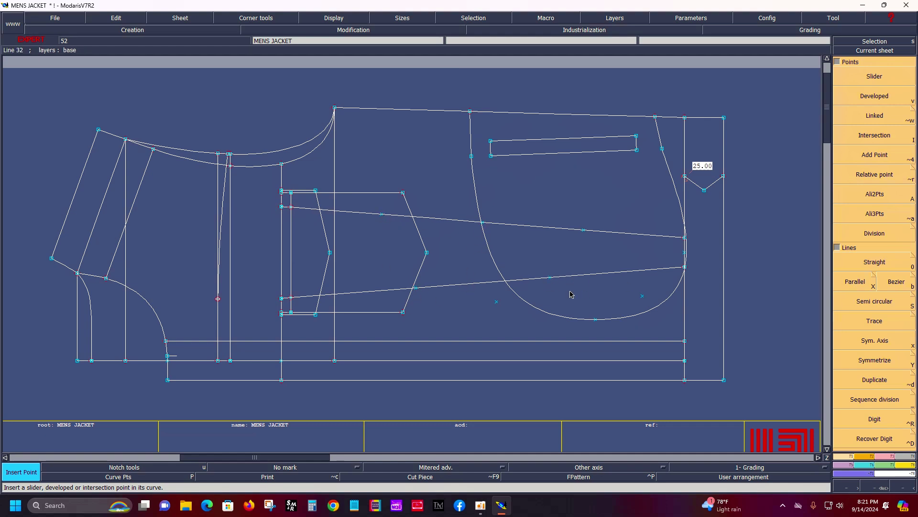
Add notches at a pattern point, on the line near the pocket and at a line intersection
{"action": "key", "text": "u"}
{"action": "left_click", "coordinate": [550, 277]}
{"action": "left_click", "coordinate": [583, 231]}
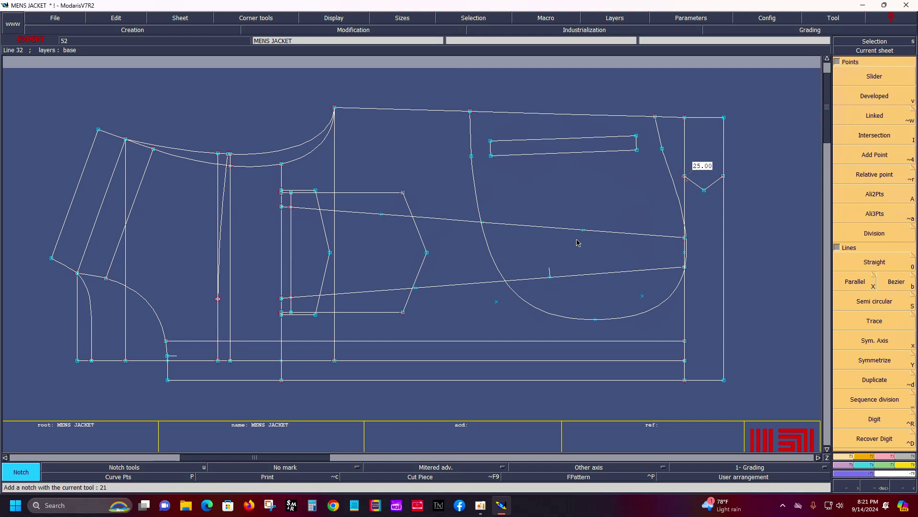
{"action": "left_click", "coordinate": [387, 218]}
{"action": "key", "text": "z"}
{"action": "left_click_drag", "start_coordinate": [467, 203], "coordinate": [517, 248]}
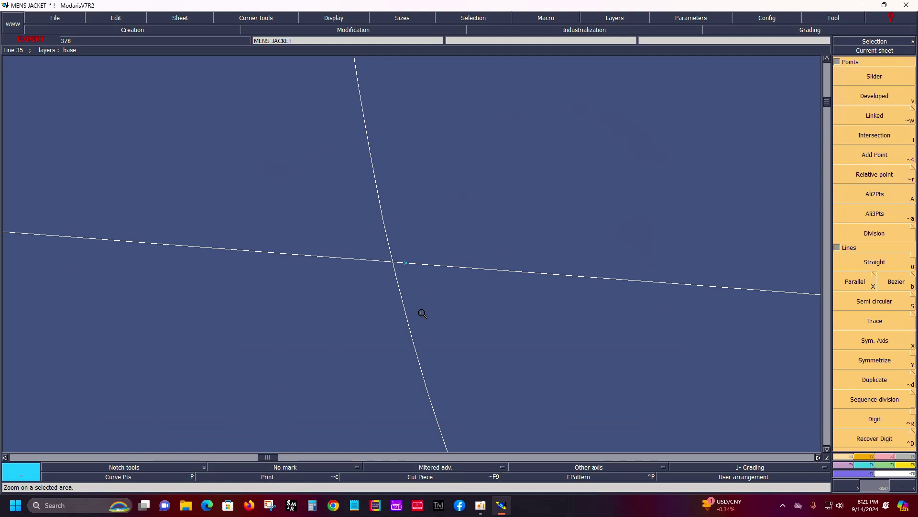
{"action": "key", "text": "u"}
{"action": "left_click", "coordinate": [406, 268]}
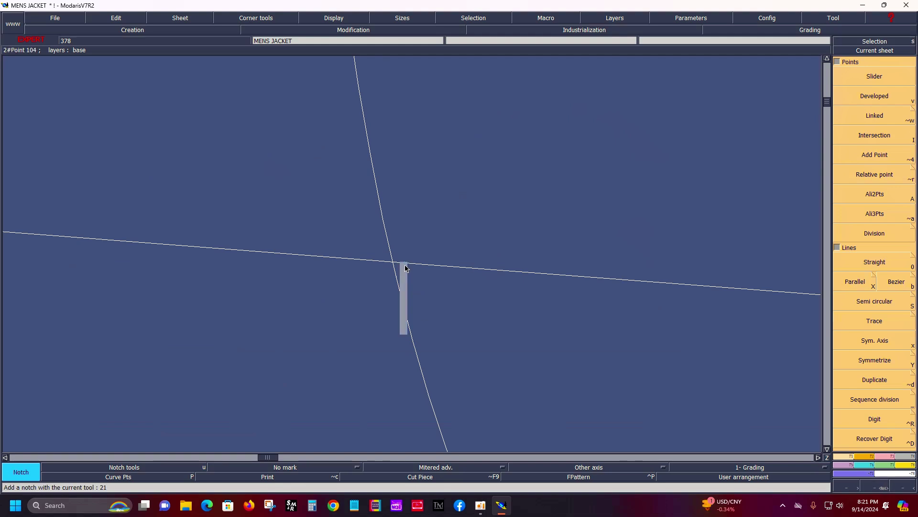
Notch the central rectangle's line intersection and recentre on the whole sheet
{"action": "key", "text": "z"}
{"action": "left_click", "coordinate": [499, 307]}
{"action": "left_click_drag", "start_coordinate": [361, 182], "coordinate": [541, 253]}
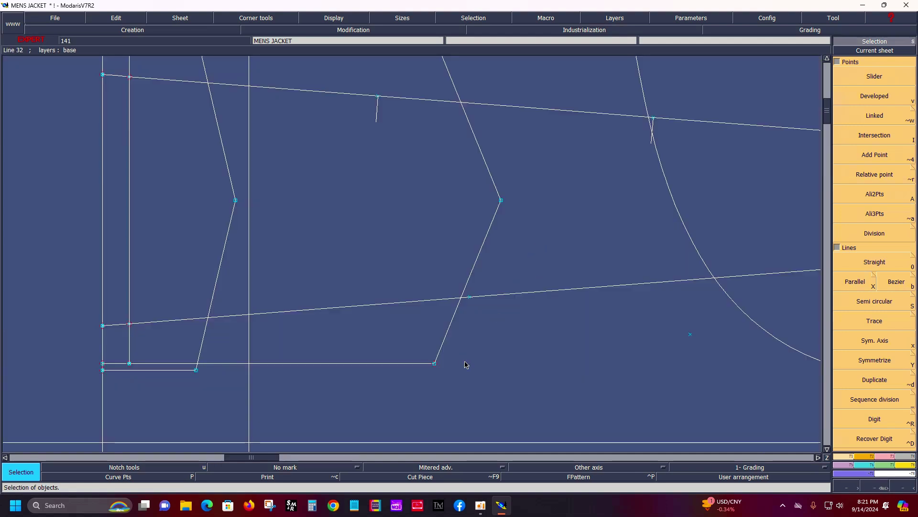
{"action": "right_click", "coordinate": [460, 344]}
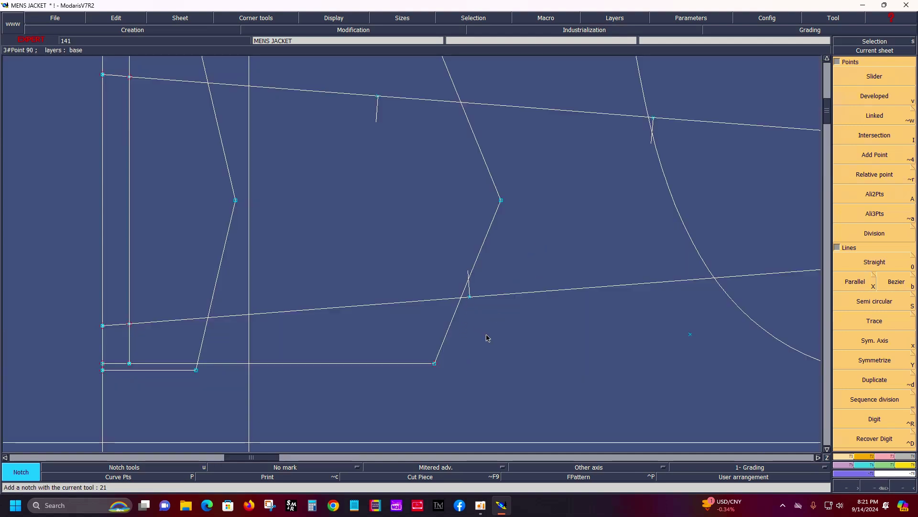
{"action": "key", "text": "space"}
{"action": "key", "text": "z"}
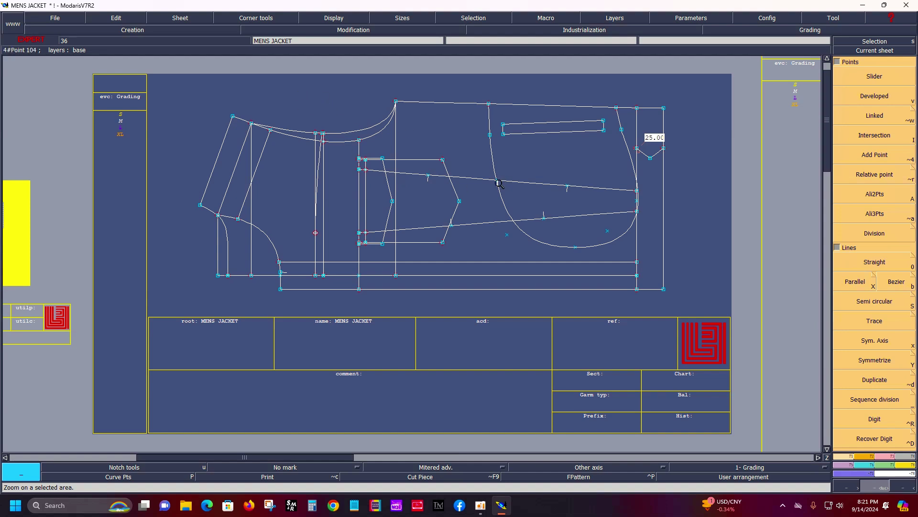
Delete the short left vertical line and copy the jacket sheet as MENS JACKET 14
{"action": "key", "text": "Delete"}
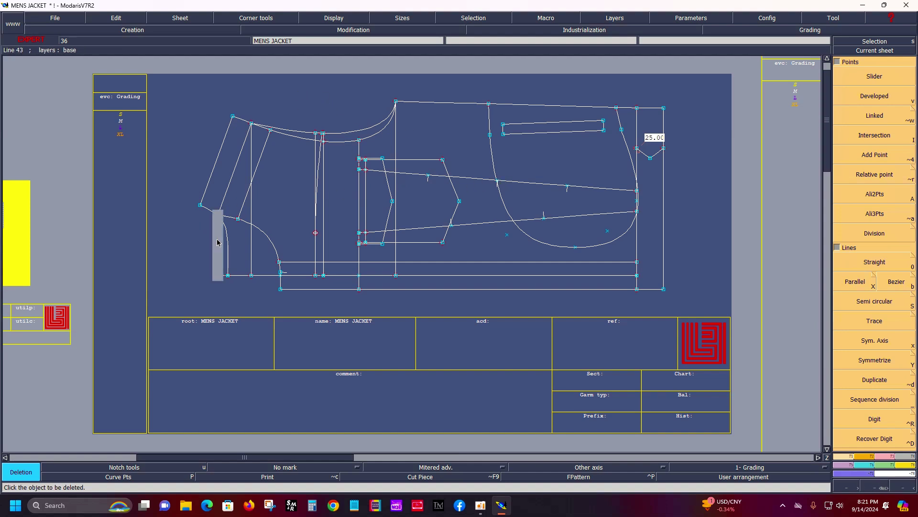
{"action": "left_click", "coordinate": [217, 244]}
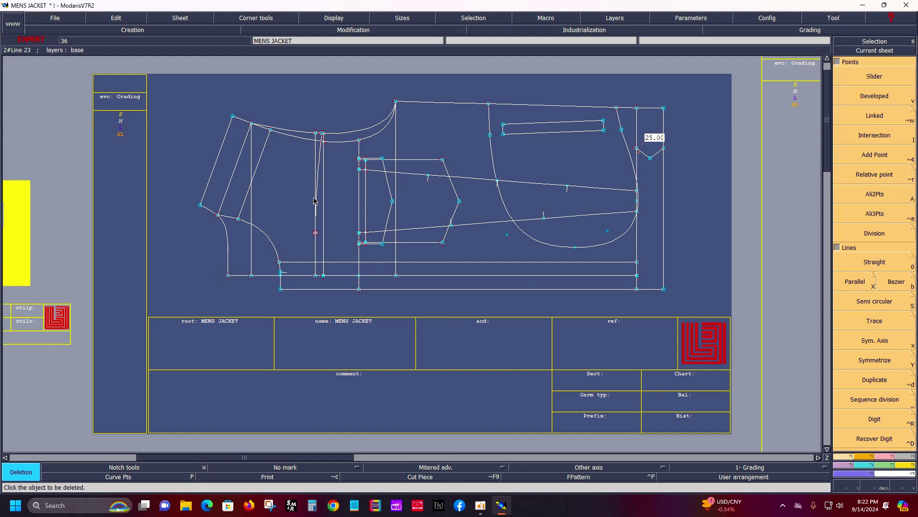
{"action": "key", "text": "F8"}
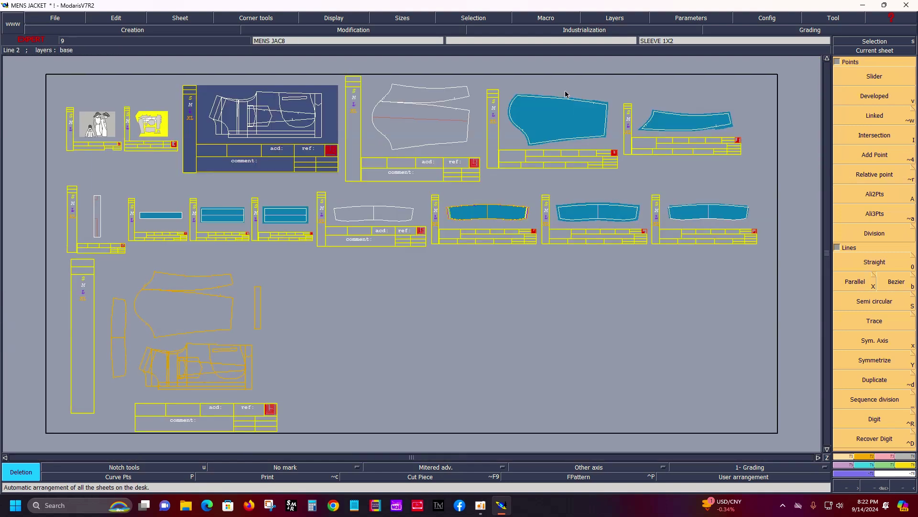
{"action": "left_click", "coordinate": [885, 50]}
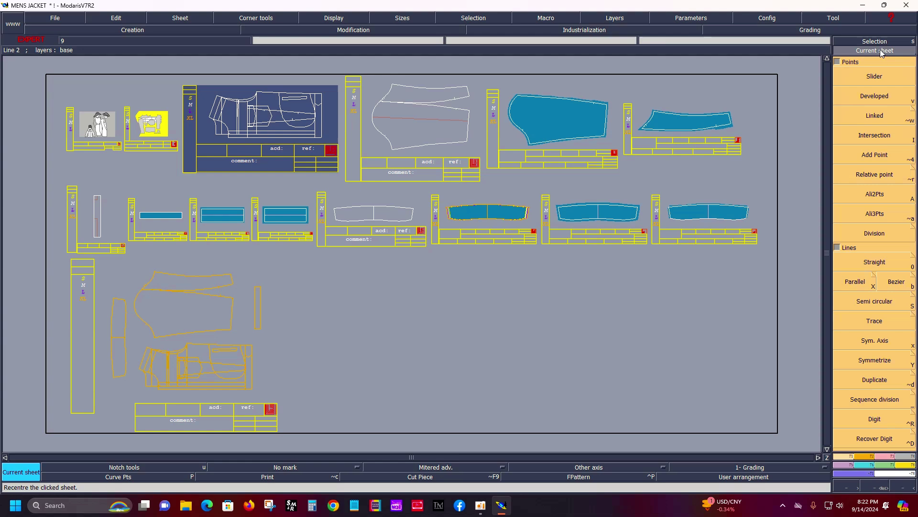
{"action": "key", "text": "c"}
{"action": "left_click", "coordinate": [279, 121]}
{"action": "left_click", "coordinate": [408, 369]}
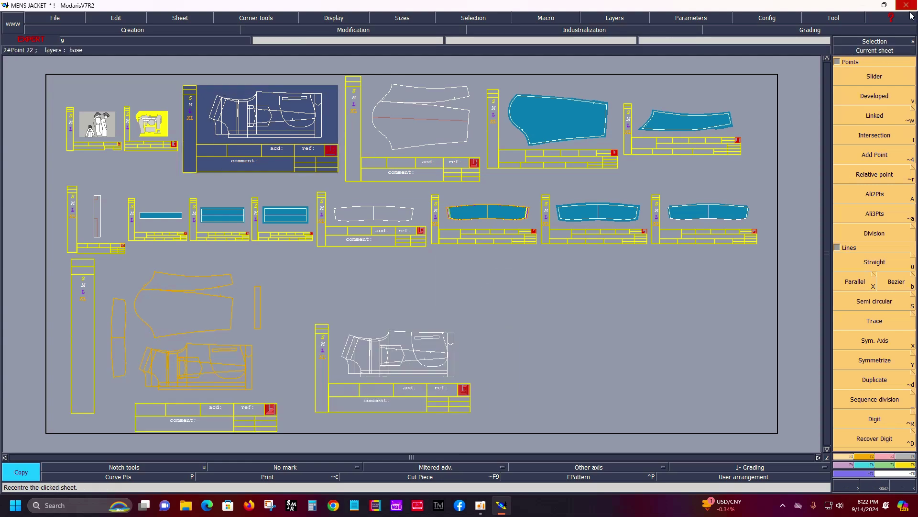
On MENS JACKET 14, delete the pocket shape and the two slanted inner lines
{"action": "left_click", "coordinate": [386, 350]}
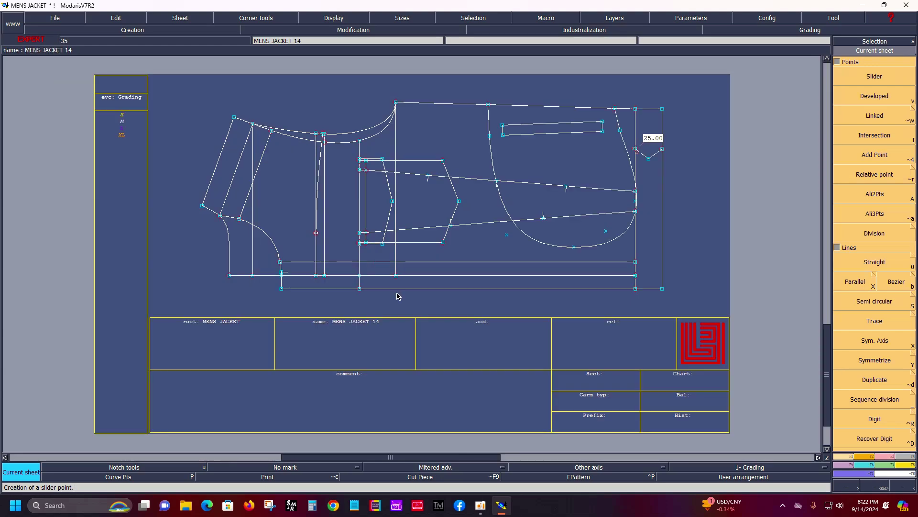
{"action": "key", "text": "Delete"}
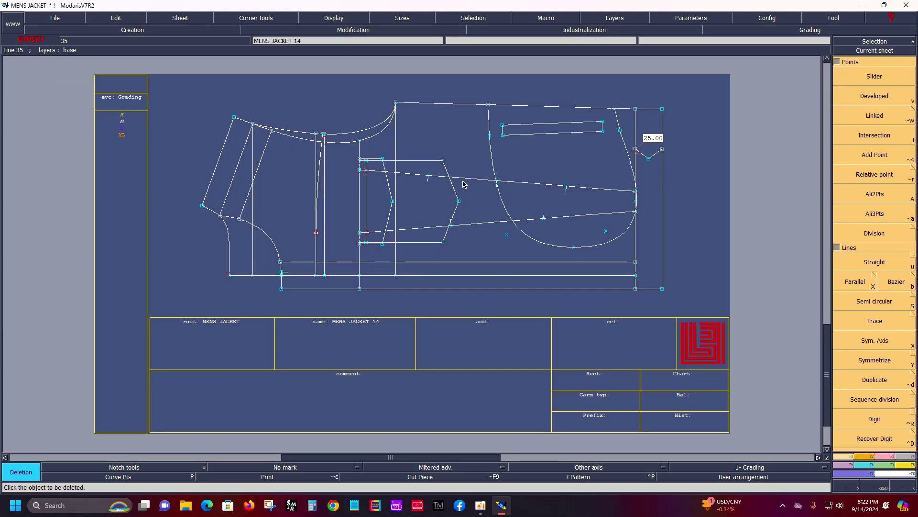
{"action": "left_click_drag", "start_coordinate": [343, 149], "coordinate": [623, 249]}
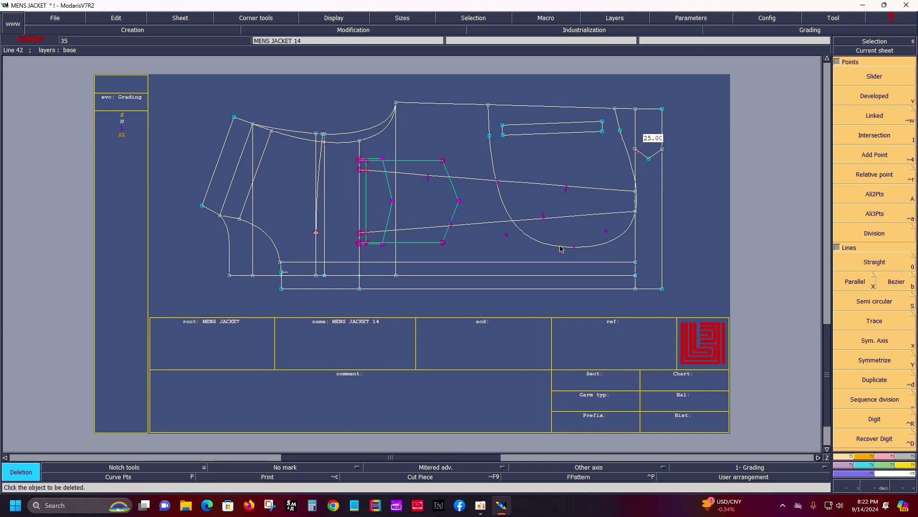
{"action": "left_click", "coordinate": [558, 217]}
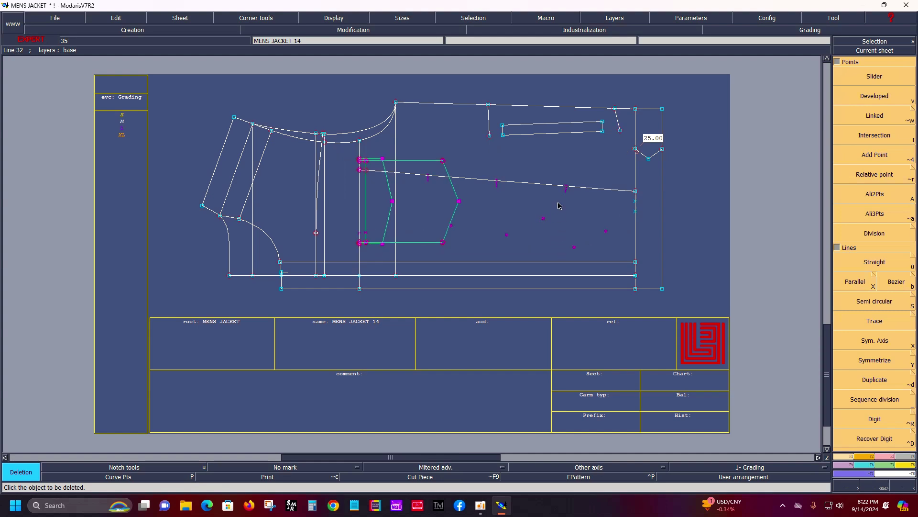
{"action": "left_click", "coordinate": [554, 190]}
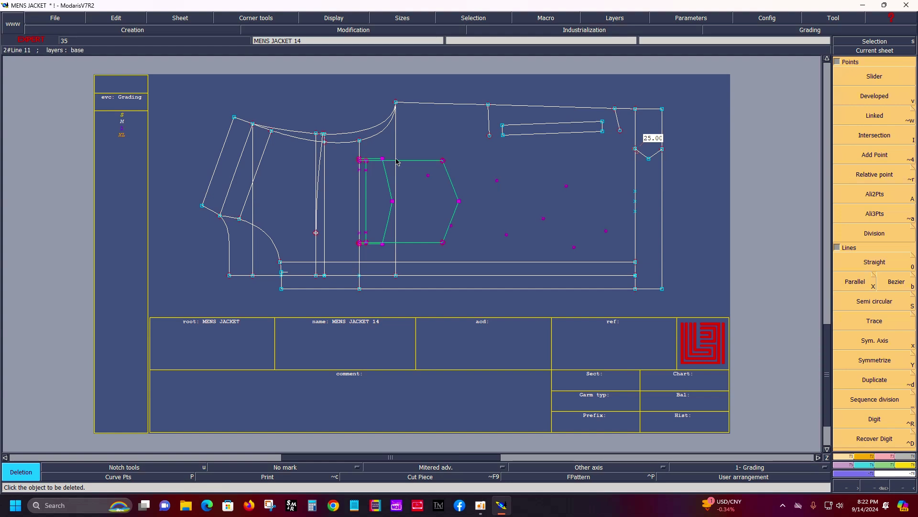
Delete the inner vertical line, doubled hem lines, stray points and left-side curves from MENS JACKET 14
{"action": "left_click", "coordinate": [359, 168]}
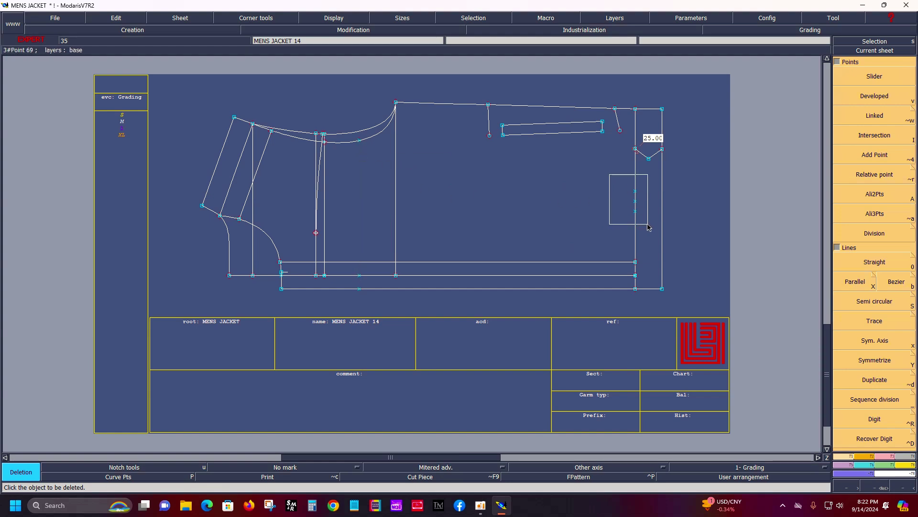
{"action": "left_click", "coordinate": [635, 213]}
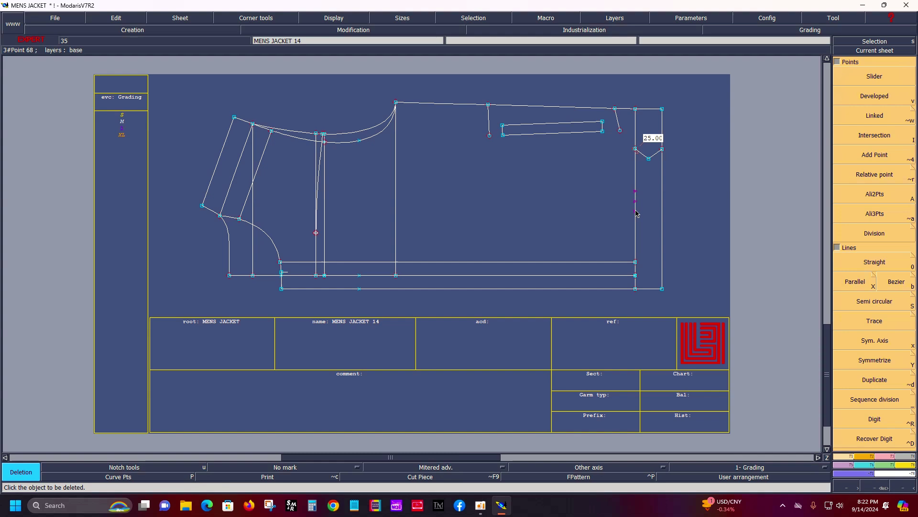
{"action": "left_click", "coordinate": [385, 290]}
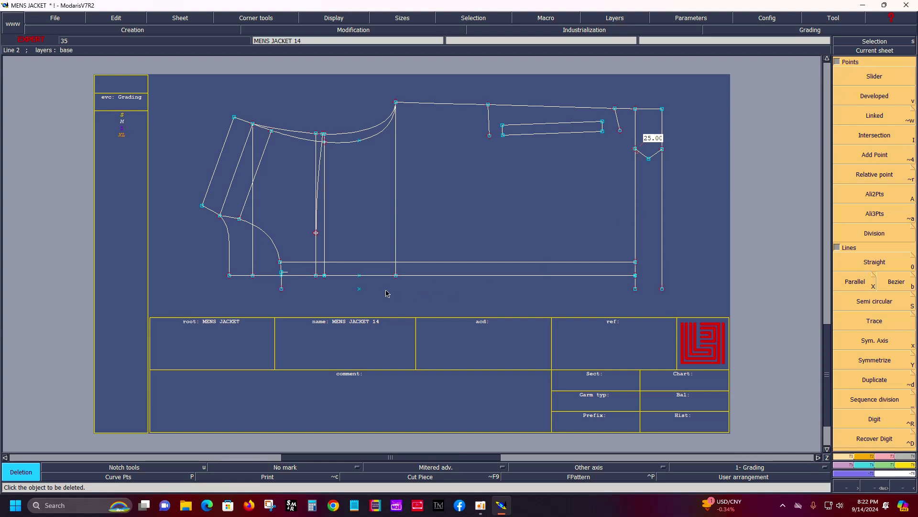
{"action": "left_click", "coordinate": [359, 289]}
{"action": "left_click", "coordinate": [364, 262]}
{"action": "left_click", "coordinate": [278, 252]}
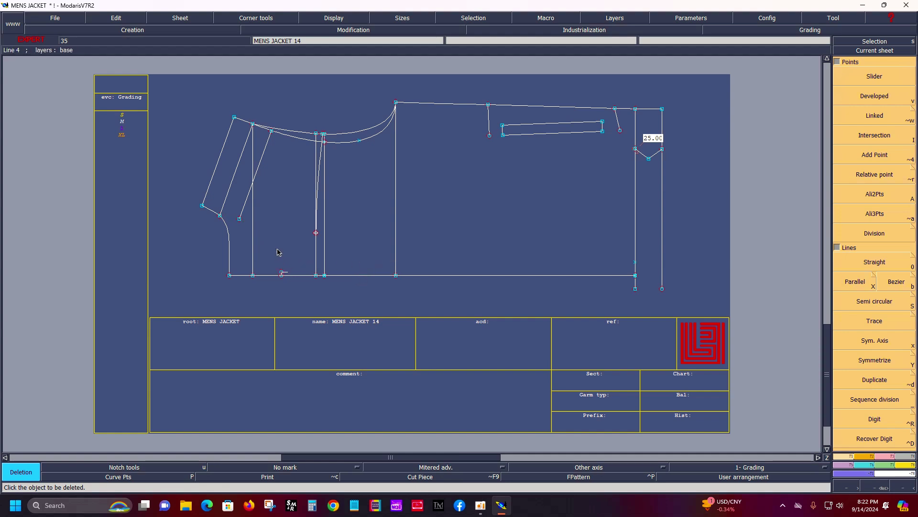
{"action": "left_click", "coordinate": [259, 165]}
{"action": "left_click_drag", "start_coordinate": [258, 241], "coordinate": [303, 287]}
{"action": "key", "text": "F2"}
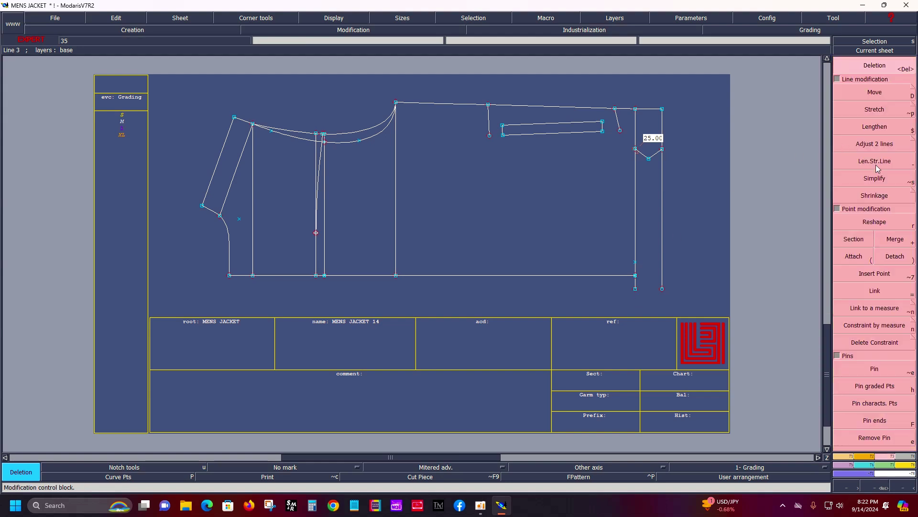
Extend the hem to the right edge, add an intersection point there and trim the overhang
{"action": "left_click", "coordinate": [874, 162]}
{"action": "left_click_drag", "start_coordinate": [627, 278], "coordinate": [713, 276]}
{"action": "key", "text": "F1"}
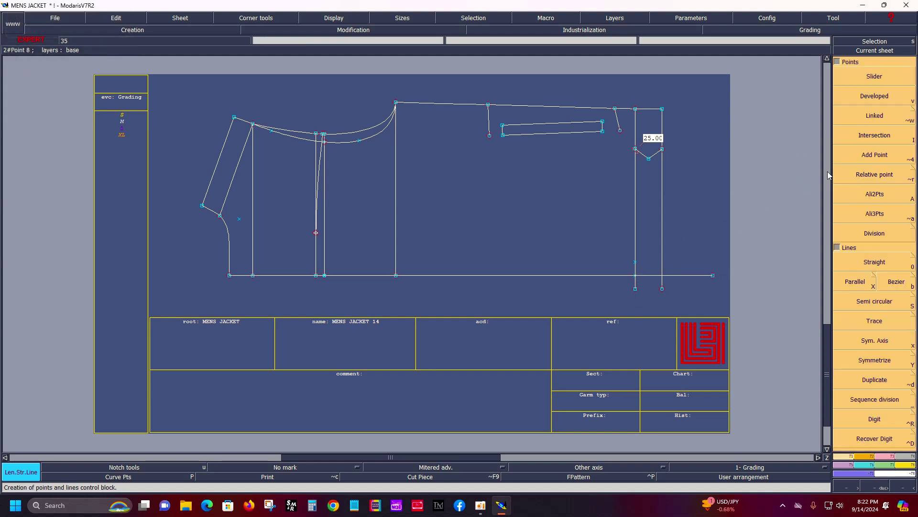
{"action": "key", "text": "shift+i"}
{"action": "left_click", "coordinate": [662, 275]}
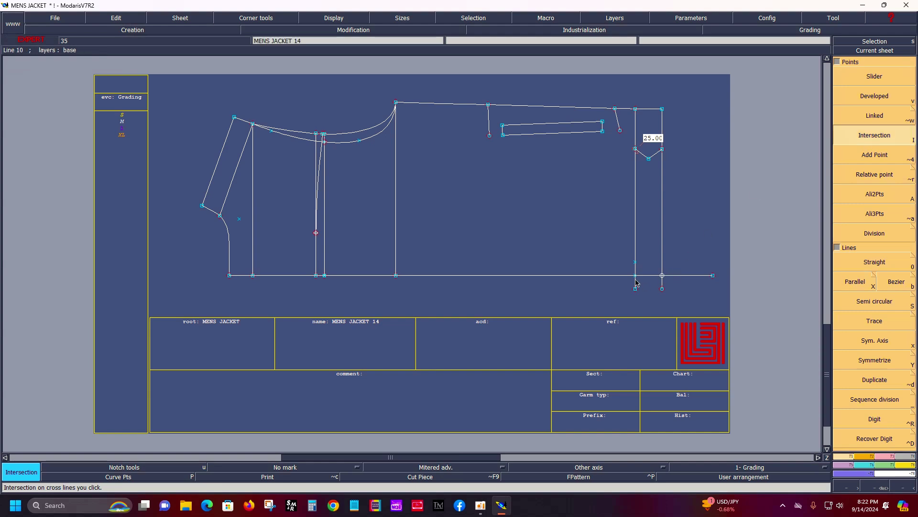
{"action": "key", "text": "Delete"}
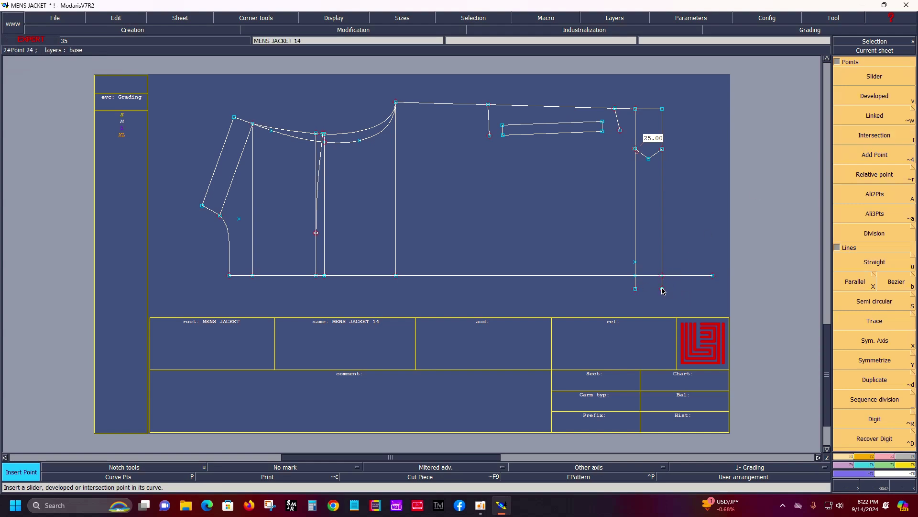
{"action": "left_click", "coordinate": [708, 279]}
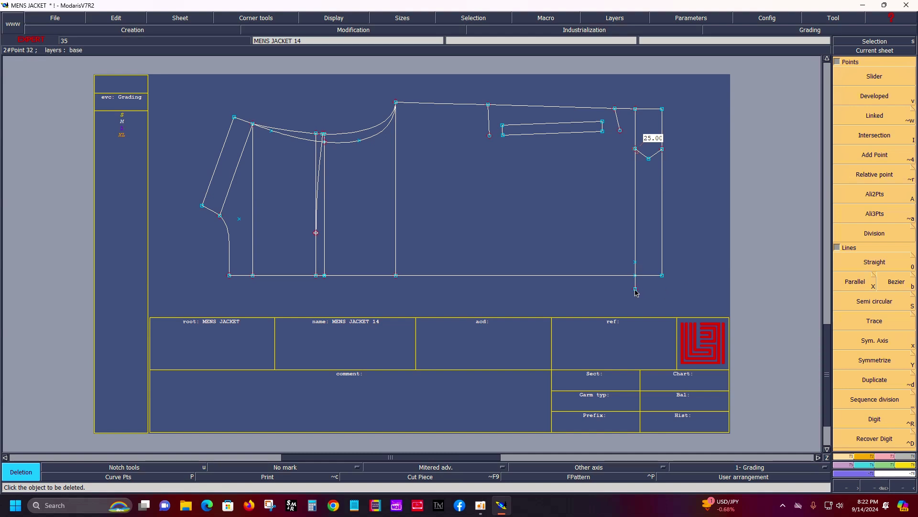
Delete the welt pocket, dart-side segments, lower neckline curve, inner vertical line and stray hem point
{"action": "left_click", "coordinate": [617, 124]}
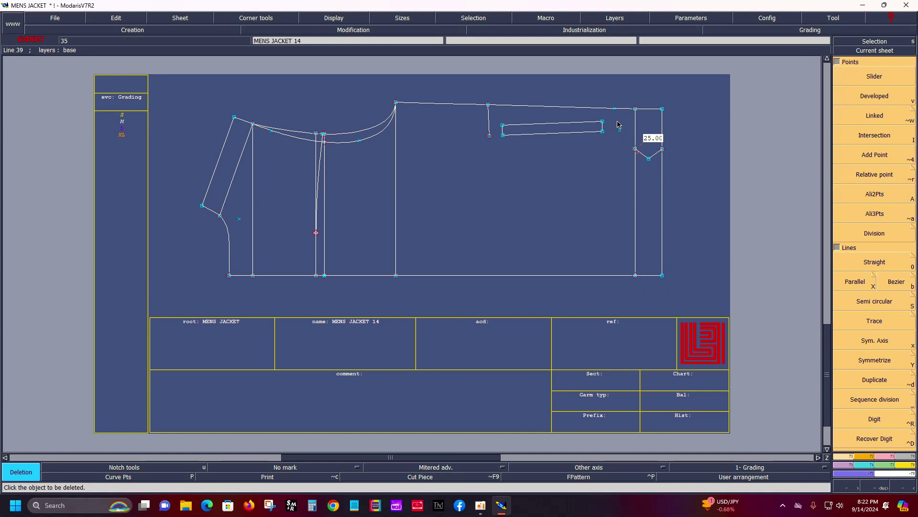
{"action": "left_click", "coordinate": [490, 115]}
{"action": "left_click_drag", "start_coordinate": [483, 112], "coordinate": [621, 165]}
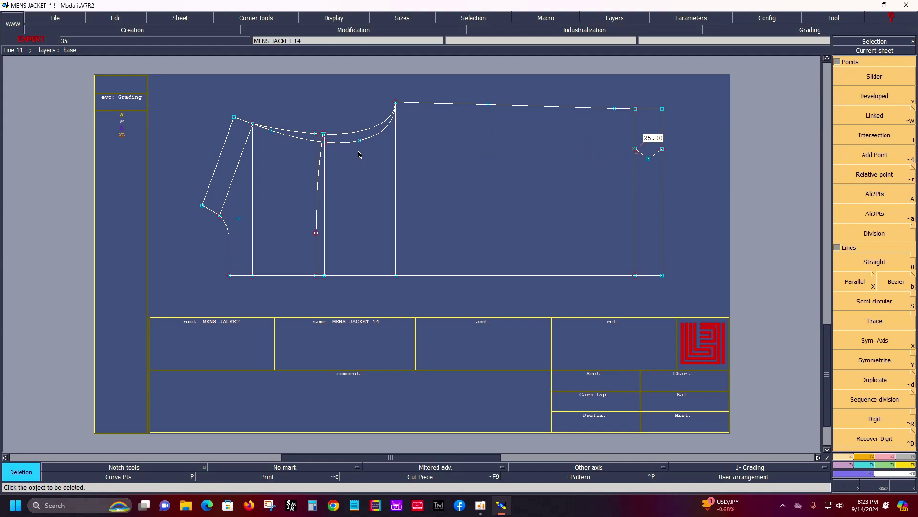
{"action": "left_click", "coordinate": [346, 143]}
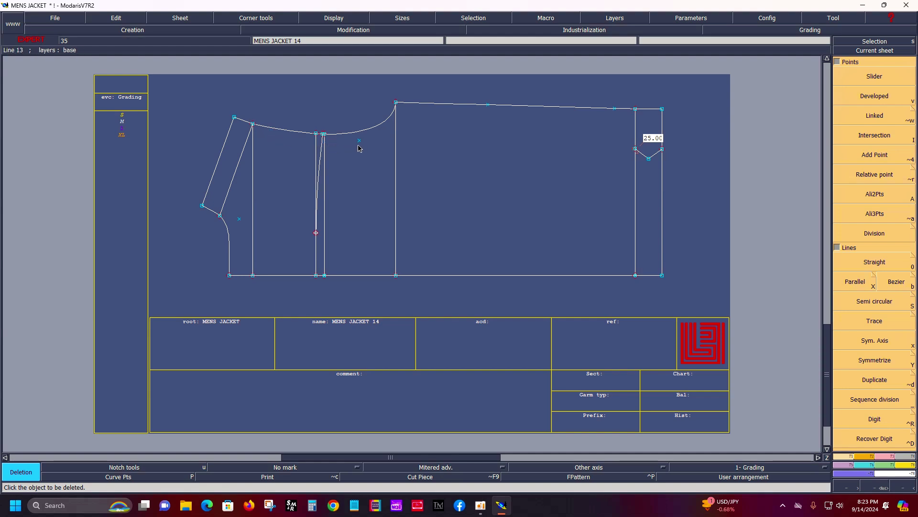
{"action": "left_click", "coordinate": [325, 178]}
{"action": "scroll", "coordinate": [378, 319], "scroll_direction": "up", "scroll_amount": 2}
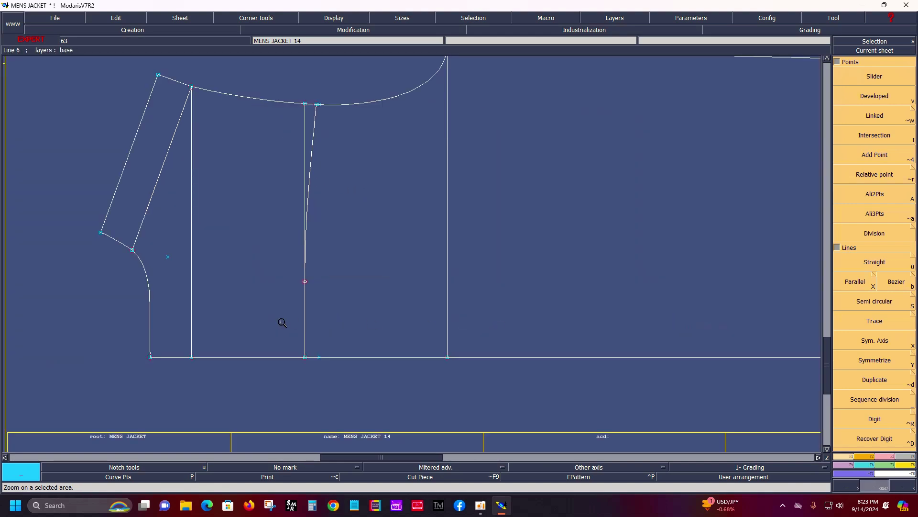
{"action": "left_click", "coordinate": [320, 360]}
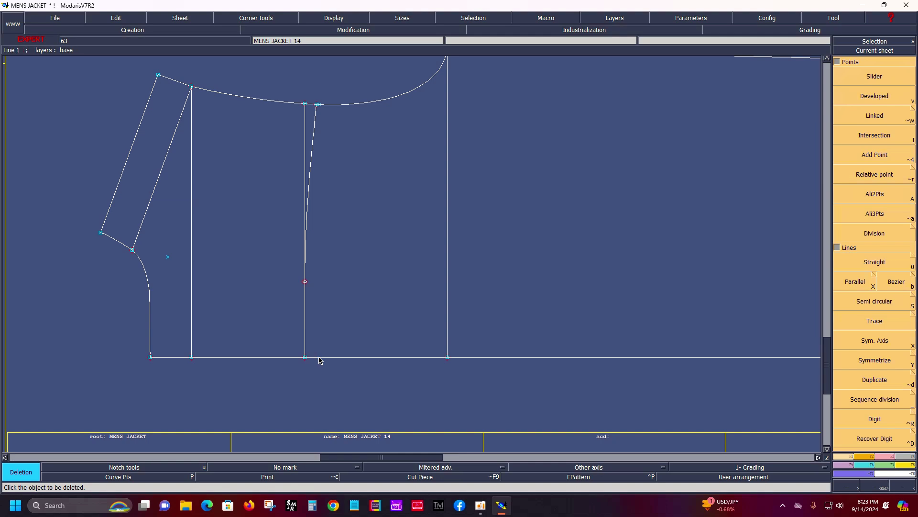
{"action": "key", "text": "Home"}
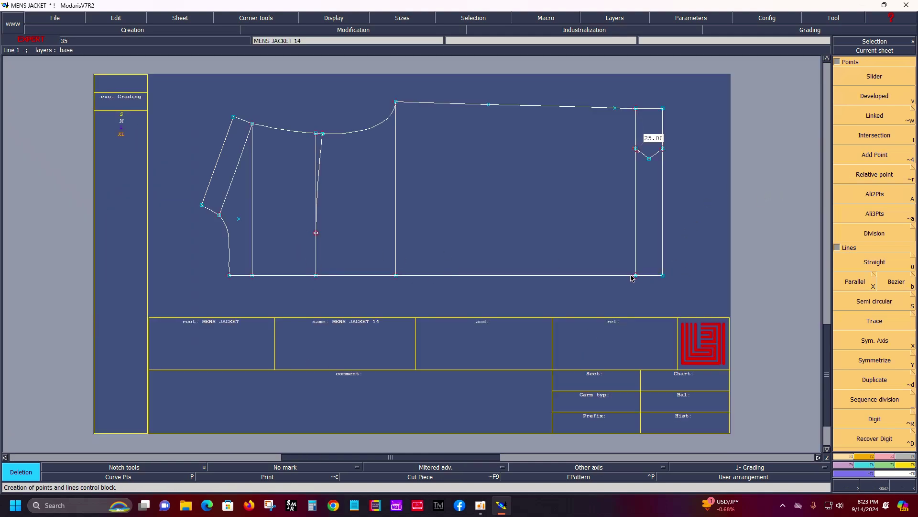
Divide the right vertical line into 3 parts and the centre vertical line into 2
{"action": "key", "text": "underscore"}
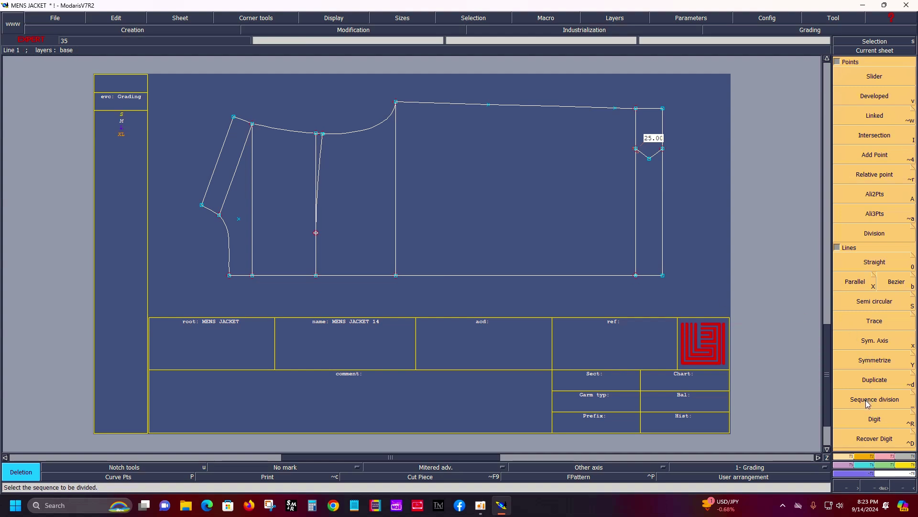
{"action": "left_click_drag", "start_coordinate": [635, 275], "coordinate": [636, 109]}
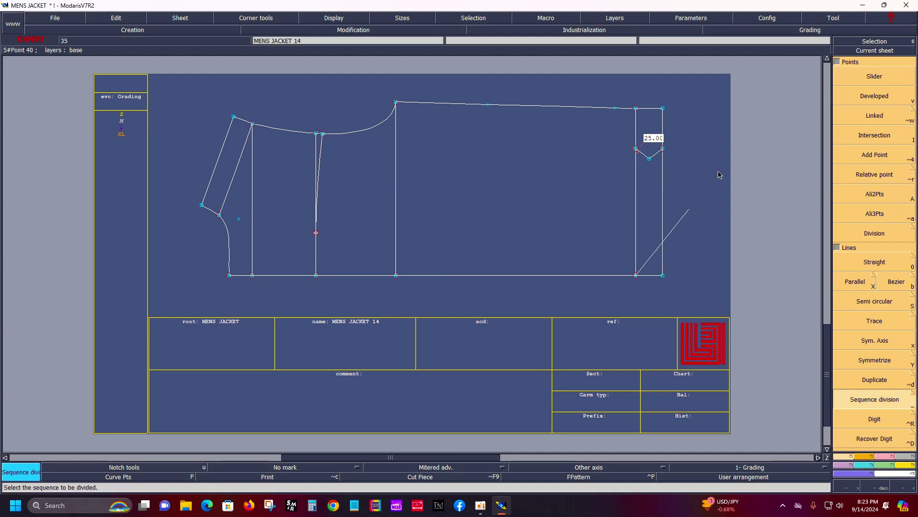
{"action": "left_click", "coordinate": [636, 109]}
{"action": "type", "text": "3"}
{"action": "key", "text": "Return"}
{"action": "left_click_drag", "start_coordinate": [316, 275], "coordinate": [320, 136]}
{"action": "left_click", "coordinate": [317, 135]}
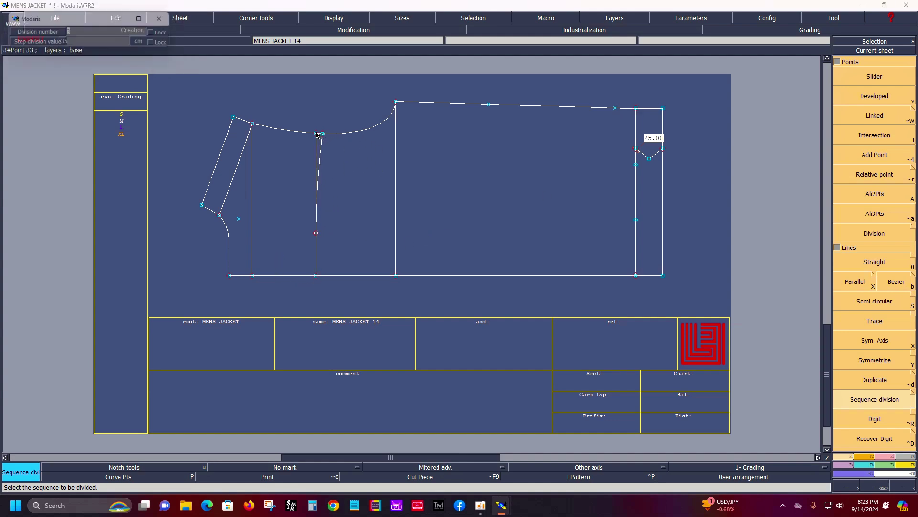
{"action": "type", "text": "2"}
{"action": "key", "text": "Return"}
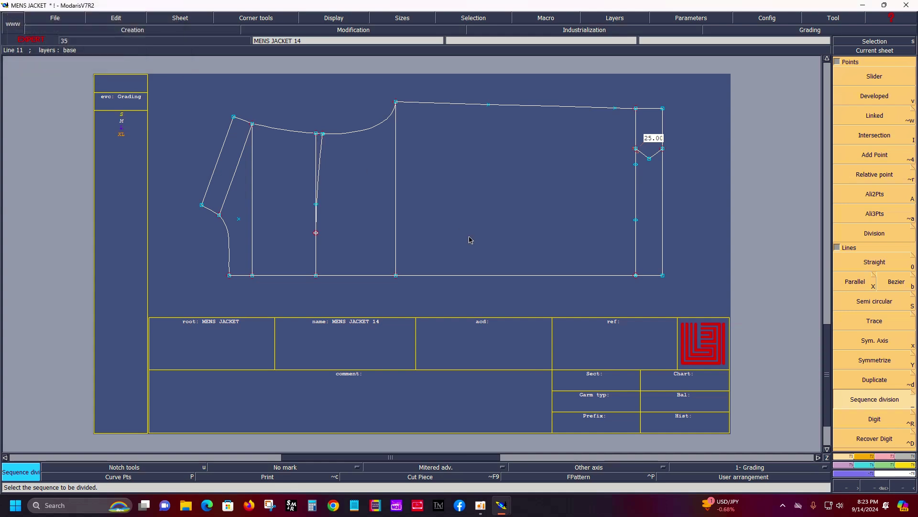
Try a Bezier line from the centre line's new point to the right line, then undo it
{"action": "key", "text": "b"}
{"action": "left_click", "coordinate": [315, 205]}
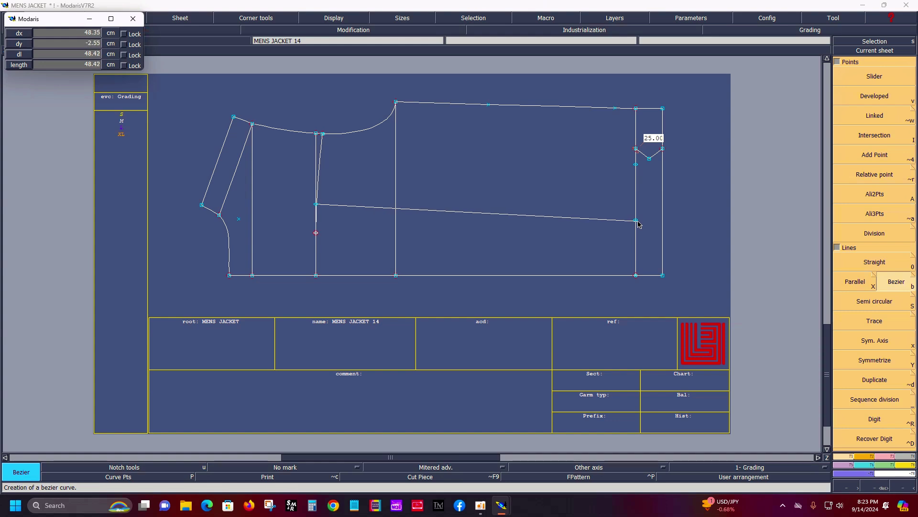
{"action": "left_click", "coordinate": [636, 221]}
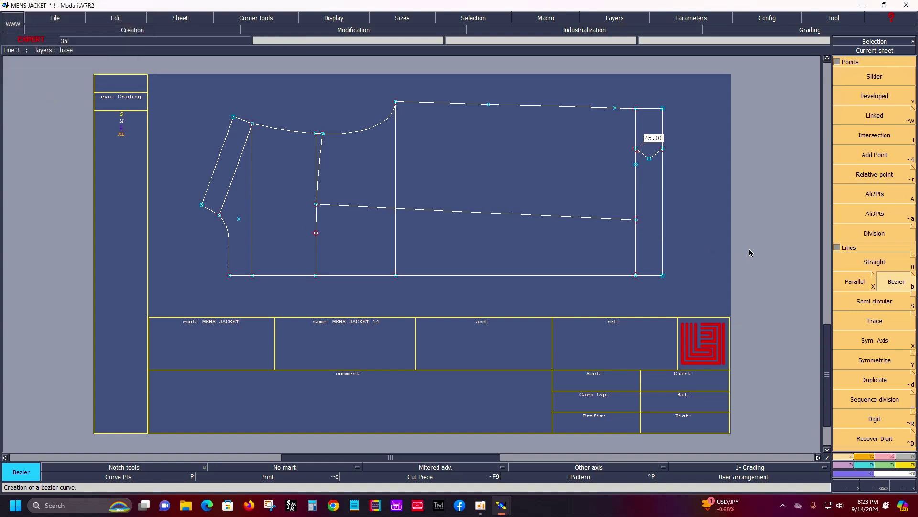
{"action": "key", "text": "ctrl+z"}
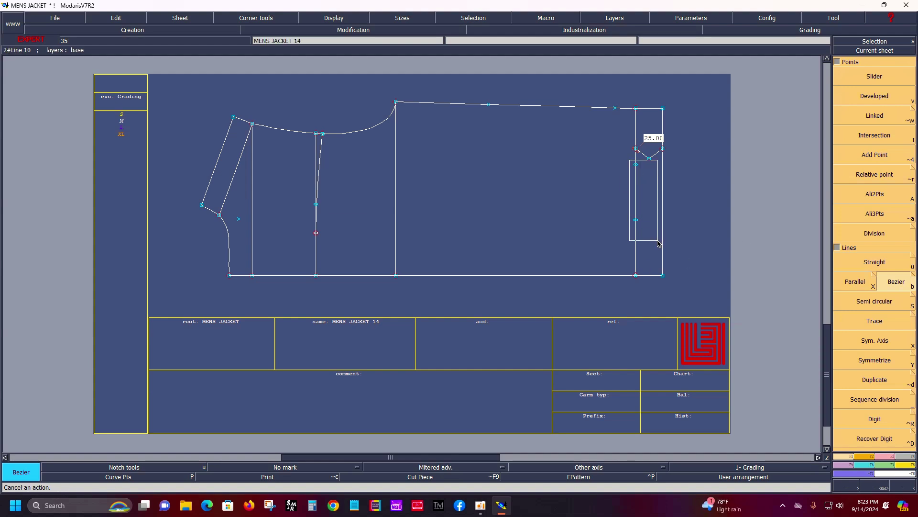
{"action": "key", "text": "Delete"}
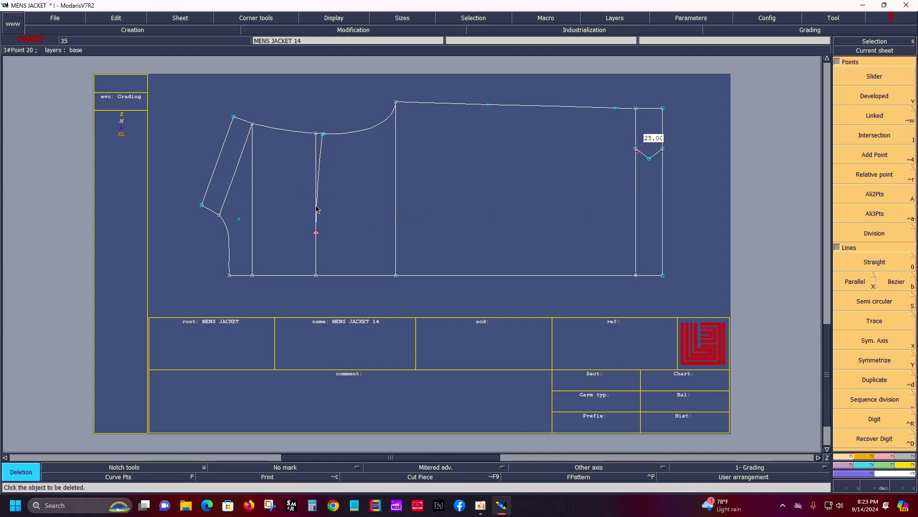
Split both the right and centre vertical lines at their midpoints
{"action": "left_click", "coordinate": [872, 400]}
{"action": "left_click", "coordinate": [872, 400]}
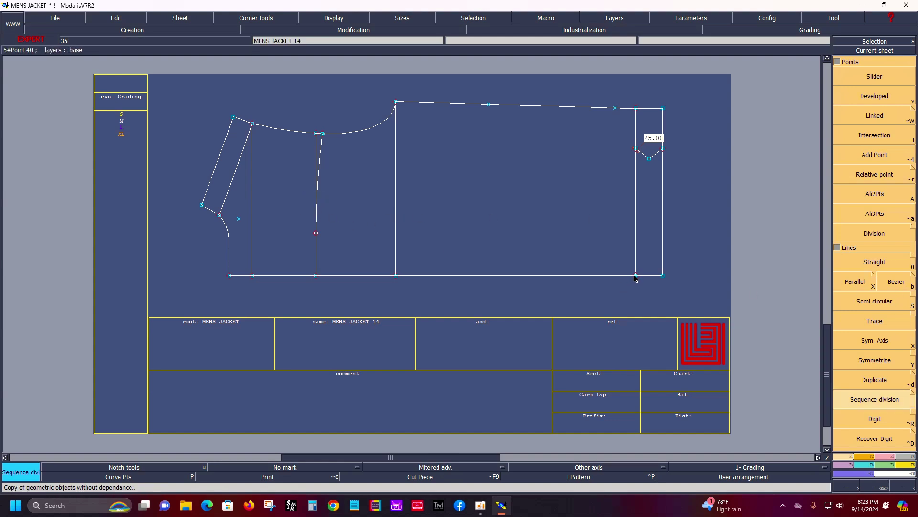
{"action": "left_click", "coordinate": [636, 111]}
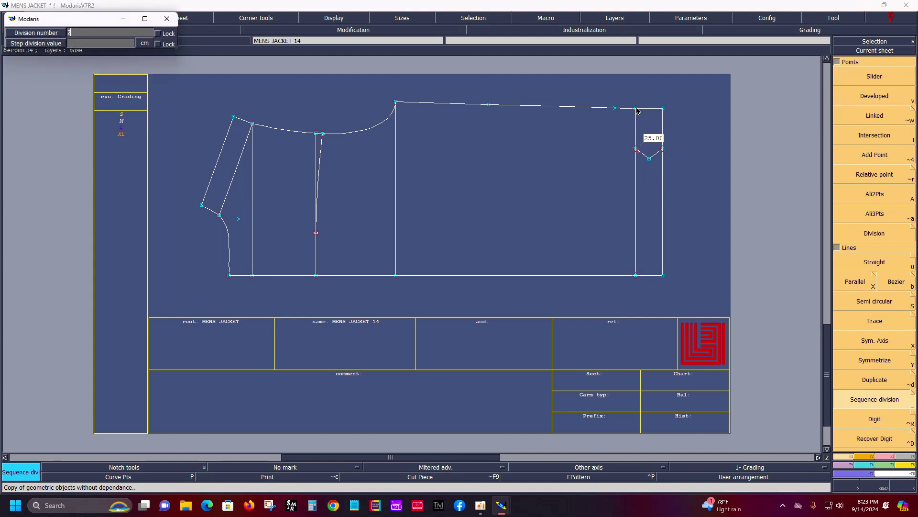
{"action": "key", "text": "Return"}
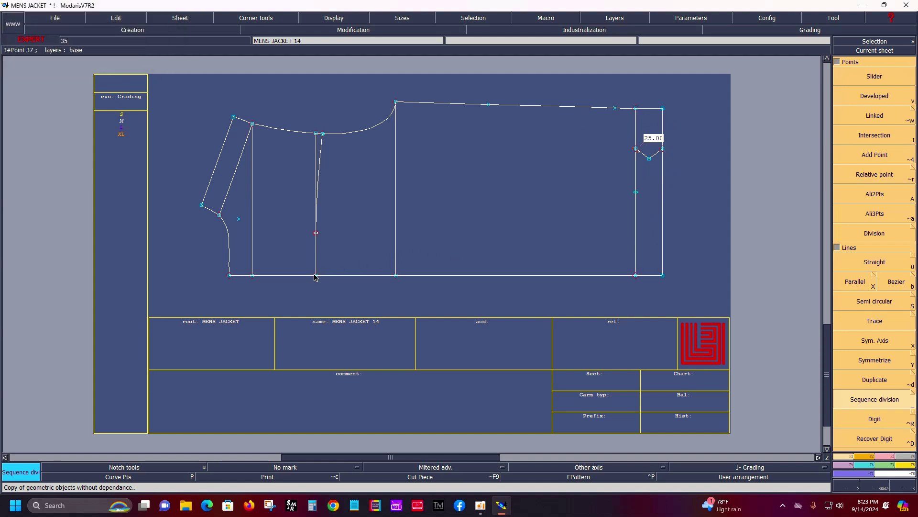
{"action": "left_click", "coordinate": [316, 135]}
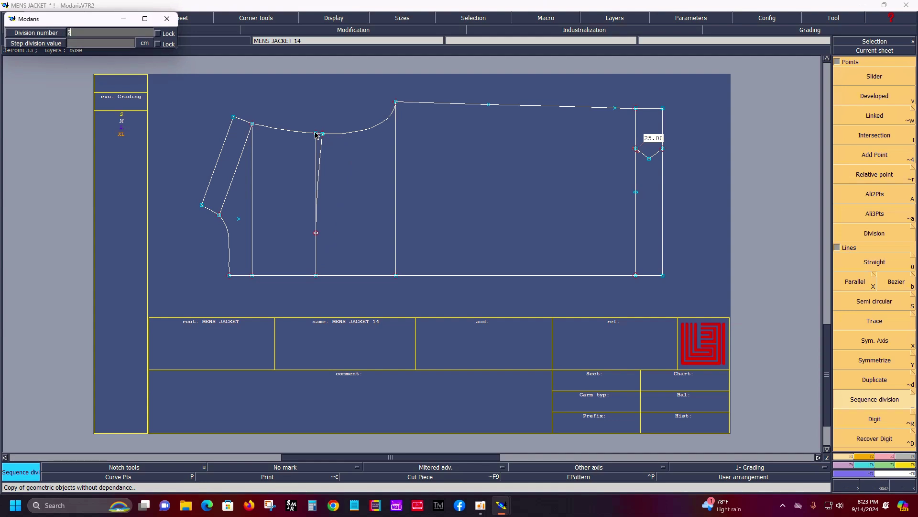
{"action": "key", "text": "Return"}
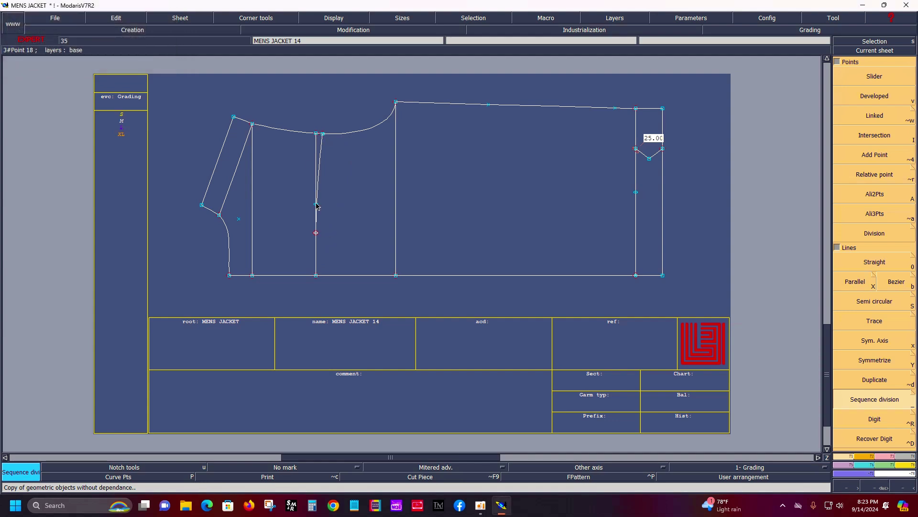
Draw a trial Bezier line between the two midpoints and undo it
{"action": "key", "text": "b"}
{"action": "left_click", "coordinate": [316, 204]}
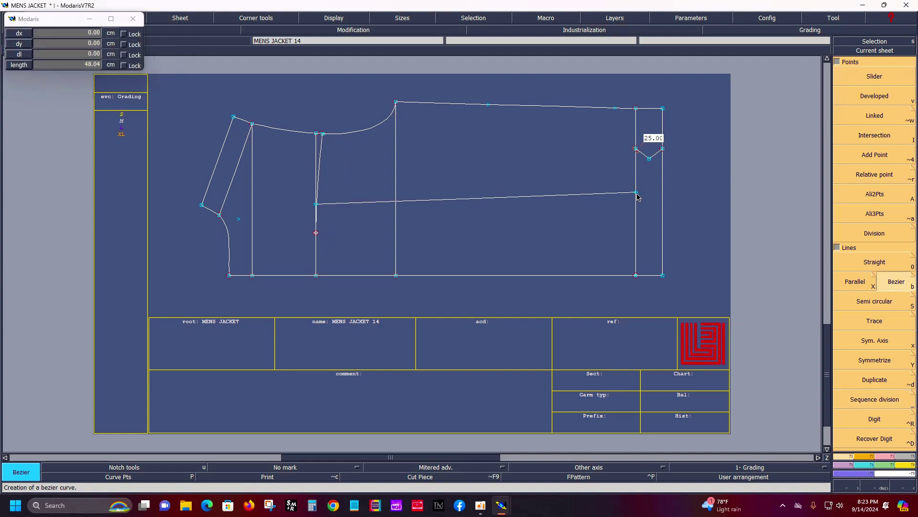
{"action": "left_click", "coordinate": [636, 193]}
{"action": "key", "text": "ctrl+z"}
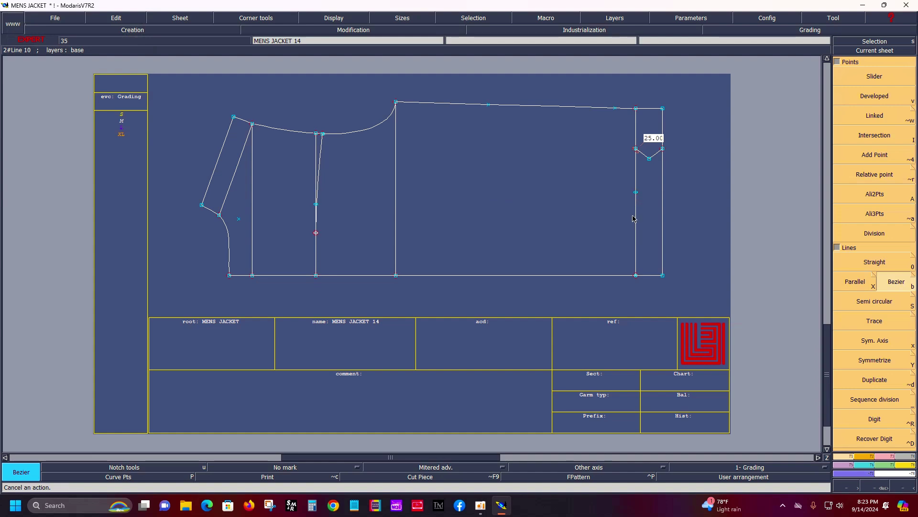
{"action": "key", "text": "Delete"}
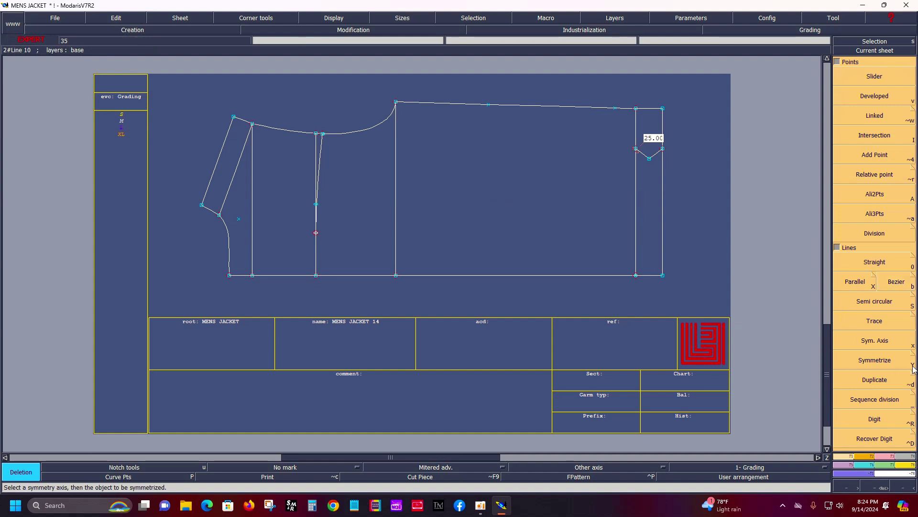
{"action": "left_click", "coordinate": [880, 405]}
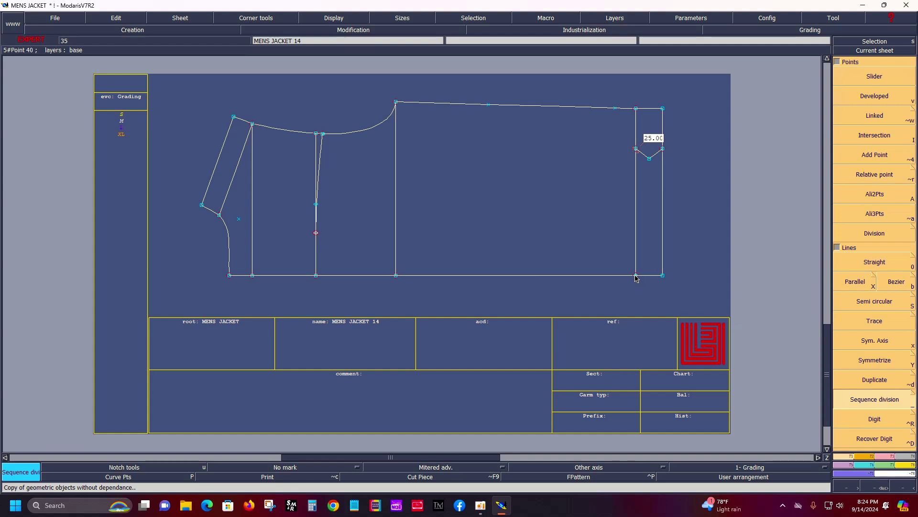
Draw a slanted line from the centre midpoint to the right edge's division point
{"action": "left_click", "coordinate": [637, 111]}
{"action": "key", "text": "b"}
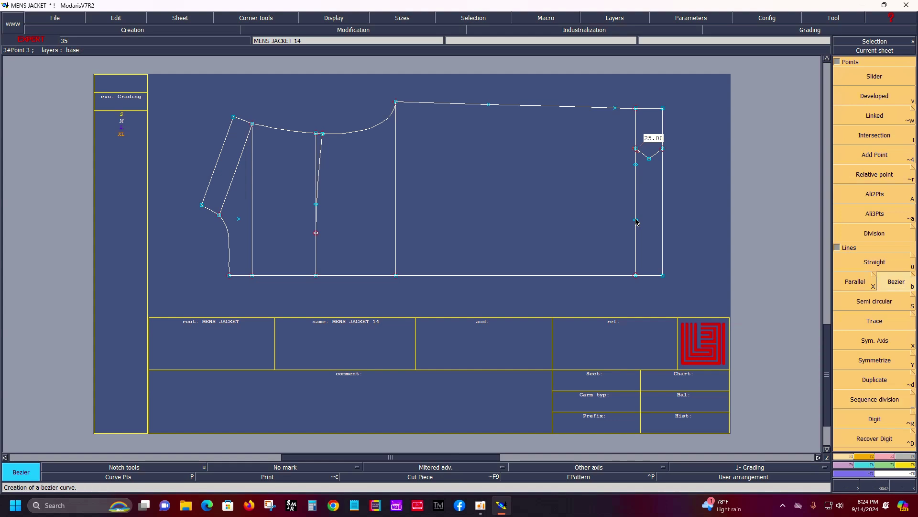
{"action": "left_click", "coordinate": [636, 220]}
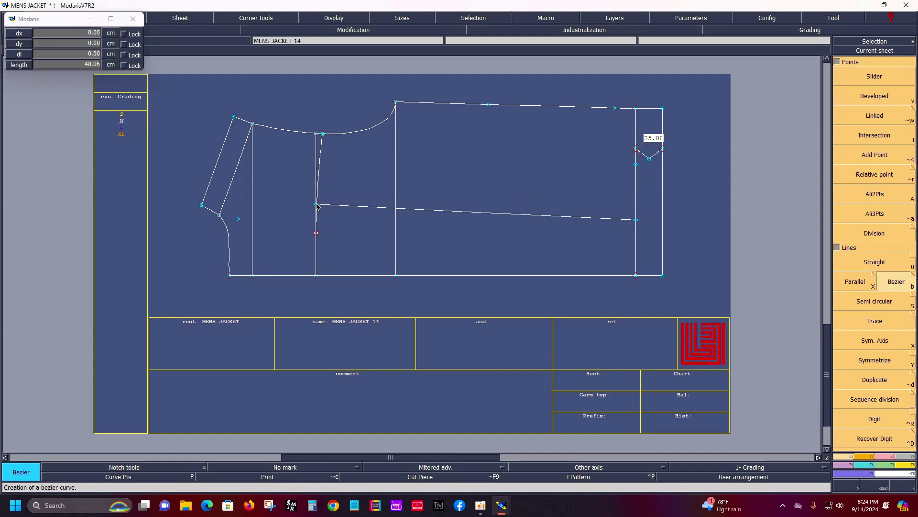
{"action": "key", "text": "Delete"}
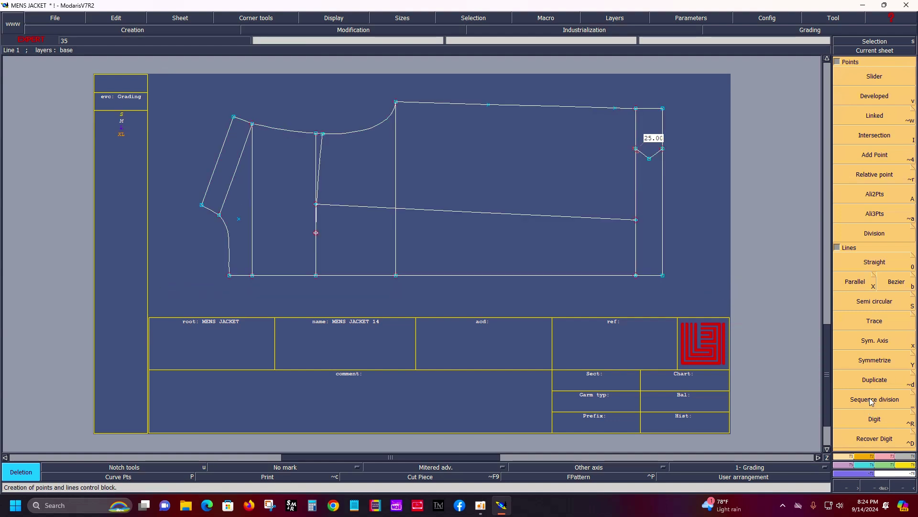
Apply a sequence division with count 1 to the new cross line
{"action": "key", "text": "underscore"}
{"action": "left_click", "coordinate": [316, 205]}
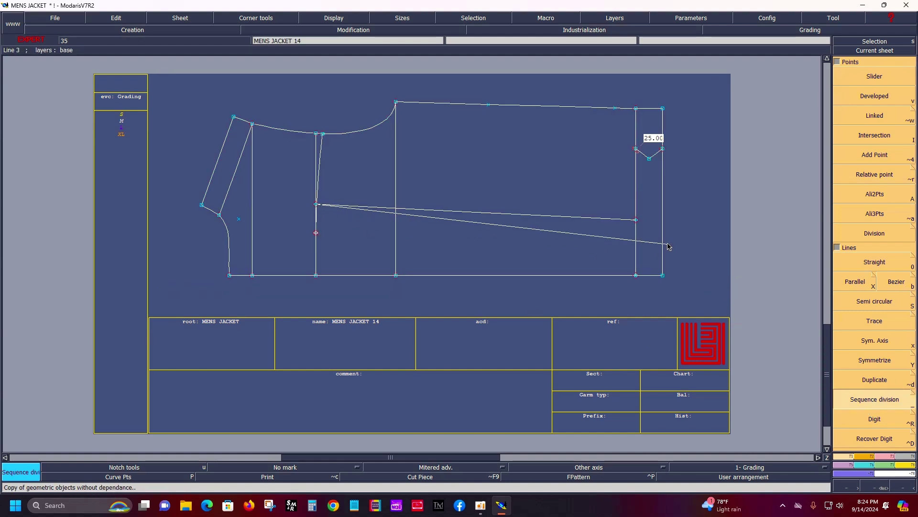
{"action": "left_click", "coordinate": [635, 221]}
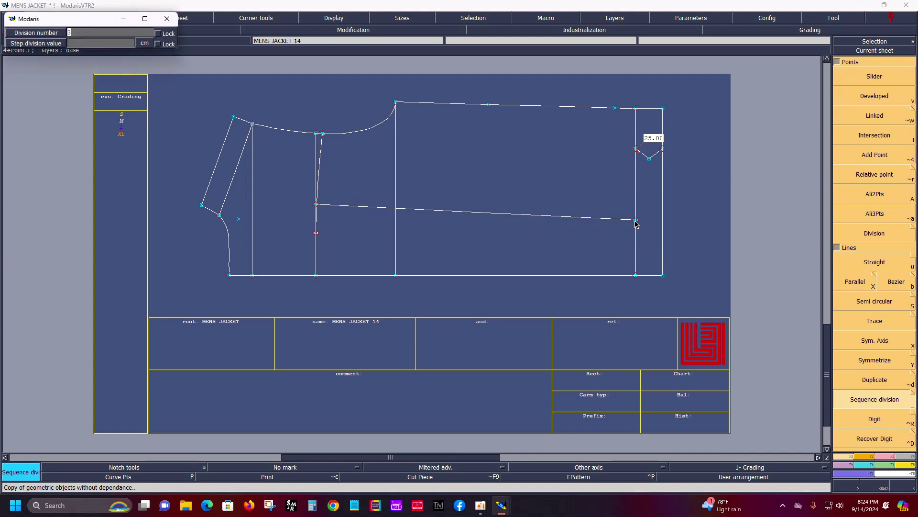
{"action": "key", "text": "Return"}
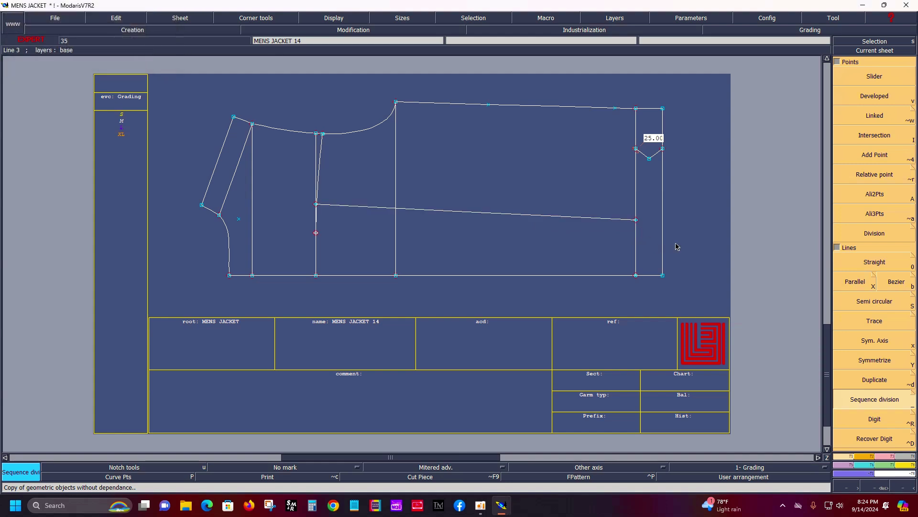
{"action": "key", "text": "i"}
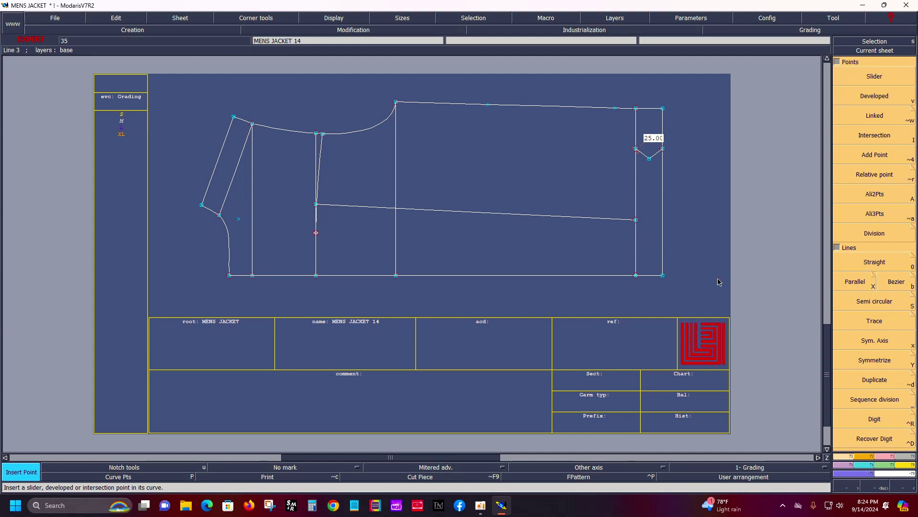
{"action": "key", "text": "underscore"}
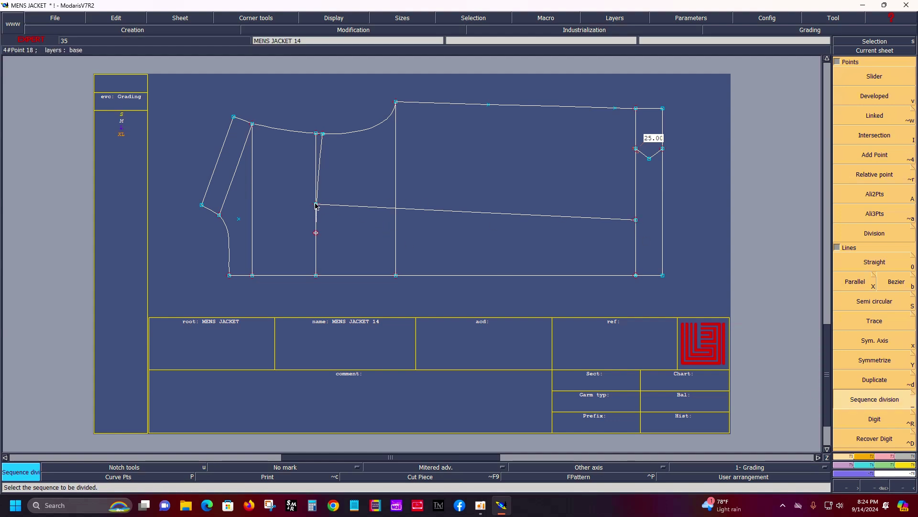
{"action": "left_click_drag", "start_coordinate": [316, 206], "coordinate": [636, 221]}
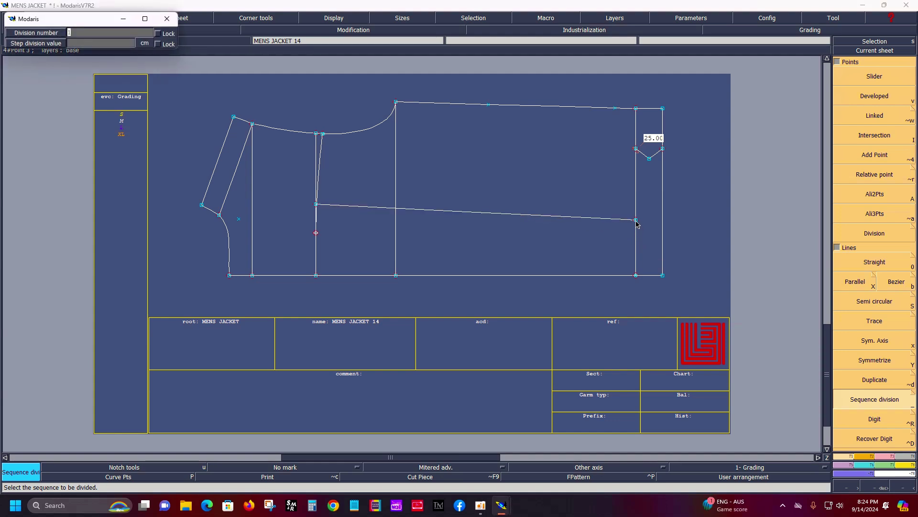
{"action": "key", "text": "Return"}
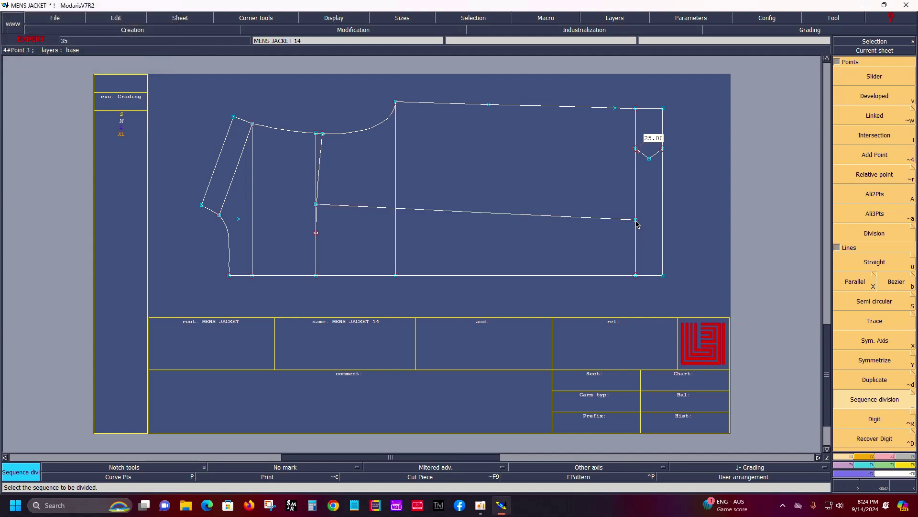
Divide the cross line between its two endpoints with a count of 1
{"action": "left_click", "coordinate": [861, 233]}
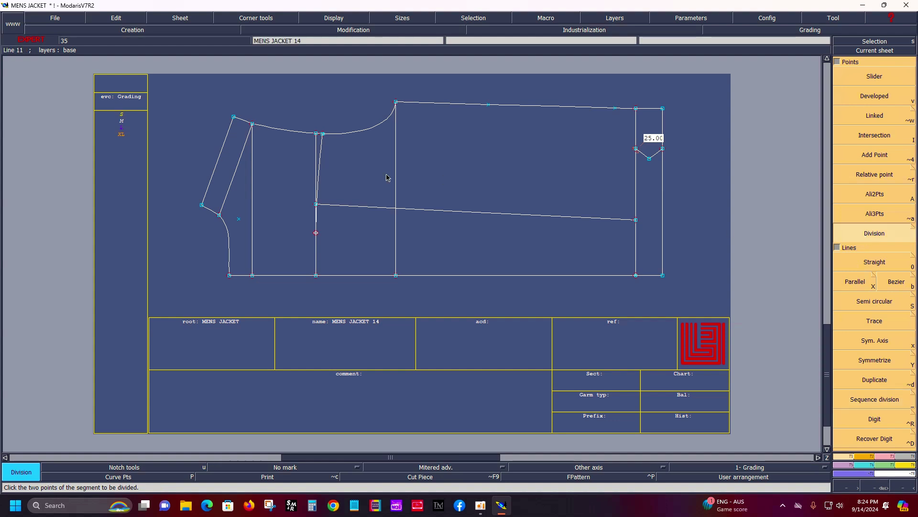
{"action": "left_click", "coordinate": [316, 205]}
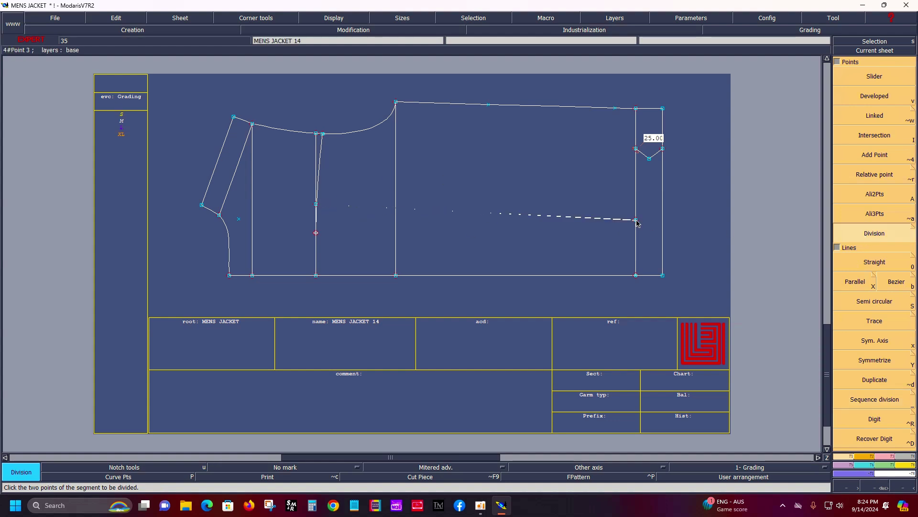
{"action": "left_click", "coordinate": [636, 221]}
{"action": "key", "text": "Return"}
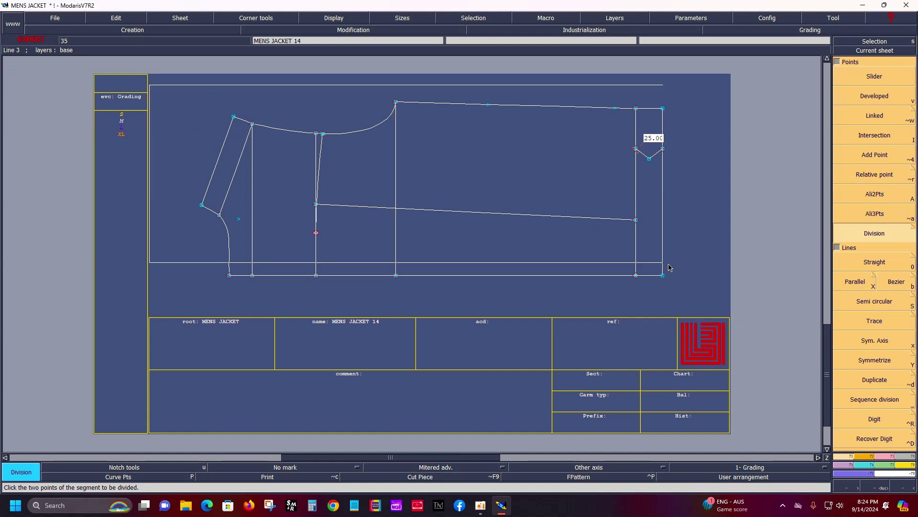
{"action": "left_click", "coordinate": [844, 266]}
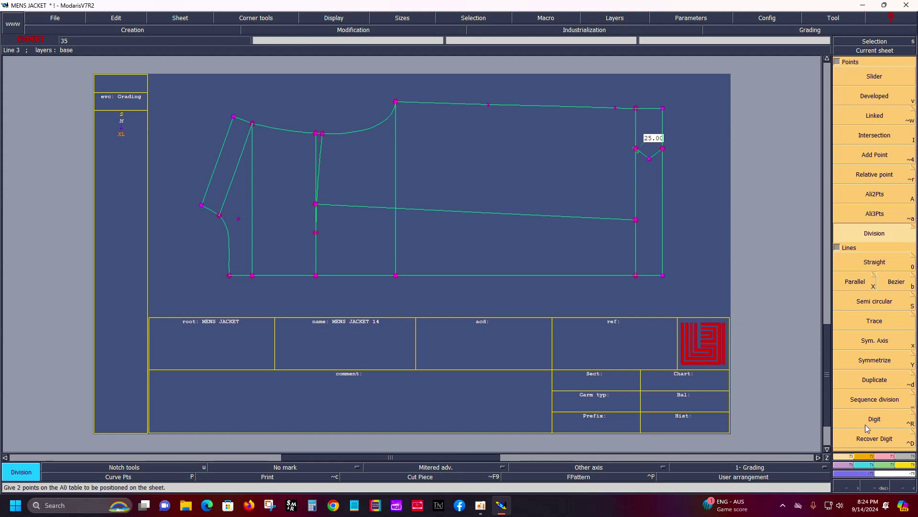
{"action": "key", "text": "F3"}
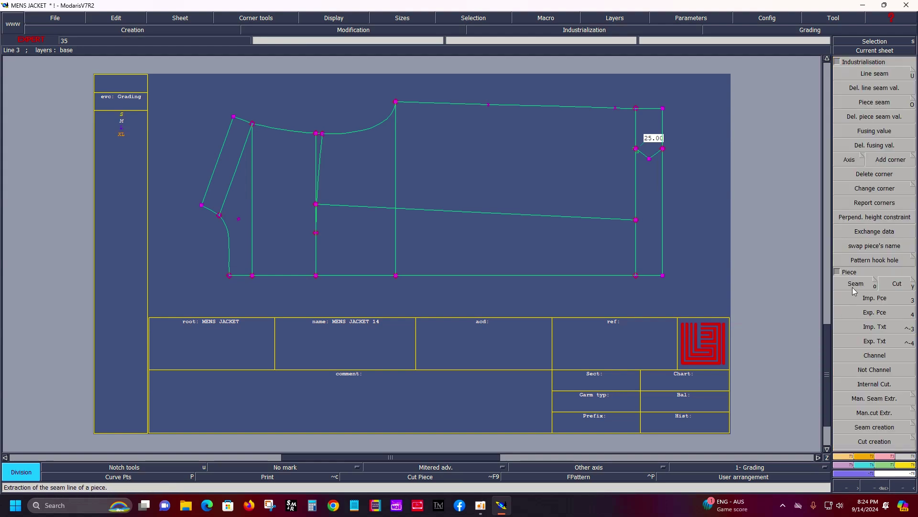
Extract seam pieces for the upper, lower and side back panels and the narrow right strip
{"action": "left_click", "coordinate": [855, 290]}
{"action": "left_click", "coordinate": [555, 174]}
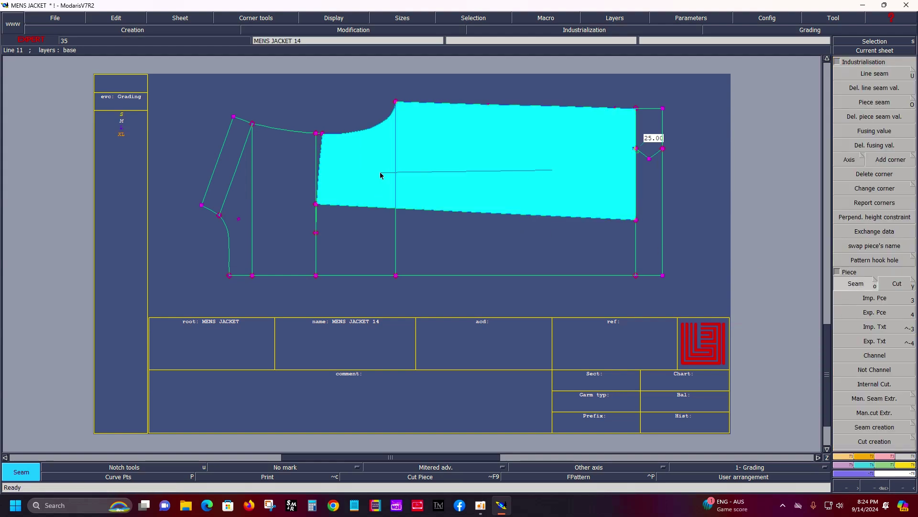
{"action": "left_click_drag", "start_coordinate": [329, 221], "coordinate": [518, 234]}
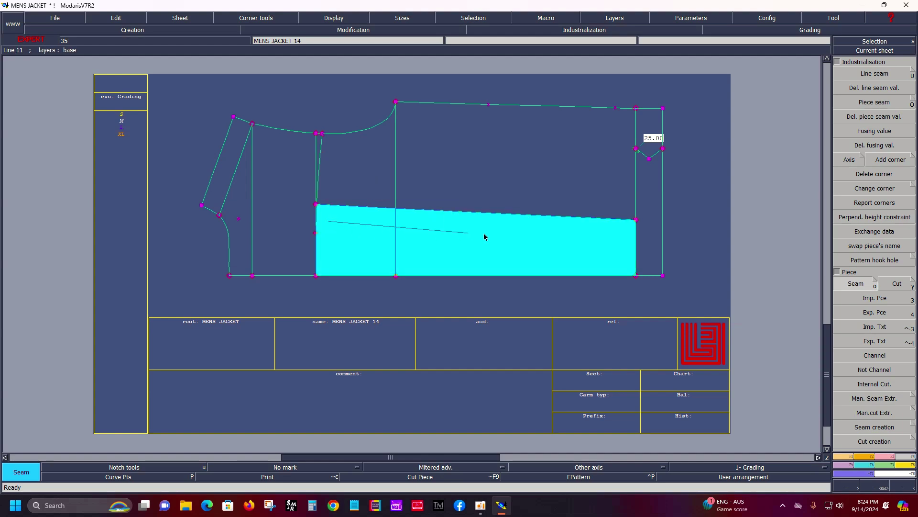
{"action": "left_click", "coordinate": [517, 234]}
{"action": "left_click", "coordinate": [278, 245]}
{"action": "left_click", "coordinate": [272, 137]}
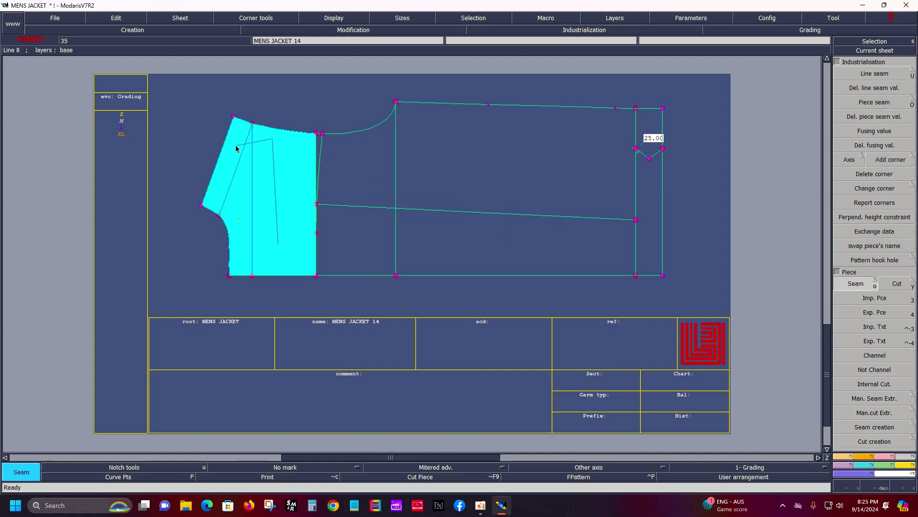
{"action": "left_click", "coordinate": [235, 145]}
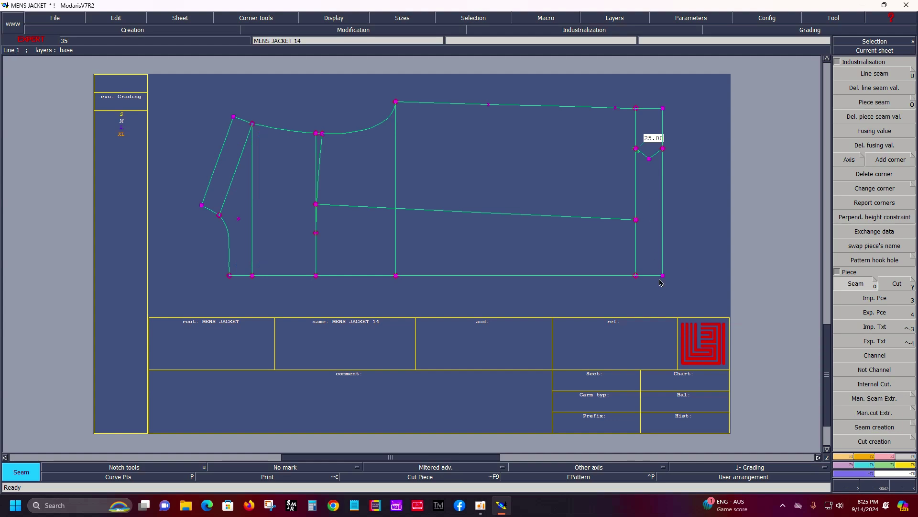
{"action": "left_click", "coordinate": [651, 254]}
{"action": "left_click", "coordinate": [649, 149]}
{"action": "key", "text": "F12"}
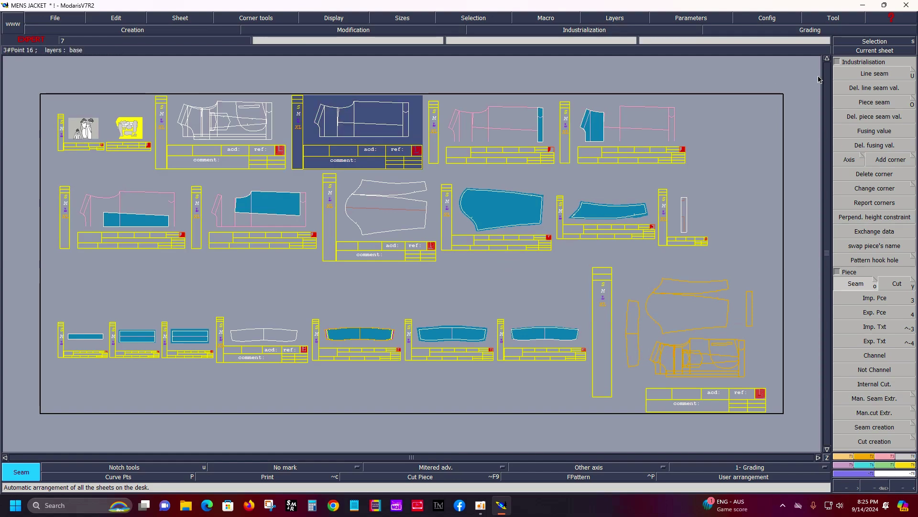
On the MENS JA11 sheet, delete all pink construction lines, leaving only the blue side piece
{"action": "key", "text": "F11"}
{"action": "left_click", "coordinate": [593, 122]}
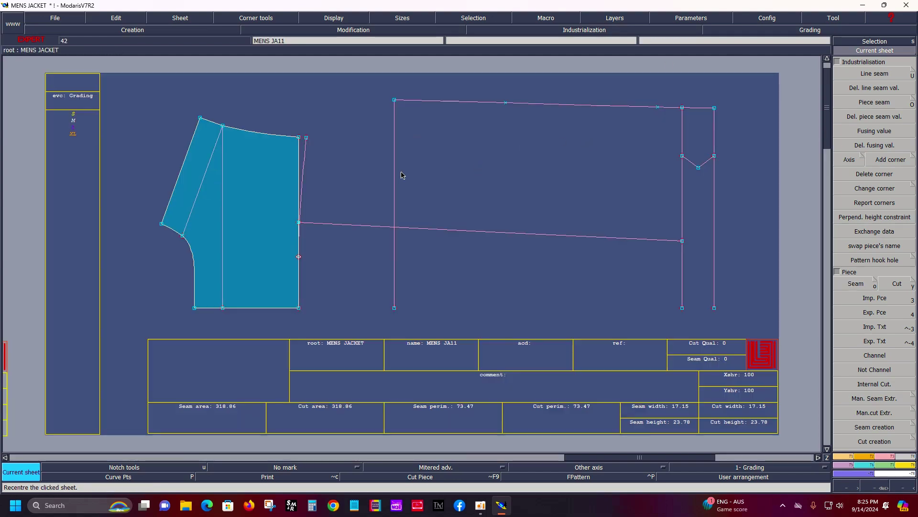
{"action": "left_click", "coordinate": [304, 170]}
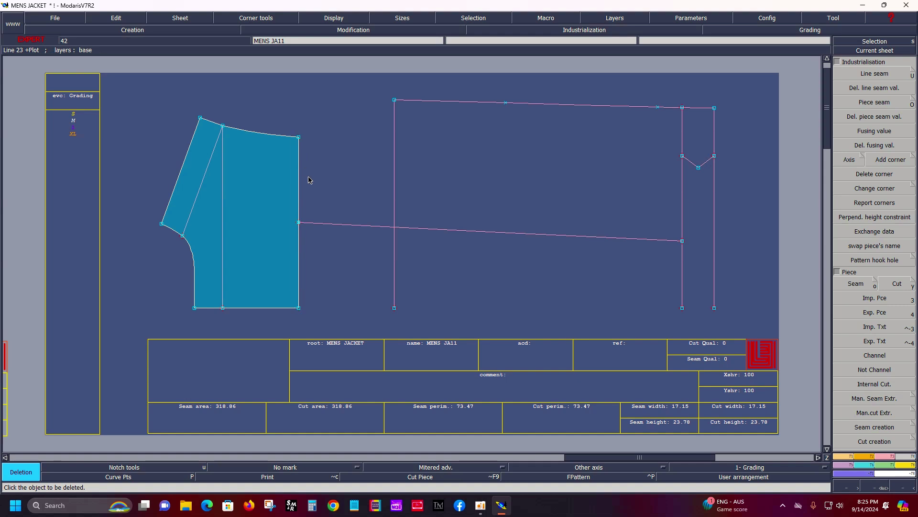
{"action": "left_click", "coordinate": [318, 225]}
{"action": "left_click_drag", "start_coordinate": [358, 89], "coordinate": [749, 332]}
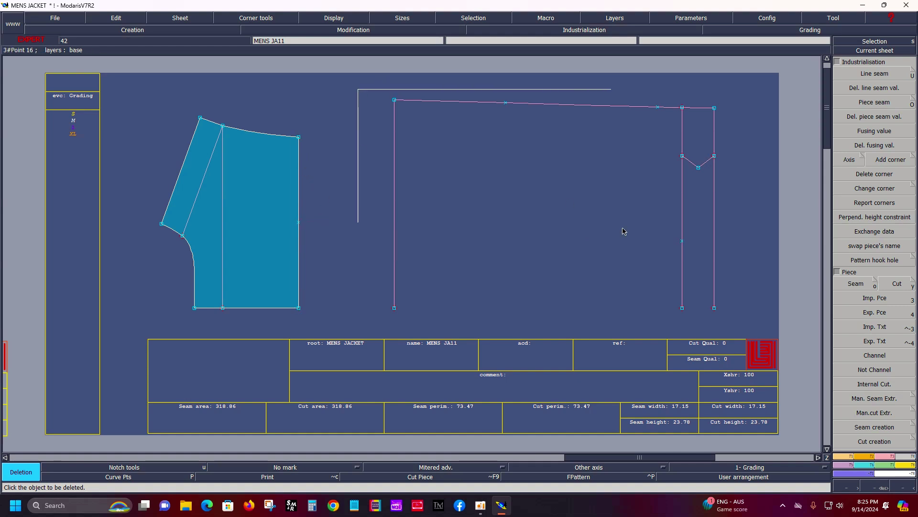
{"action": "left_click", "coordinate": [683, 278]}
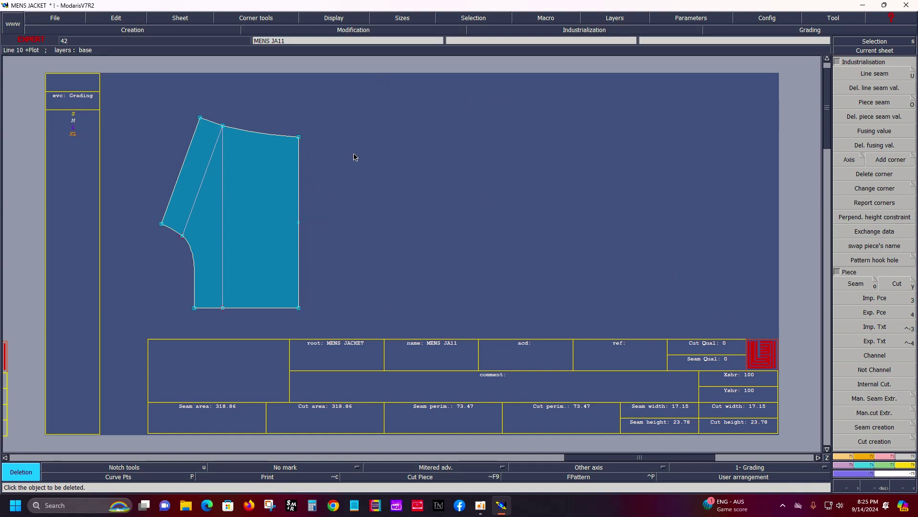
{"action": "key", "text": "F5"}
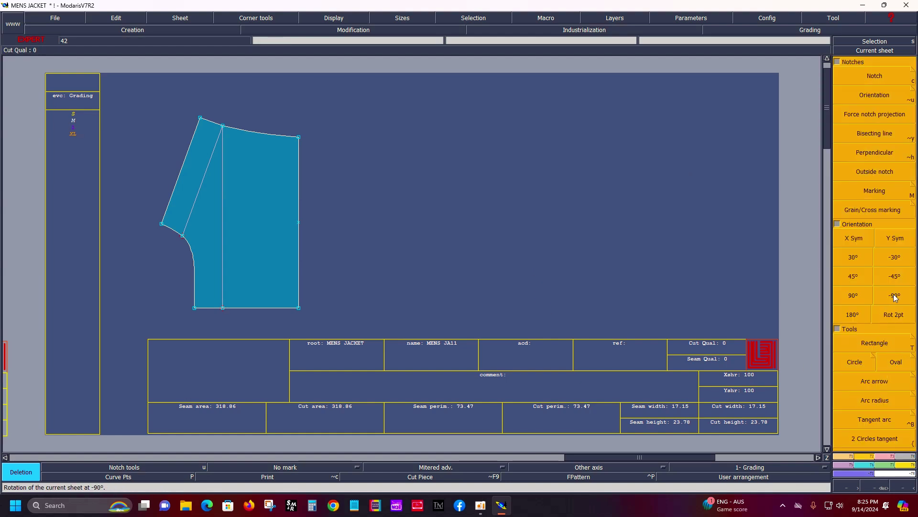
Rotate the half piece -90° and mirror it about its left edge
{"action": "left_click", "coordinate": [396, 247]}
{"action": "key", "text": "Home"}
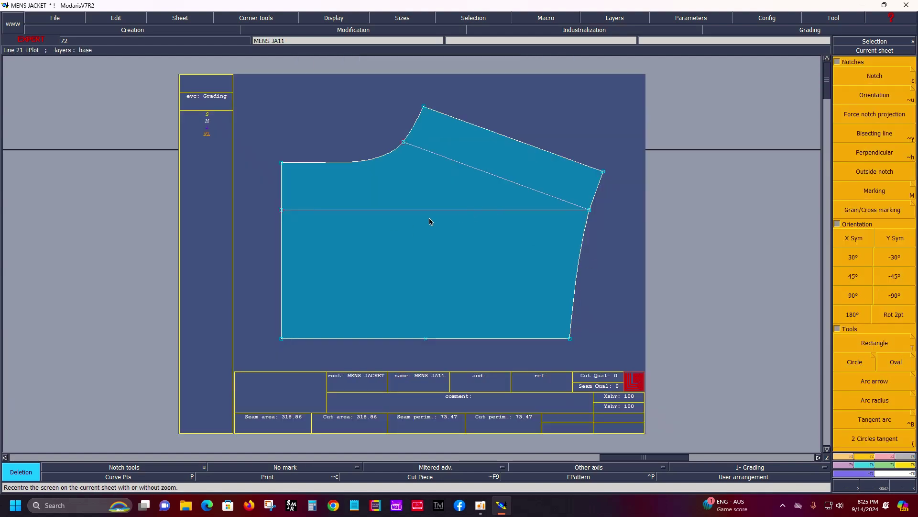
{"action": "left_click", "coordinate": [326, 157]}
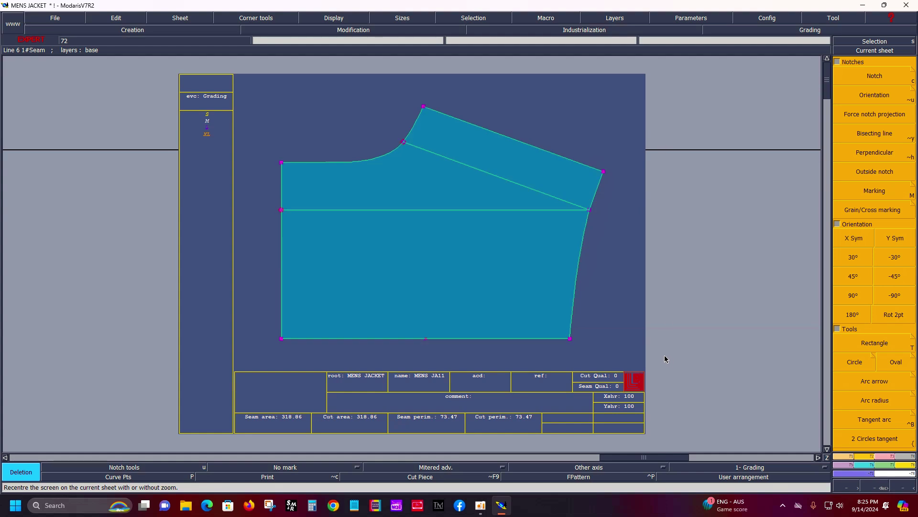
{"action": "key", "text": "F3"}
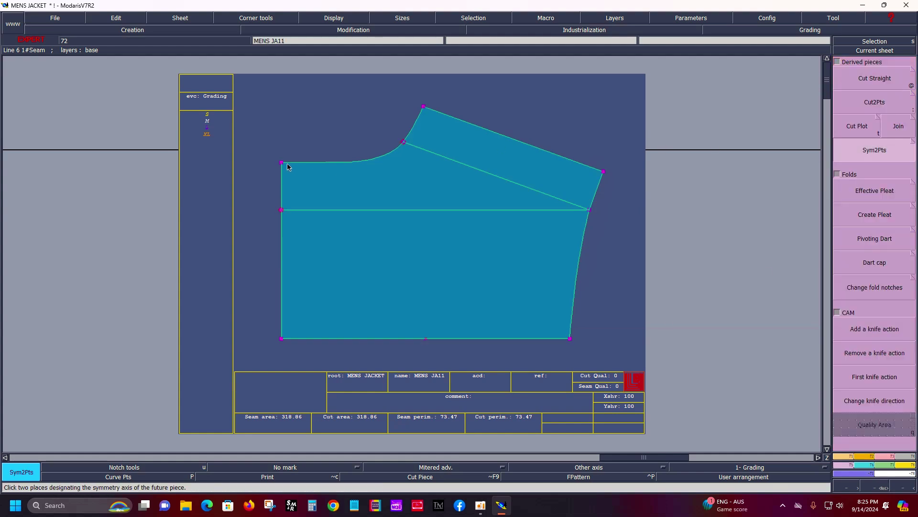
{"action": "left_click", "coordinate": [281, 163]}
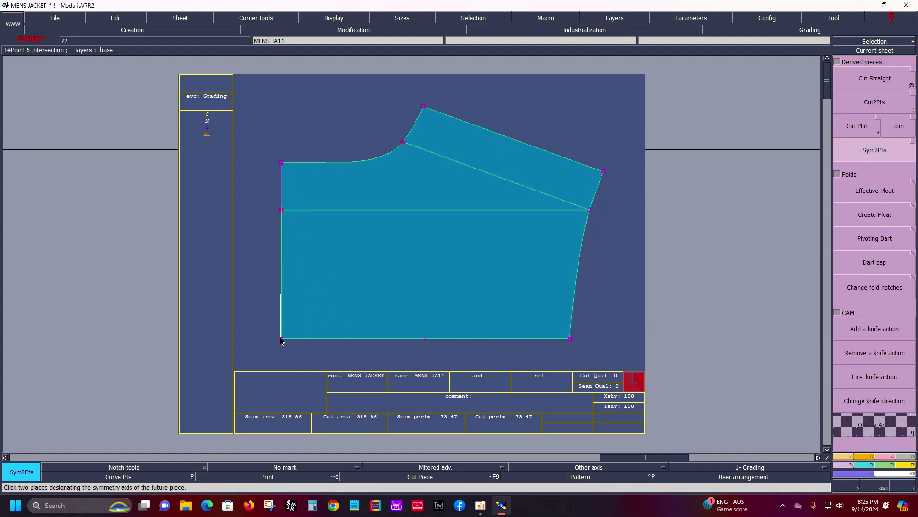
{"action": "left_click", "coordinate": [281, 338]}
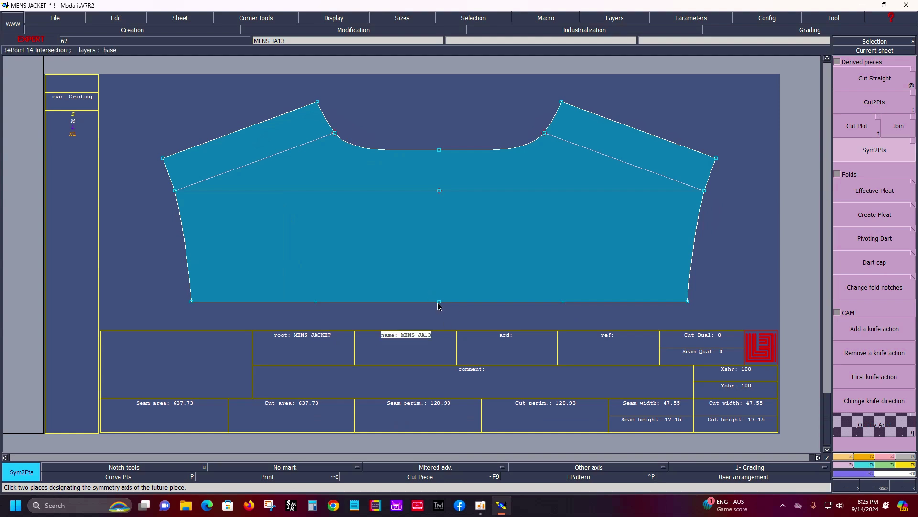
Notch the neckline centre and set the piece comment to YOKE 1X2
{"action": "key", "text": "u"}
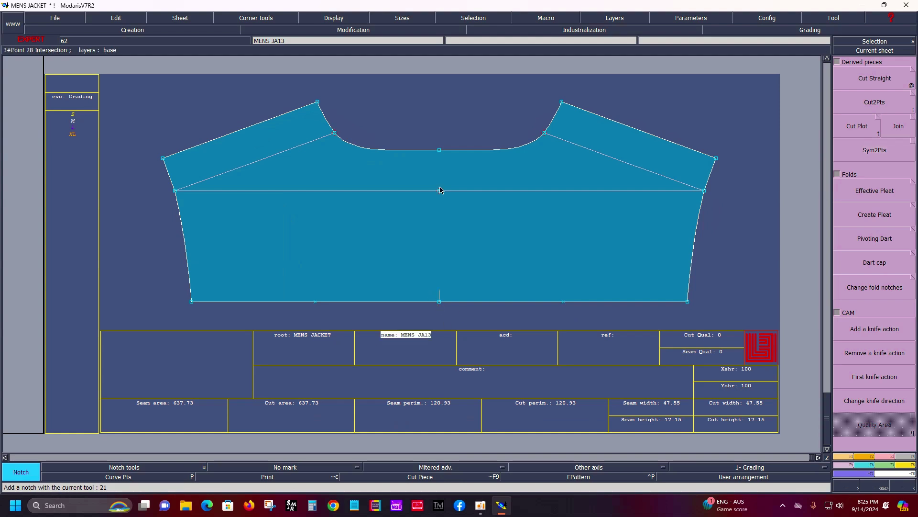
{"action": "left_click", "coordinate": [440, 150]}
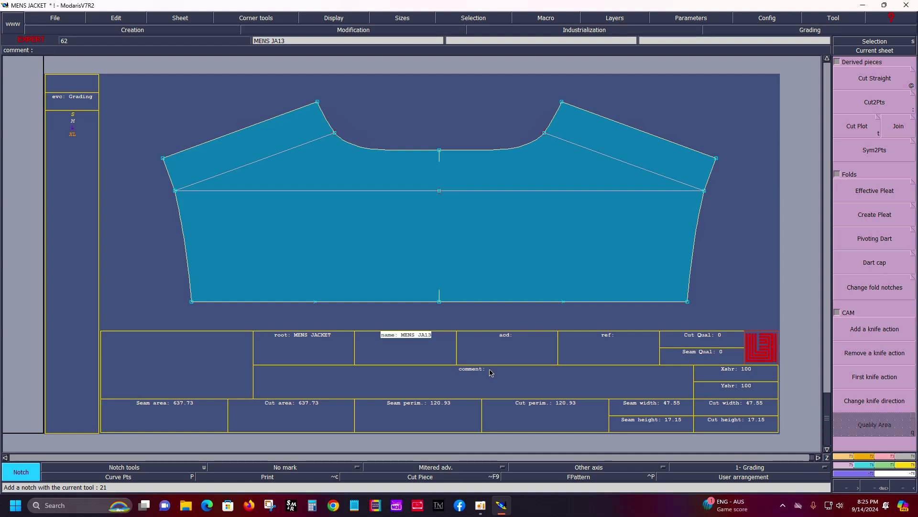
{"action": "left_click", "coordinate": [490, 373]}
{"action": "type", "text": "1"}
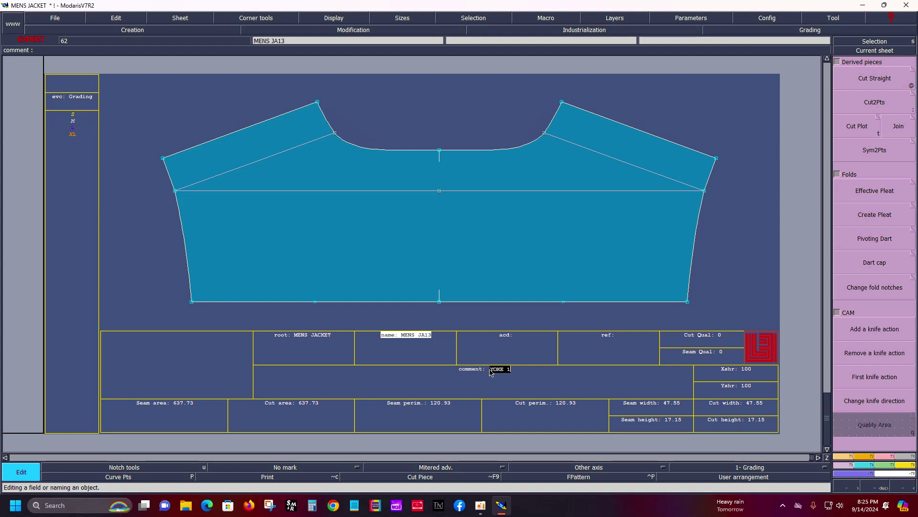
{"action": "type", "text": "X2"}
{"action": "key", "text": "Return"}
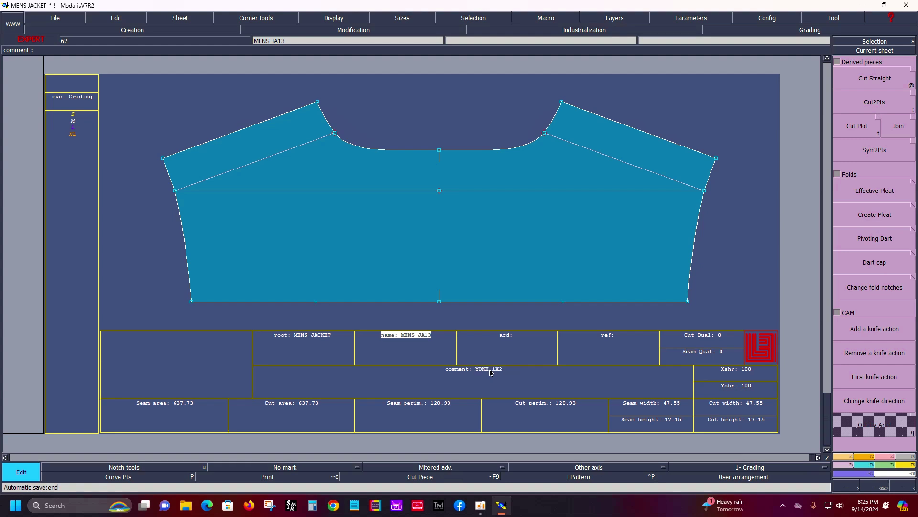
{"action": "key", "text": "shift+u"}
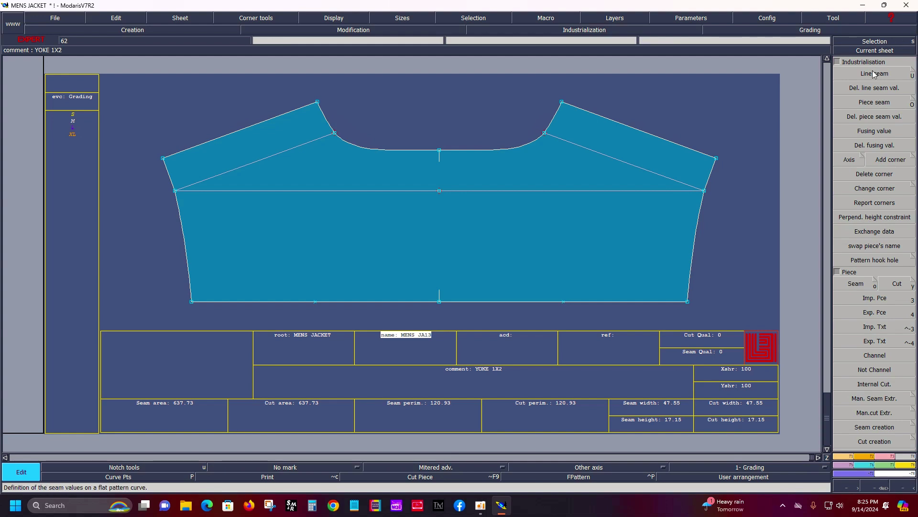
Add seam allowance to the right side, right shoulder (0.8), bottom halves and left side
{"action": "left_click", "coordinate": [699, 228]}
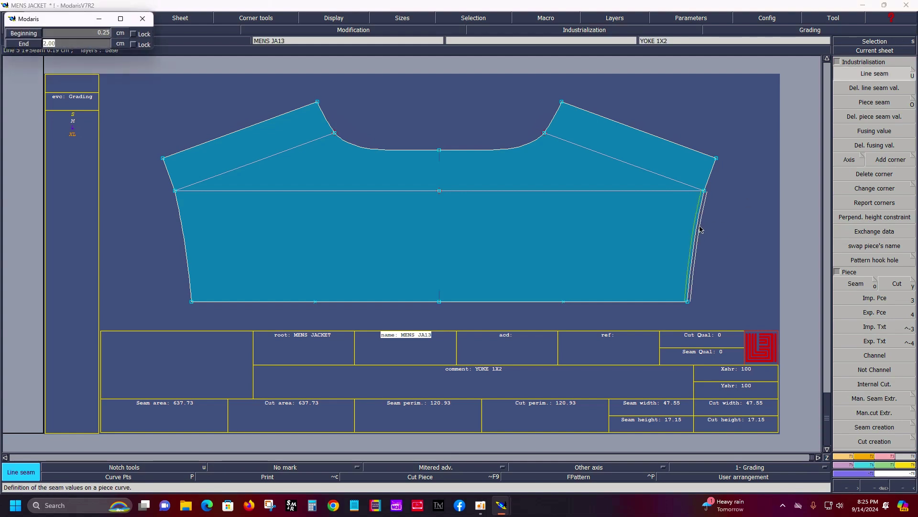
{"action": "key", "text": "Return"}
{"action": "left_click", "coordinate": [712, 182]}
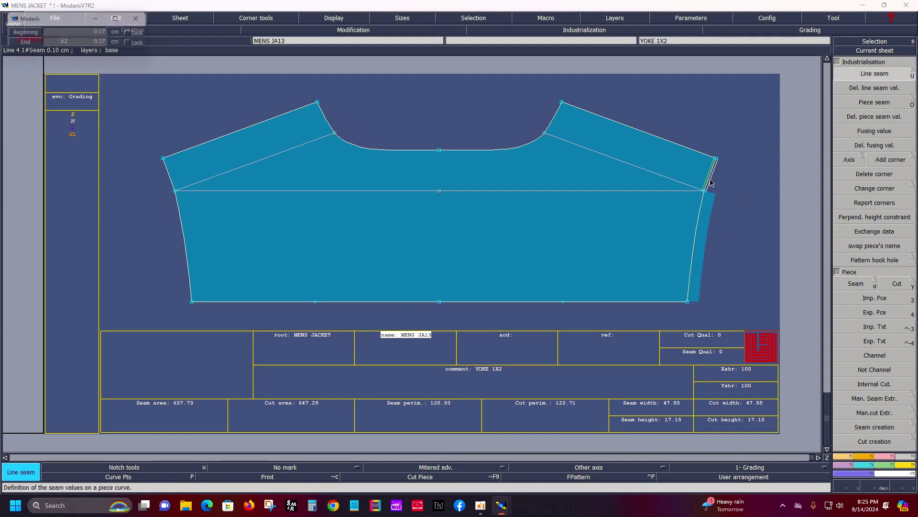
{"action": "left_click", "coordinate": [686, 144]}
{"action": "type", "text": "0.8"}
{"action": "key", "text": "Return"}
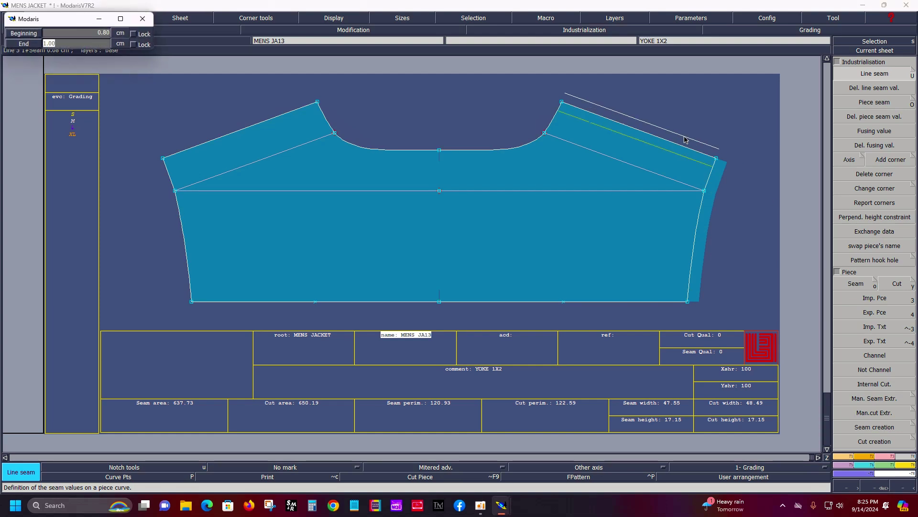
{"action": "key", "text": "Return"}
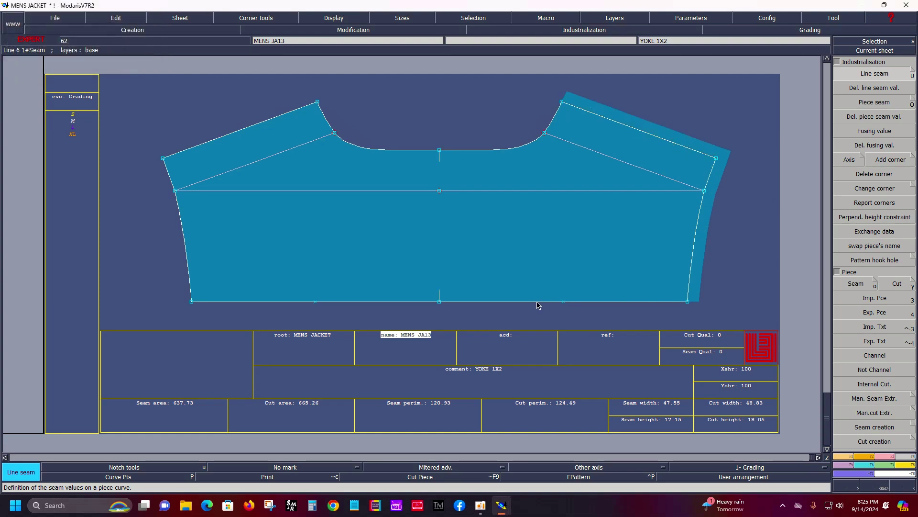
{"action": "left_click", "coordinate": [538, 305]}
{"action": "key", "text": "Return"}
{"action": "key", "text": "Return"}
{"action": "left_click", "coordinate": [415, 309]}
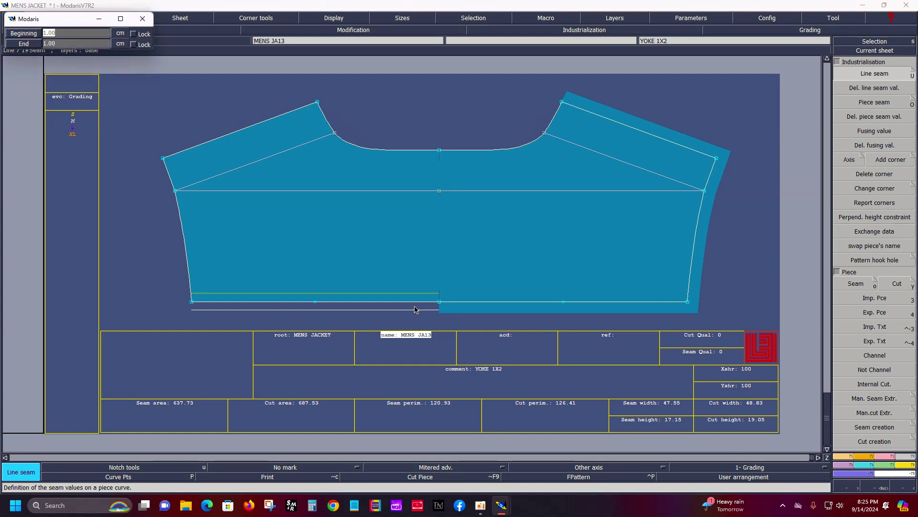
{"action": "key", "text": "Return"}
{"action": "key", "text": "Return"}
{"action": "left_click", "coordinate": [182, 240]}
{"action": "key", "text": "Return"}
Add seam allowance to the left edges and shoulders, with 0.70 cm on the neck curve
{"action": "key", "text": "Return"}
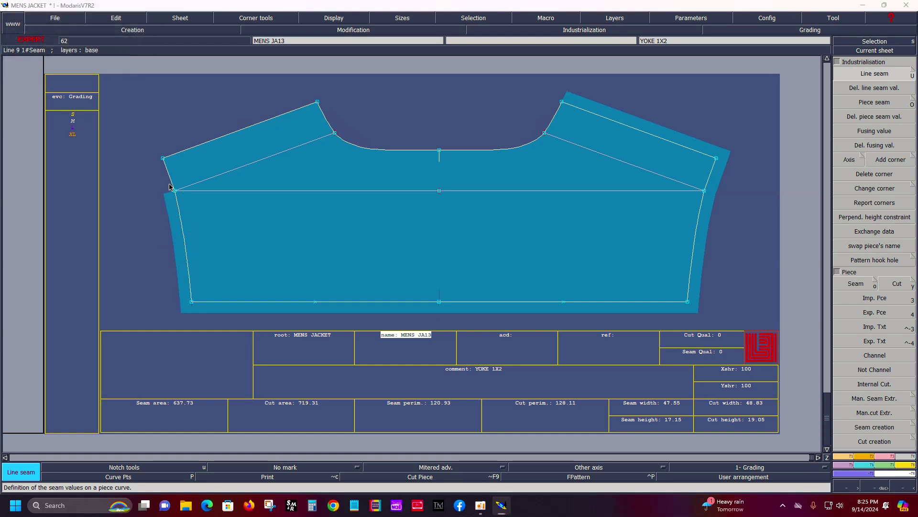
{"action": "left_click", "coordinate": [170, 187]}
{"action": "key", "text": "Return"}
{"action": "left_click", "coordinate": [241, 130]}
{"action": "key", "text": "Return"}
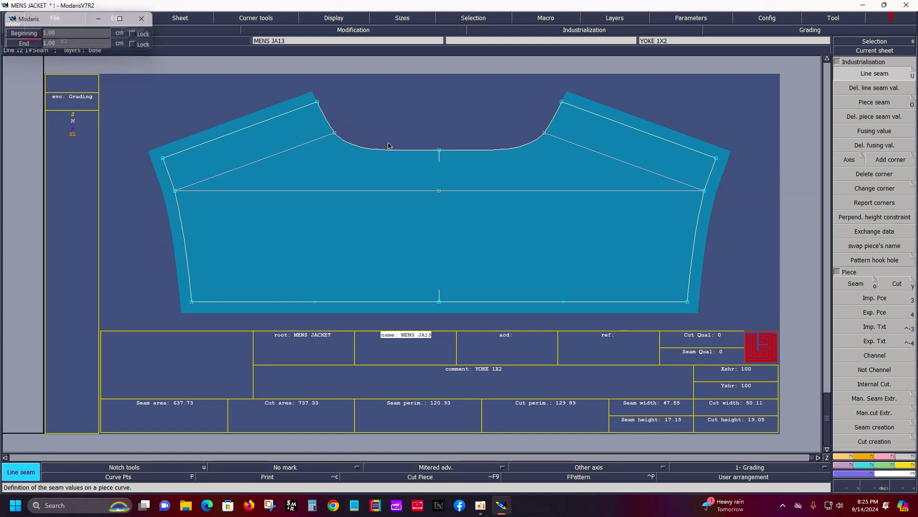
{"action": "left_click", "coordinate": [333, 117]}
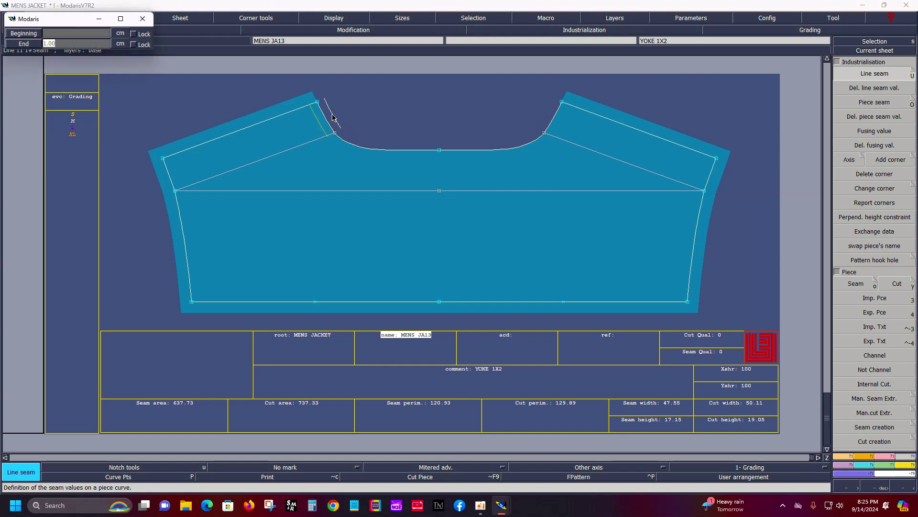
{"action": "key", "text": "Return"}
{"action": "key", "text": "Return"}
{"action": "left_click", "coordinate": [450, 157]}
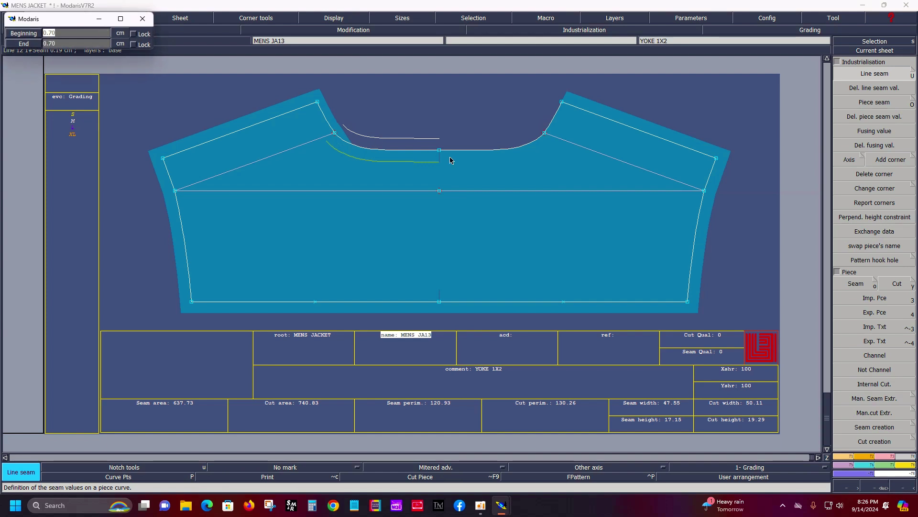
{"action": "key", "text": "Return"}
{"action": "left_click", "coordinate": [550, 117]}
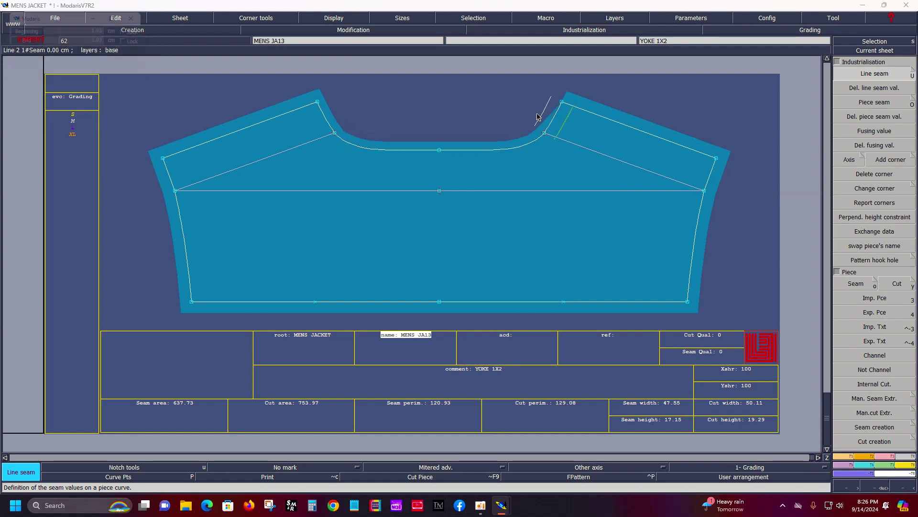
{"action": "key", "text": "Return"}
{"action": "key", "text": "Escape"}
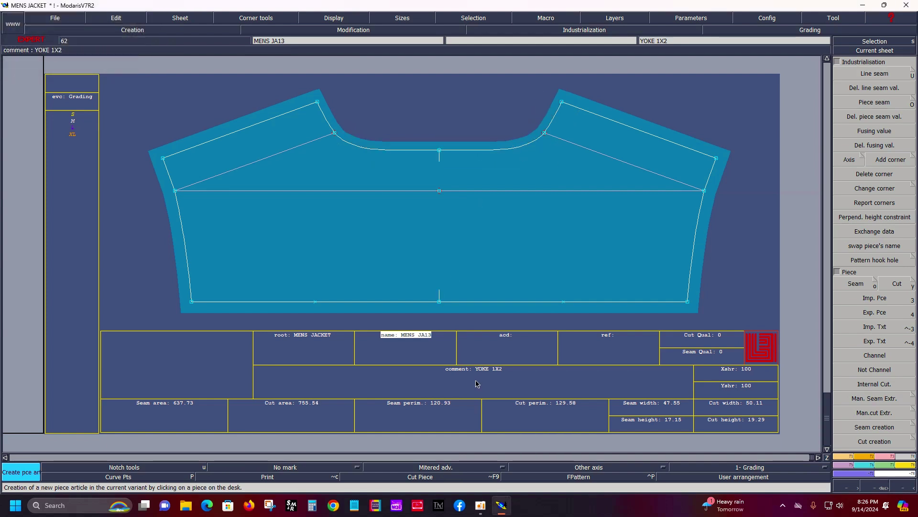
{"action": "key", "text": "Home"}
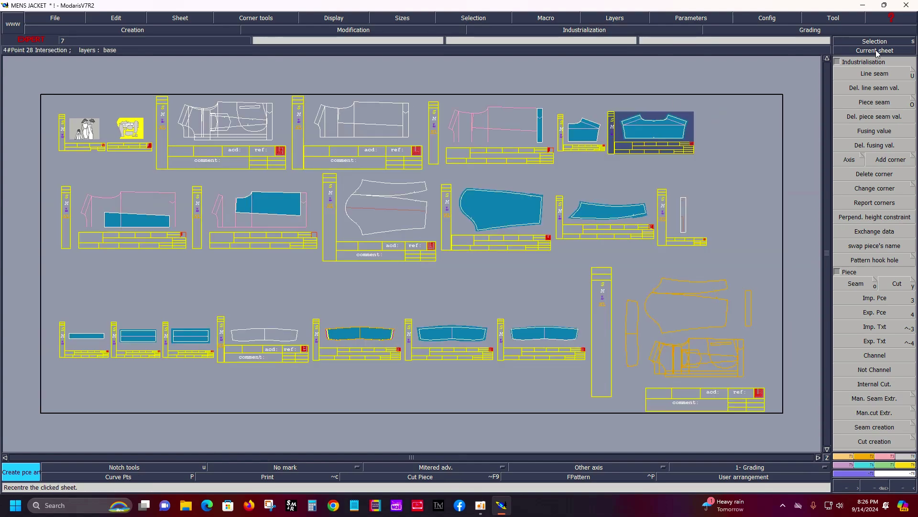
Delete the MENS JA11 sheet from the desk
{"action": "left_click", "coordinate": [877, 50]}
{"action": "left_click", "coordinate": [445, 242]}
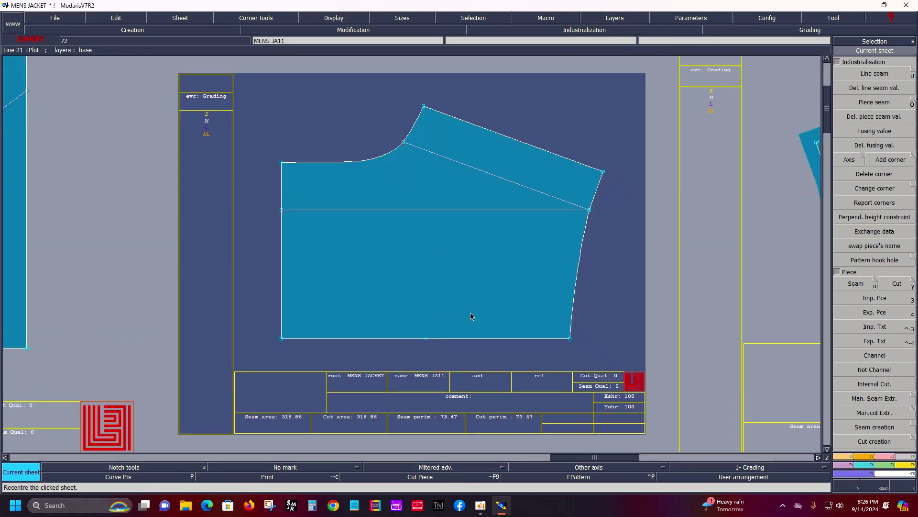
{"action": "key", "text": "Delete"}
{"action": "left_click", "coordinate": [460, 331]}
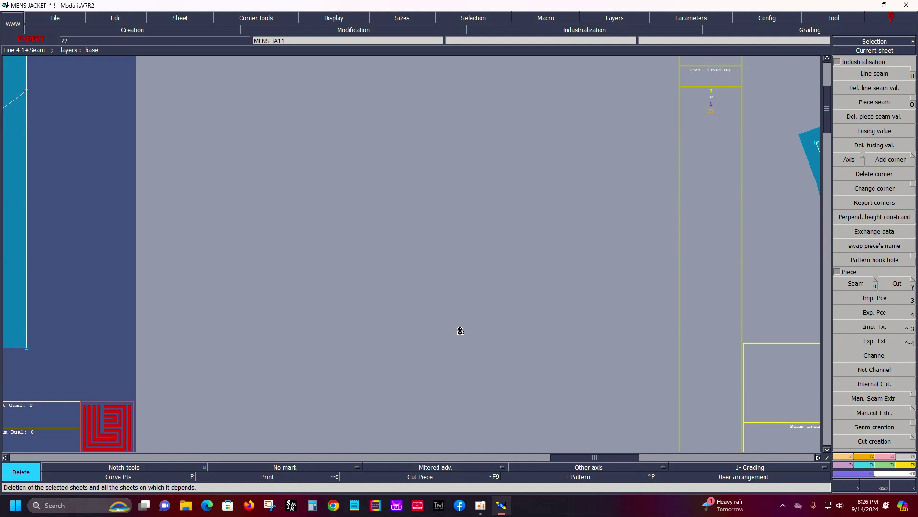
{"action": "key", "text": "Home"}
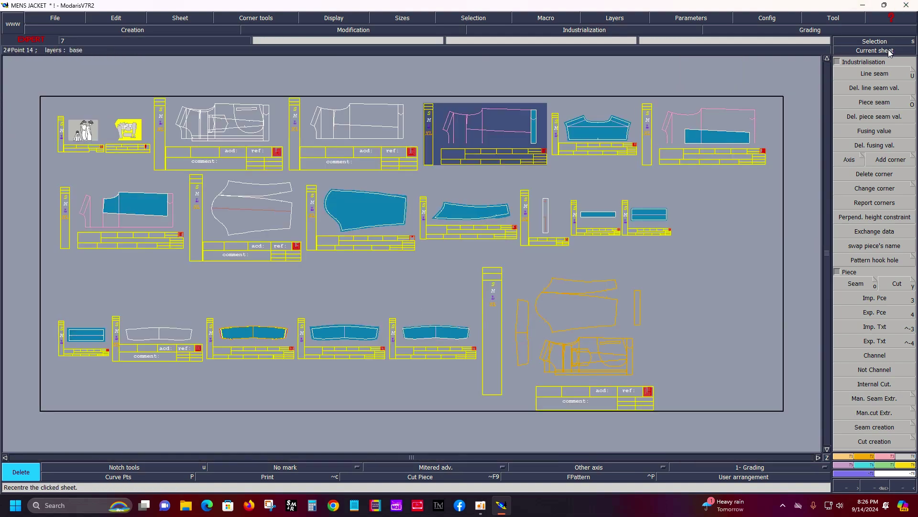
Focus on the MENS JA10 sheet in deletion mode for cleanup
{"action": "left_click", "coordinate": [890, 51]}
{"action": "left_click", "coordinate": [730, 134]}
{"action": "key", "text": "Delete"}
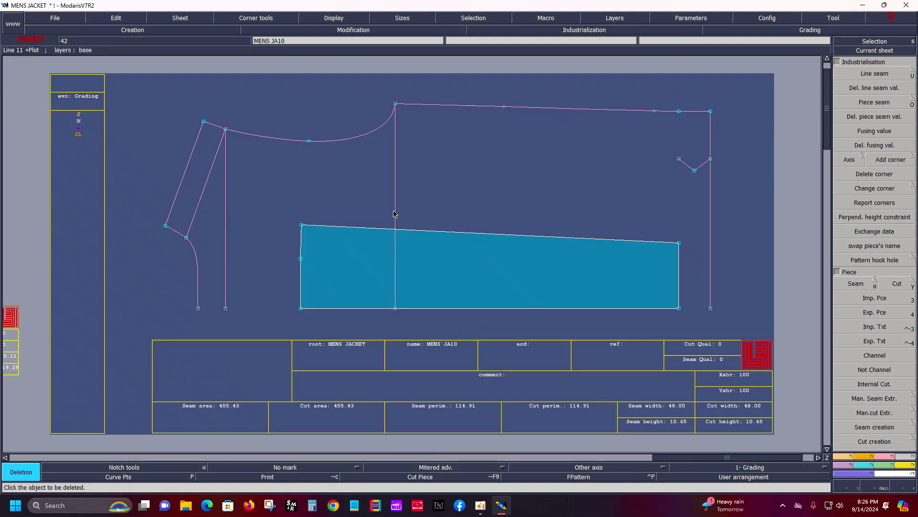
Delete the pink construction lines around the MENS JA10 panel
{"action": "left_click", "coordinate": [352, 139]}
{"action": "left_click", "coordinate": [476, 109]}
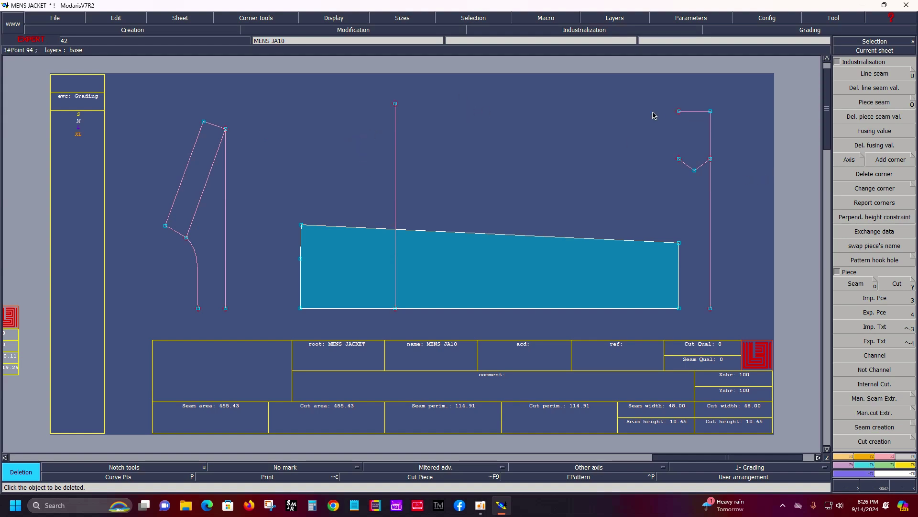
{"action": "left_click_drag", "start_coordinate": [650, 90], "coordinate": [744, 195]}
{"action": "left_click", "coordinate": [710, 147]}
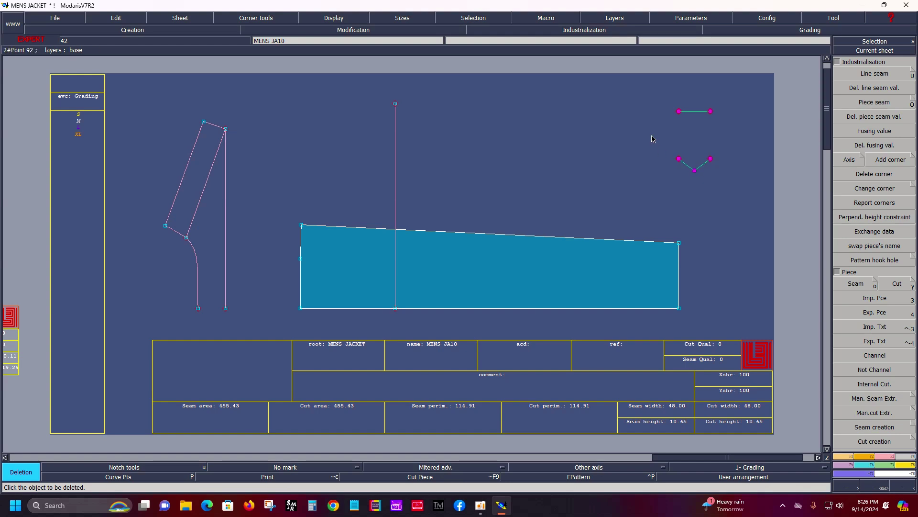
{"action": "left_click", "coordinate": [709, 168]}
{"action": "left_click_drag", "start_coordinate": [154, 105], "coordinate": [253, 339]}
{"action": "left_click", "coordinate": [226, 283]}
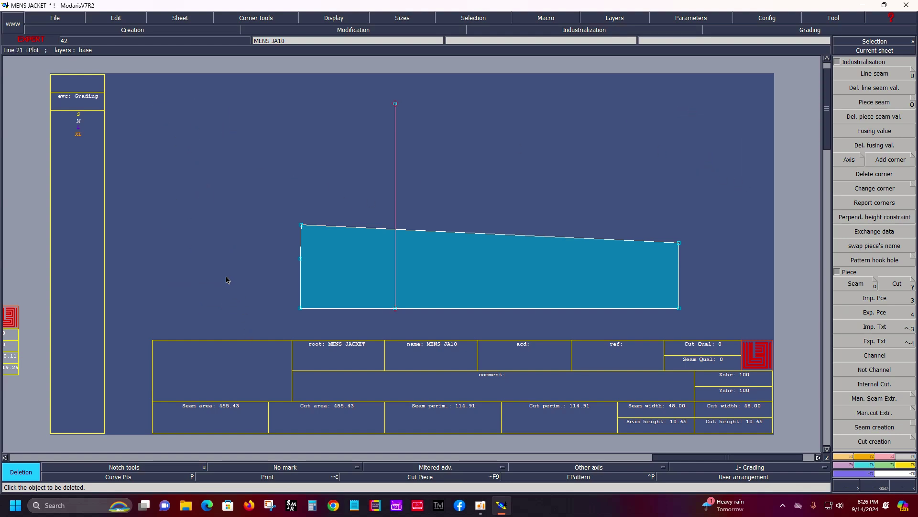
Trim the vertical line to the top edge and notch the top edge's midpoint
{"action": "key", "text": "F3"}
{"action": "left_click", "coordinate": [874, 144]}
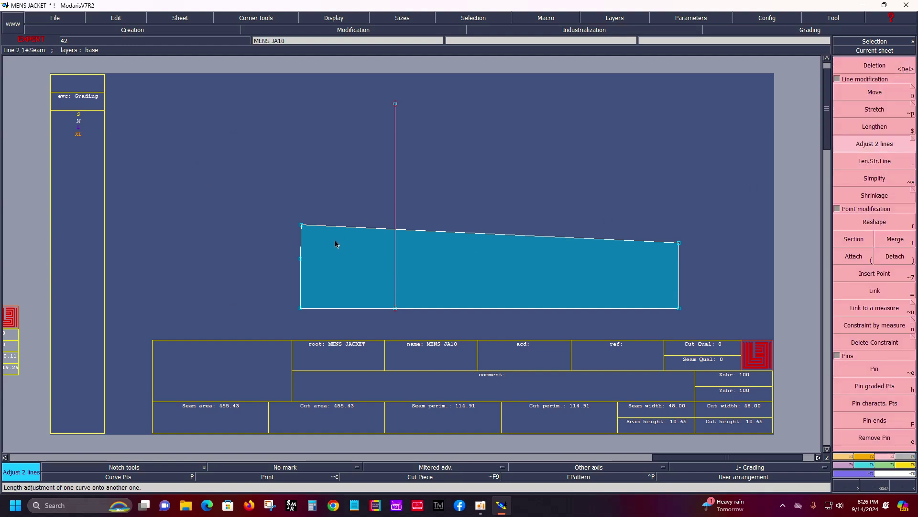
{"action": "left_click", "coordinate": [394, 236]}
{"action": "key", "text": "F1"}
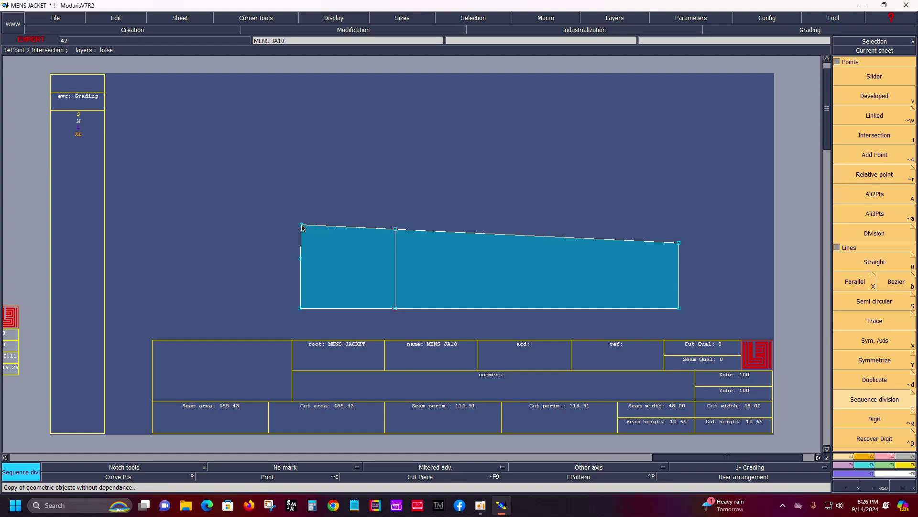
{"action": "left_click", "coordinate": [301, 225]}
{"action": "left_click", "coordinate": [680, 245]}
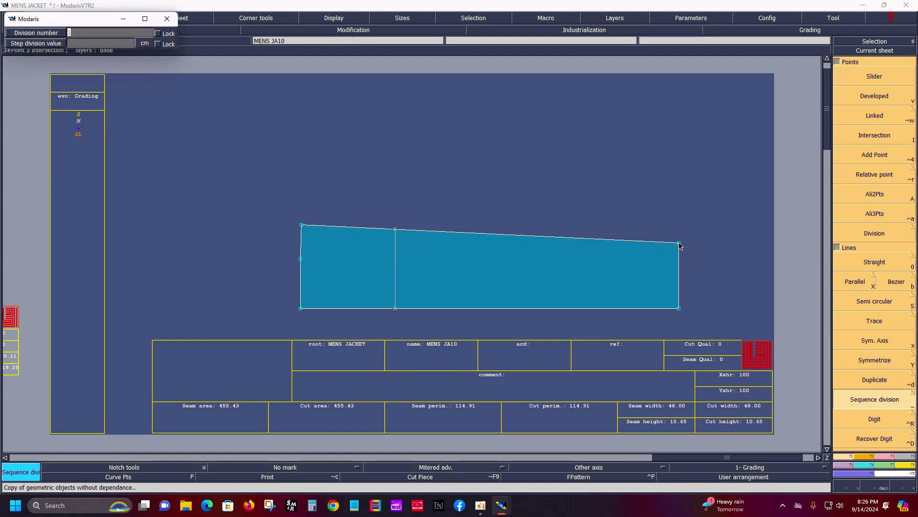
{"action": "key", "text": "Return"}
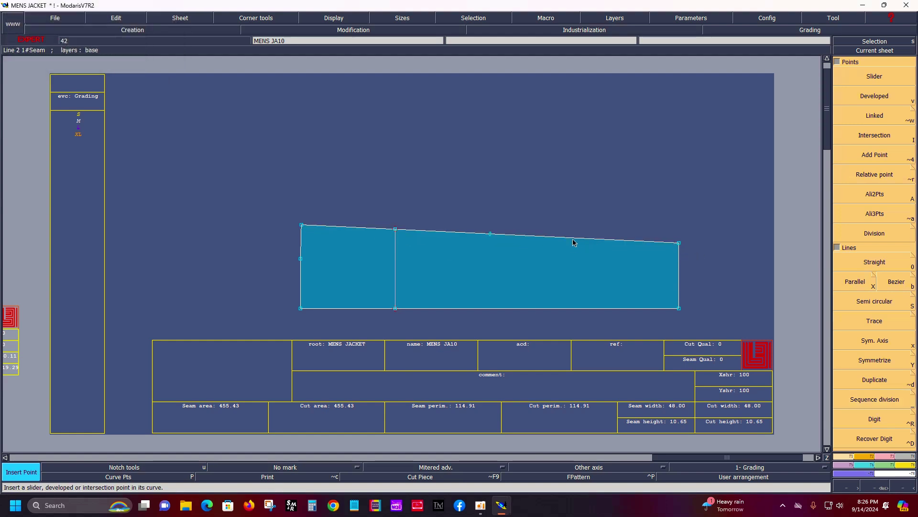
{"action": "key", "text": "u"}
{"action": "left_click", "coordinate": [490, 235]}
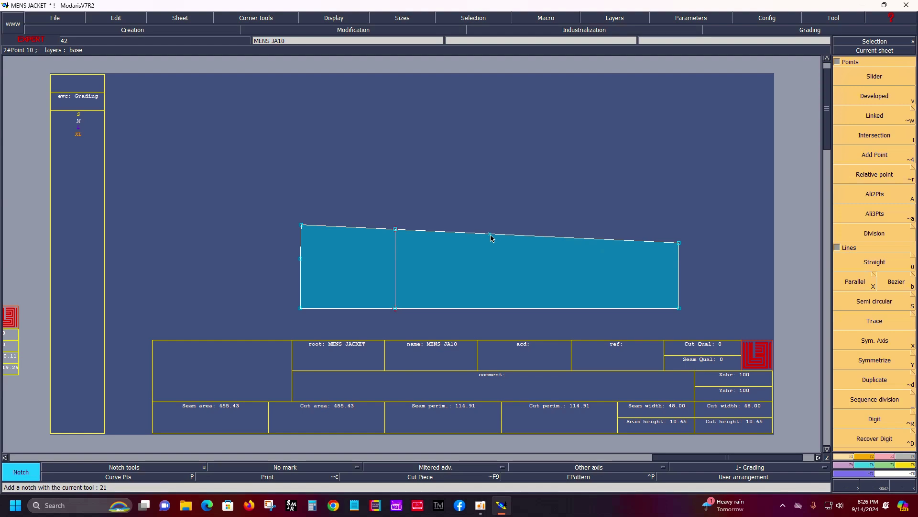
Mirror the panel about its bottom edge into the double-height piece MENS JA11
{"action": "left_click_drag", "start_coordinate": [253, 200], "coordinate": [755, 340]}
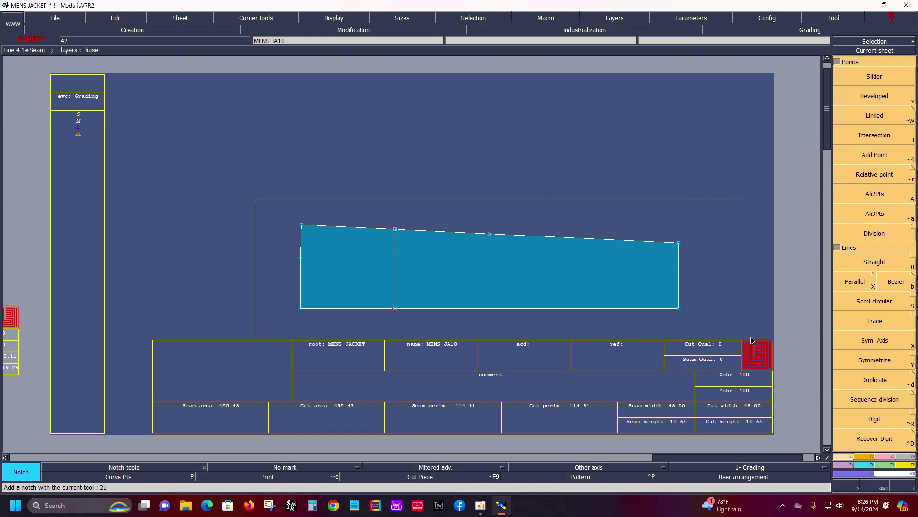
{"action": "key", "text": "F3"}
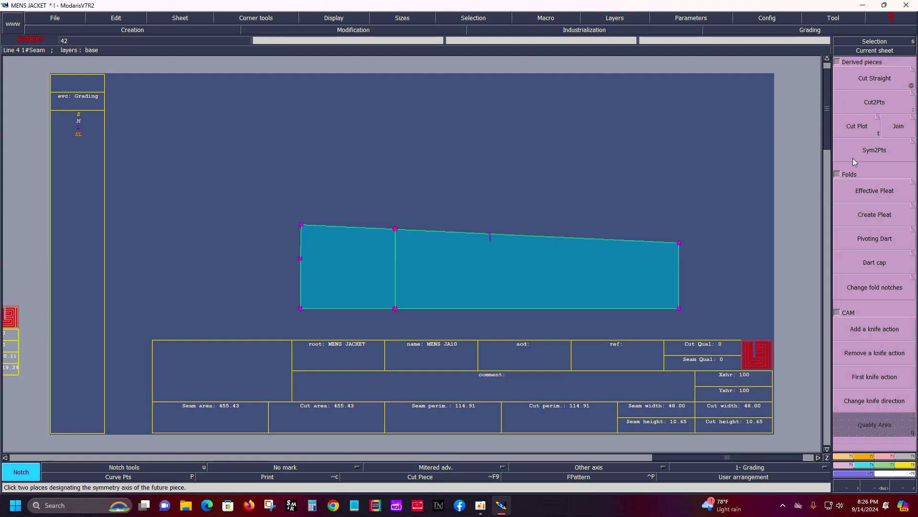
{"action": "left_click", "coordinate": [875, 150]}
{"action": "left_click", "coordinate": [300, 308]}
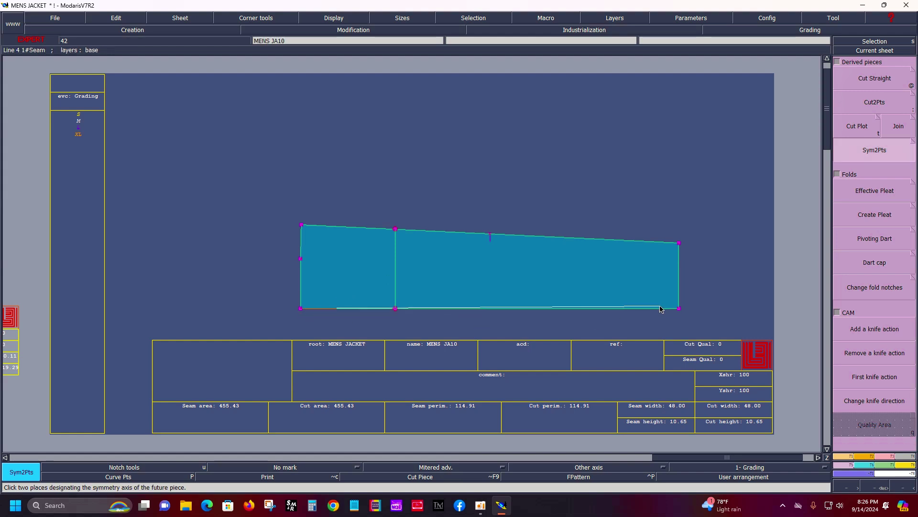
{"action": "left_click", "coordinate": [679, 309]}
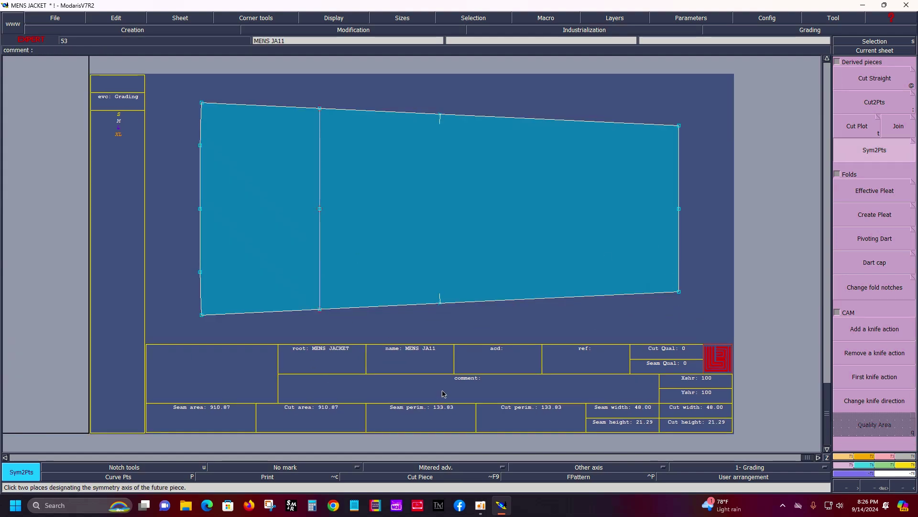
{"action": "left_click", "coordinate": [485, 384]}
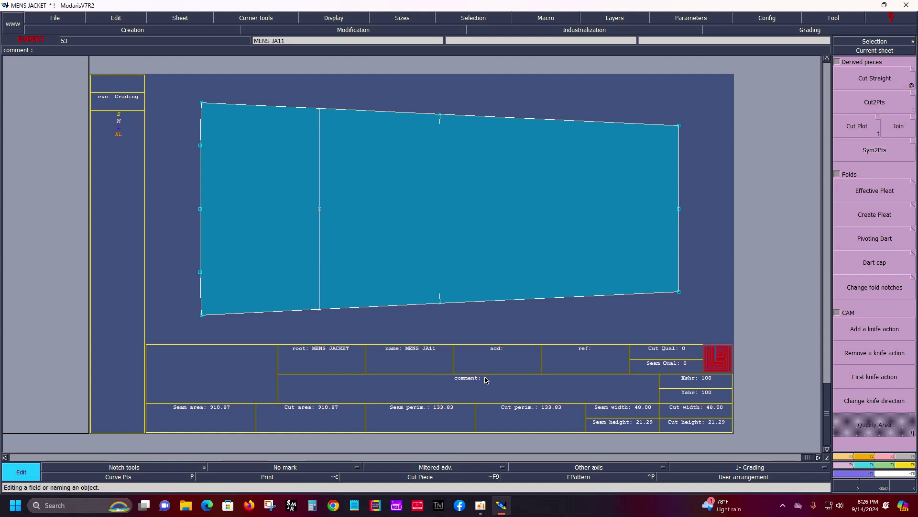
Label the mirrored piece BACK MIDDEL 1X2 and select it
{"action": "type", "text": "BACK MIDDEL 1X2"}
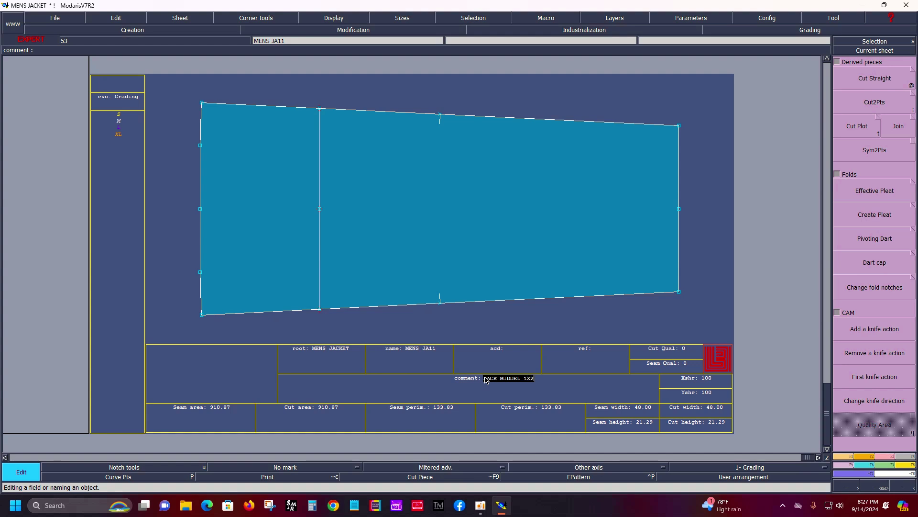
{"action": "key", "text": "Return"}
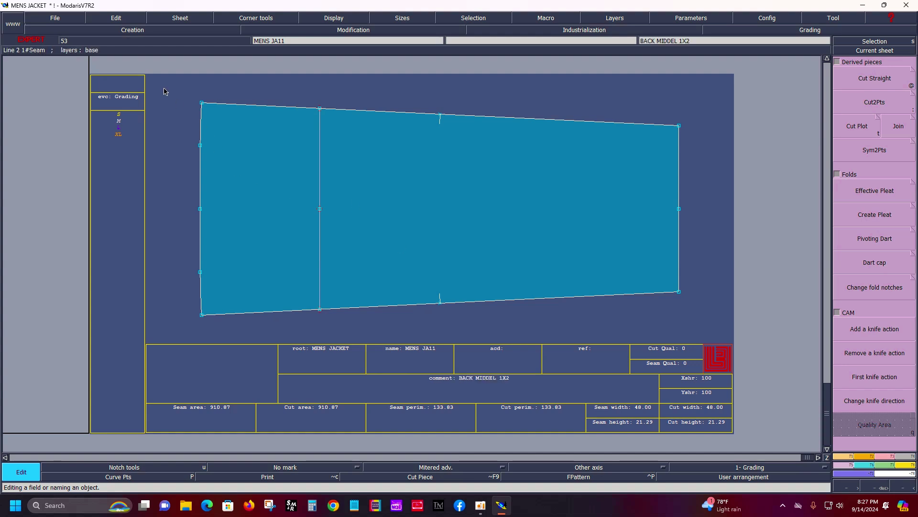
{"action": "left_click_drag", "start_coordinate": [164, 89], "coordinate": [754, 311]}
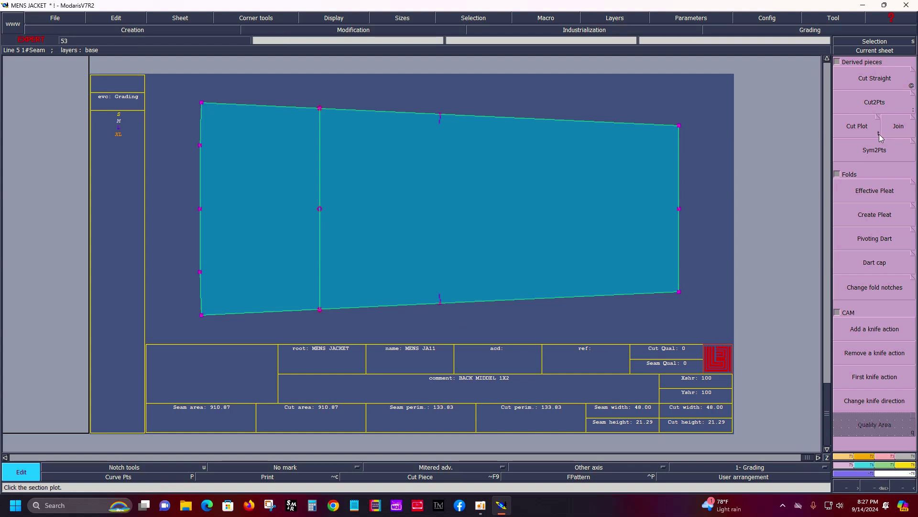
Apply a 1 cm seam allowance around the piece and auto-arrange all sheets
{"action": "key", "text": "shift+u"}
{"action": "left_click", "coordinate": [873, 76]}
{"action": "left_click", "coordinate": [526, 123]}
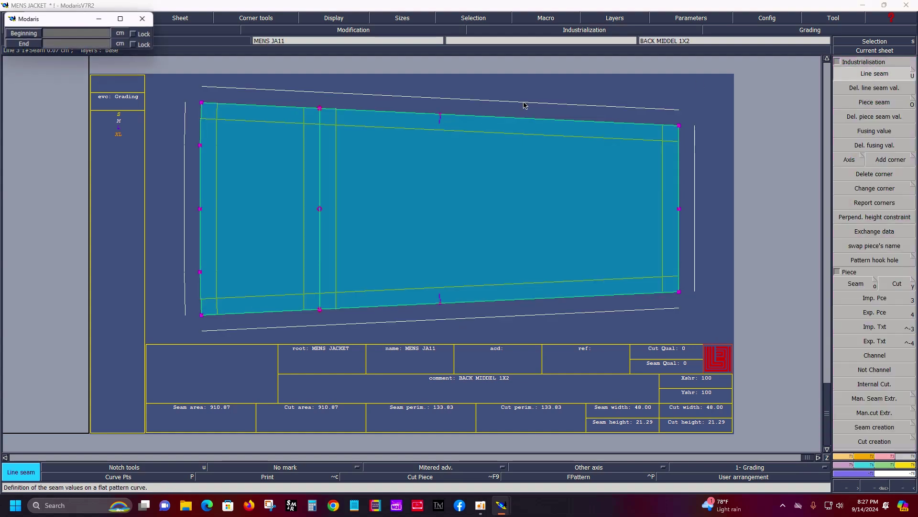
{"action": "type", "text": "1"}
{"action": "key", "text": "Return"}
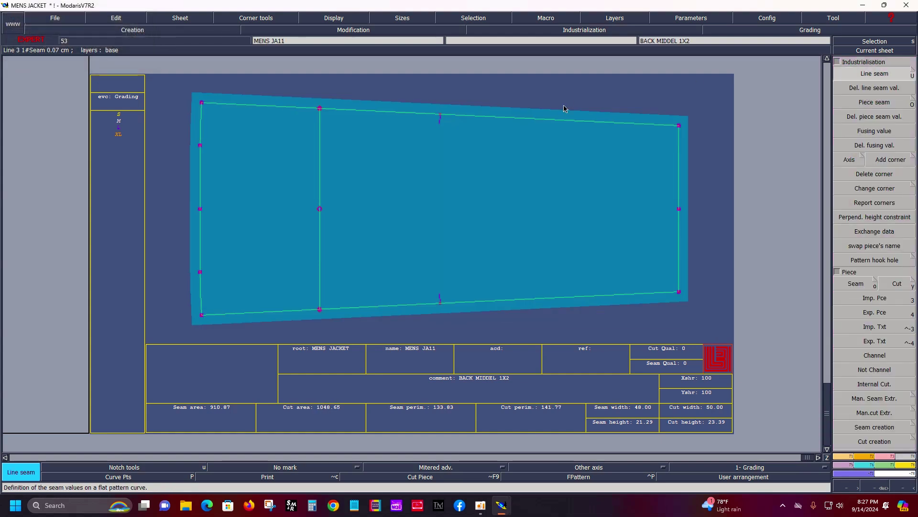
{"action": "key", "text": "F1"}
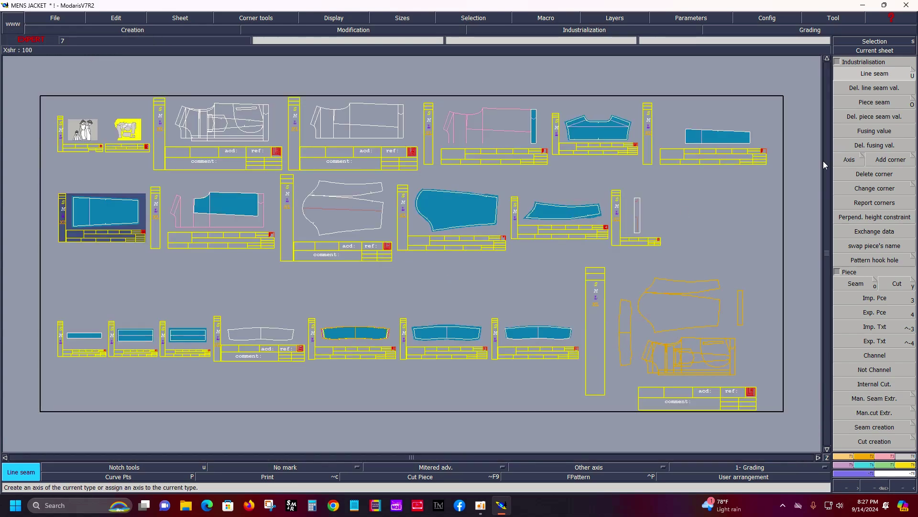
On the MENS JAC9 sheet, delete the leftover pink construction lines around the piece
{"action": "left_click", "coordinate": [892, 51]}
{"action": "left_click", "coordinate": [235, 201]}
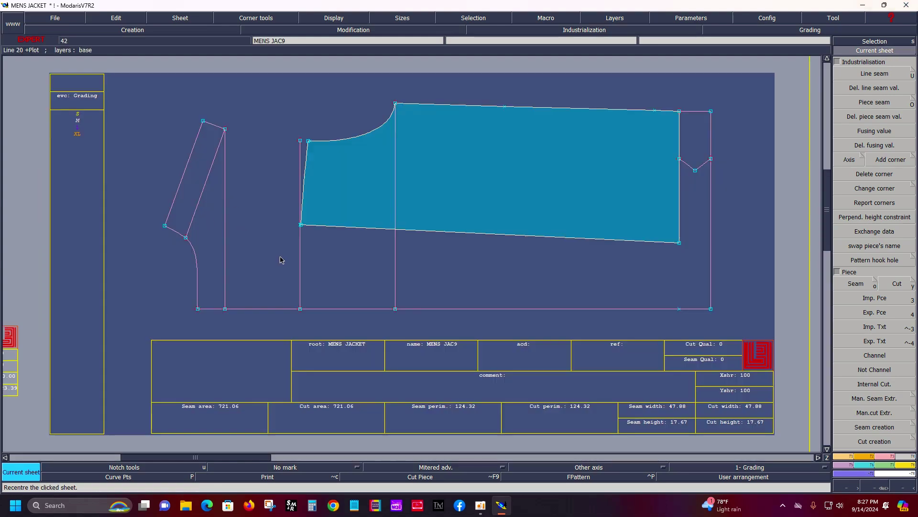
{"action": "key", "text": "Delete"}
{"action": "left_click", "coordinate": [300, 251]}
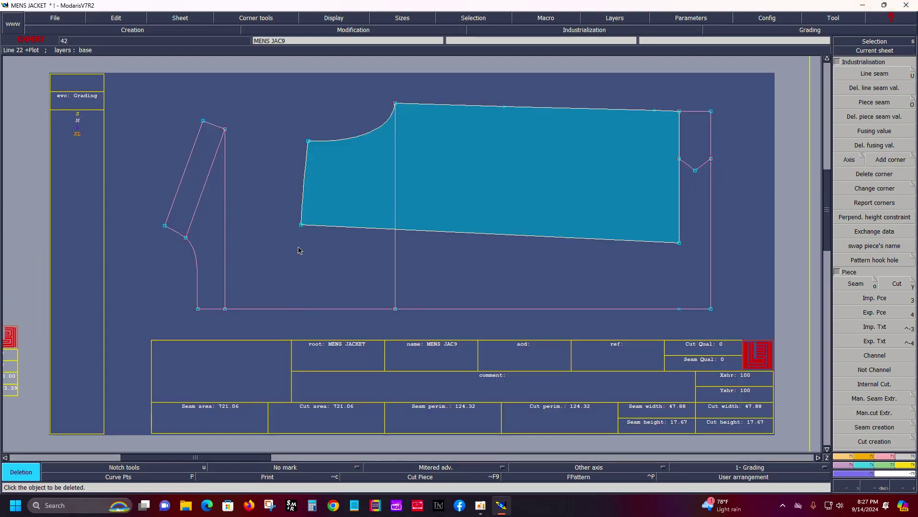
{"action": "left_click", "coordinate": [225, 248]}
{"action": "left_click", "coordinate": [193, 253]}
{"action": "left_click", "coordinate": [190, 225]}
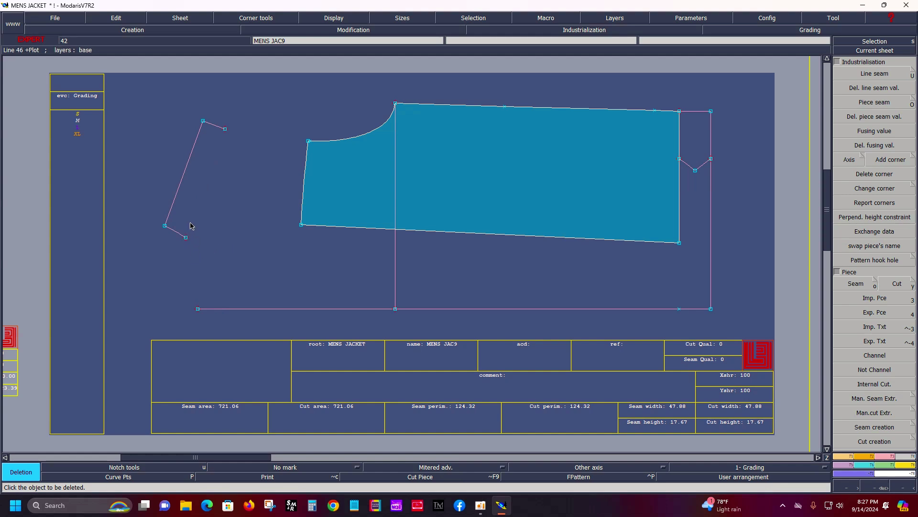
{"action": "left_click", "coordinate": [174, 208]}
{"action": "left_click", "coordinate": [277, 308]}
{"action": "left_click", "coordinate": [709, 213]}
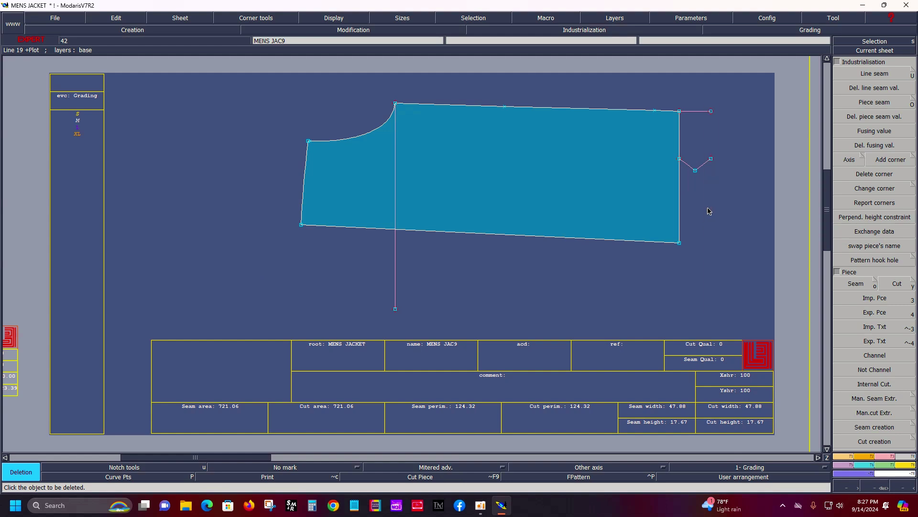
{"action": "left_click", "coordinate": [690, 168]}
Delete the last short right segment and trim the inner vertical line to the bottom edge
{"action": "key", "text": "F2"}
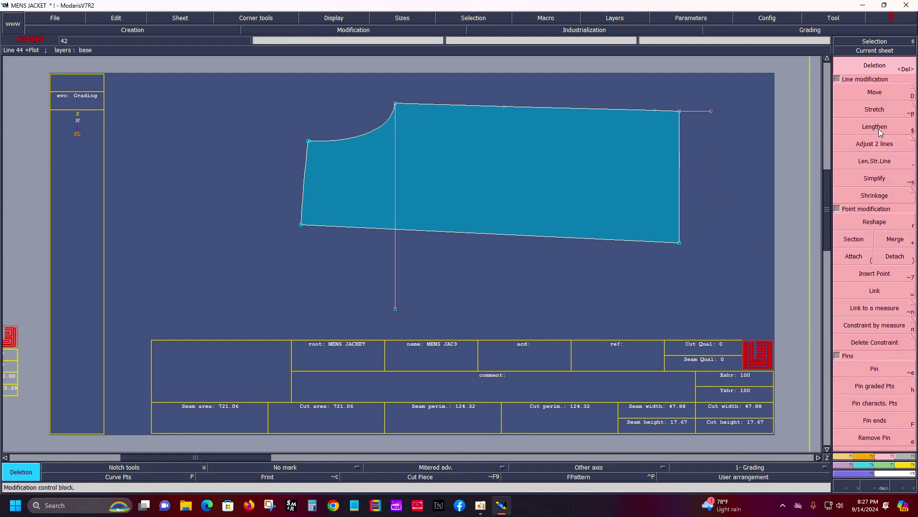
{"action": "left_click", "coordinate": [874, 144]}
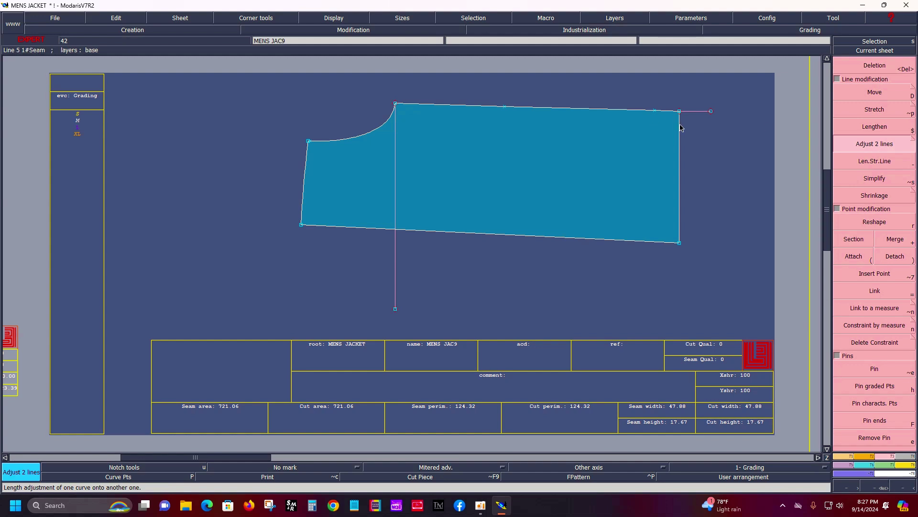
{"action": "key", "text": "Delete"}
{"action": "left_click", "coordinate": [705, 113]}
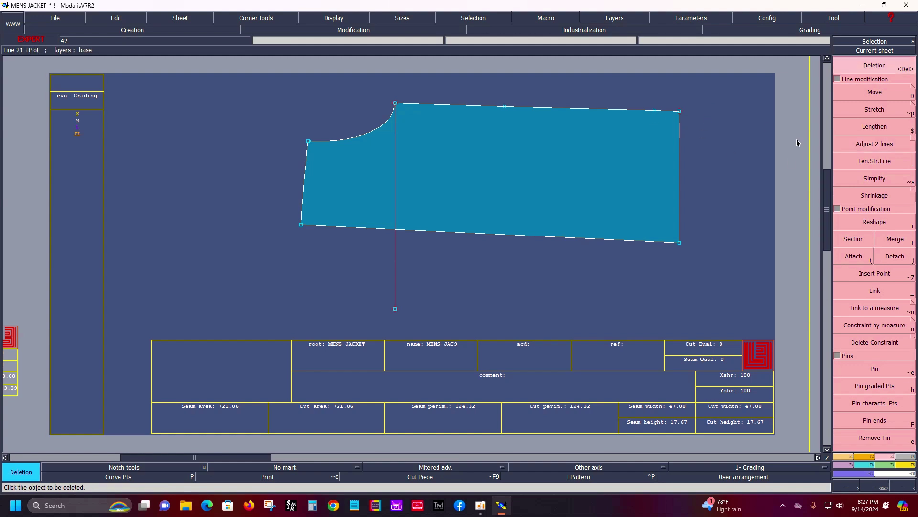
{"action": "left_click", "coordinate": [880, 143]}
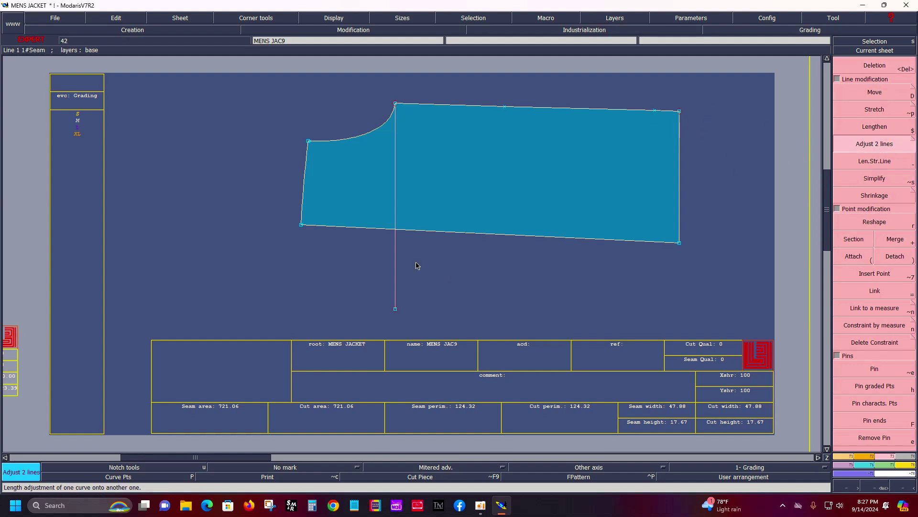
{"action": "left_click", "coordinate": [403, 228]}
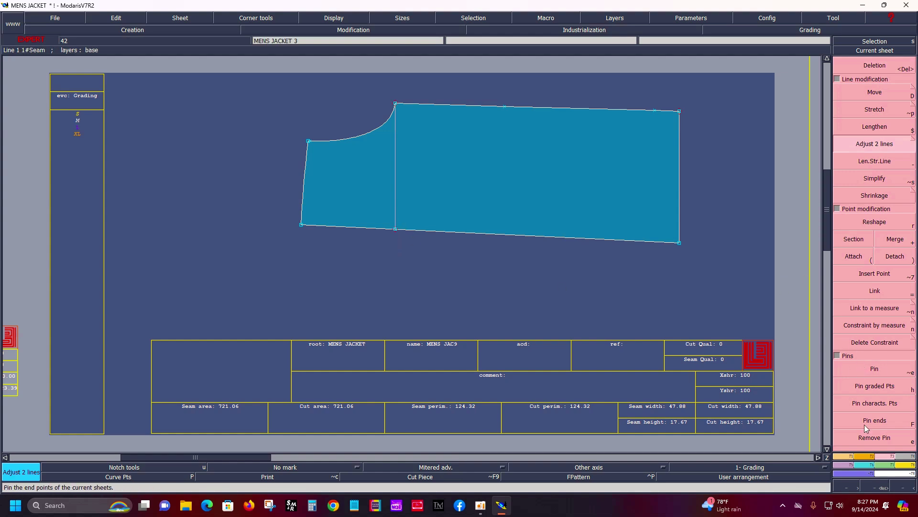
{"action": "key", "text": "F1"}
Divide the back panel's bottom edge in two and notch its midpoint
{"action": "left_click", "coordinate": [874, 399]}
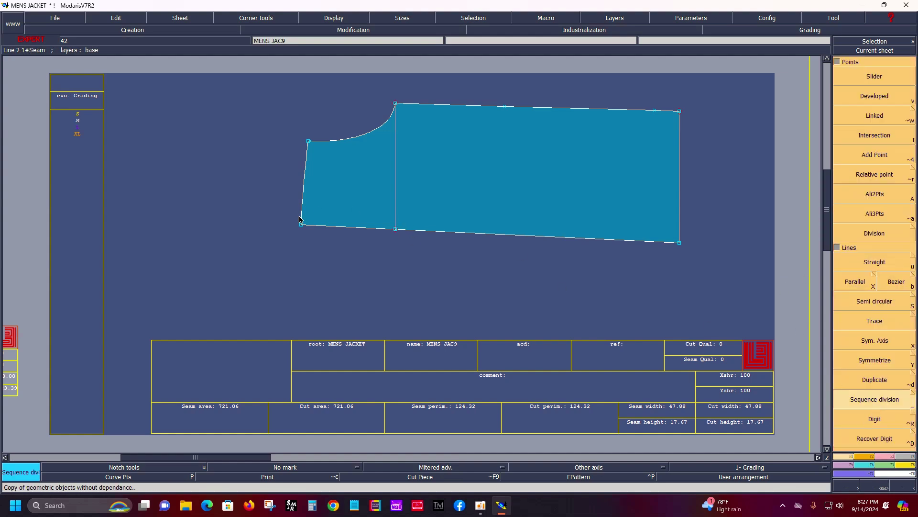
{"action": "left_click", "coordinate": [301, 225]}
{"action": "left_click", "coordinate": [681, 245]}
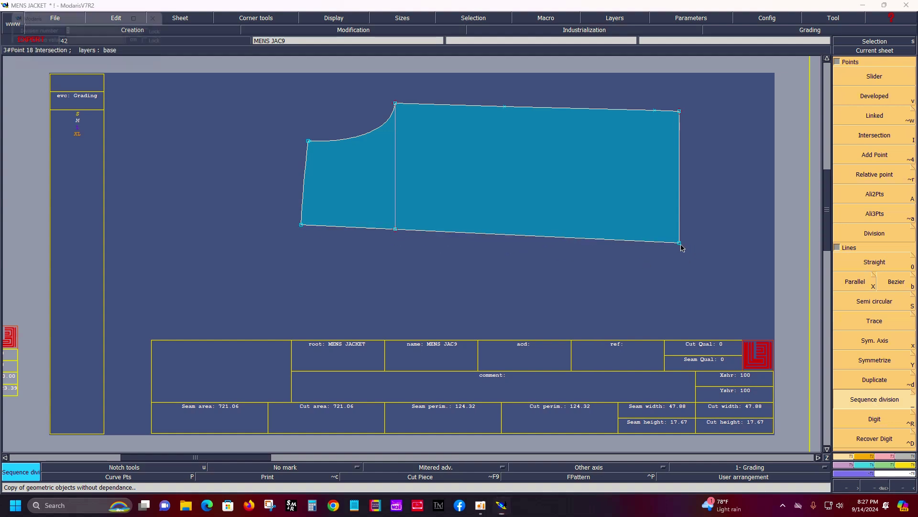
{"action": "key", "text": "Return"}
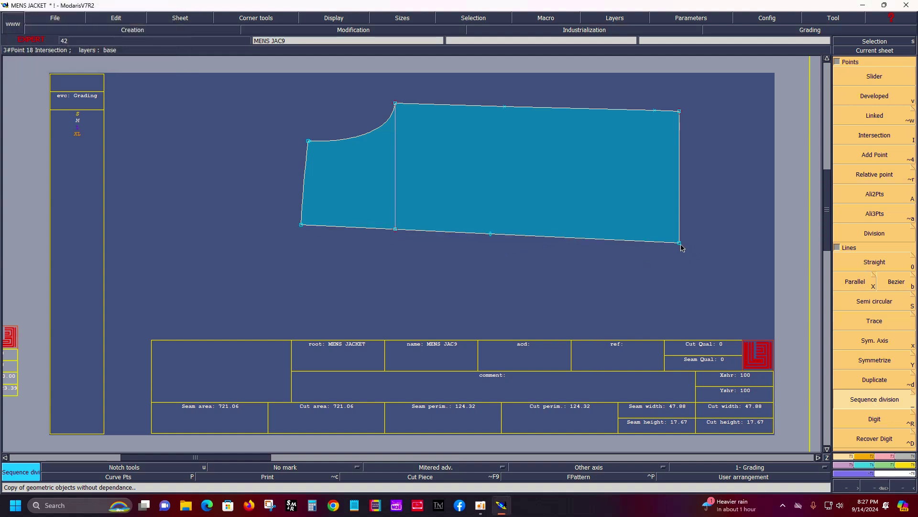
{"action": "key", "text": "u"}
{"action": "left_click", "coordinate": [490, 234]}
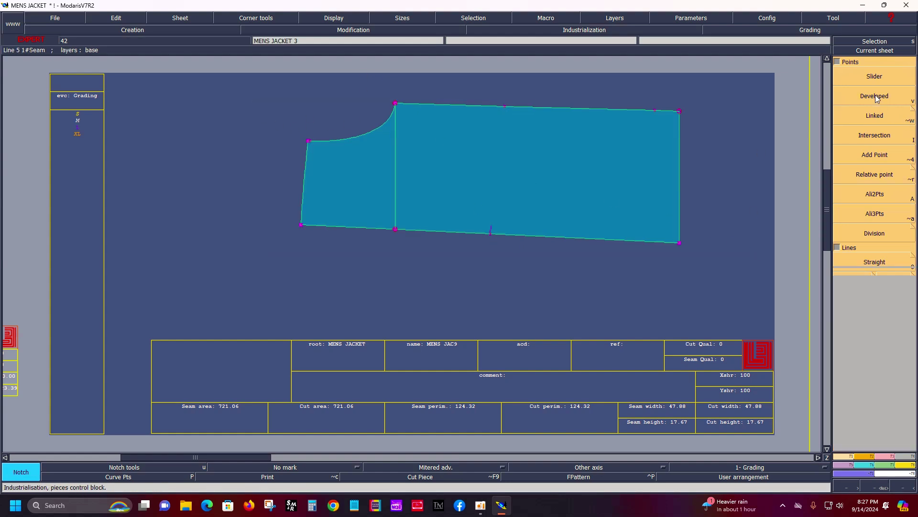
Add a 1 cm seam allowance all round and comment the sheet BACK PANEL 1X2
{"action": "key", "text": "shift+u"}
{"action": "left_click", "coordinate": [531, 107]}
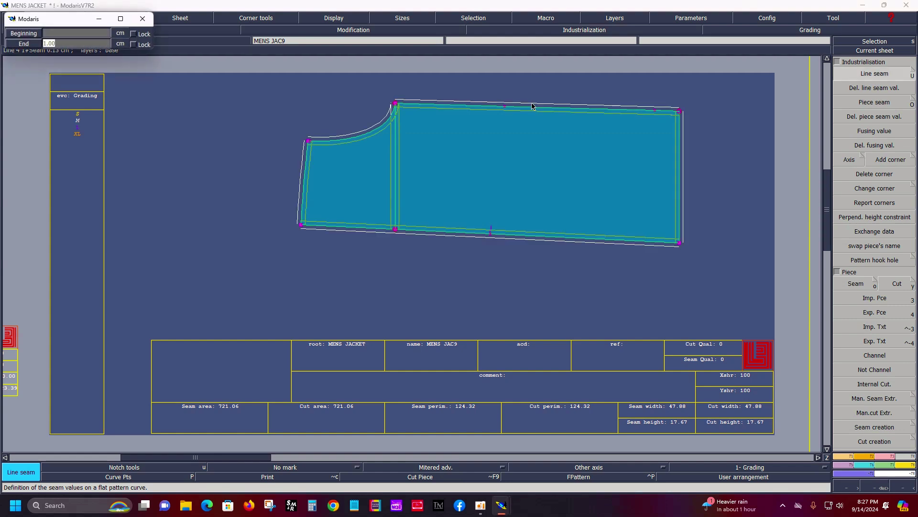
{"action": "key", "text": "Return"}
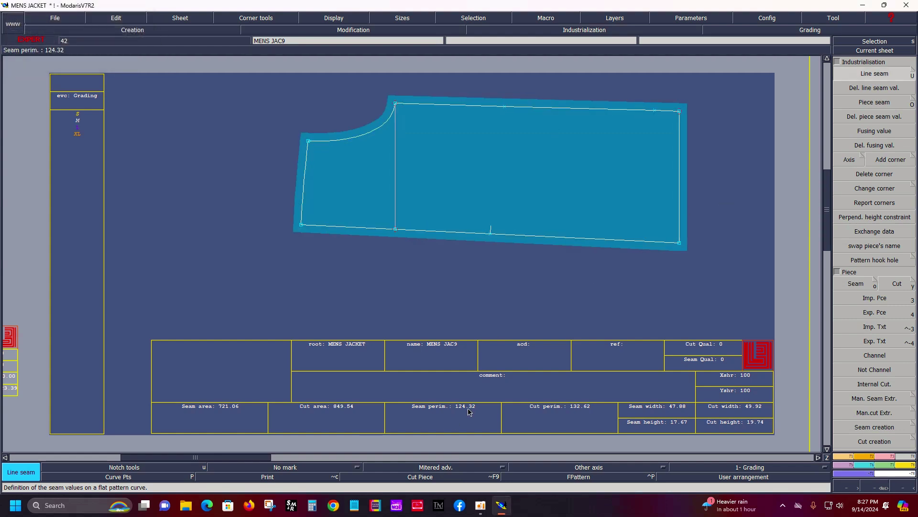
{"action": "left_click", "coordinate": [509, 378]}
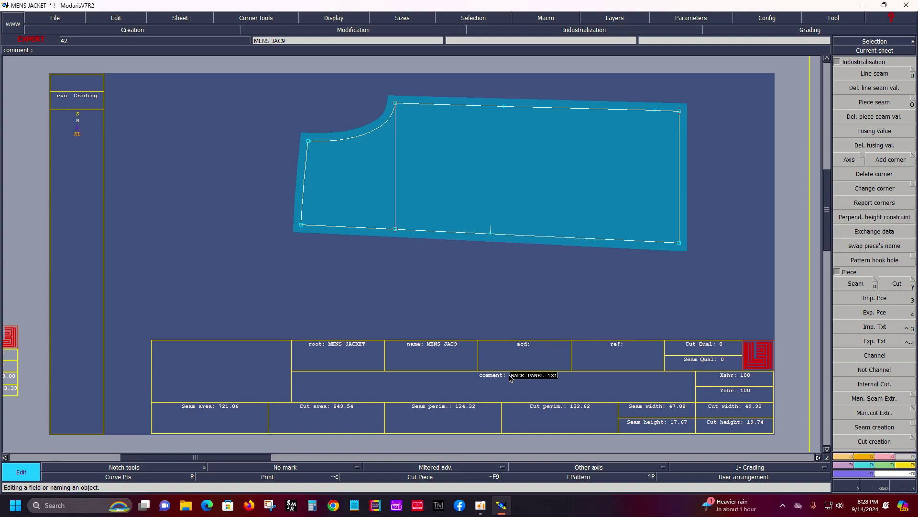
{"action": "type", "text": "2"}
{"action": "key", "text": "Return"}
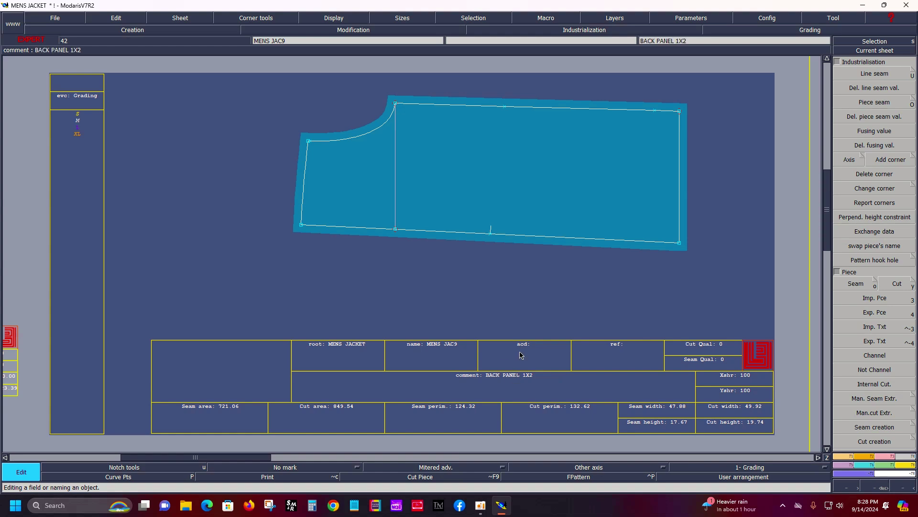
{"action": "key", "text": "ctrl+a"}
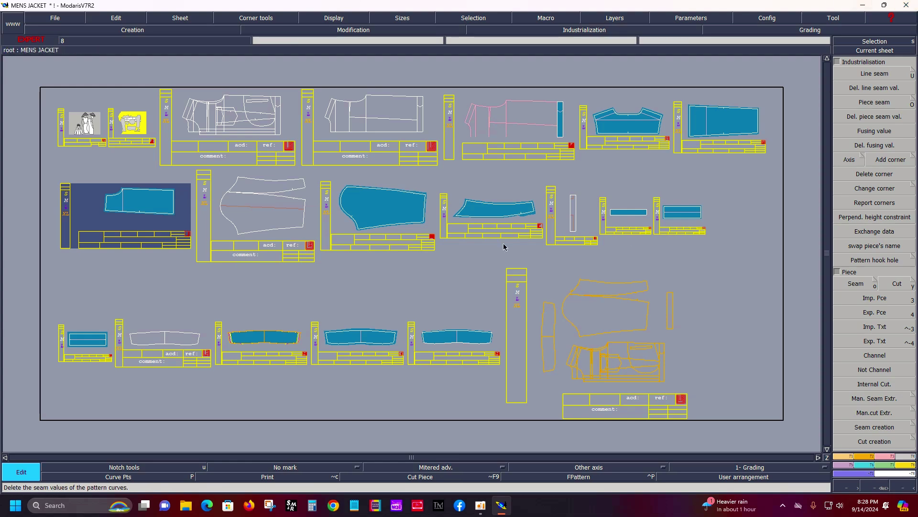
Save the model despite the detected anomalies and reopen the MENS JACKET 14 draft sheet
{"action": "key", "text": "ctrl+s"}
{"action": "left_click", "coordinate": [421, 307]}
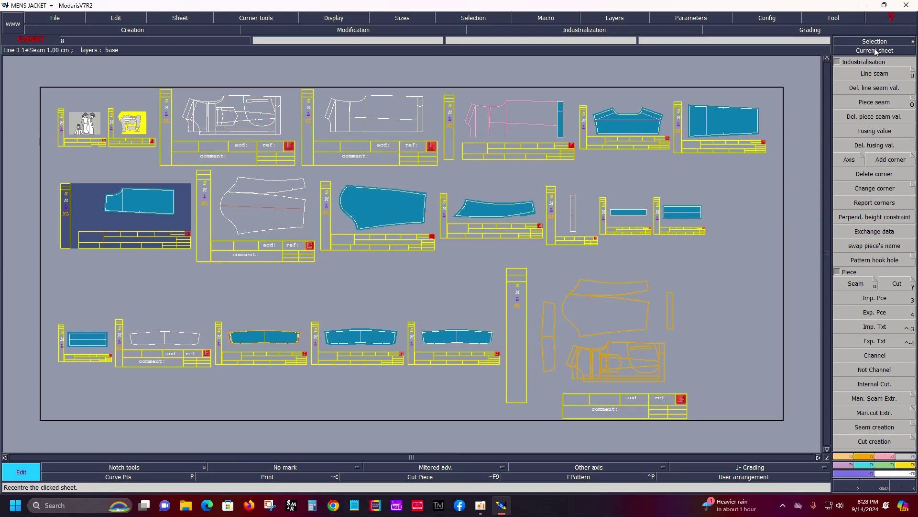
{"action": "left_click", "coordinate": [875, 50]}
{"action": "left_click", "coordinate": [259, 98]}
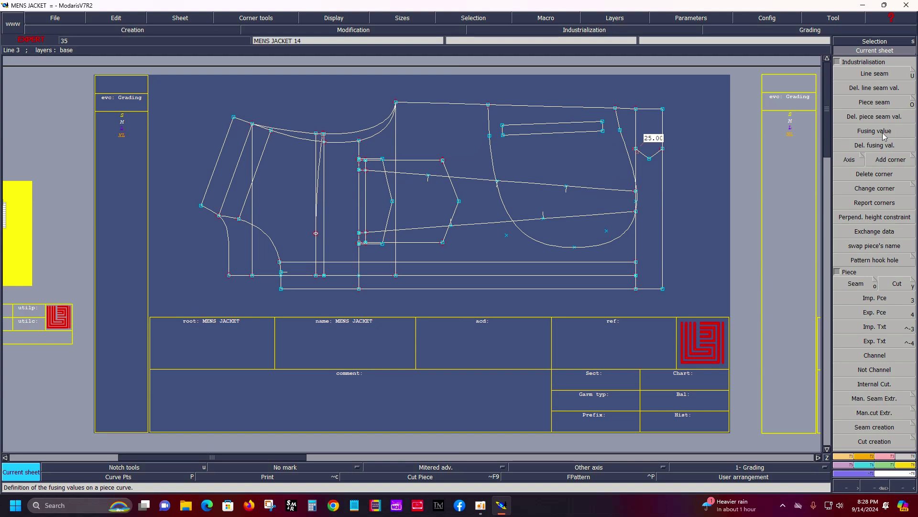
Copy the jacket draft sheet to the desk's lower right and make the copy current
{"action": "key", "text": "F3"}
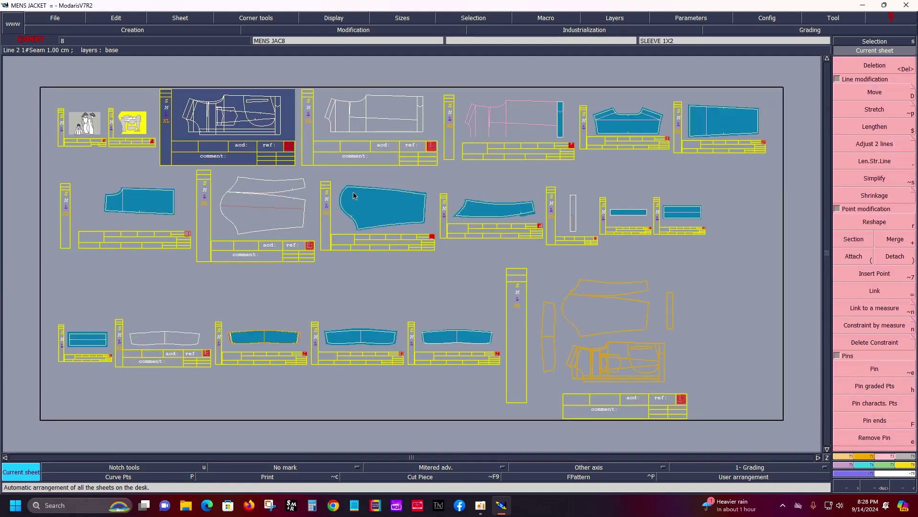
{"action": "key", "text": "ctrl+c"}
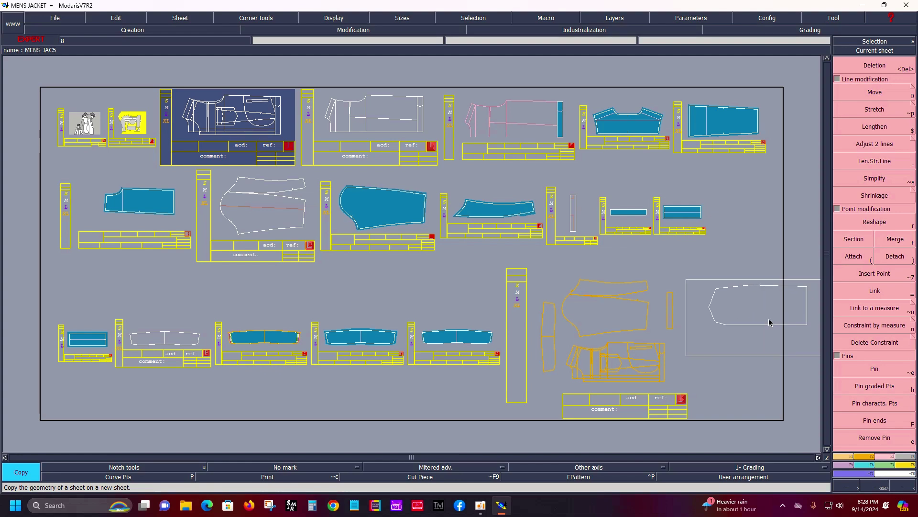
{"action": "left_click", "coordinate": [767, 321]}
{"action": "left_click", "coordinate": [883, 54]}
{"action": "left_click", "coordinate": [322, 99]}
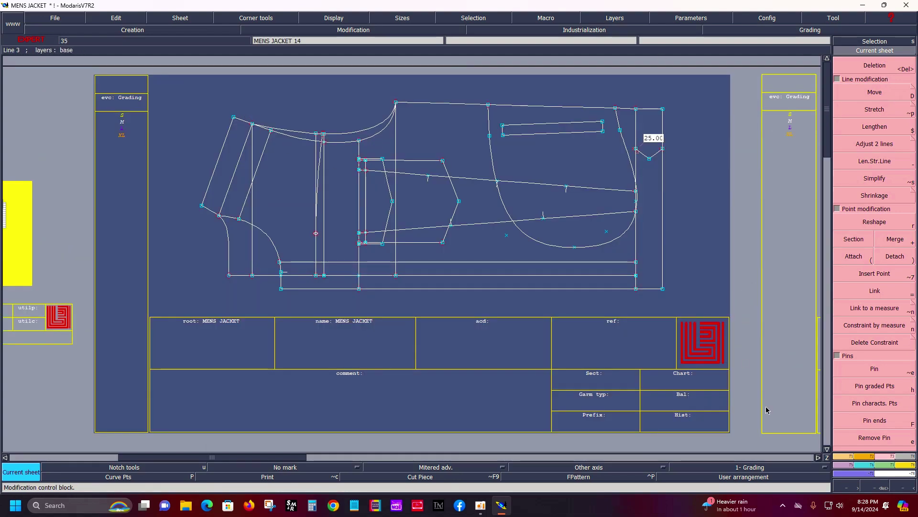
Delete the draft's upper curve and the slanted and vertical construction lines
{"action": "left_click", "coordinate": [874, 143]}
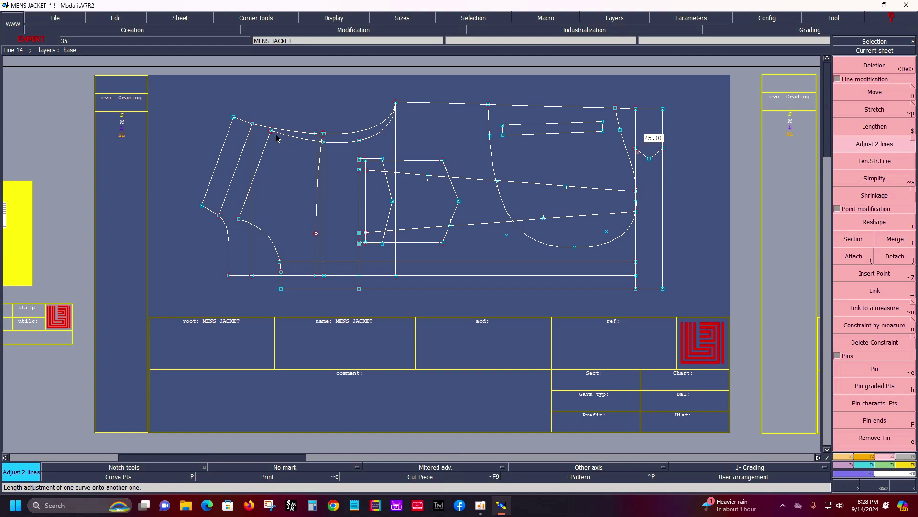
{"action": "key", "text": "Delete"}
{"action": "left_click", "coordinate": [292, 134]}
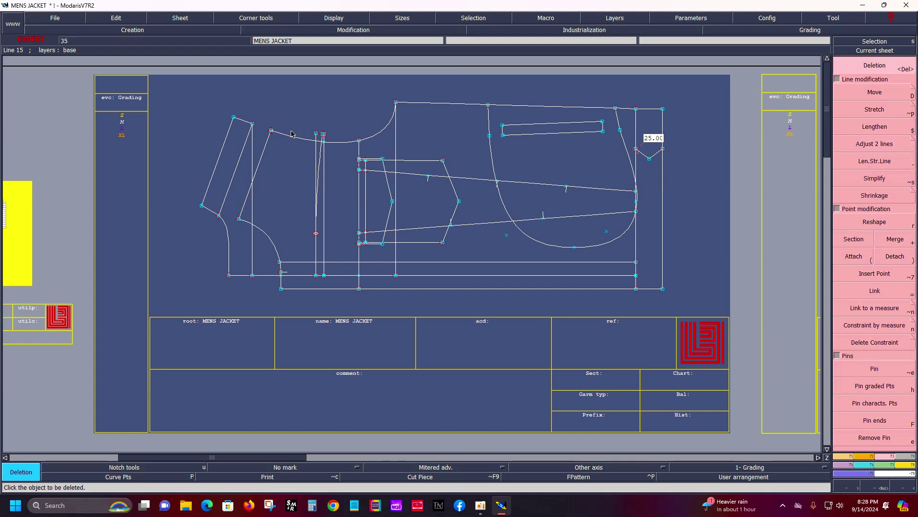
{"action": "left_click", "coordinate": [318, 173]}
{"action": "left_click", "coordinate": [316, 179]}
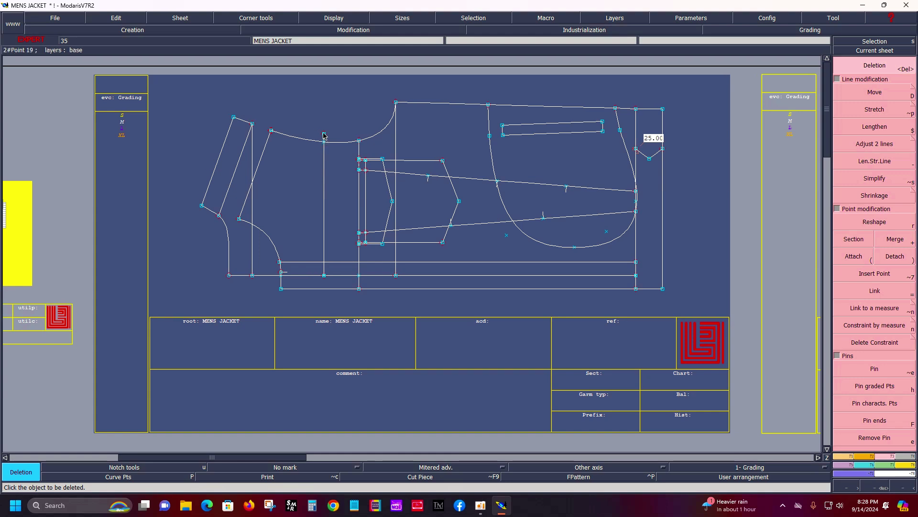
{"action": "left_click", "coordinate": [324, 160]}
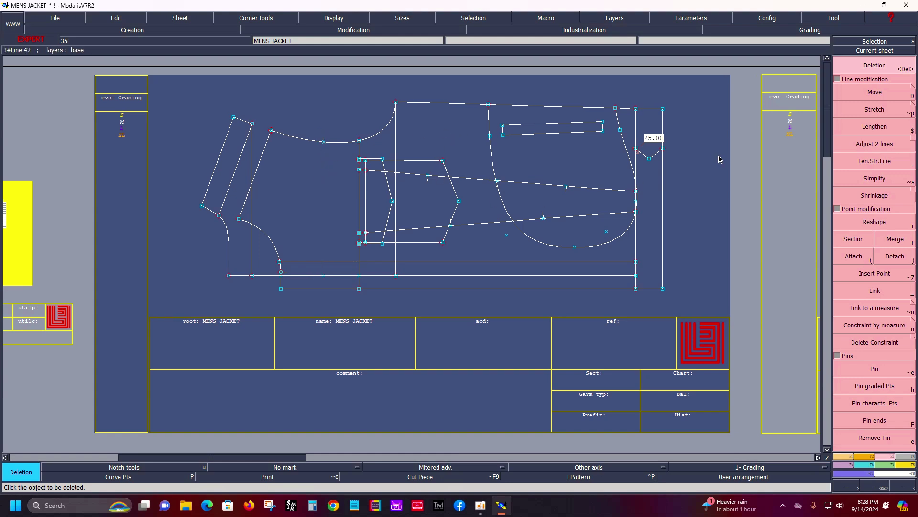
Delete the vertical line left of centre, the strip piece's edges and a short upper-left line
{"action": "left_click", "coordinate": [253, 219]}
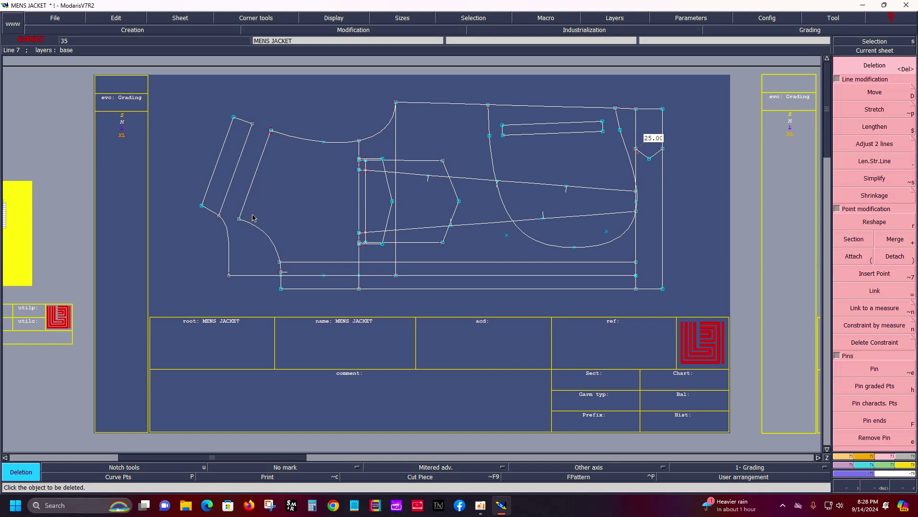
{"action": "left_click", "coordinate": [238, 162]}
{"action": "left_click", "coordinate": [238, 123]}
{"action": "left_click", "coordinate": [222, 148]}
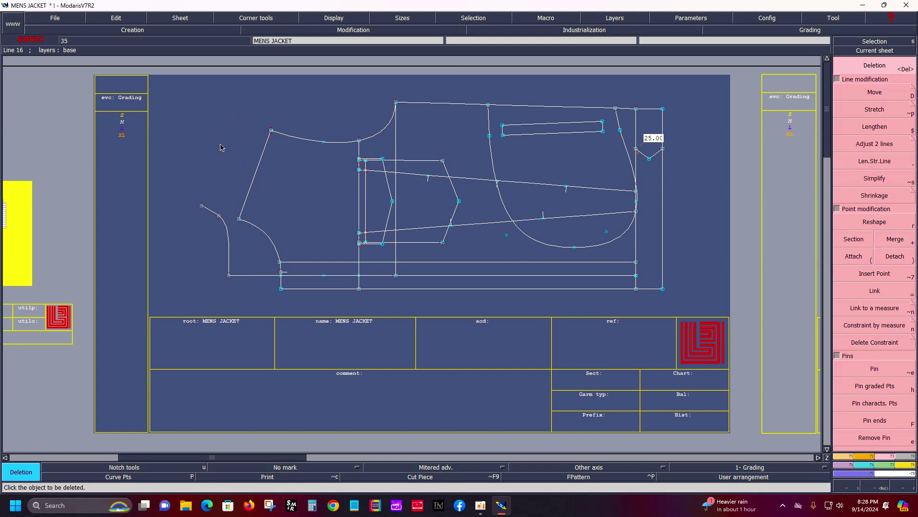
{"action": "left_click", "coordinate": [210, 214]}
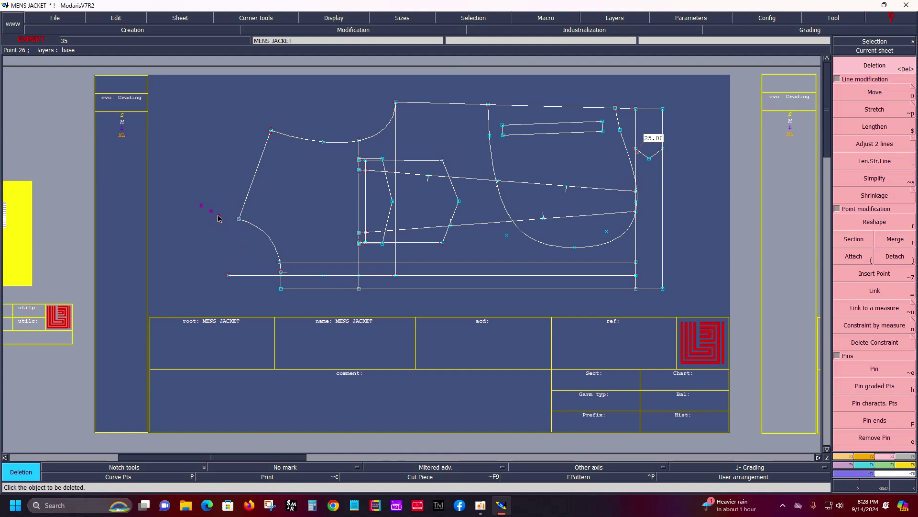
Trim the left overhang of the bottom line with Adjust 2 lines
{"action": "left_click", "coordinate": [875, 144]}
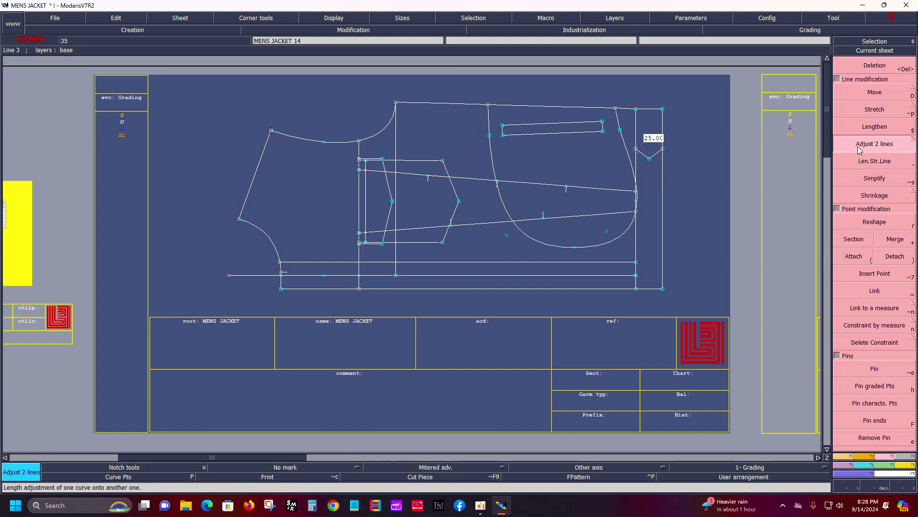
{"action": "left_click", "coordinate": [292, 274]}
{"action": "left_click", "coordinate": [275, 247]}
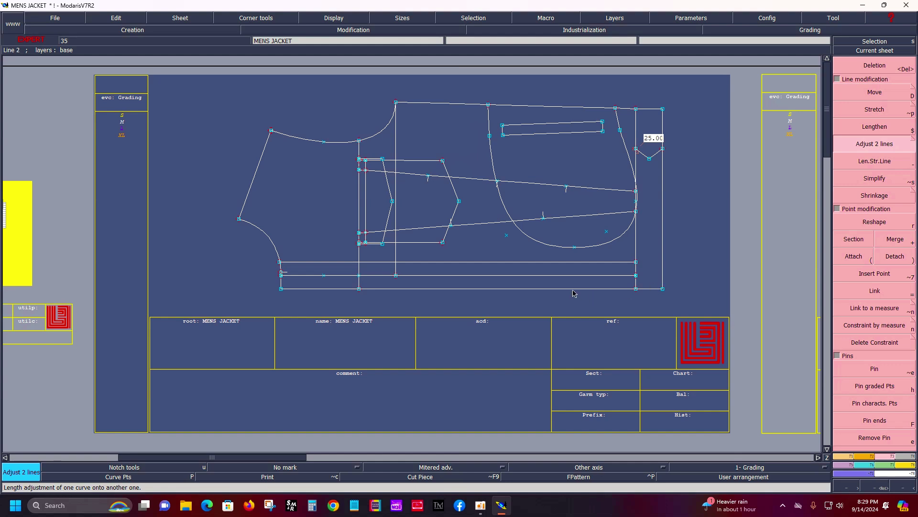
Attach the loose curve end onto the draft's top corner point, then reframe the whole draft
{"action": "key", "text": "z"}
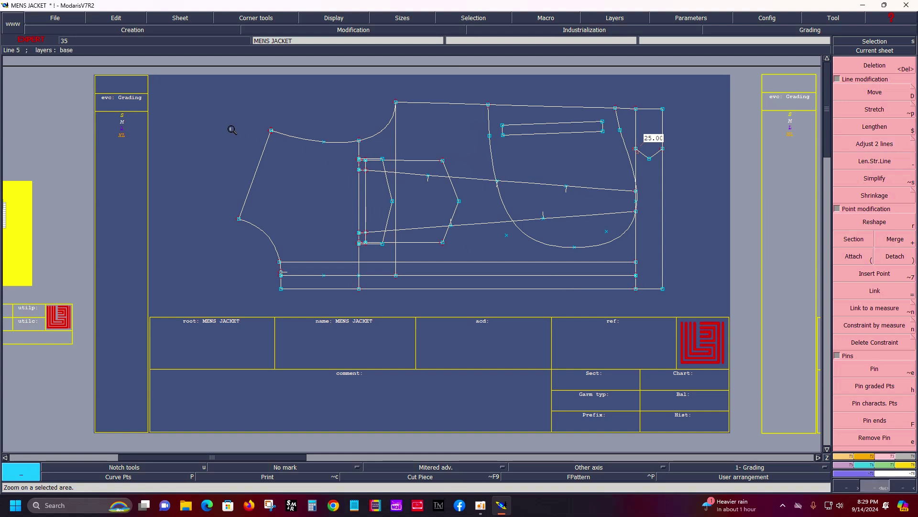
{"action": "left_click_drag", "start_coordinate": [228, 115], "coordinate": [325, 153]}
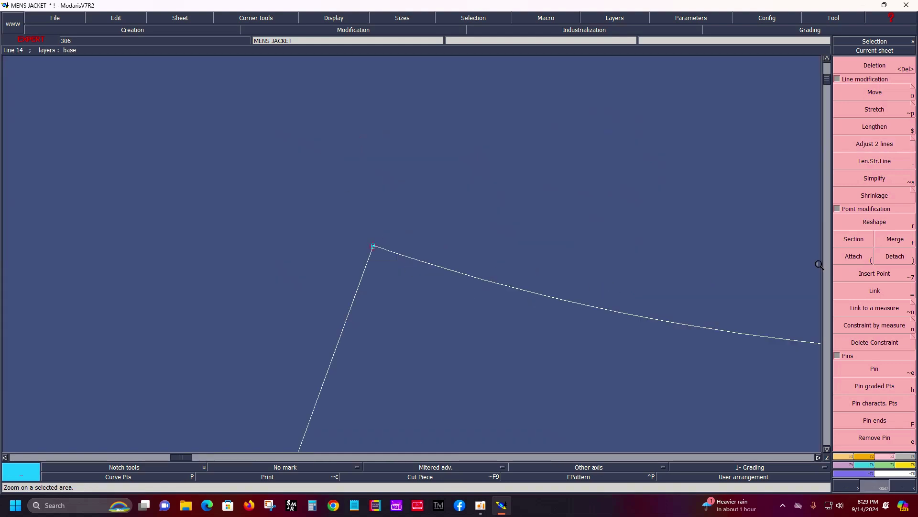
{"action": "left_click", "coordinate": [856, 262]}
{"action": "left_click", "coordinate": [374, 247]}
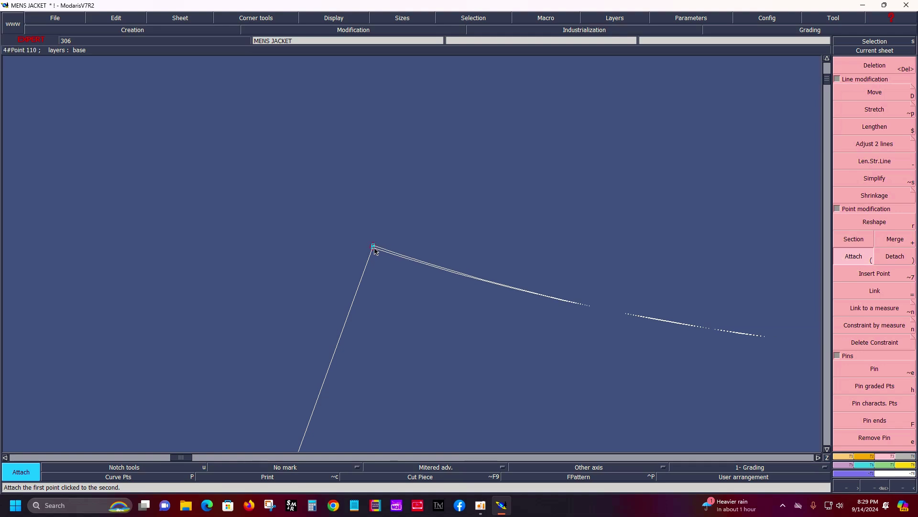
{"action": "key", "text": "Home"}
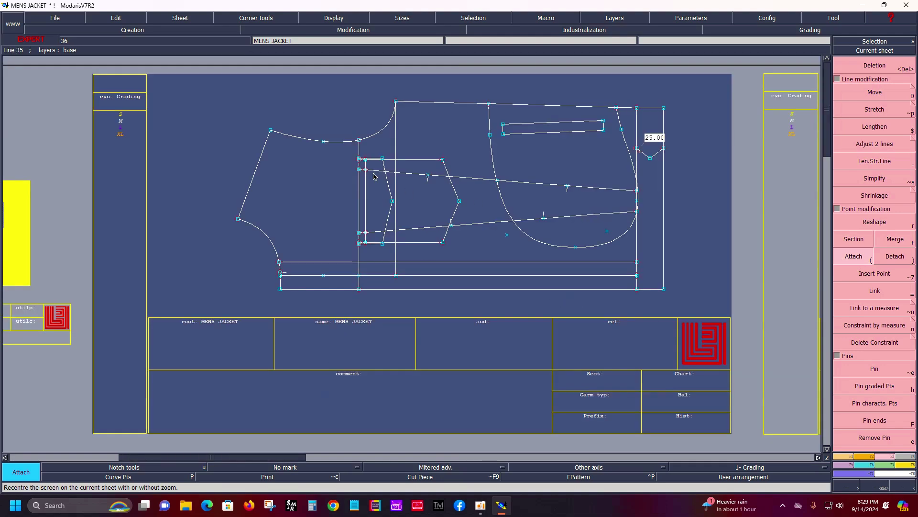
{"action": "key", "text": "z"}
{"action": "left_click_drag", "start_coordinate": [209, 73], "coordinate": [723, 302]}
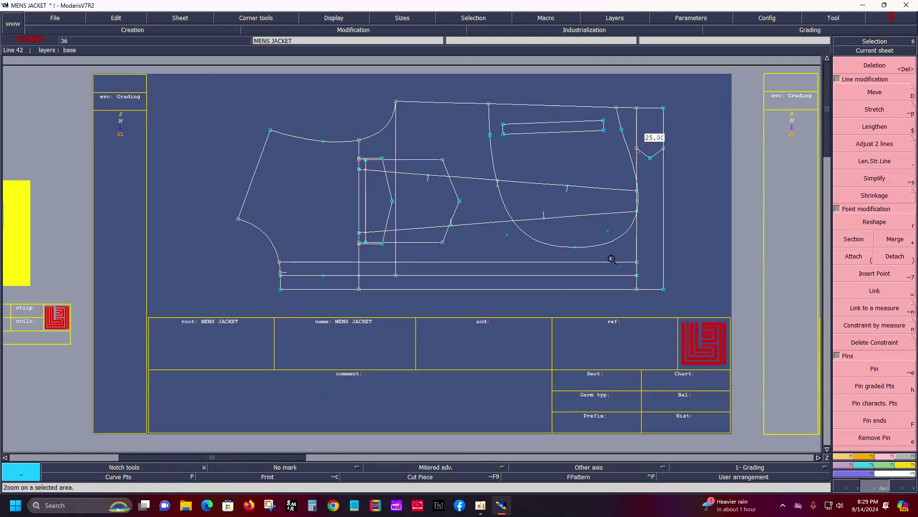
{"action": "left_click", "coordinate": [724, 303]}
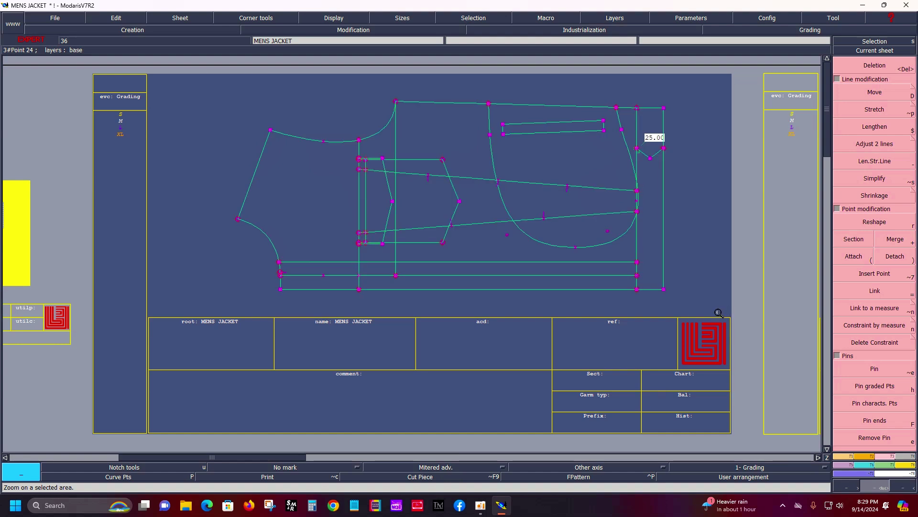
Preview and clear seam pieces from several zones, trace the left panel as a piece, and arrange all sheets
{"action": "left_click", "coordinate": [856, 284]}
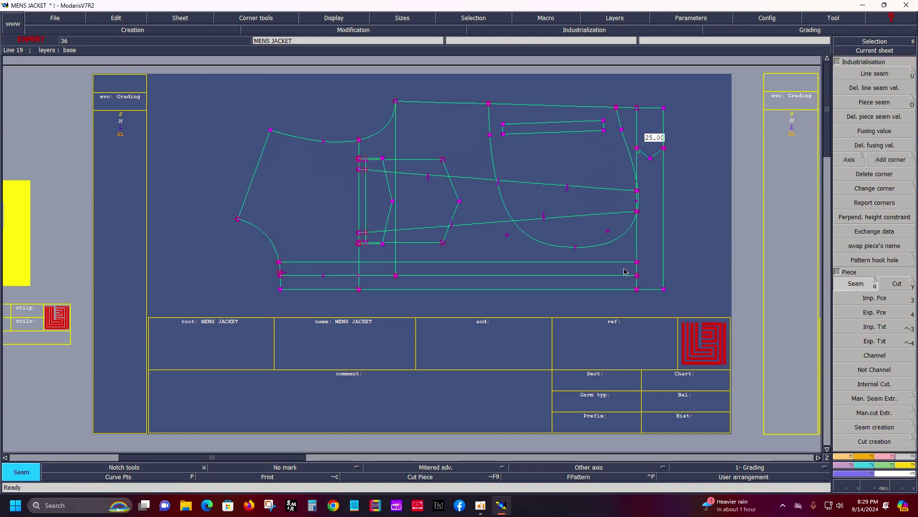
{"action": "left_click", "coordinate": [616, 282]}
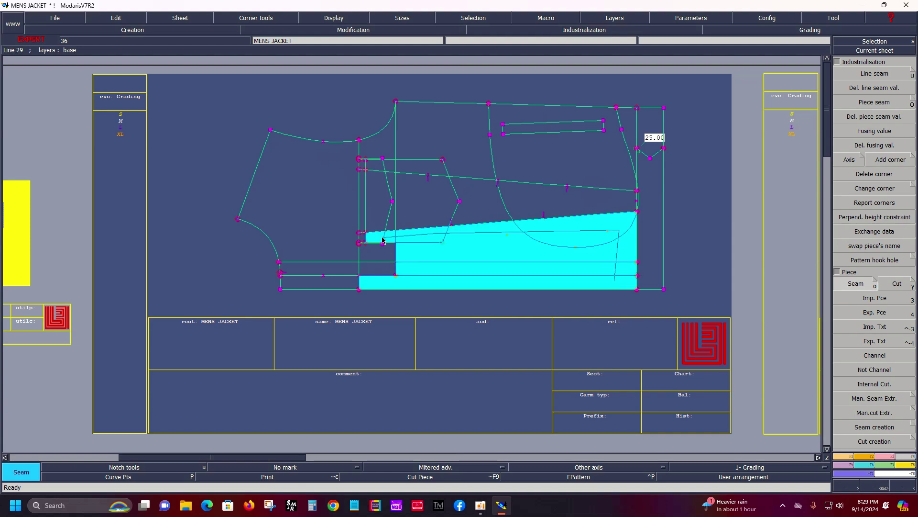
{"action": "left_click", "coordinate": [362, 239]}
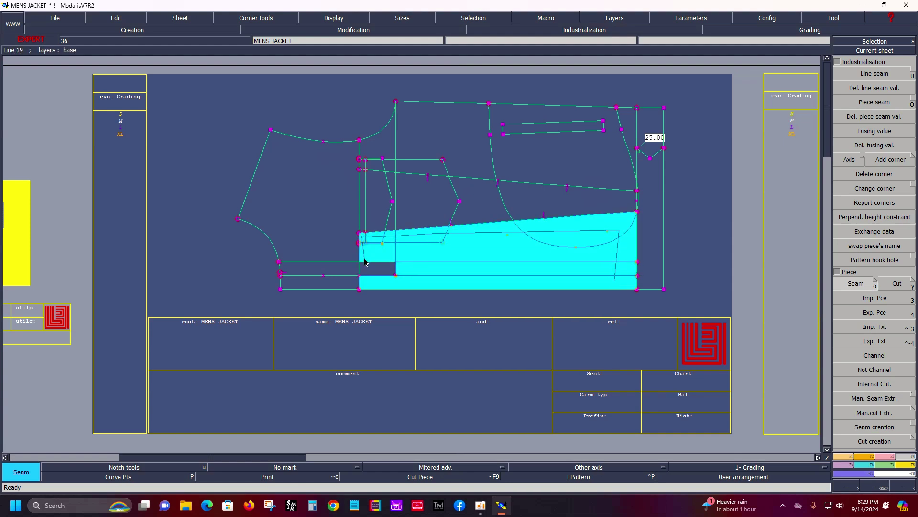
{"action": "left_click", "coordinate": [367, 276]}
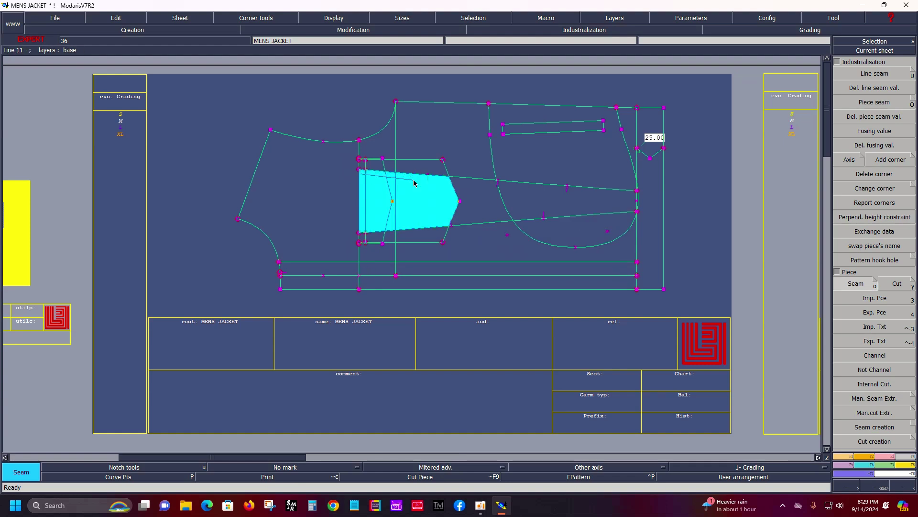
{"action": "left_click", "coordinate": [528, 192]}
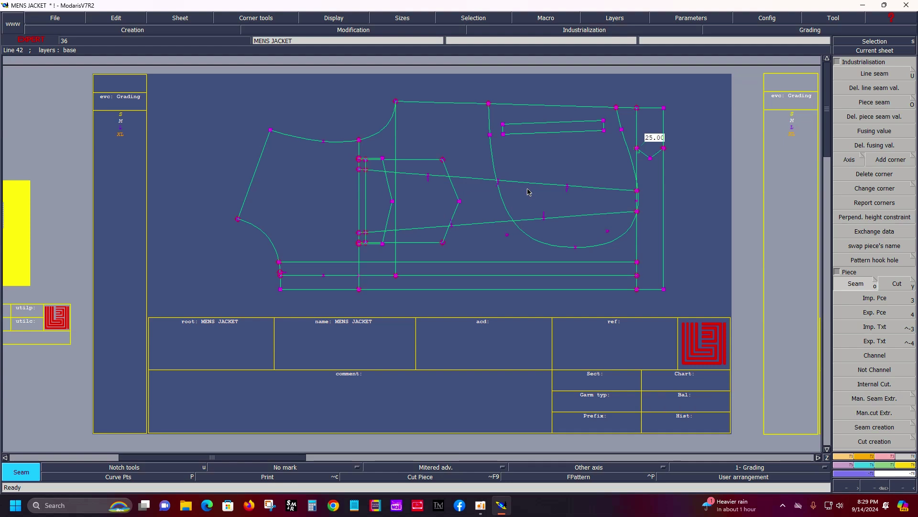
{"action": "mouse_move", "coordinate": [616, 171]}
{"action": "left_mouse_down"}
{"action": "mouse_move", "coordinate": [457, 144]}
{"action": "mouse_move", "coordinate": [372, 155]}
{"action": "left_mouse_up"}
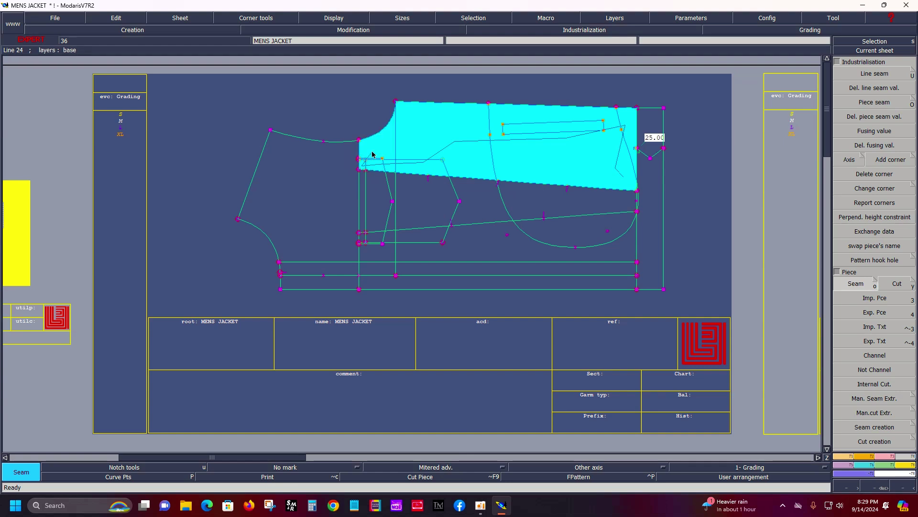
{"action": "left_click_drag", "start_coordinate": [373, 155], "coordinate": [372, 155]}
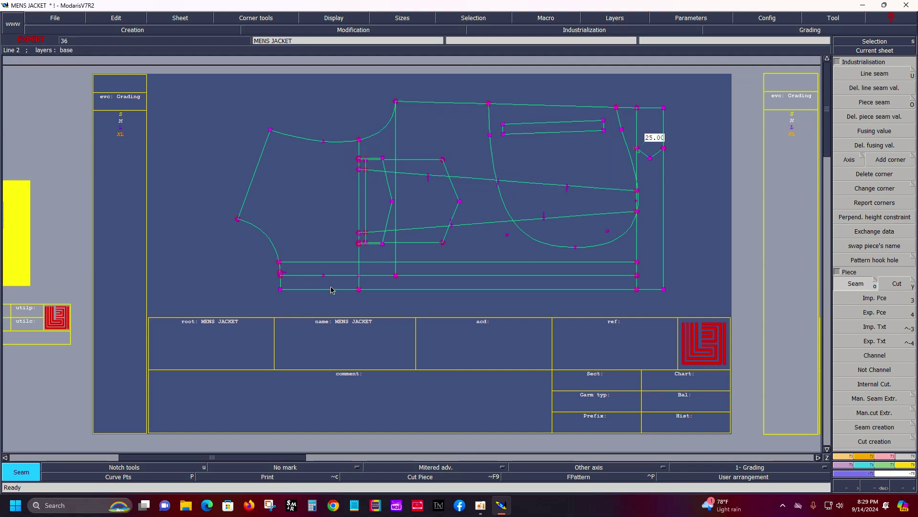
{"action": "left_click_drag", "start_coordinate": [329, 283], "coordinate": [317, 207]}
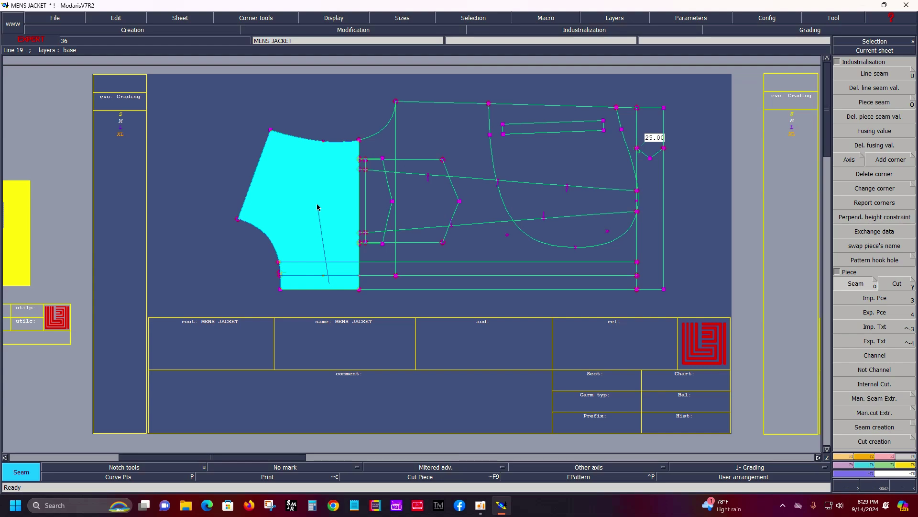
{"action": "key", "text": "F8"}
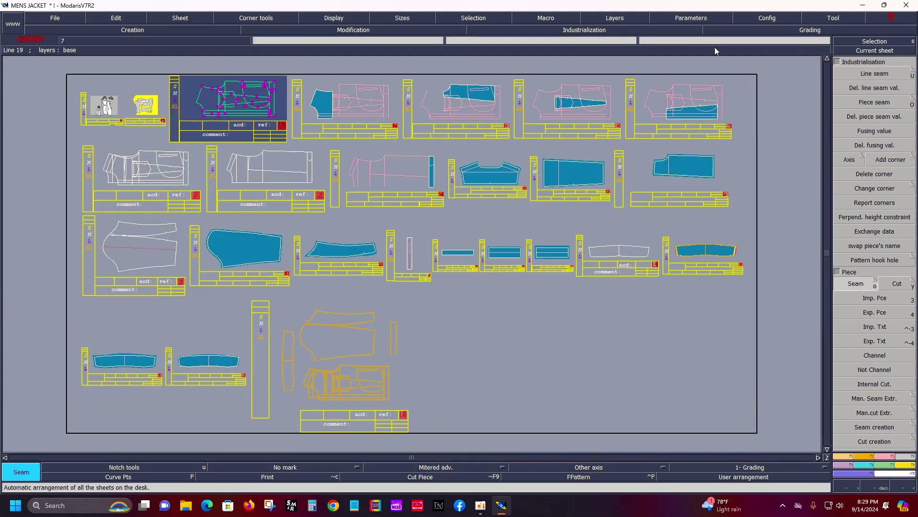
Open the new left panel piece's MENS JA16 sheet and enter the comment FRONT YOKE 1X2
{"action": "left_click", "coordinate": [875, 50]}
{"action": "left_click", "coordinate": [343, 107]}
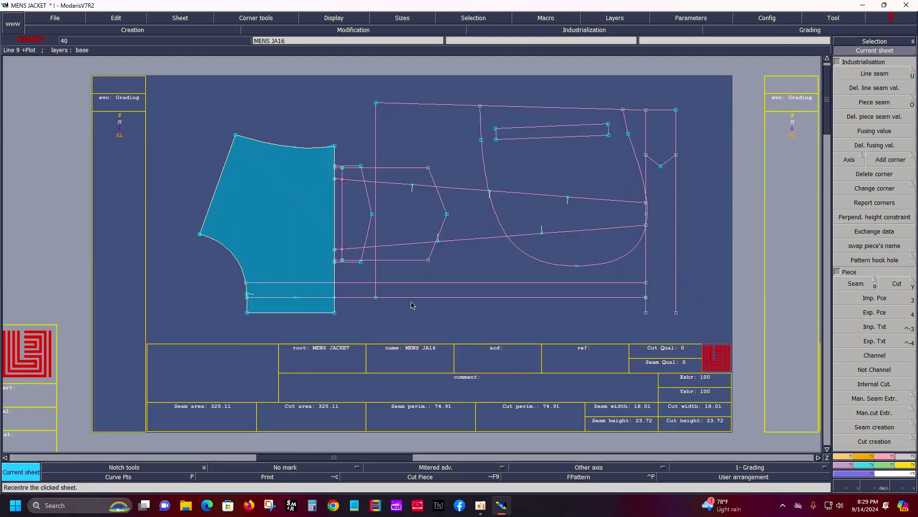
{"action": "left_click", "coordinate": [485, 381]}
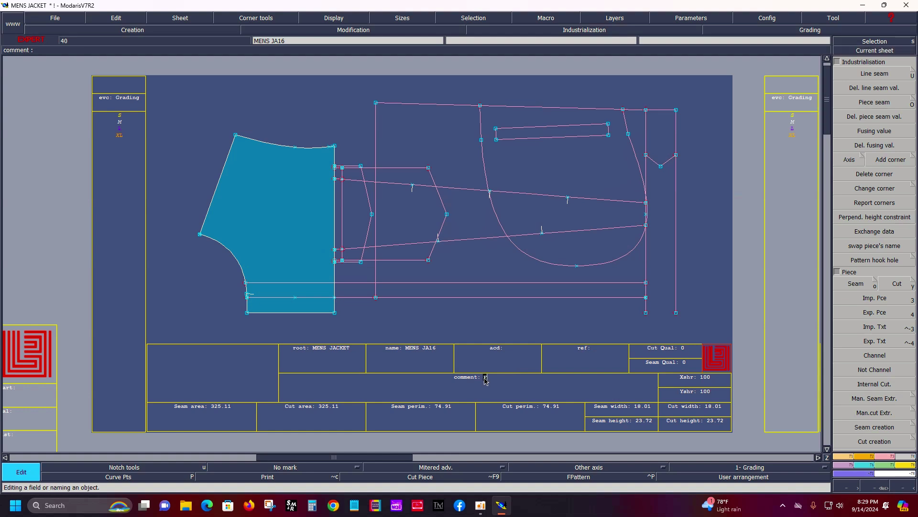
{"action": "type", "text": "FRONT YOKE 1X2"}
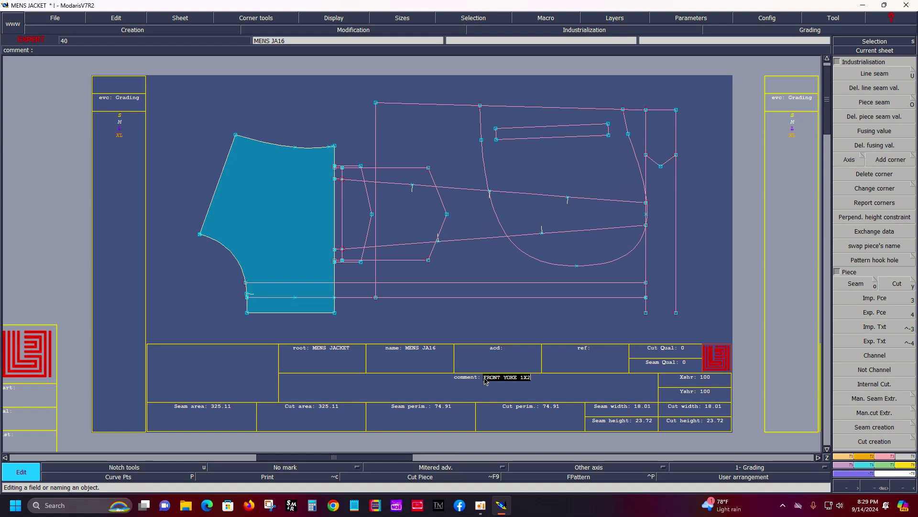
{"action": "key", "text": "Return"}
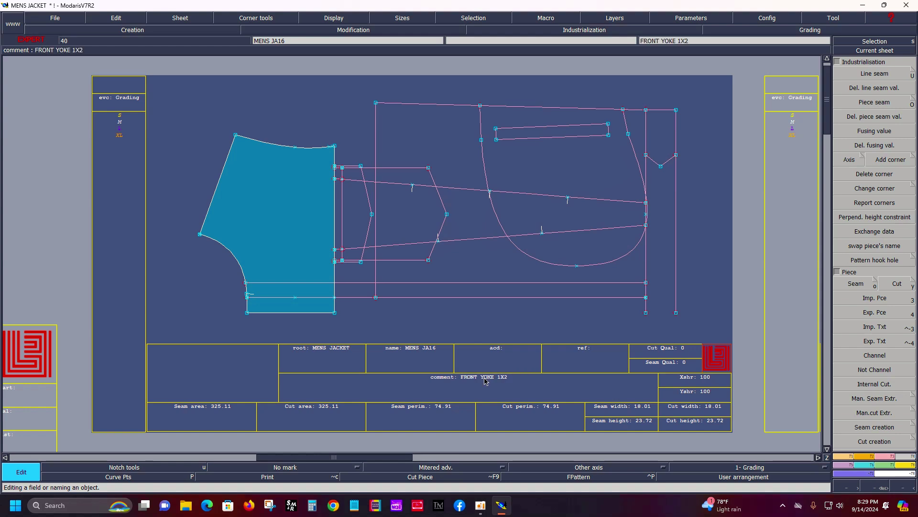
Delete the stray horizontal, top, long vertical and right-hand construction lines from the FRONT YOKE sheet
{"action": "left_click", "coordinate": [354, 30]}
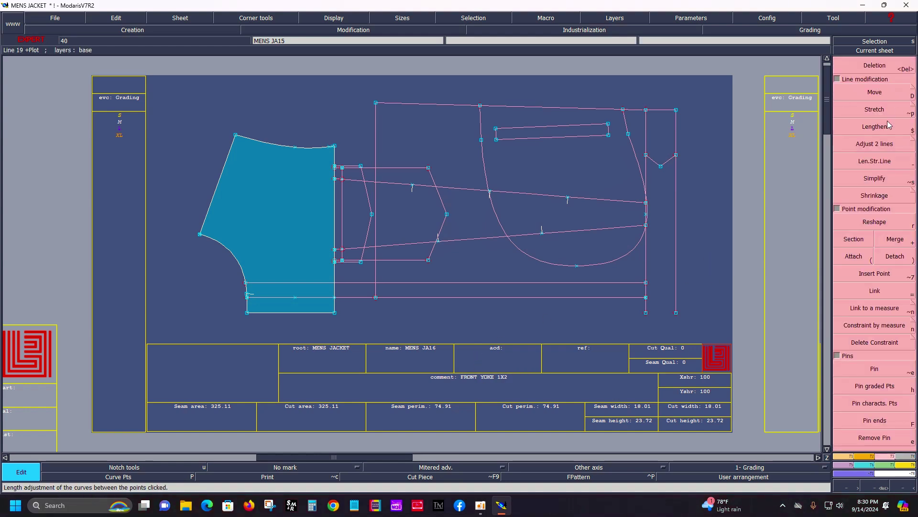
{"action": "left_click", "coordinate": [875, 144]}
{"action": "left_click", "coordinate": [328, 286]}
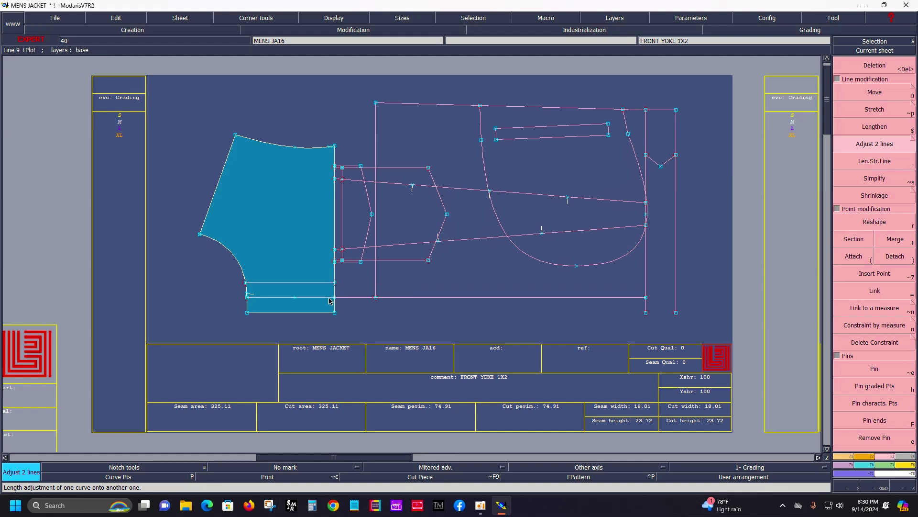
{"action": "left_click", "coordinate": [331, 295]}
{"action": "key", "text": "Delete"}
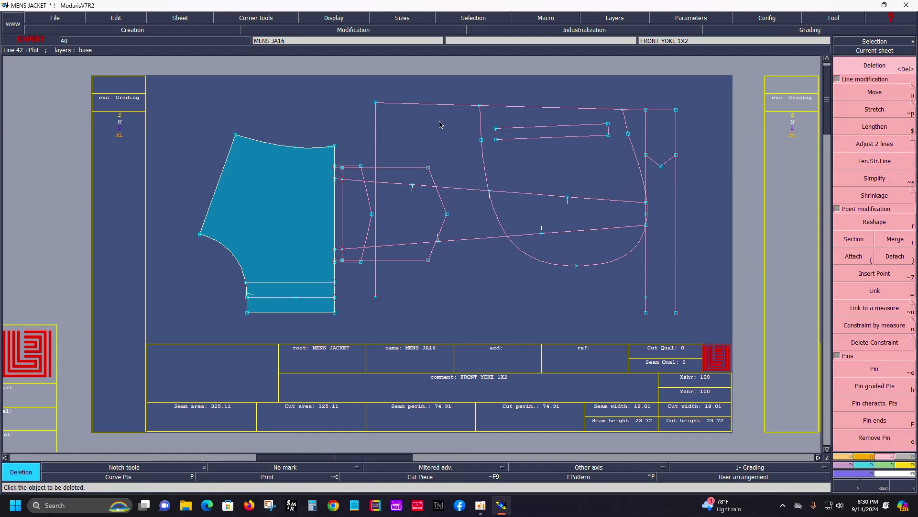
{"action": "left_click", "coordinate": [440, 107]}
{"action": "left_click", "coordinate": [375, 143]}
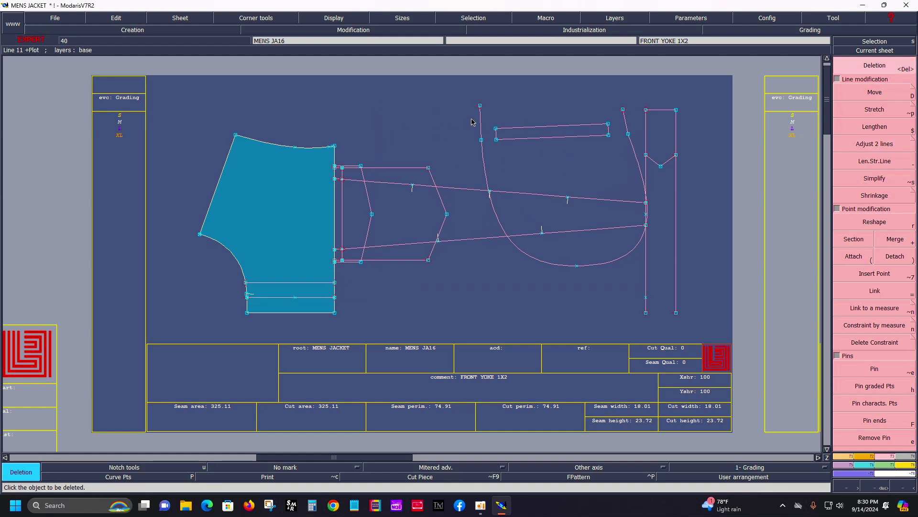
{"action": "left_click_drag", "start_coordinate": [476, 84], "coordinate": [721, 318]}
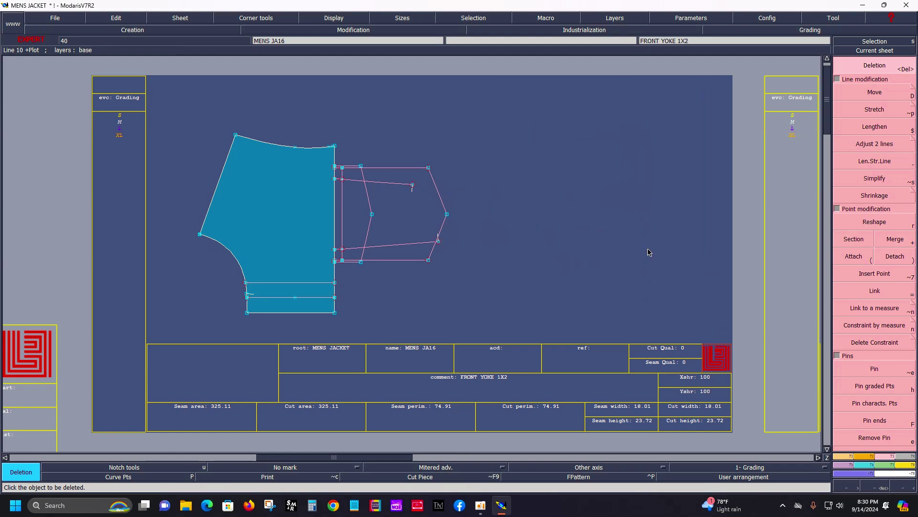
Zoom on the piece's right edge and delete the leftover slanted, horizontal and short pink lines
{"action": "key", "text": "z"}
{"action": "left_click_drag", "start_coordinate": [252, 130], "coordinate": [477, 300]}
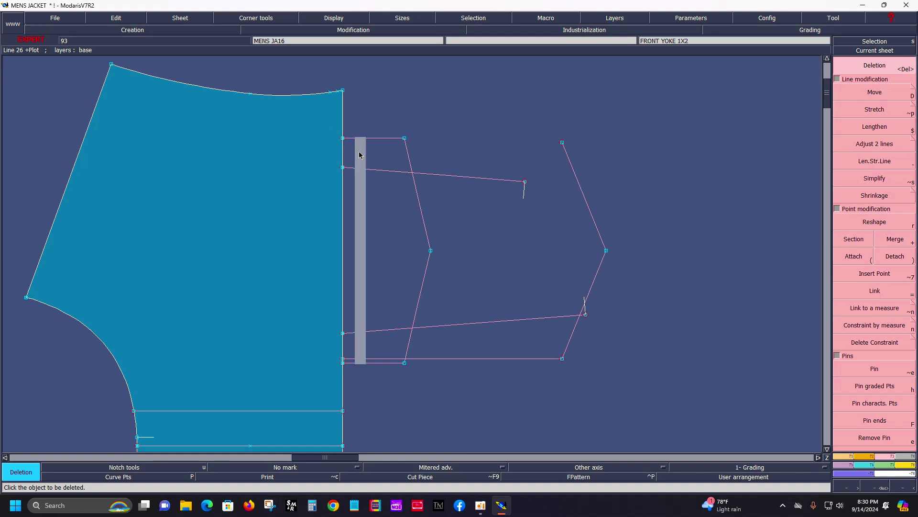
{"action": "left_click", "coordinate": [361, 155]}
{"action": "left_click", "coordinate": [356, 171]}
{"action": "left_click", "coordinate": [377, 330]}
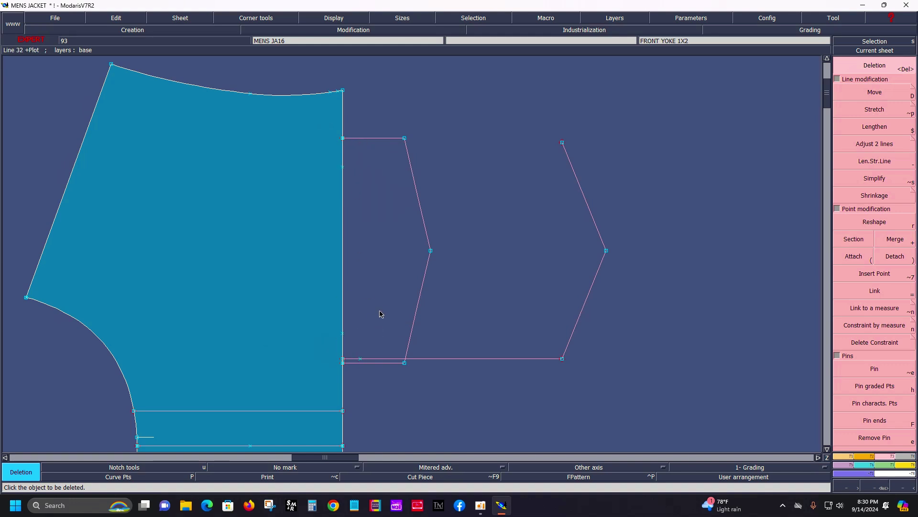
{"action": "left_click", "coordinate": [372, 359]}
{"action": "left_click", "coordinate": [366, 363]}
{"action": "left_click", "coordinate": [365, 138]}
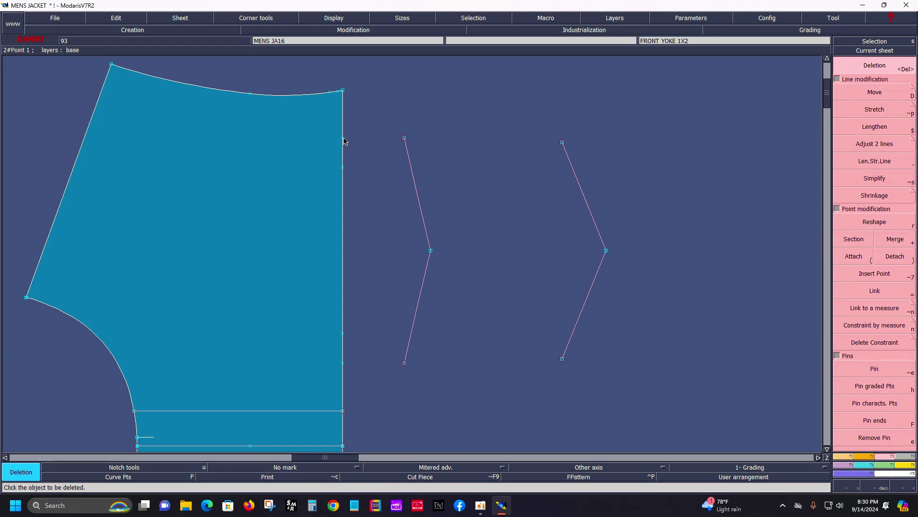
Add notches along the front yoke piece's right edge
{"action": "key", "text": "u"}
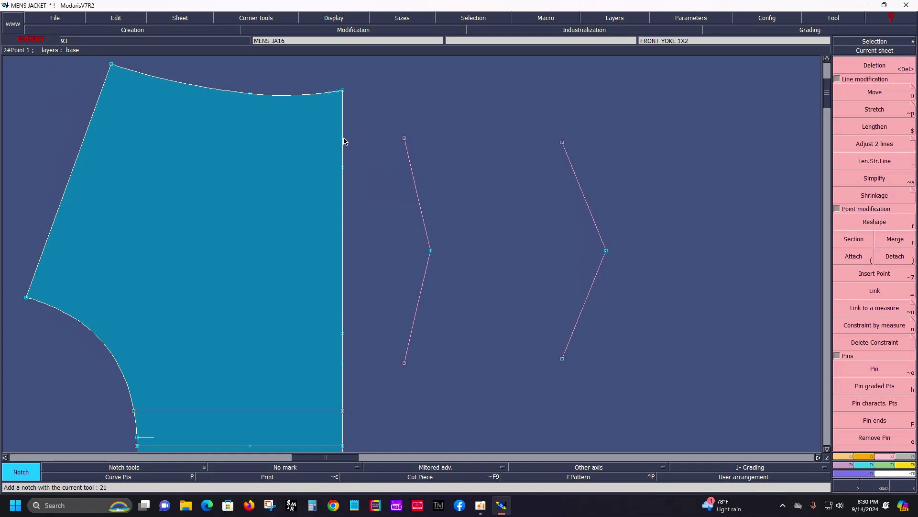
{"action": "left_click", "coordinate": [343, 166]}
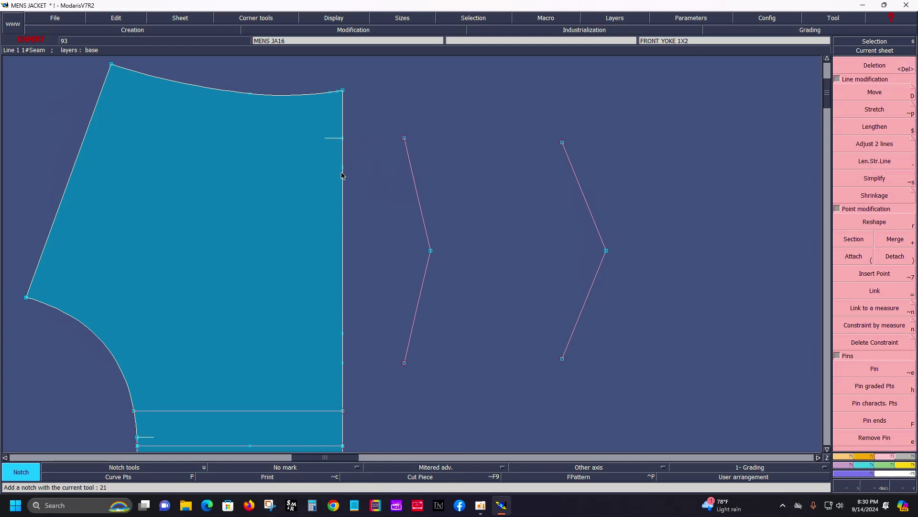
{"action": "left_click", "coordinate": [344, 338]}
{"action": "left_click", "coordinate": [343, 362]}
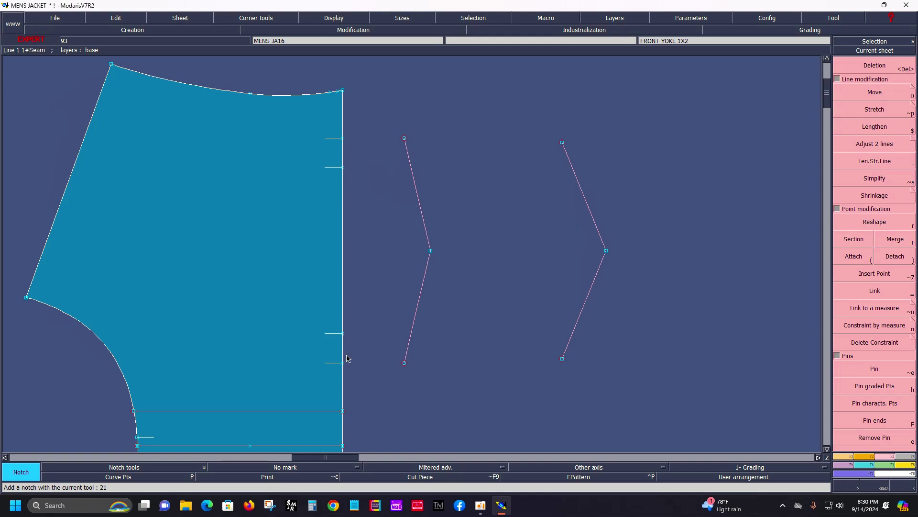
Delete the last pink construction line and both chevrons, then select the whole front yoke piece
{"action": "key", "text": "Delete"}
{"action": "left_click", "coordinate": [425, 225]}
{"action": "left_click", "coordinate": [424, 283]}
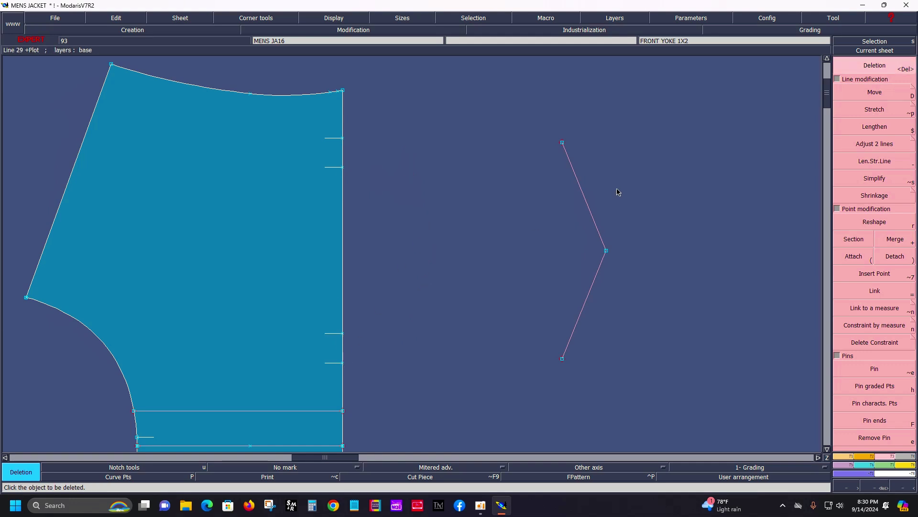
{"action": "left_click", "coordinate": [583, 205]}
{"action": "left_click", "coordinate": [590, 287]}
{"action": "middle_click", "coordinate": [543, 190]}
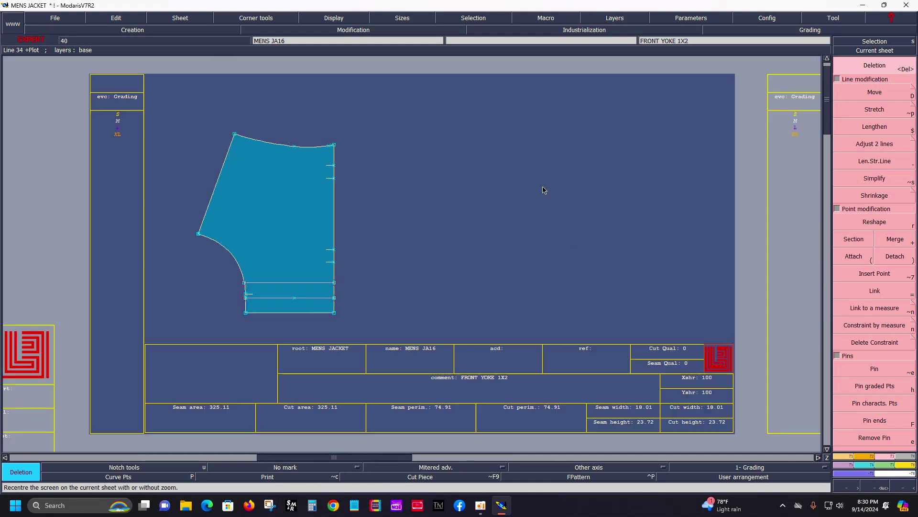
{"action": "left_click_drag", "start_coordinate": [156, 111], "coordinate": [425, 337]}
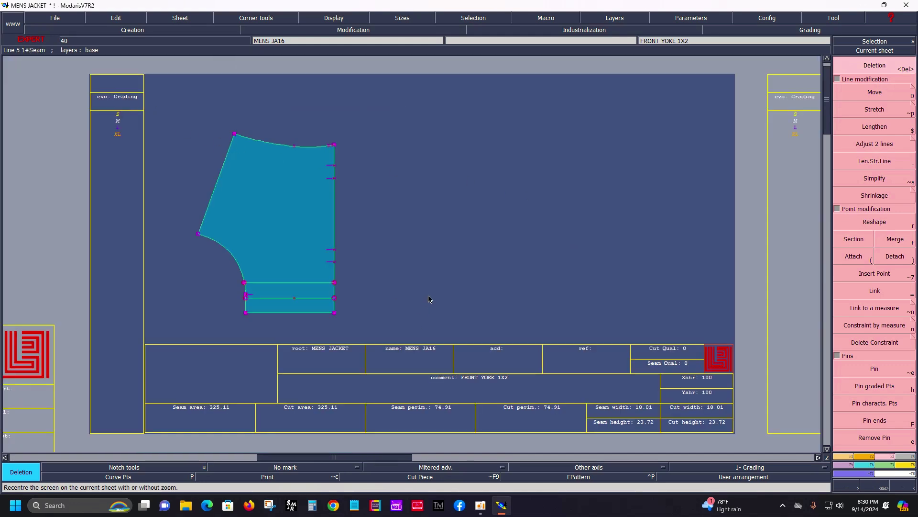
Apply a 1.00 cm seam allowance to the outline and adjust the armhole and yoke line values
{"action": "key", "text": "u"}
{"action": "left_click", "coordinate": [286, 146]}
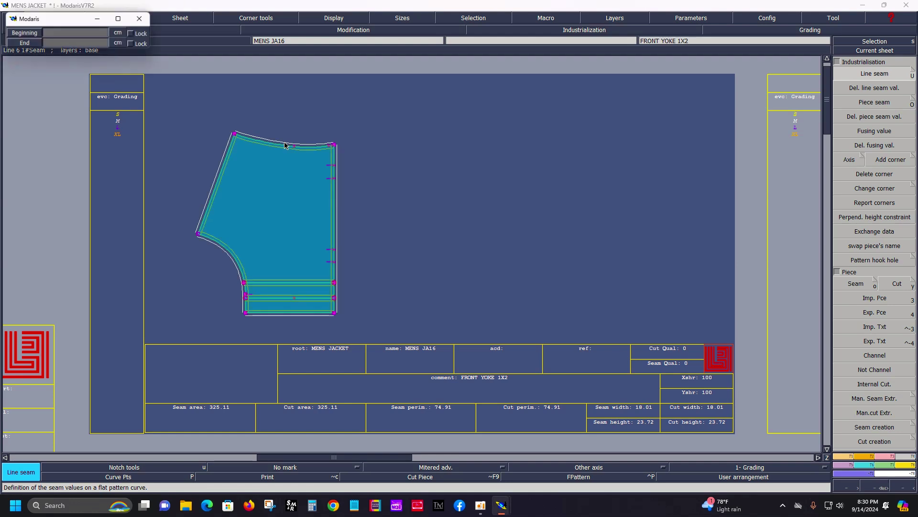
{"action": "key", "text": "Return"}
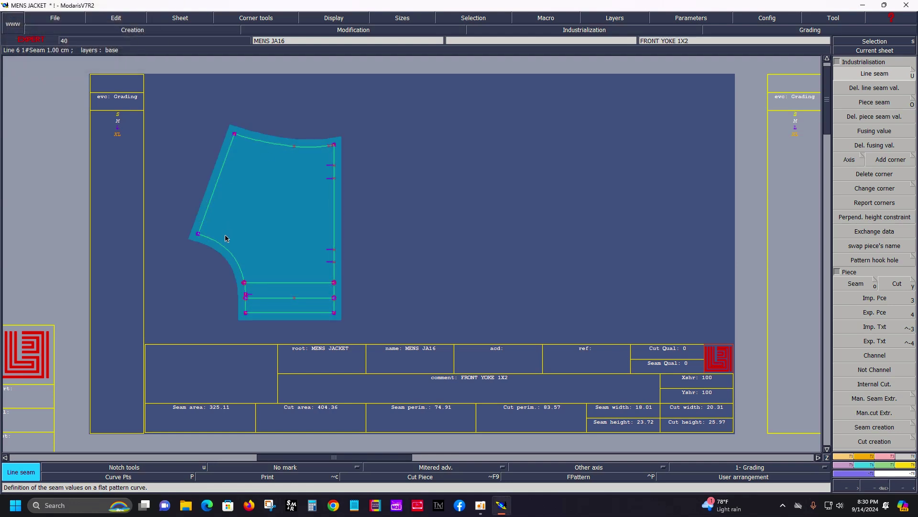
{"action": "left_click", "coordinate": [240, 275]}
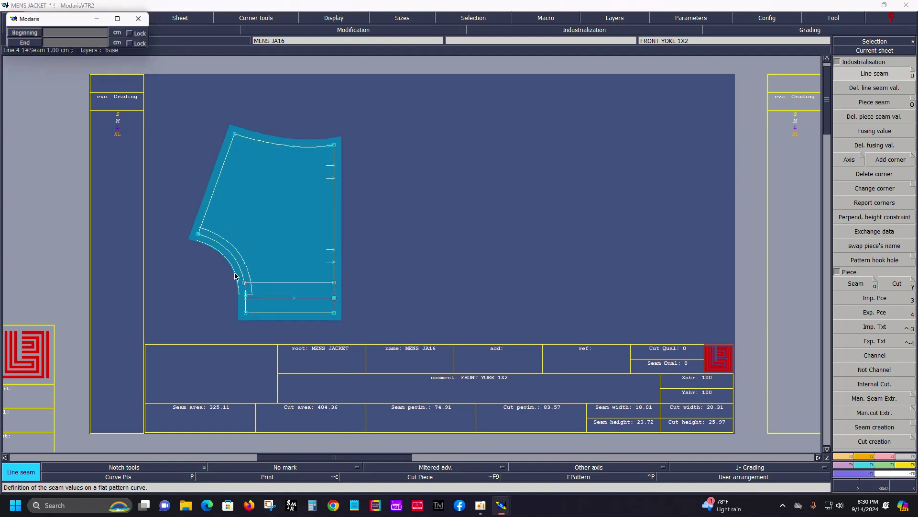
{"action": "key", "text": "Tab"}
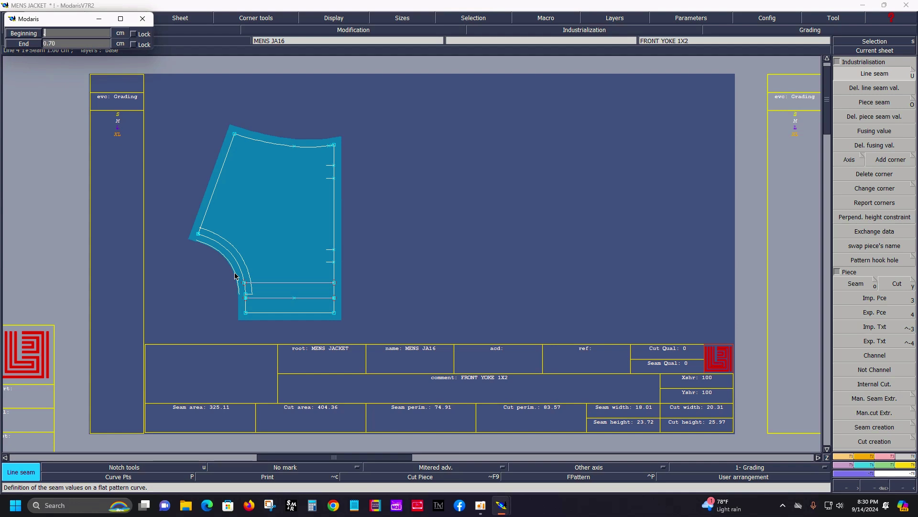
{"action": "key", "text": "Return"}
{"action": "middle_click_drag", "start_coordinate": [206, 249], "coordinate": [317, 333]}
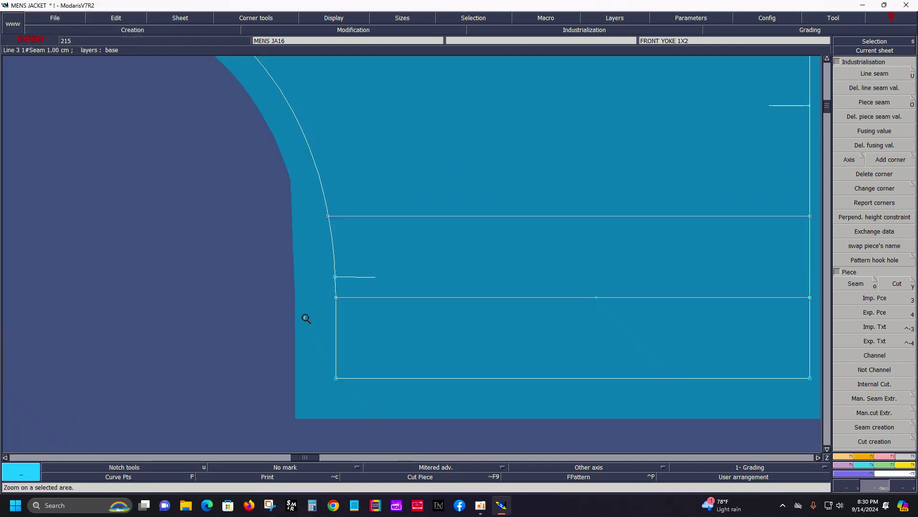
{"action": "left_click", "coordinate": [335, 330]}
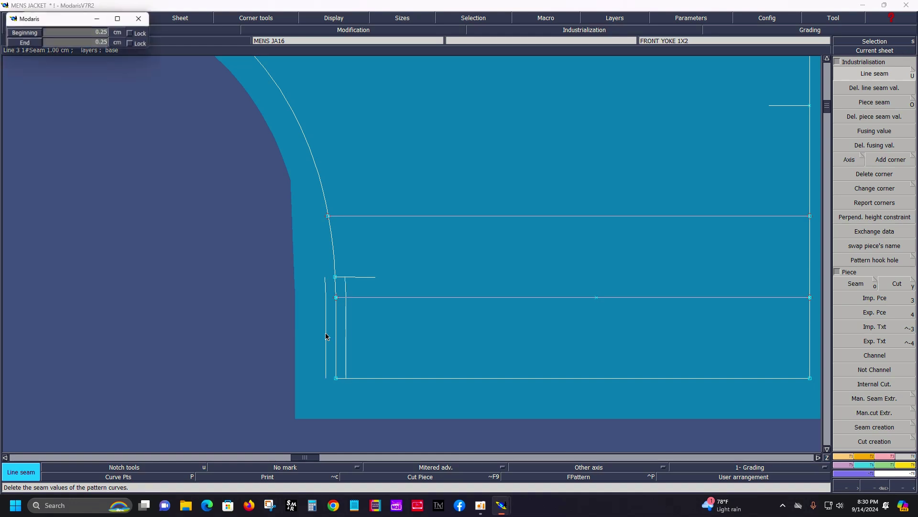
{"action": "key", "text": "Return"}
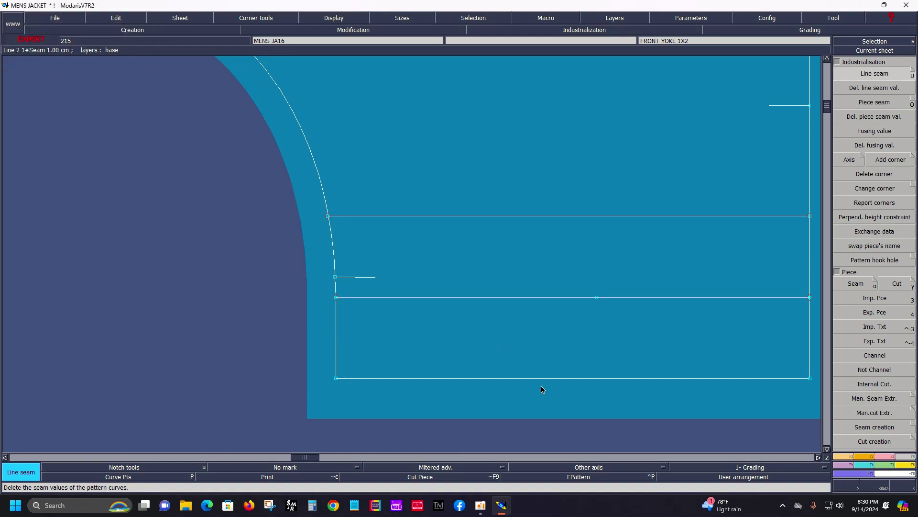
Measure the 4.00 cm gap, set the bottom line's seam allowance, and arrange all sheets
{"action": "key", "text": "m"}
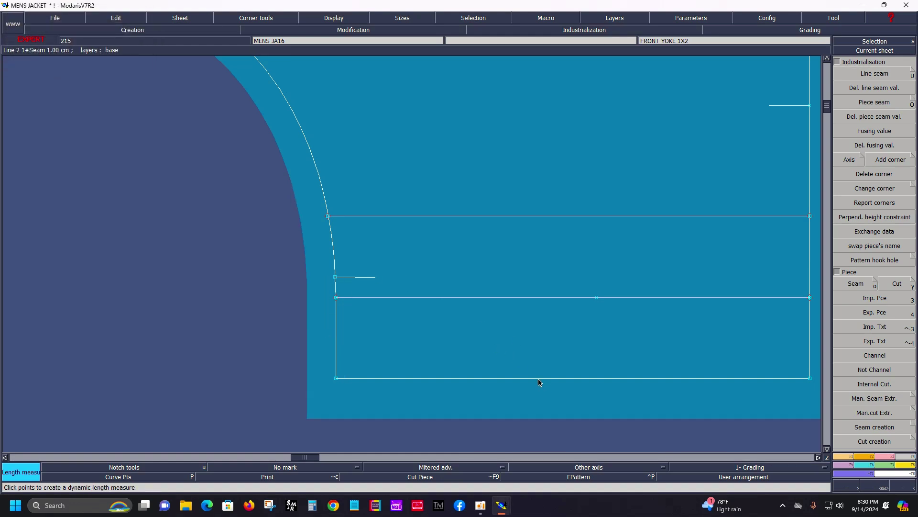
{"action": "left_click", "coordinate": [538, 378]}
{"action": "left_click", "coordinate": [522, 216]}
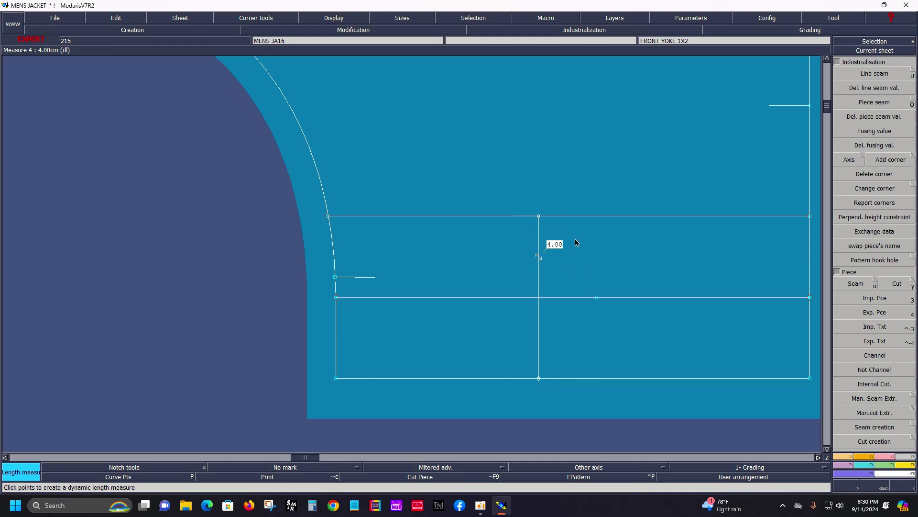
{"action": "key", "text": "Home"}
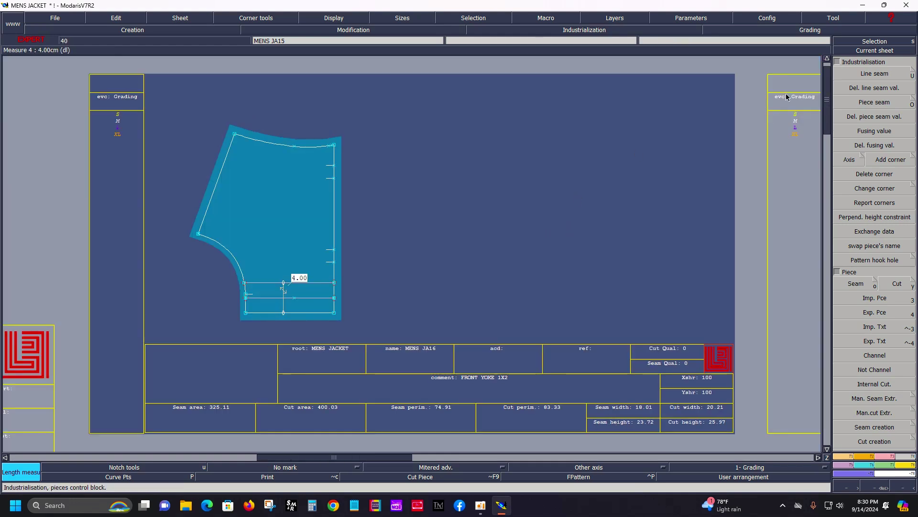
{"action": "left_click", "coordinate": [857, 74]}
{"action": "left_click", "coordinate": [295, 319]}
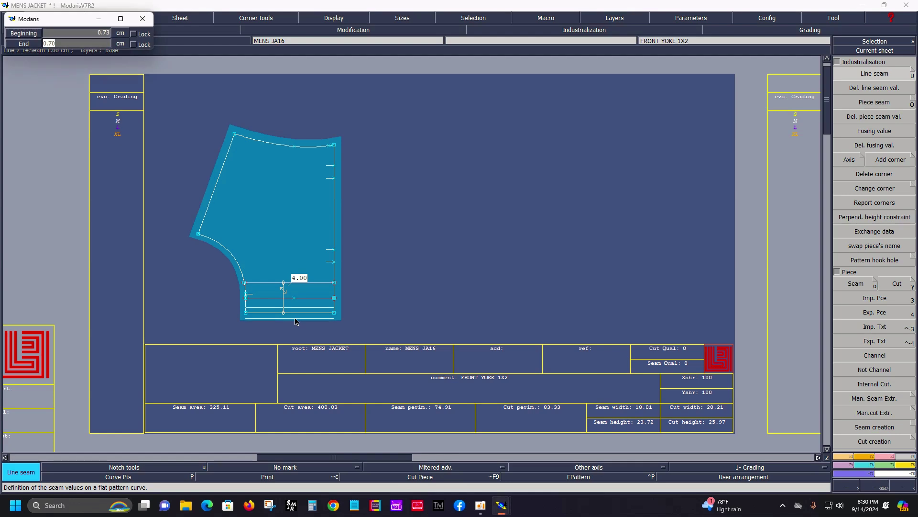
{"action": "key", "text": "Return"}
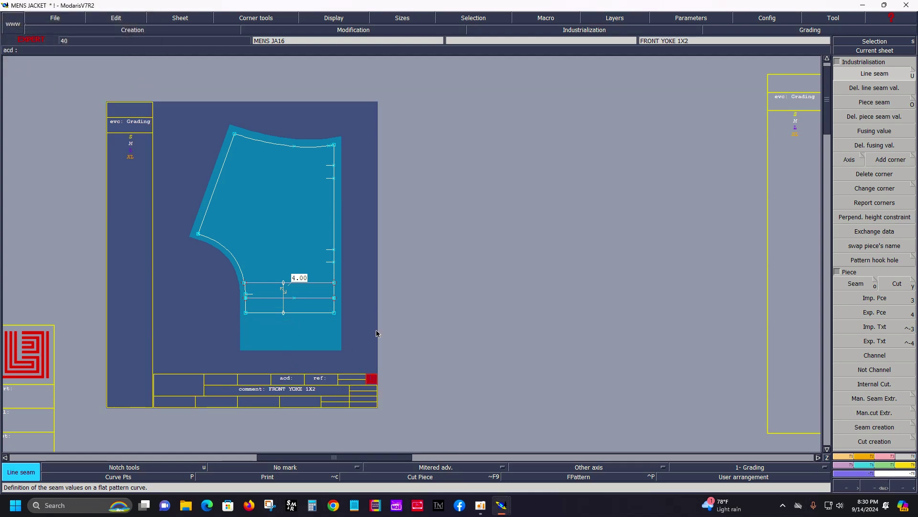
{"action": "key", "text": "F12"}
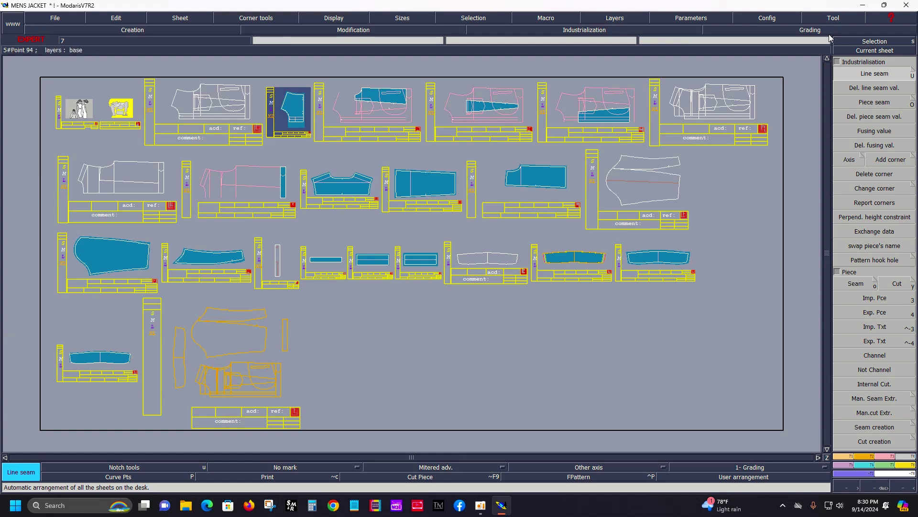
Open MENS JA15, delete two vertical construction lines and fit the upper-right line onto another
{"action": "left_click", "coordinate": [358, 108]}
{"action": "key", "text": "Delete"}
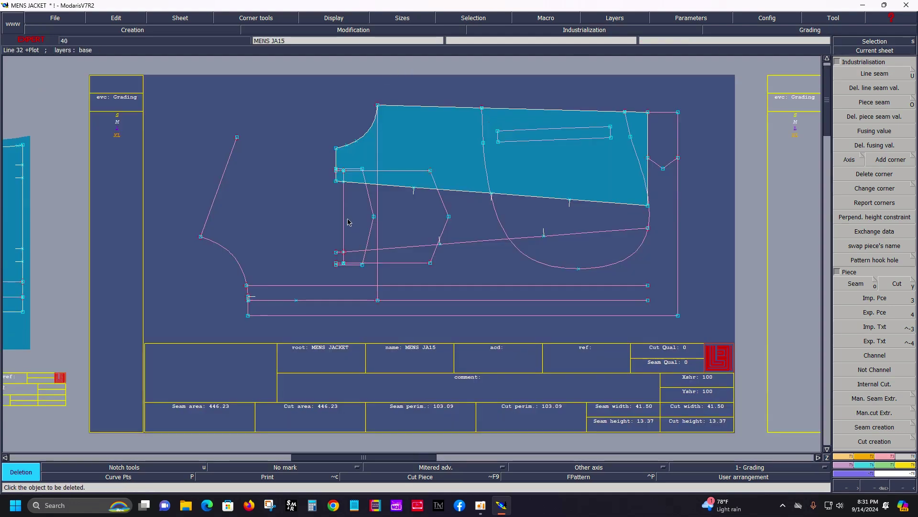
{"action": "left_click", "coordinate": [344, 210]}
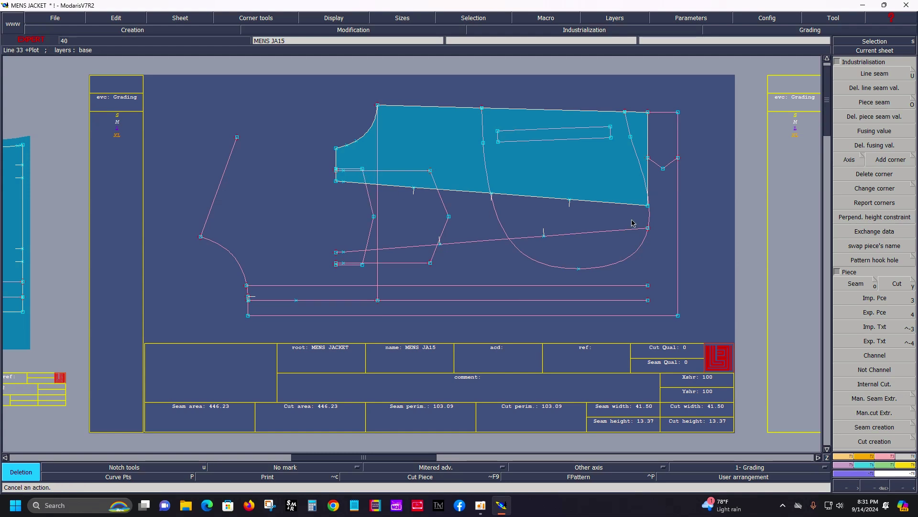
{"action": "key", "text": "F2"}
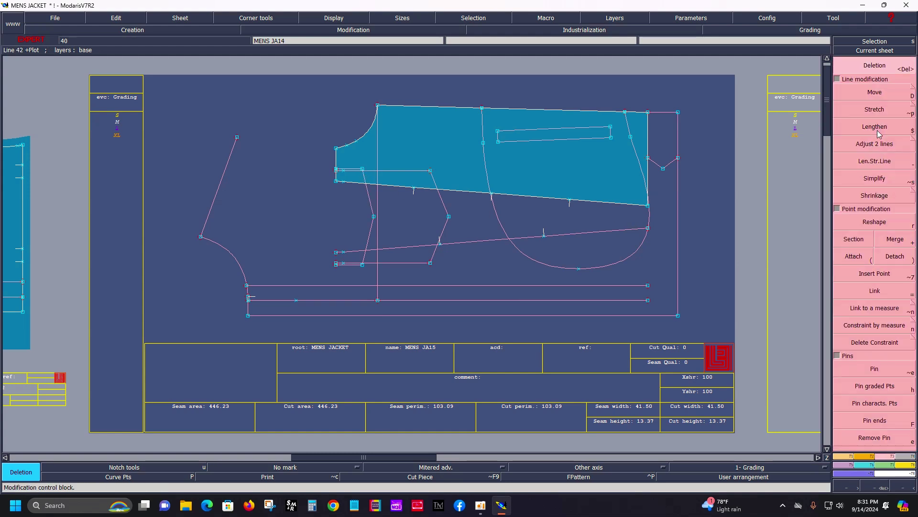
{"action": "left_click", "coordinate": [882, 143]}
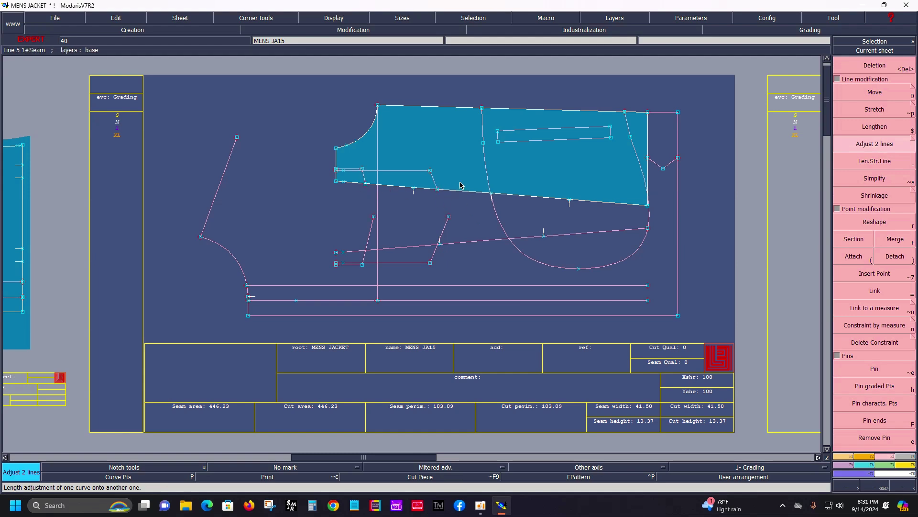
{"action": "left_click", "coordinate": [491, 189]}
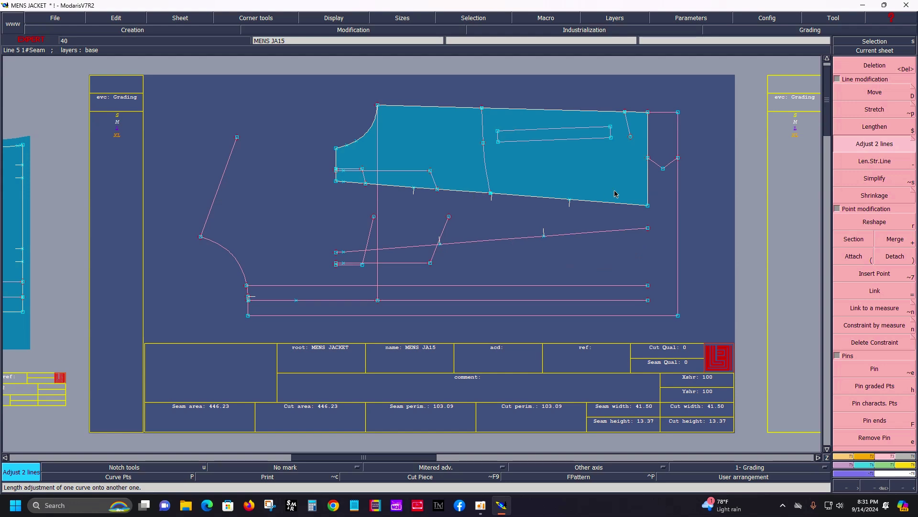
{"action": "key", "text": "Delete"}
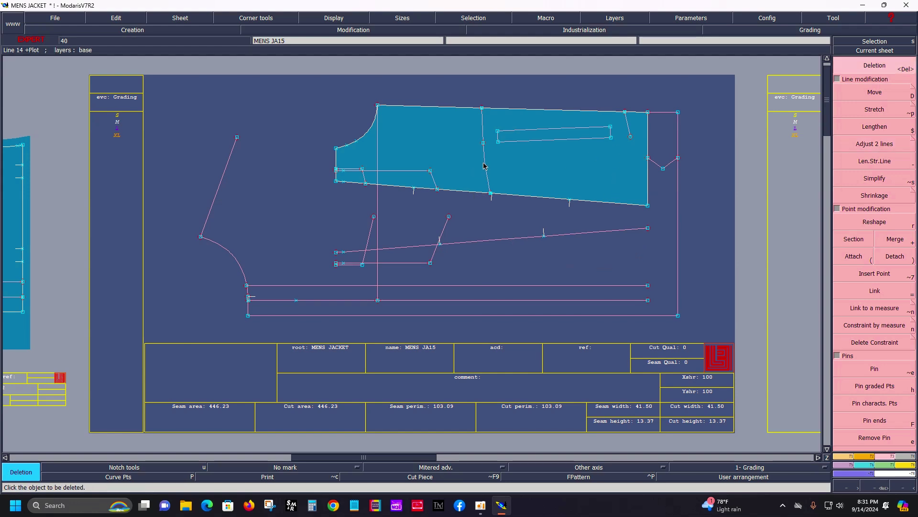
{"action": "left_click", "coordinate": [484, 136]}
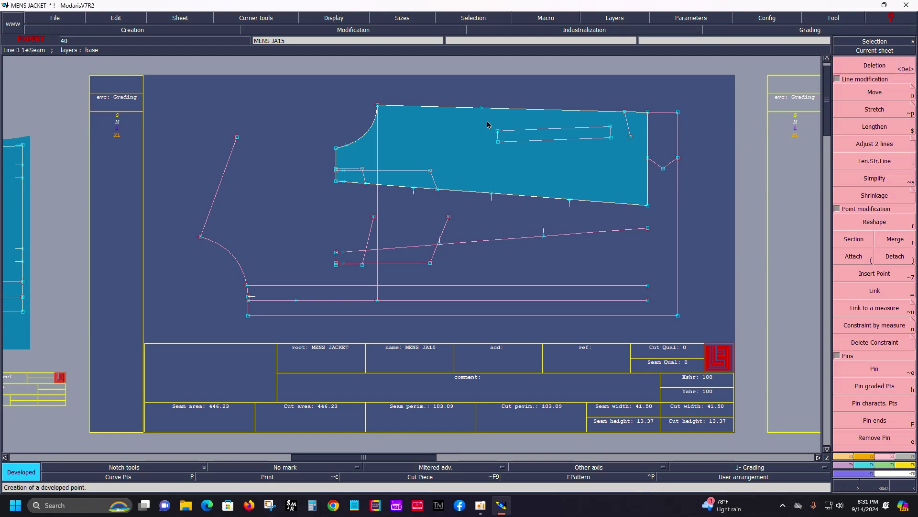
Delete a stray top-edge point and the diagonal and horizontal construction lines, undoing one wrong deletion
{"action": "key", "text": "F2"}
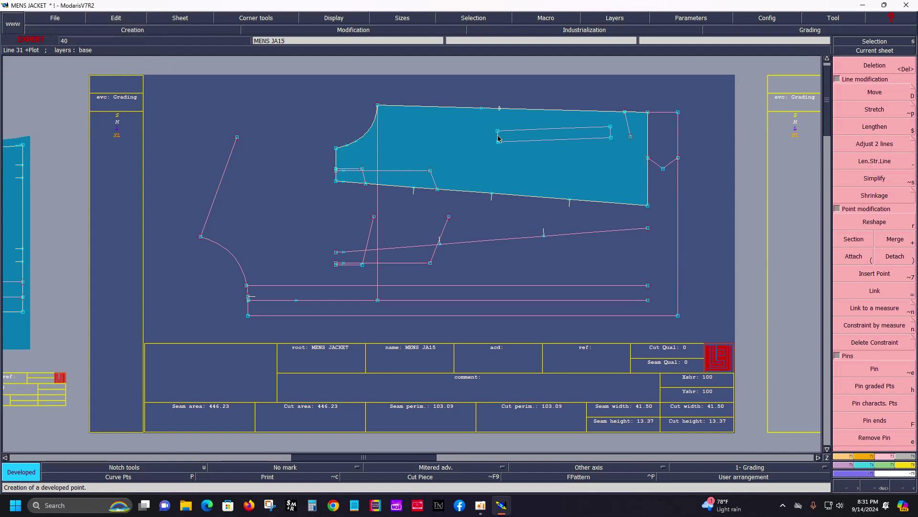
{"action": "key", "text": "u"}
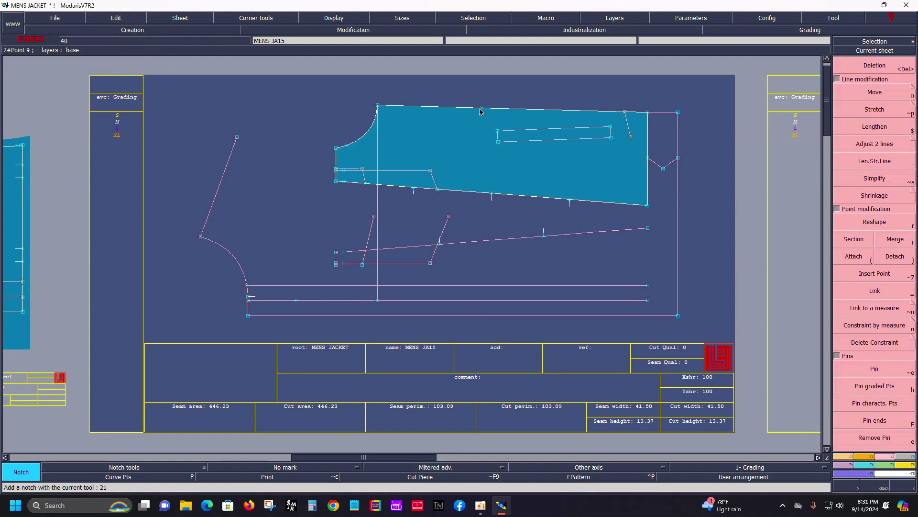
{"action": "key", "text": "Delete"}
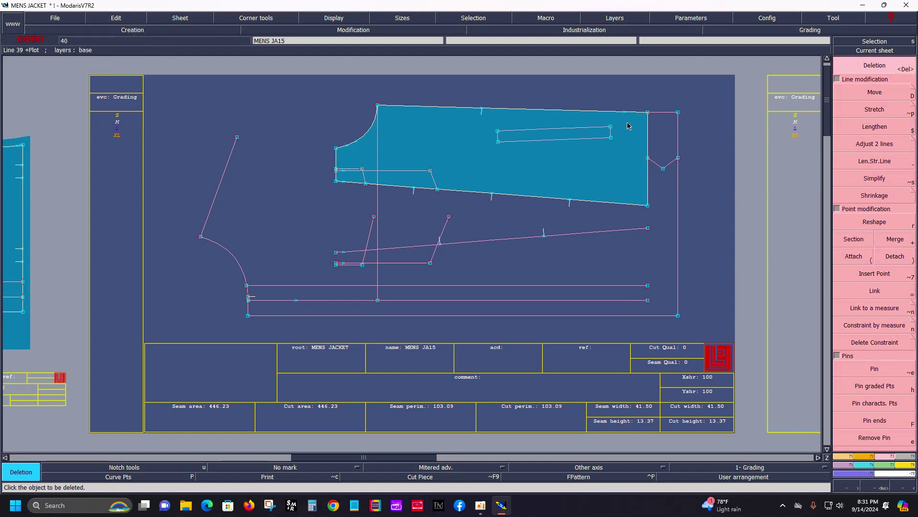
{"action": "left_click", "coordinate": [625, 116]}
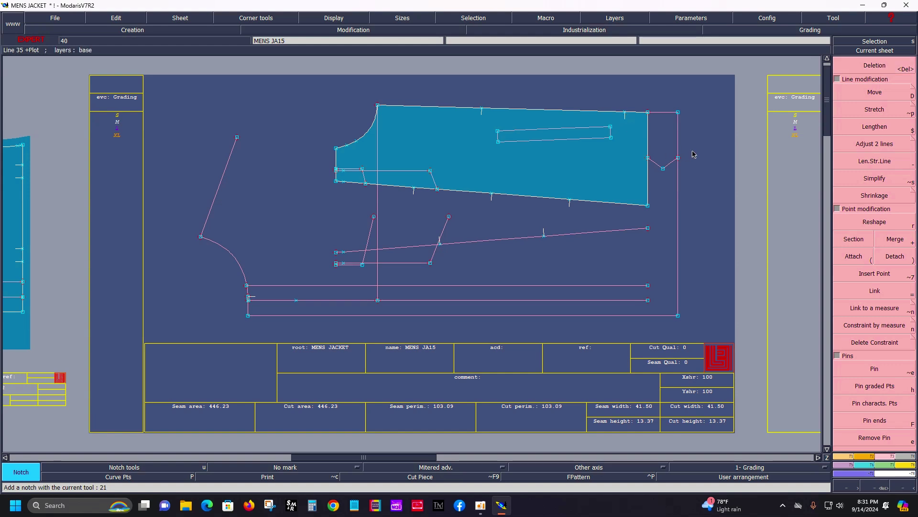
{"action": "key", "text": "Delete"}
{"action": "left_click", "coordinate": [598, 233]}
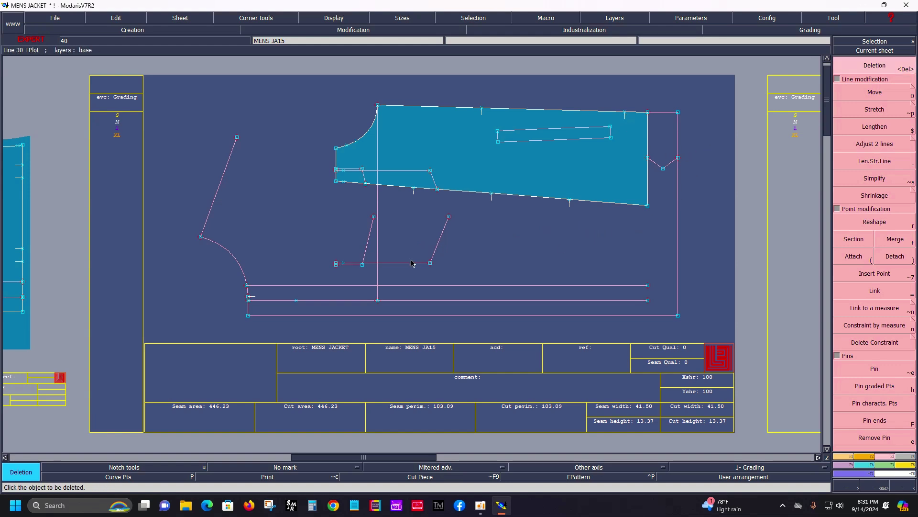
{"action": "left_click", "coordinate": [411, 263]}
{"action": "left_click", "coordinate": [377, 263]}
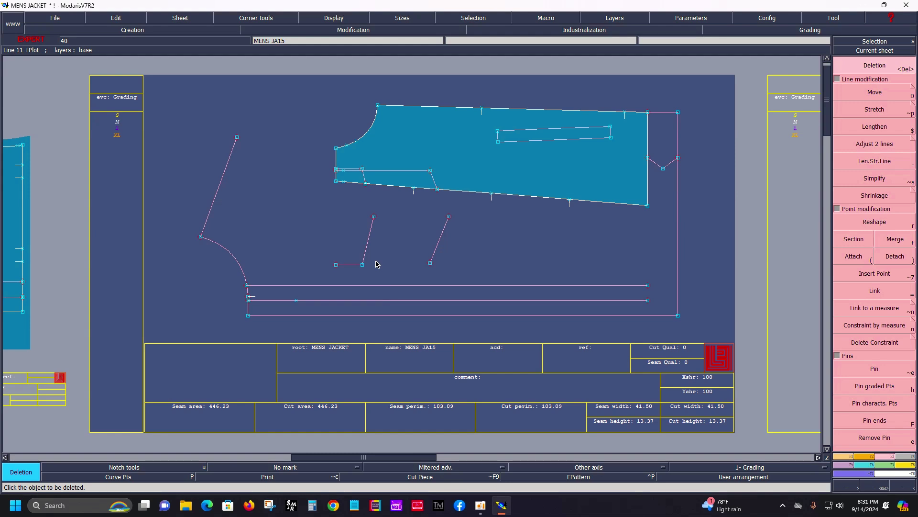
{"action": "key", "text": "ctrl+z"}
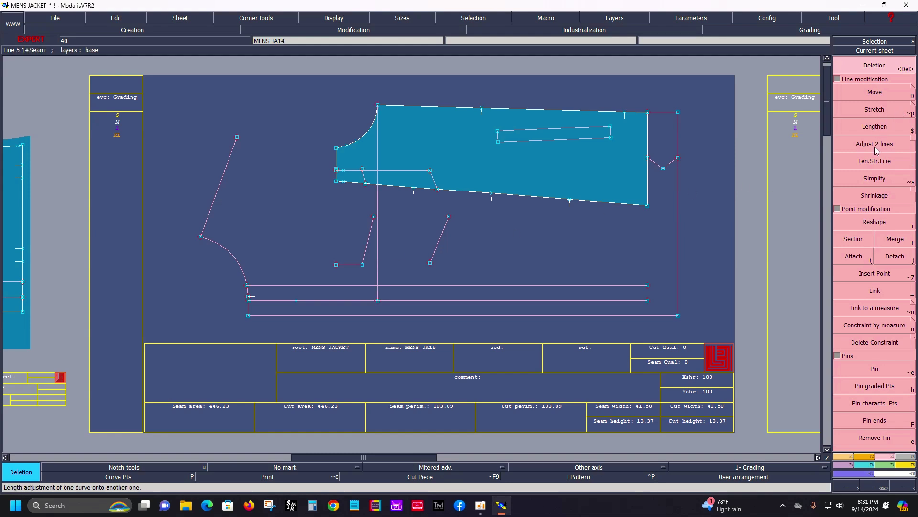
Delete the two small angled segments and the left outline line and curve
{"action": "left_click", "coordinate": [878, 143]}
{"action": "left_click", "coordinate": [385, 186]}
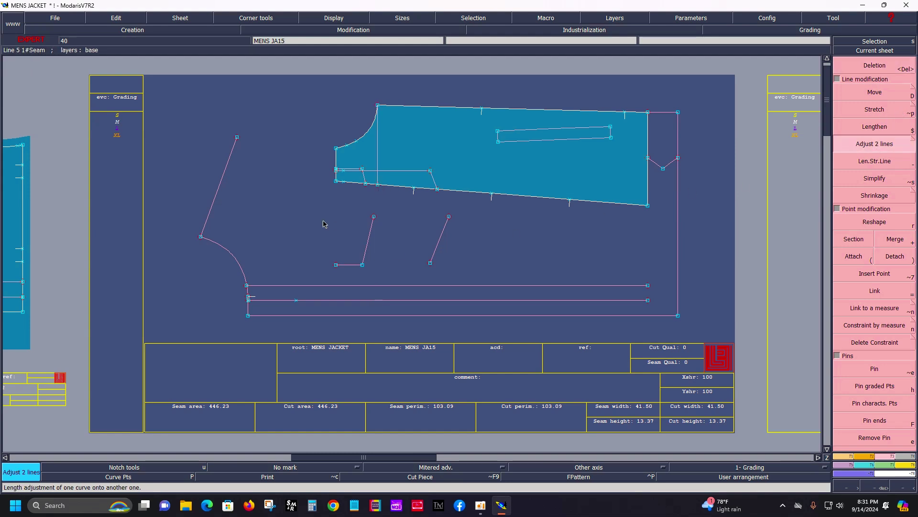
{"action": "left_click_drag", "start_coordinate": [308, 203], "coordinate": [587, 315]}
{"action": "key", "text": "Delete"}
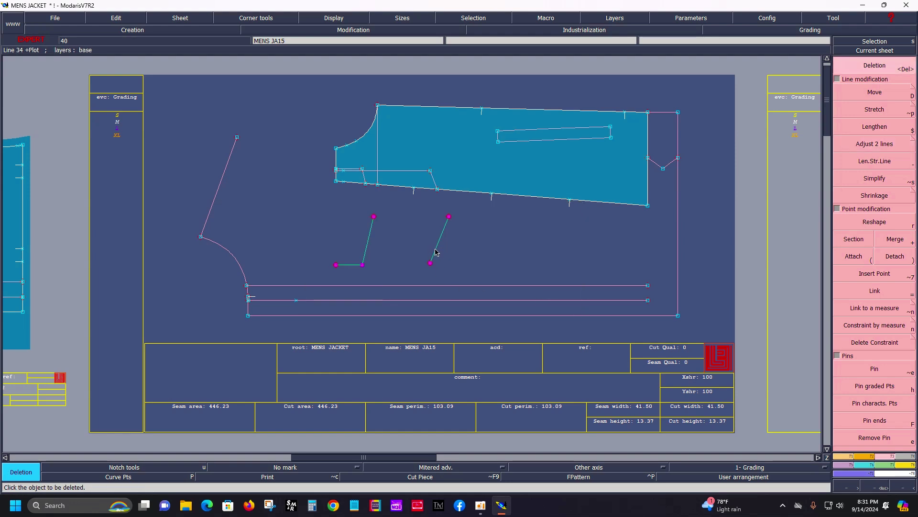
{"action": "left_click", "coordinate": [436, 252]}
{"action": "left_click_drag", "start_coordinate": [175, 119], "coordinate": [282, 339]}
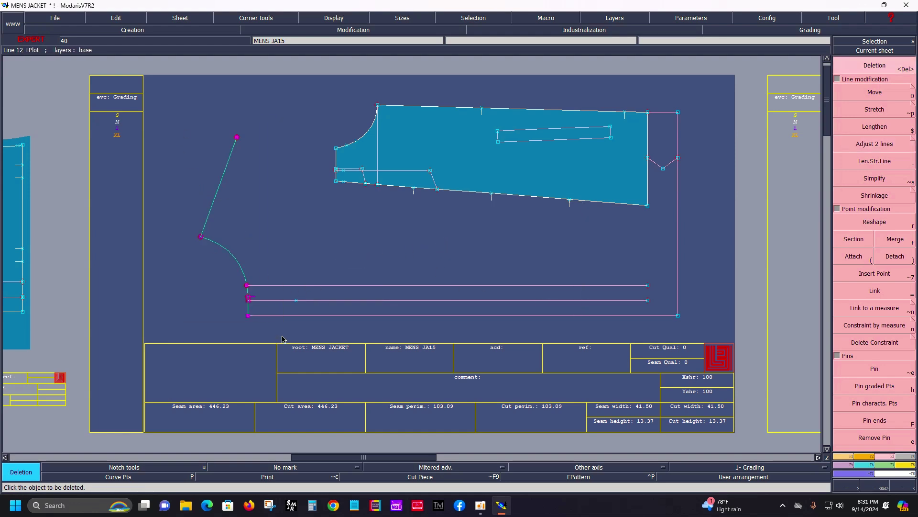
{"action": "left_click", "coordinate": [244, 273]}
Delete the horizontal lines below the piece and the stray vertical, V-shaped and top lines to its right
{"action": "left_click_drag", "start_coordinate": [228, 264], "coordinate": [680, 334]}
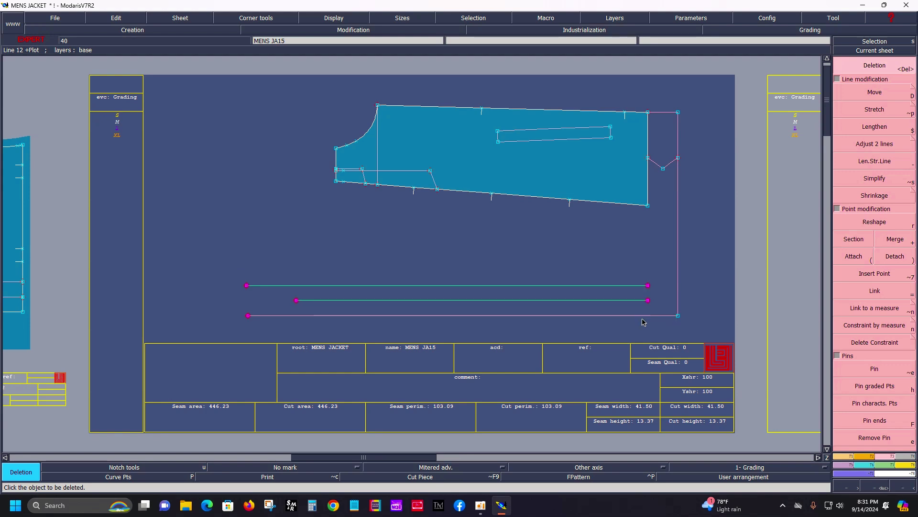
{"action": "left_click", "coordinate": [601, 301]}
{"action": "left_click", "coordinate": [622, 316]}
{"action": "left_click", "coordinate": [677, 249]}
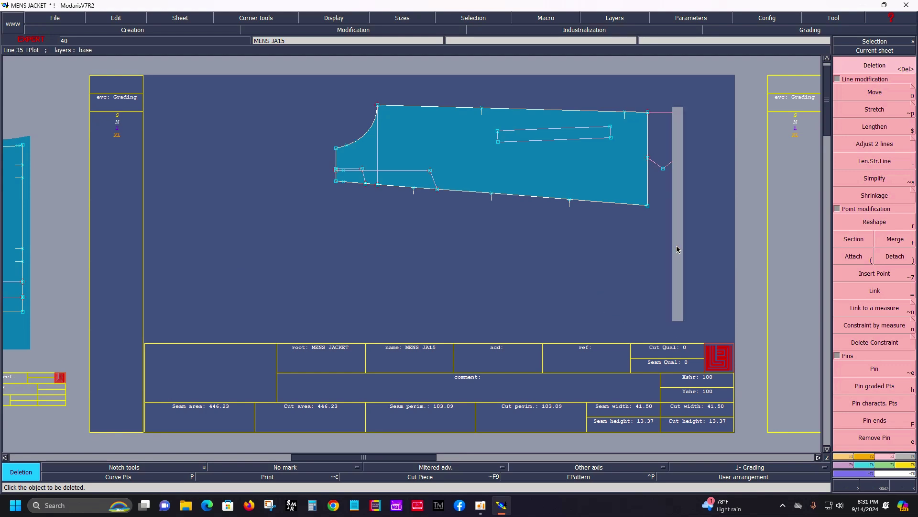
{"action": "left_click", "coordinate": [669, 165]}
{"action": "left_click", "coordinate": [659, 114]}
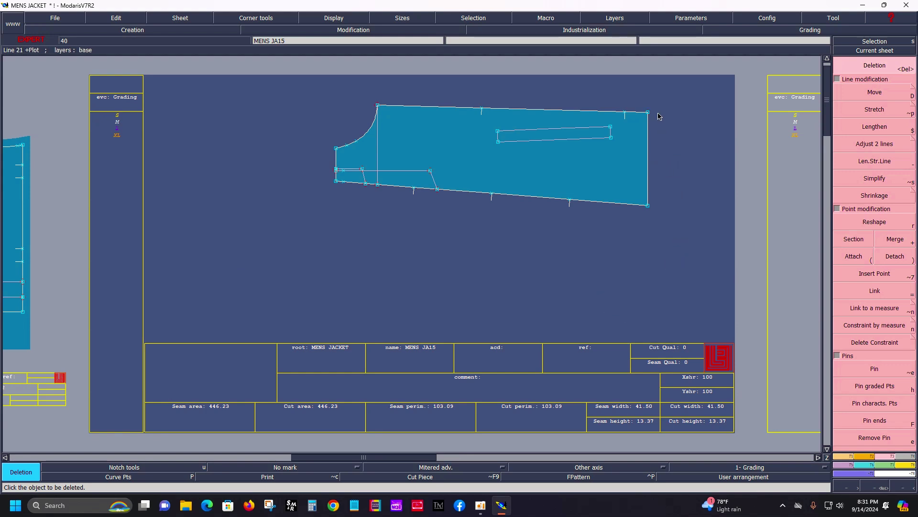
Reorient the left, middle and right bottom-edge notches to point into the front side piece
{"action": "key", "text": "u"}
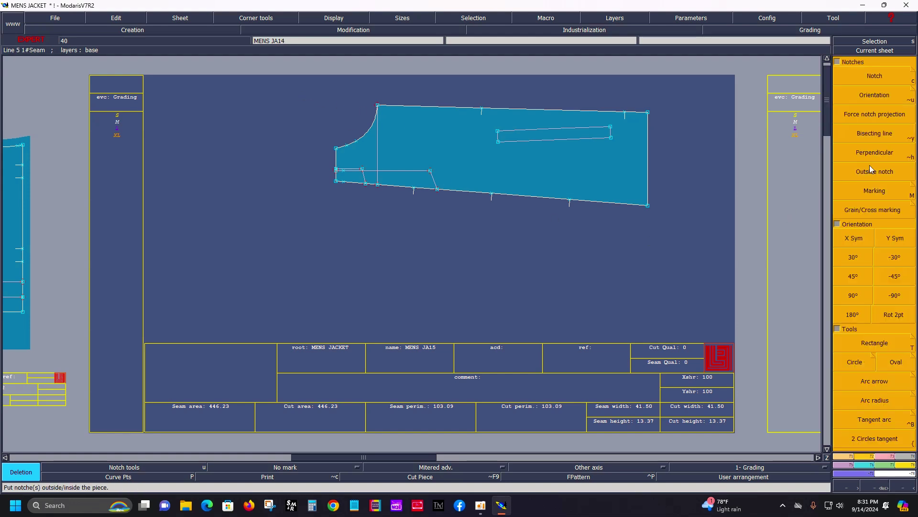
{"action": "left_click", "coordinate": [888, 99]}
{"action": "left_click_drag", "start_coordinate": [414, 187], "coordinate": [424, 96]}
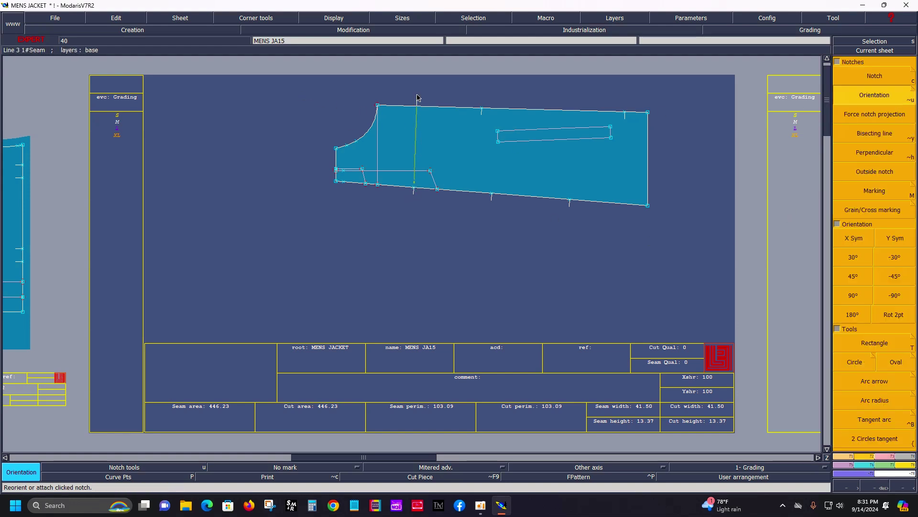
{"action": "left_click", "coordinate": [494, 197]}
{"action": "left_click", "coordinate": [498, 87]}
{"action": "left_click", "coordinate": [571, 197]}
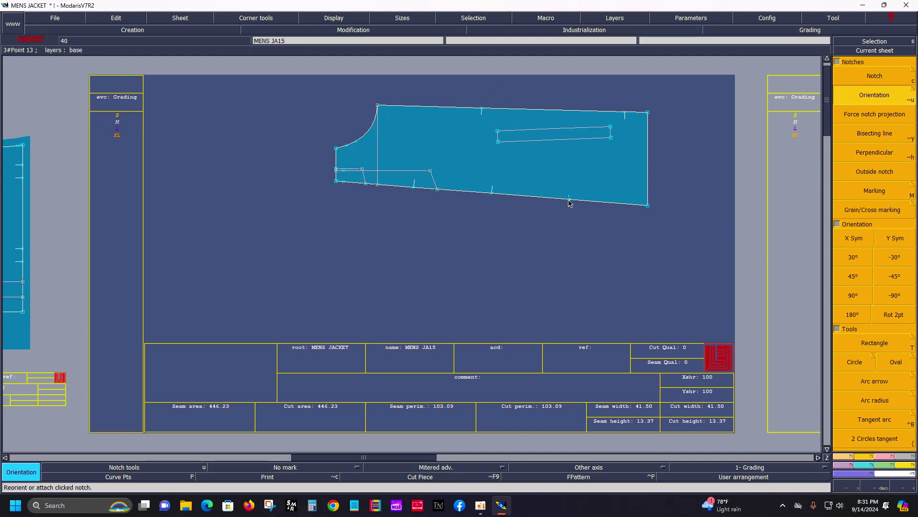
{"action": "left_click", "coordinate": [553, 95]}
{"action": "key", "text": "F11"}
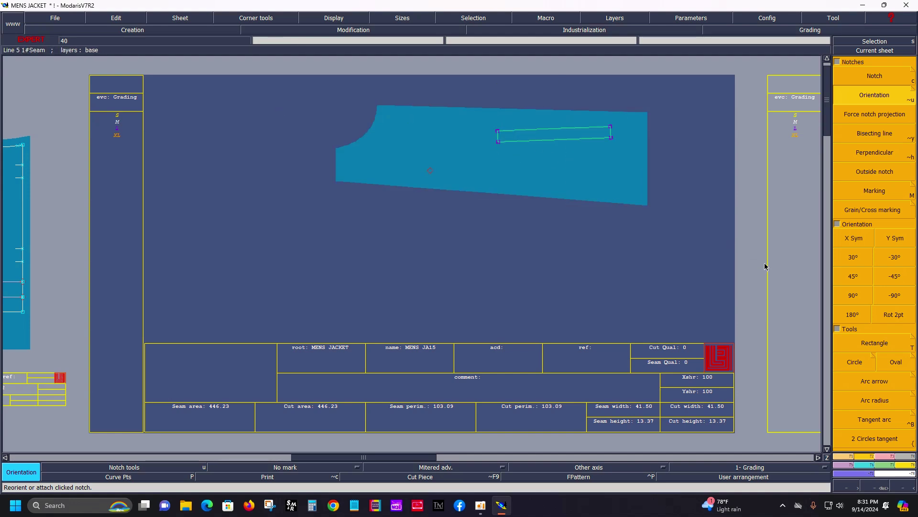
{"action": "left_click", "coordinate": [842, 75]}
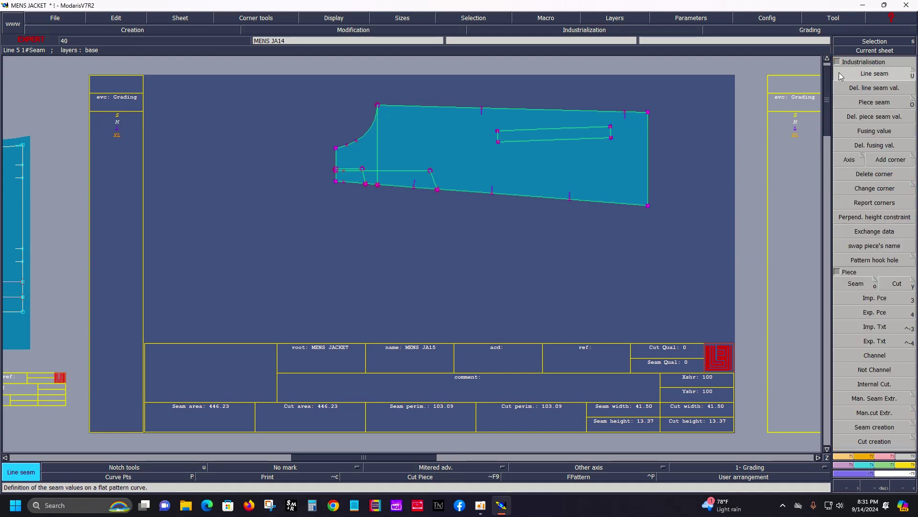
Add a 1.00 cm seam allowance around the MENS JA15 piece, comment it FRONT SIDE 1X2, and arrange all sheets
{"action": "left_click", "coordinate": [594, 109]}
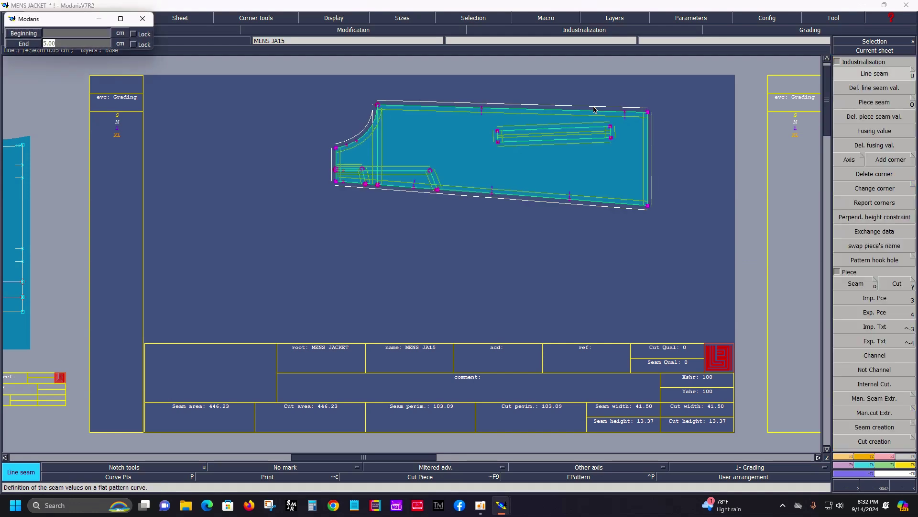
{"action": "key", "text": "Return"}
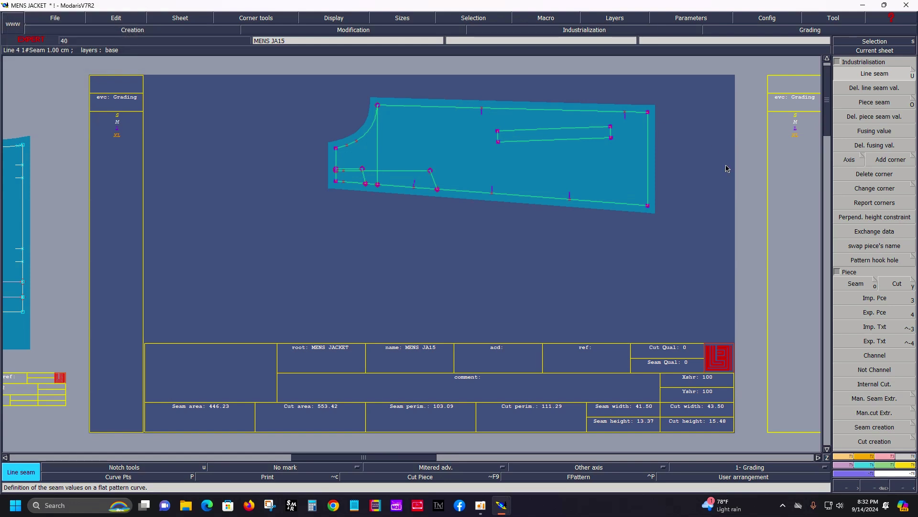
{"action": "left_click", "coordinate": [484, 380]}
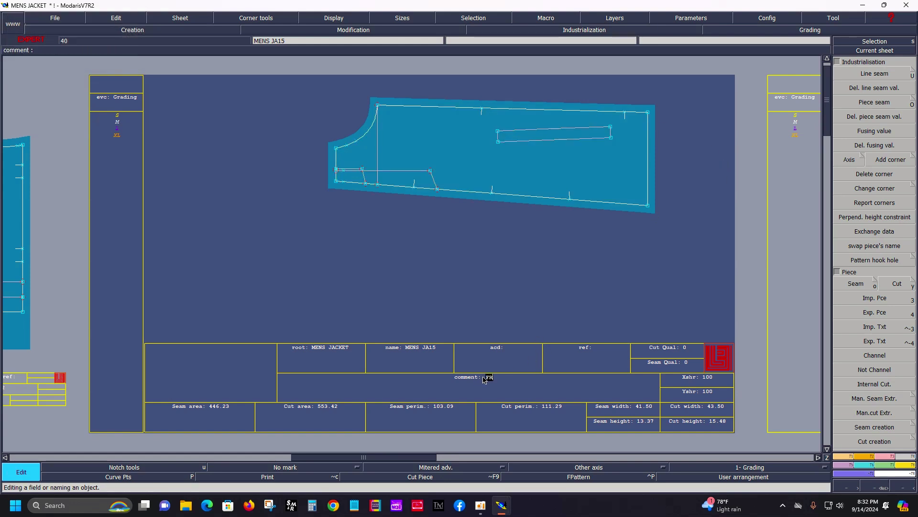
{"action": "type", "text": "ONT SIDE"}
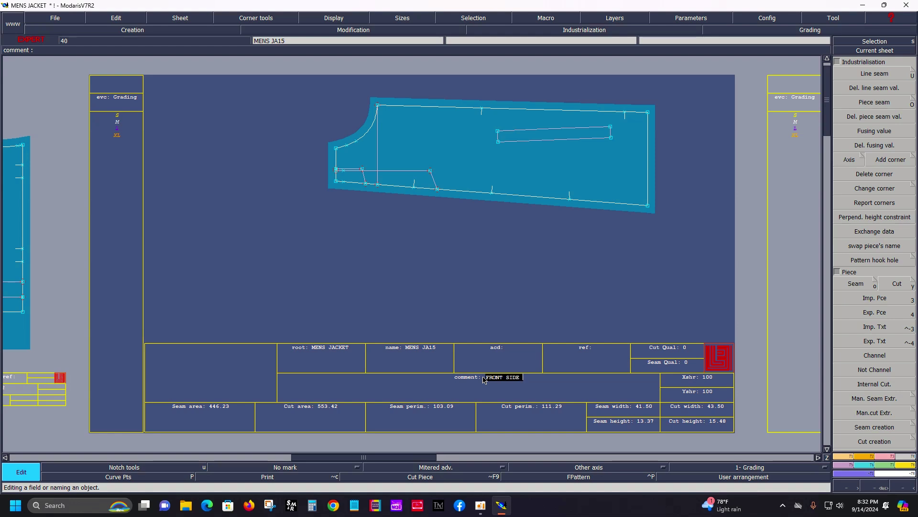
{"action": "type", "text": "2"}
{"action": "key", "text": "Return"}
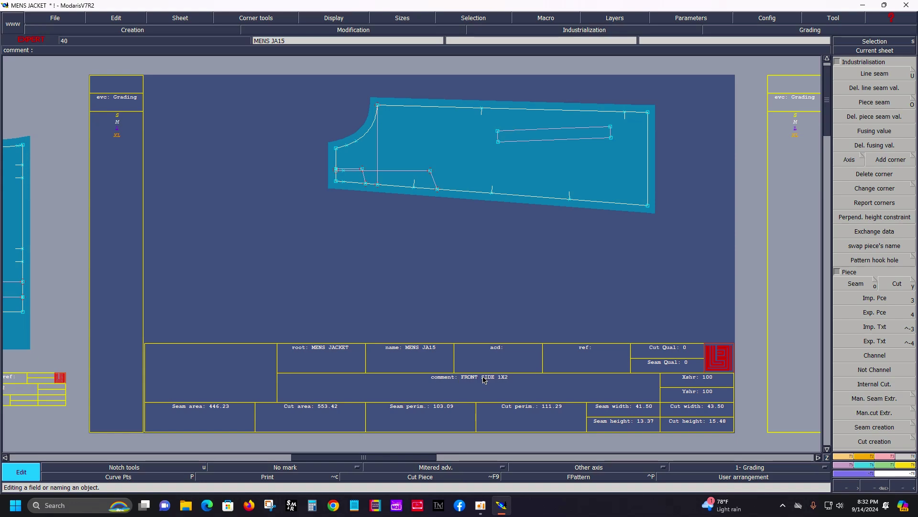
{"action": "key", "text": "7"}
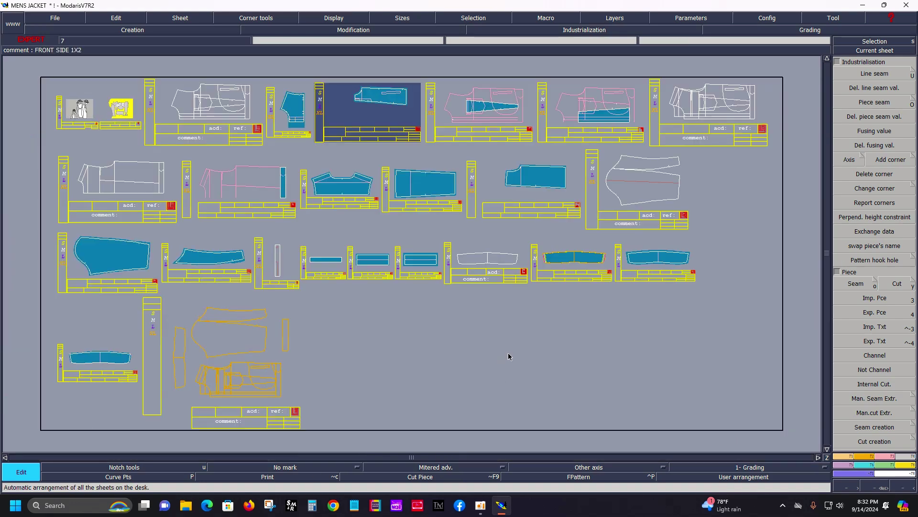
Open MENS JA14, fit a curve's lower end onto the edge, and delete the short lines and armhole curve
{"action": "left_click", "coordinate": [900, 53]}
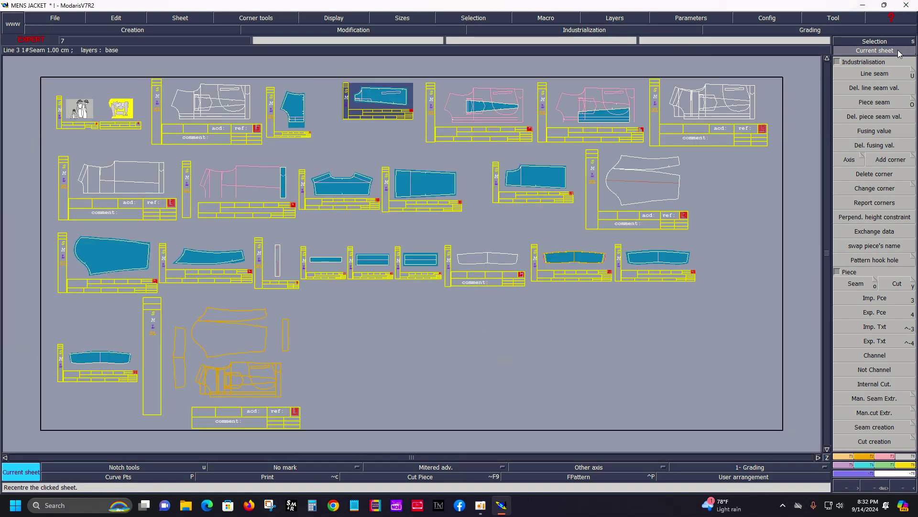
{"action": "left_click", "coordinate": [479, 115]}
{"action": "key", "text": "Delete"}
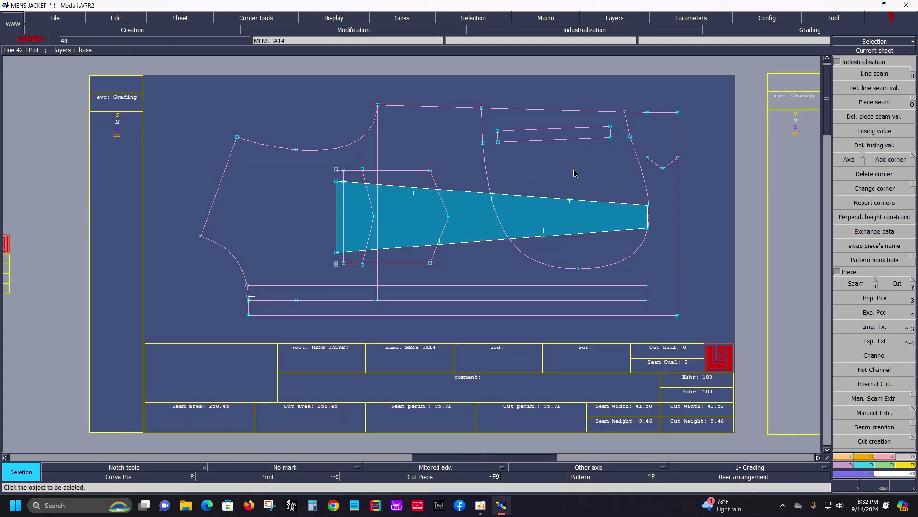
{"action": "left_click", "coordinate": [856, 145]}
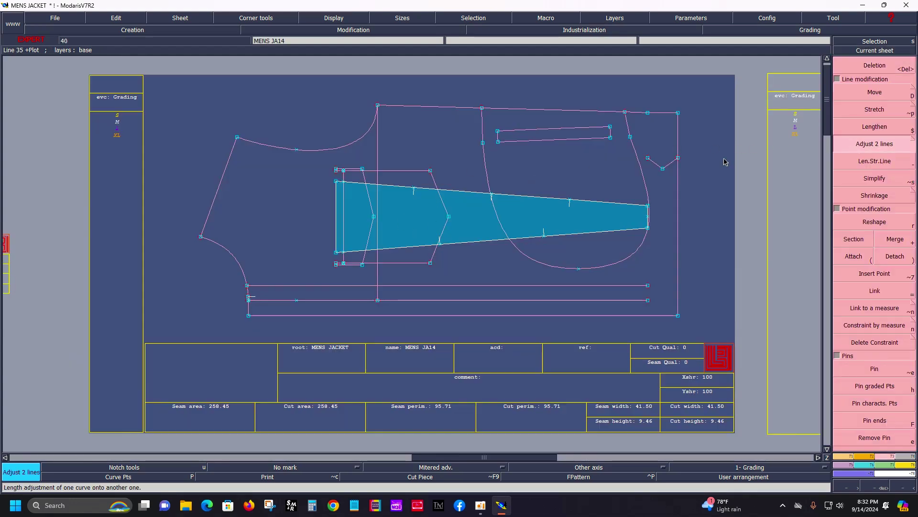
{"action": "left_click", "coordinate": [442, 203]}
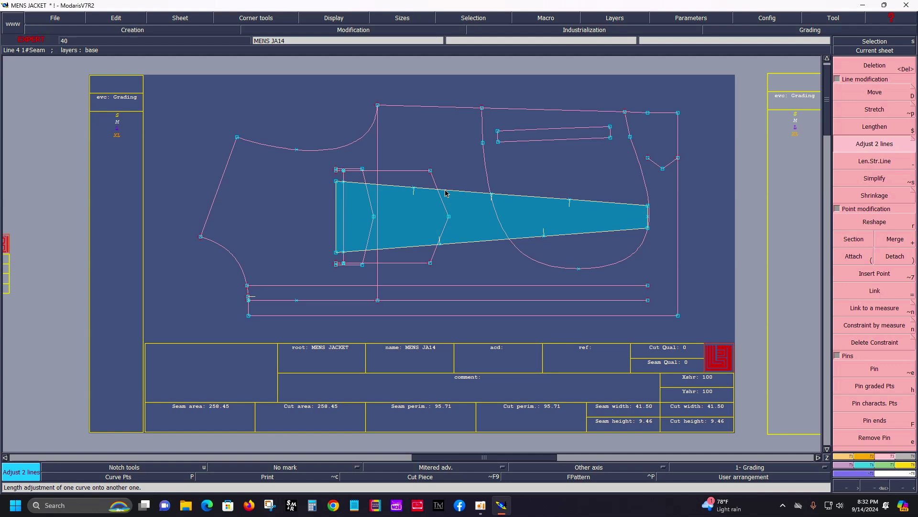
{"action": "left_click", "coordinate": [442, 236]}
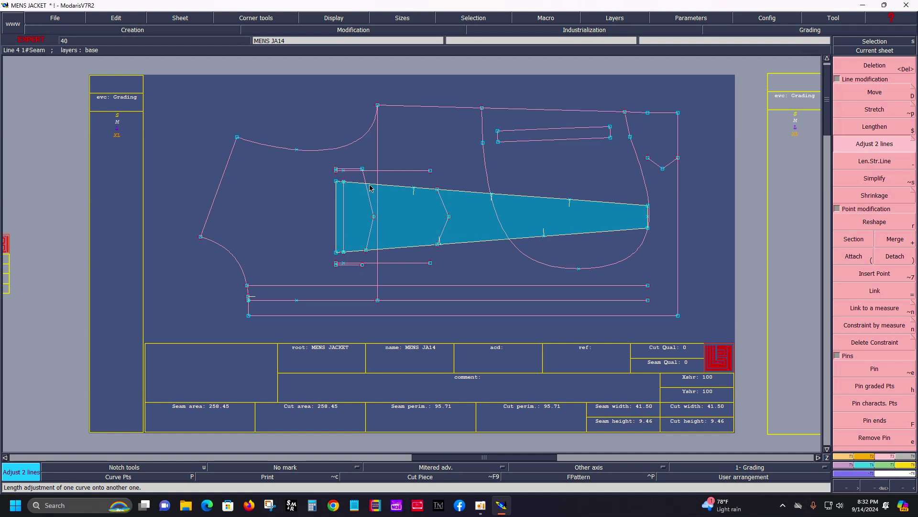
{"action": "key", "text": "Delete"}
{"action": "left_click", "coordinate": [354, 171]}
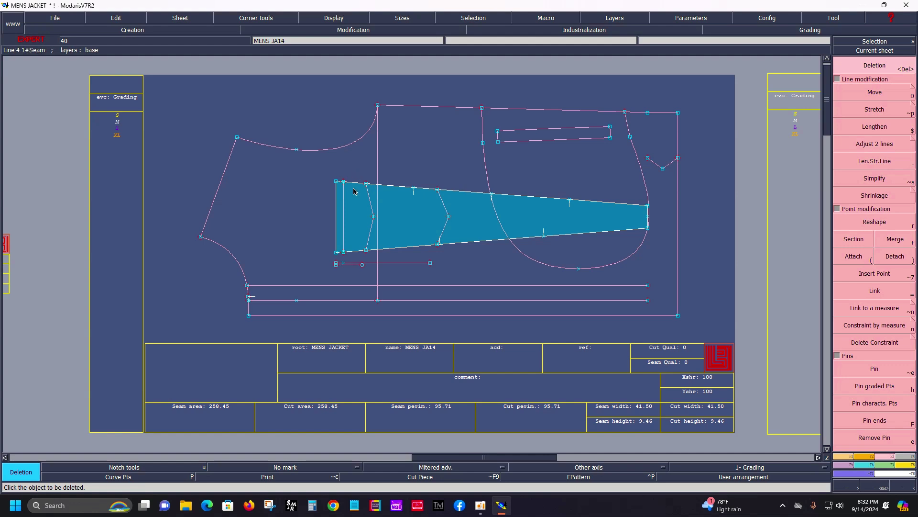
{"action": "left_click", "coordinate": [390, 264]}
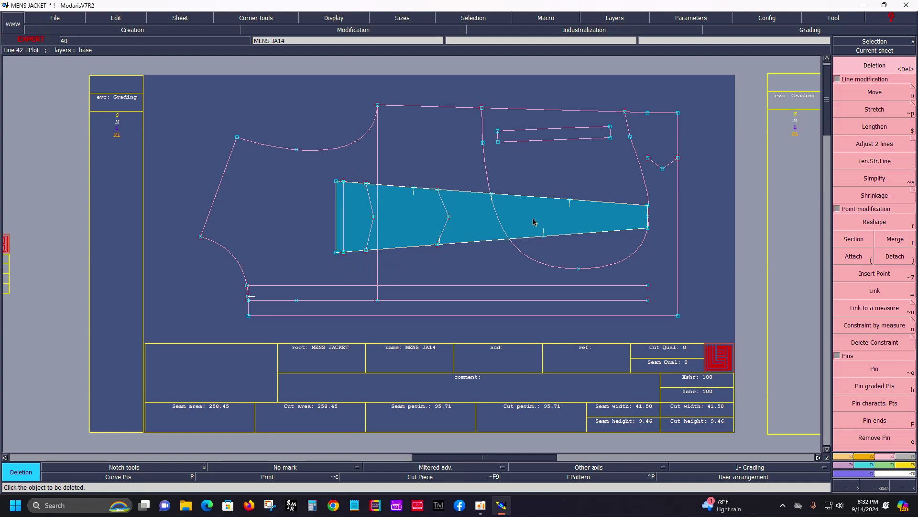
{"action": "left_click", "coordinate": [505, 221]}
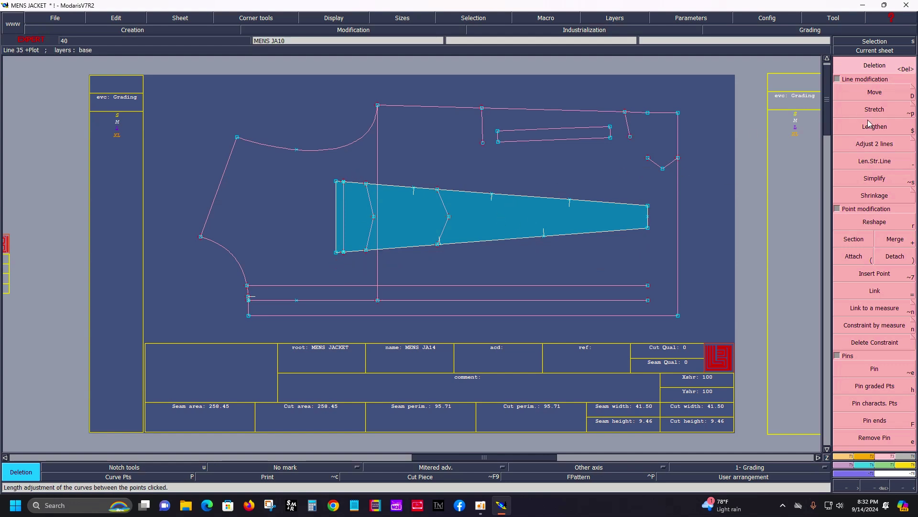
Delete the right vertical line, pocket rectangle sides, neck curve, top lines and left slanted line
{"action": "left_click", "coordinate": [872, 144]}
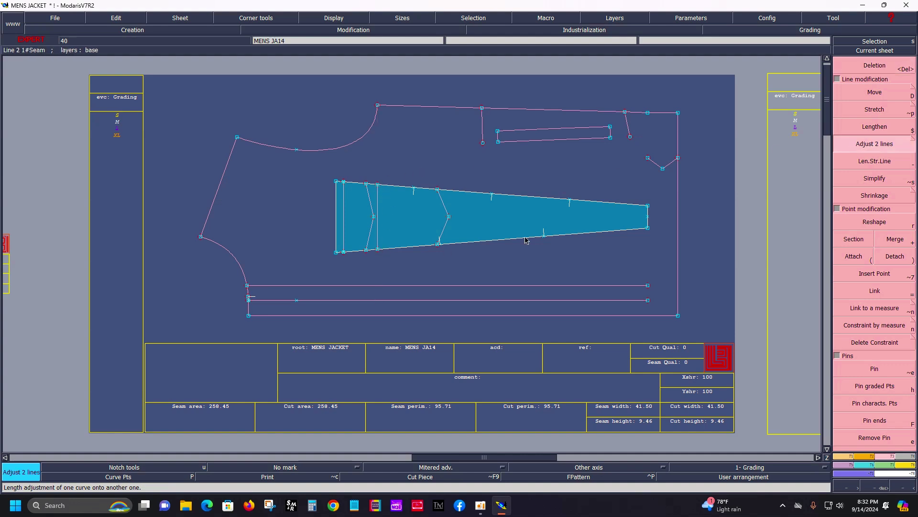
{"action": "key", "text": "Delete"}
{"action": "left_click", "coordinate": [678, 193]}
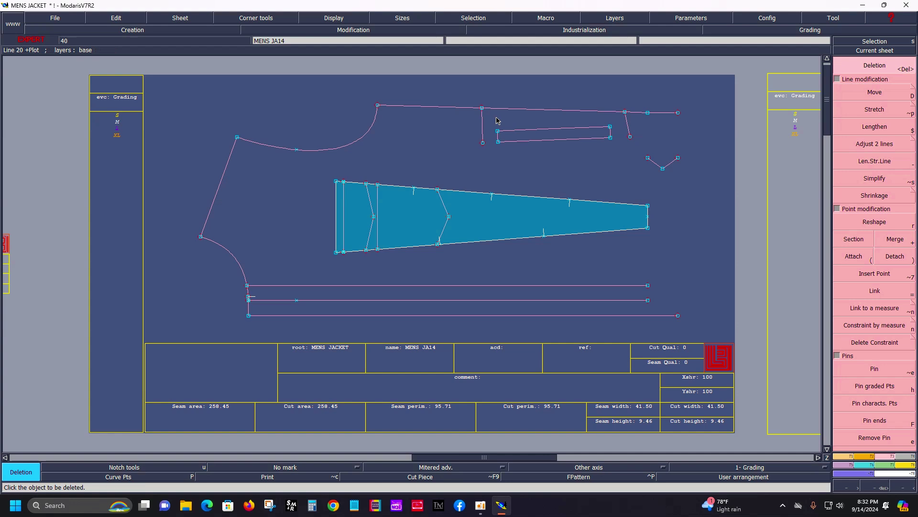
{"action": "left_click", "coordinate": [525, 130]}
{"action": "left_click", "coordinate": [375, 118]}
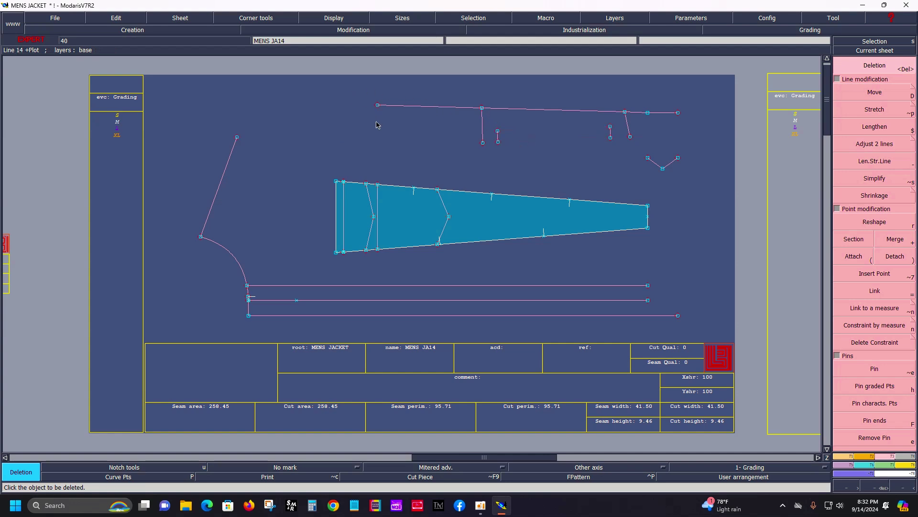
{"action": "left_click_drag", "start_coordinate": [348, 86], "coordinate": [712, 180]}
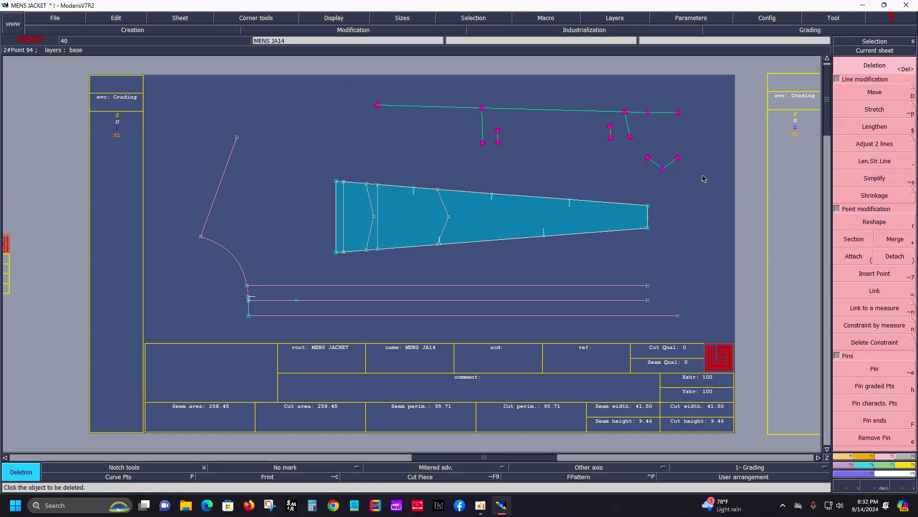
{"action": "left_click", "coordinate": [668, 167]}
{"action": "left_click", "coordinate": [218, 190]}
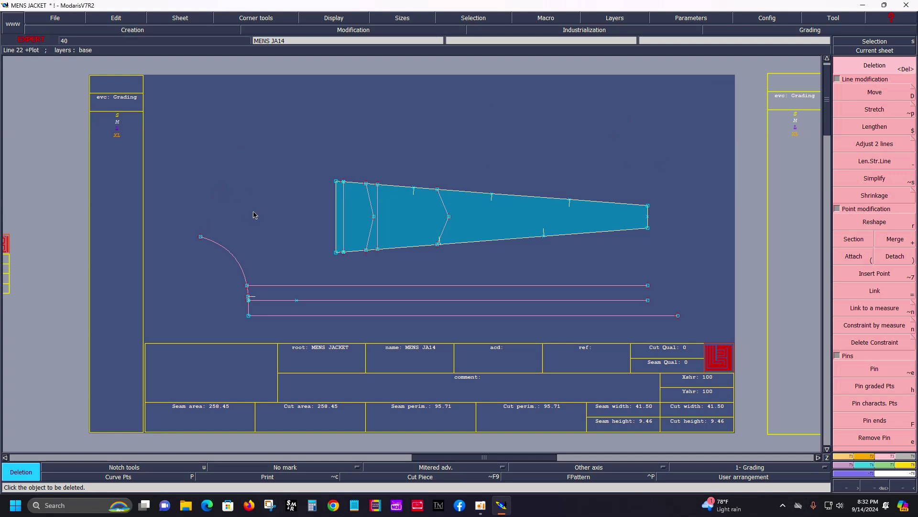
Delete the left curve, short segments and three long horizontal lines, then select the blue piece
{"action": "left_click_drag", "start_coordinate": [184, 224], "coordinate": [285, 341]}
{"action": "left_click", "coordinate": [244, 279]}
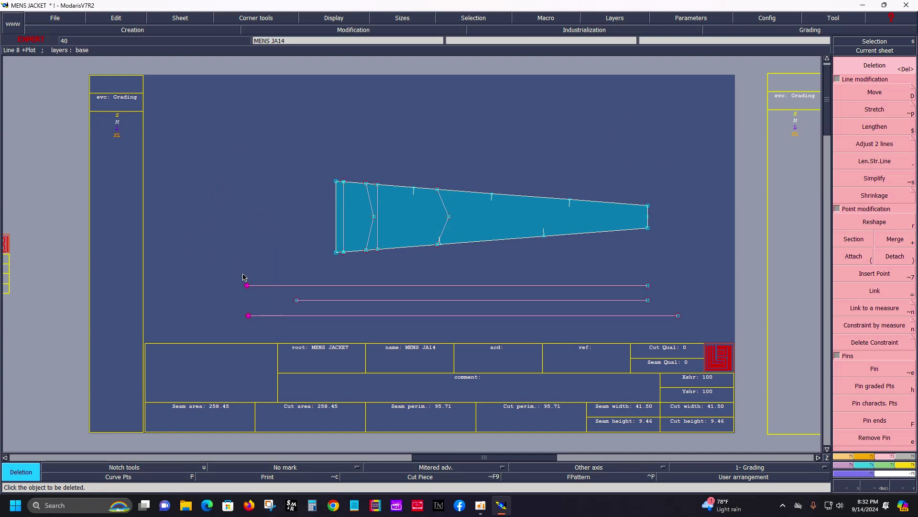
{"action": "mouse_move", "coordinate": [231, 270]}
{"action": "left_mouse_down"}
{"action": "mouse_move", "coordinate": [269, 288]}
{"action": "mouse_move", "coordinate": [695, 327]}
{"action": "left_mouse_up"}
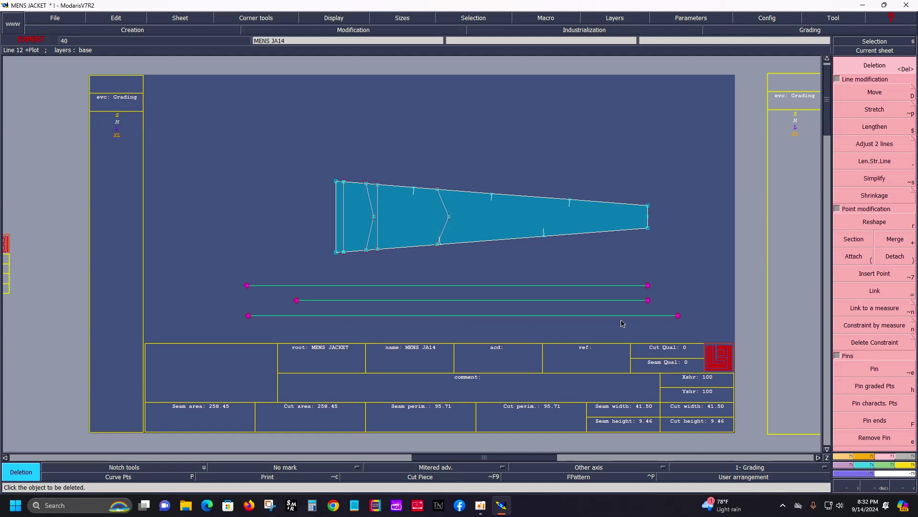
{"action": "left_click", "coordinate": [620, 320]}
{"action": "left_click_drag", "start_coordinate": [285, 156], "coordinate": [727, 278]}
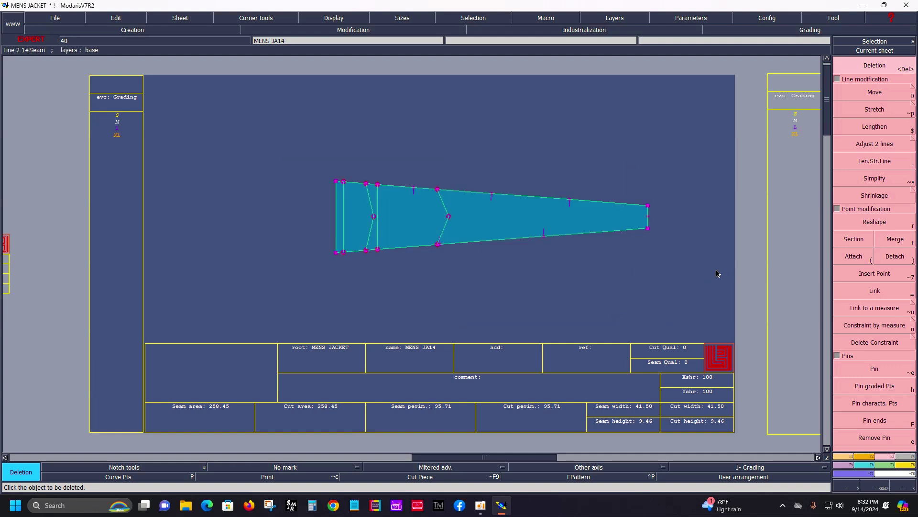
{"action": "left_click", "coordinate": [584, 29]}
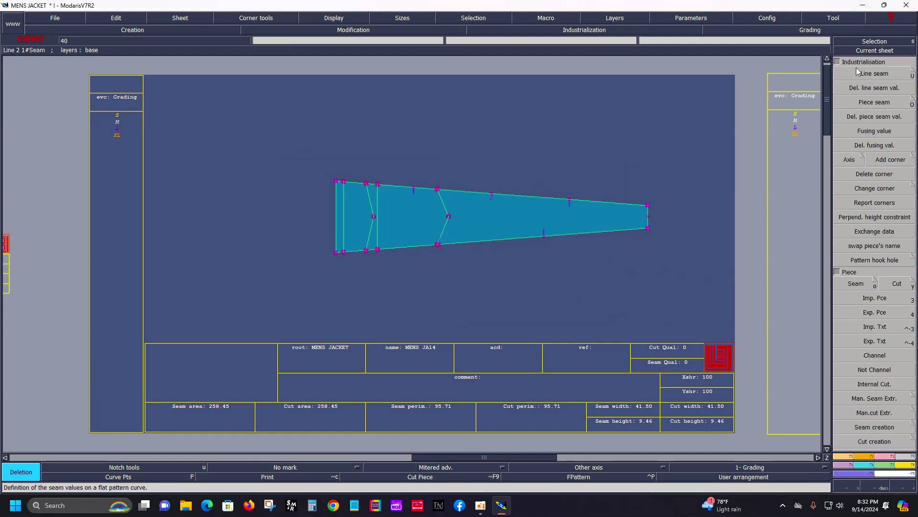
Add a seam allowance around the tapered MENS JA14 piece with Line seam
{"action": "left_click", "coordinate": [874, 73]}
{"action": "left_click", "coordinate": [482, 193]}
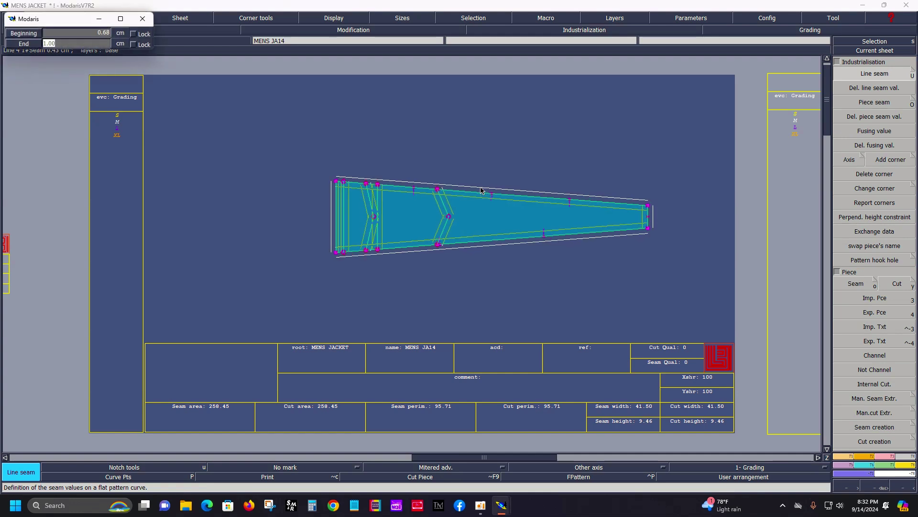
{"action": "key", "text": "Return"}
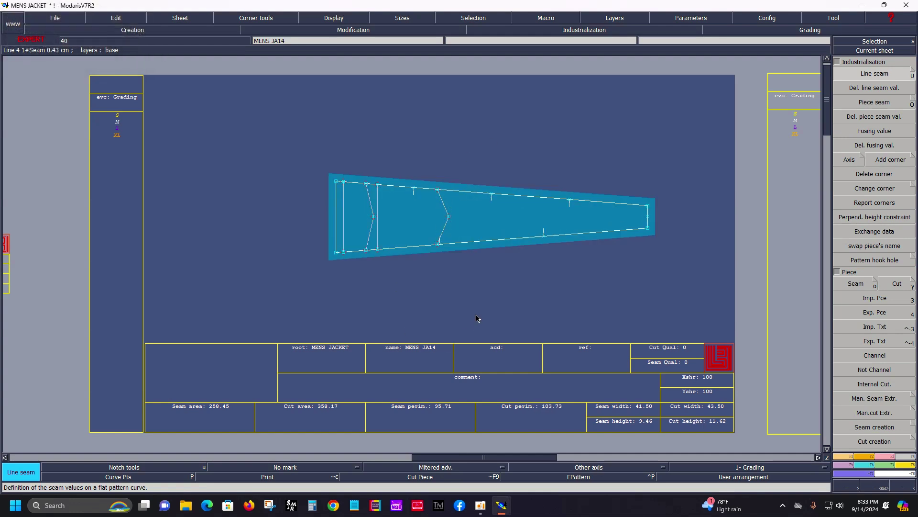
Label the piece FRONT MIDDEL 1X2 and auto-arrange all sheets on the desk
{"action": "left_click", "coordinate": [486, 380]}
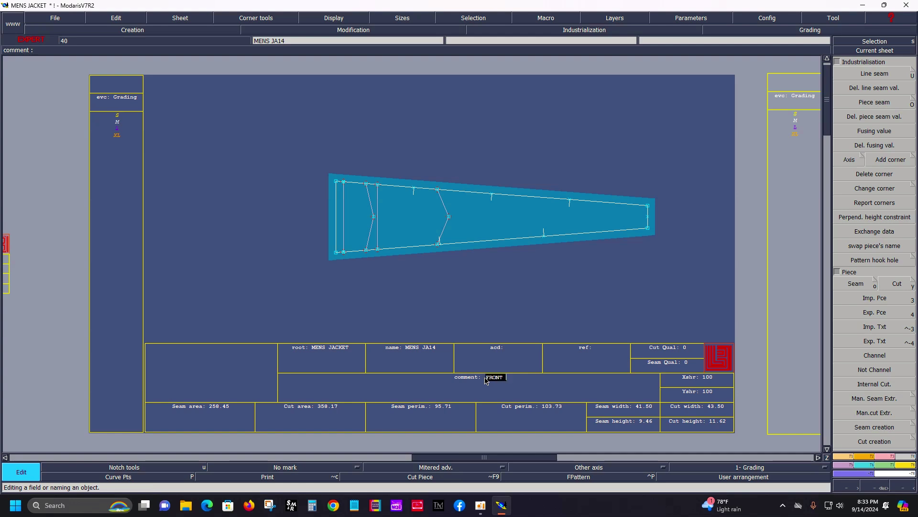
{"action": "type", "text": " MIDDEL 1X2"}
{"action": "key", "text": "Return"}
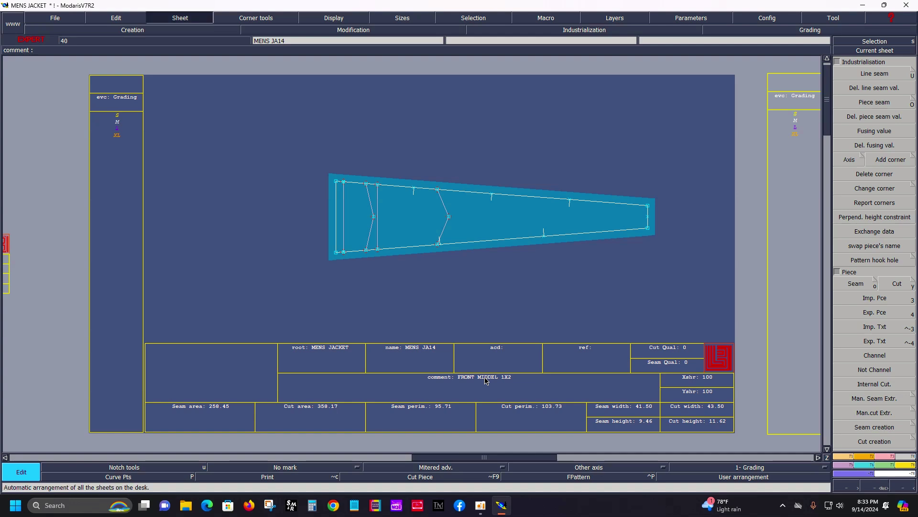
{"action": "key", "text": "ctrl+a"}
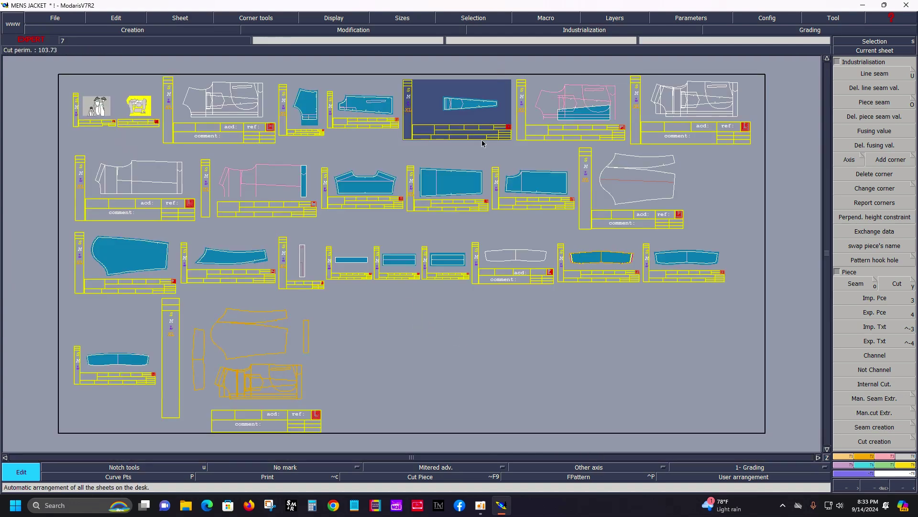
Fit the sheet around its piece and bring the MENS JA10 sheet into view
{"action": "key", "text": "ctrl+j"}
{"action": "left_click", "coordinate": [875, 50]}
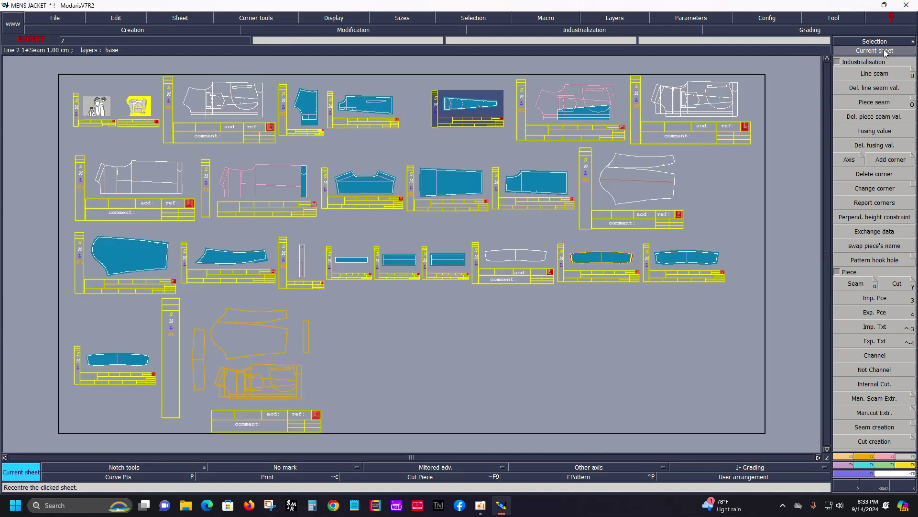
{"action": "left_click", "coordinate": [595, 117]}
{"action": "key", "text": "F4"}
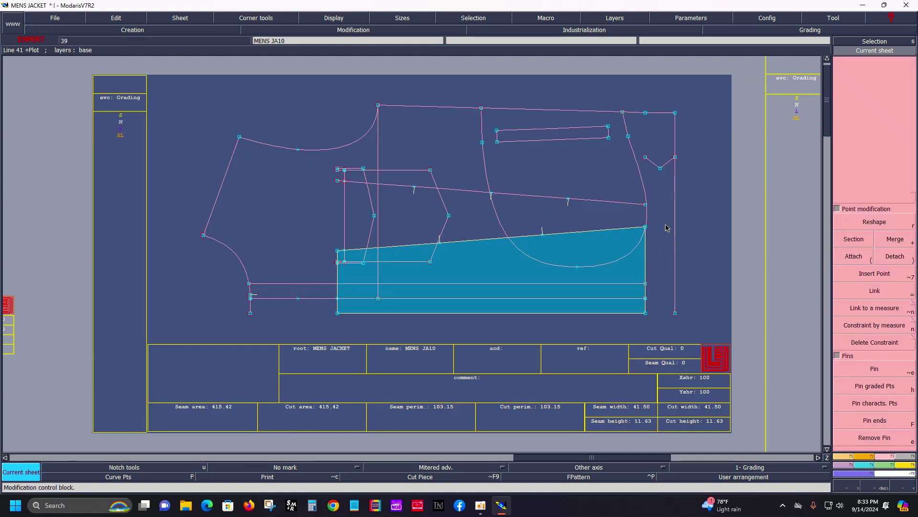
{"action": "left_click", "coordinate": [874, 144]}
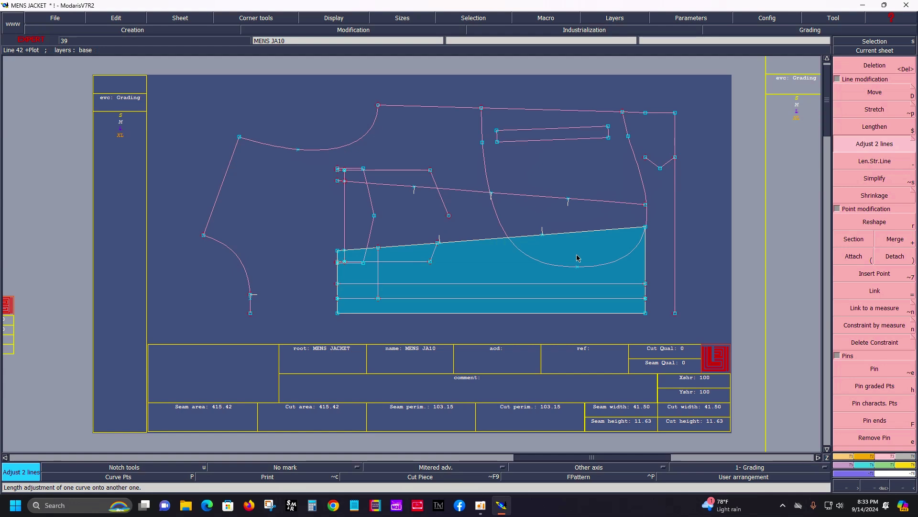
Delete the armhole curve and slanted line, and trim the pocket and vertical lines to the edge
{"action": "key", "text": "Delete"}
{"action": "left_click", "coordinate": [593, 266]}
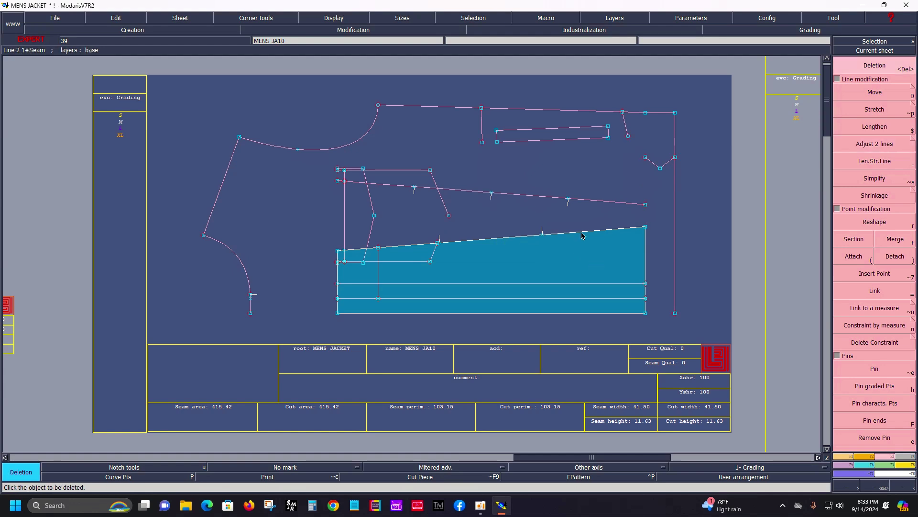
{"action": "left_click", "coordinate": [583, 201]}
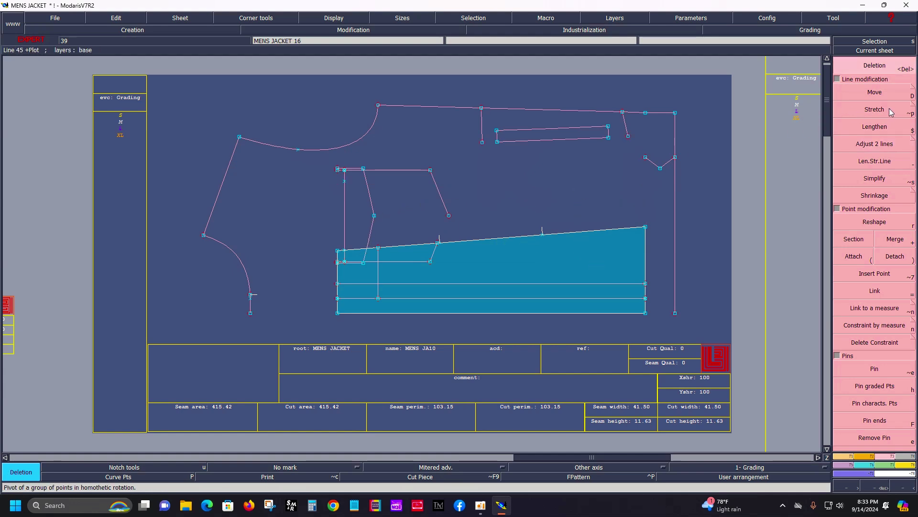
{"action": "left_click", "coordinate": [875, 151]}
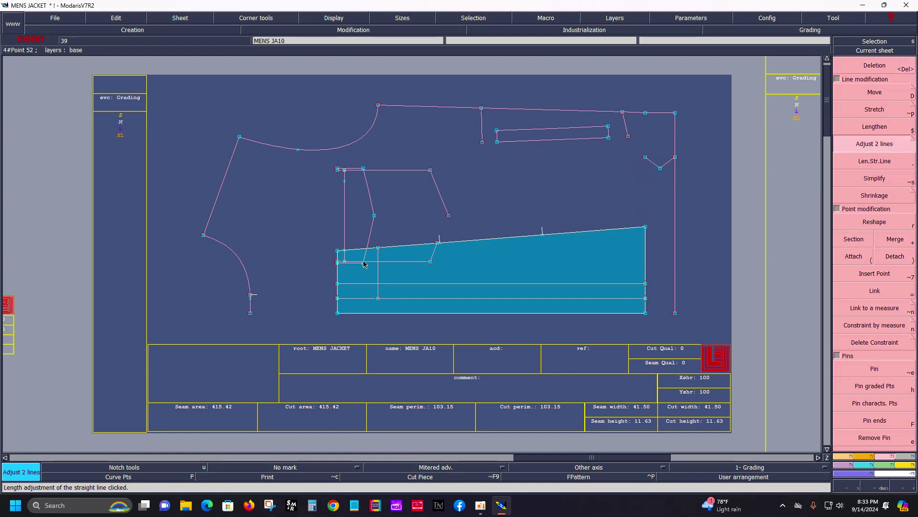
{"action": "left_click", "coordinate": [383, 249]}
{"action": "left_click", "coordinate": [345, 258]}
Delete the pocket lines, top line, upper-right lines and right vertical line
{"action": "key", "text": "Delete"}
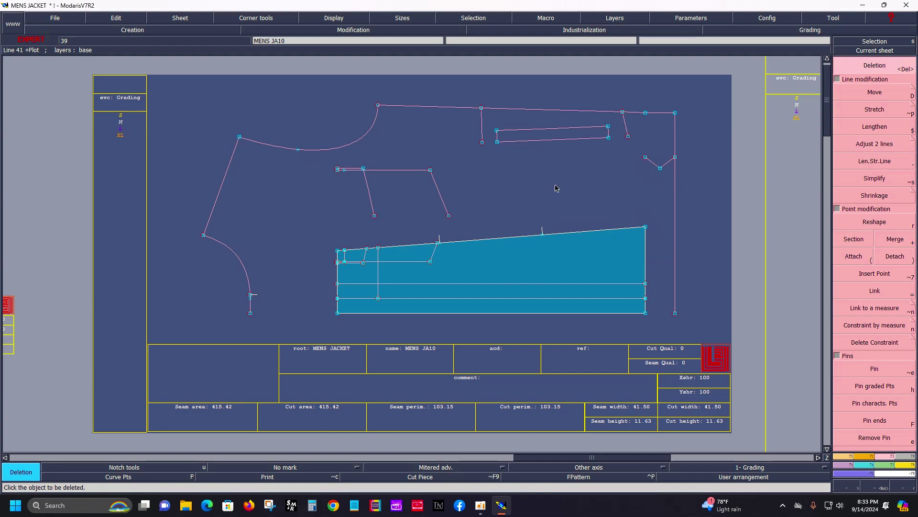
{"action": "mouse_move", "coordinate": [312, 148]}
{"action": "left_mouse_down"}
{"action": "mouse_move", "coordinate": [491, 220]}
{"action": "mouse_move", "coordinate": [466, 216]}
{"action": "left_mouse_up"}
{"action": "left_click", "coordinate": [440, 196]}
{"action": "left_click", "coordinate": [437, 106]}
{"action": "mouse_move", "coordinate": [427, 89]}
{"action": "left_mouse_down"}
{"action": "mouse_move", "coordinate": [712, 168]}
{"action": "mouse_move", "coordinate": [690, 175]}
{"action": "left_mouse_up"}
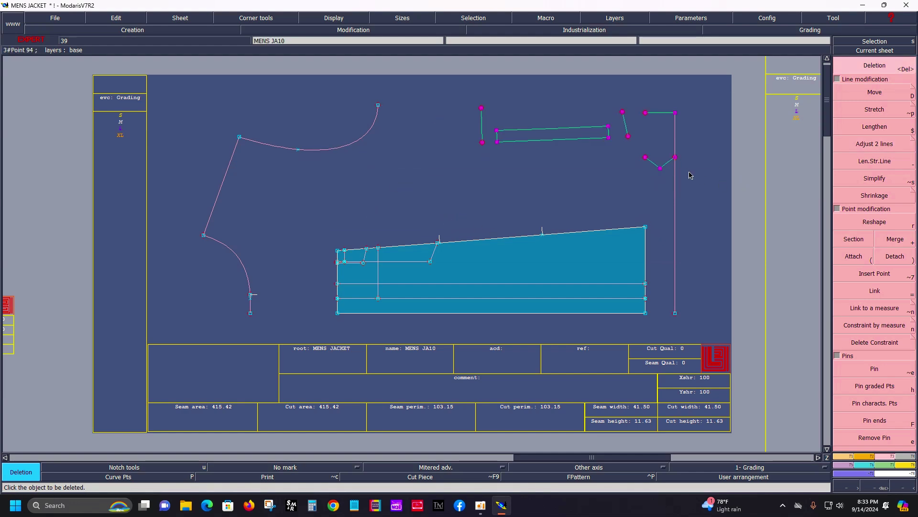
{"action": "left_click", "coordinate": [672, 159]}
{"action": "left_click", "coordinate": [675, 175]}
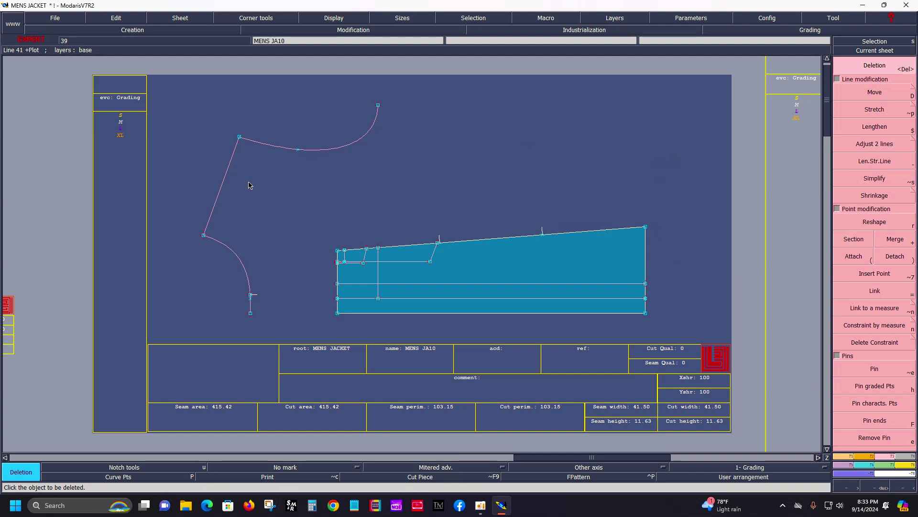
Delete the neck curve, stray straight line, curve below it and small vertical line, then select the piece
{"action": "left_click", "coordinate": [279, 150]}
{"action": "left_click", "coordinate": [221, 195]}
{"action": "left_click", "coordinate": [221, 243]}
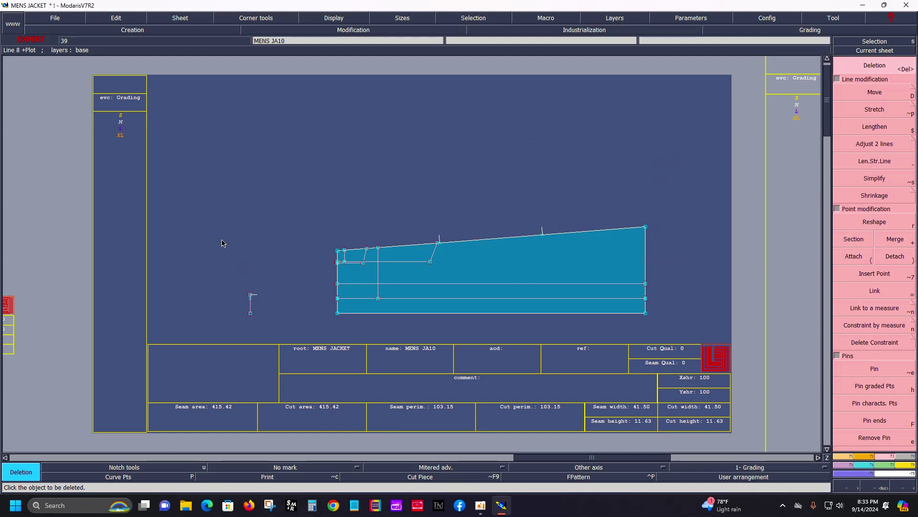
{"action": "left_click", "coordinate": [250, 310]}
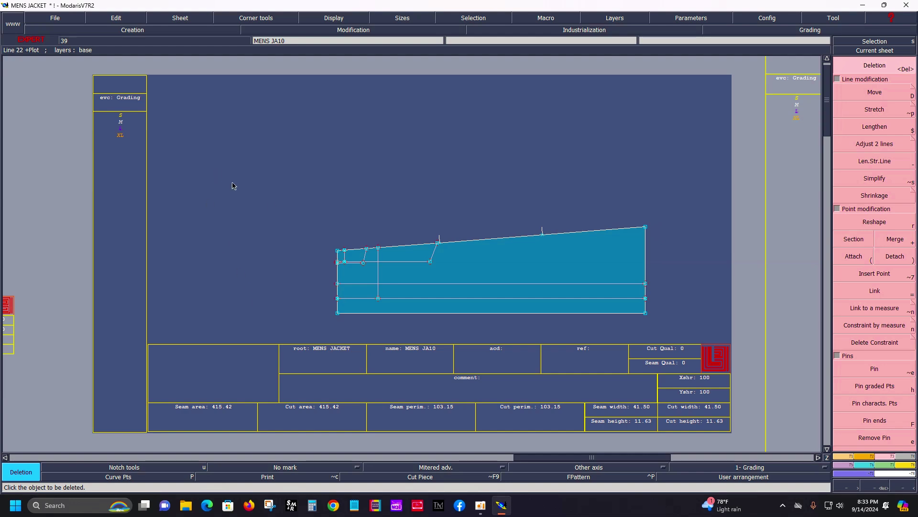
{"action": "left_click_drag", "start_coordinate": [225, 179], "coordinate": [686, 343]}
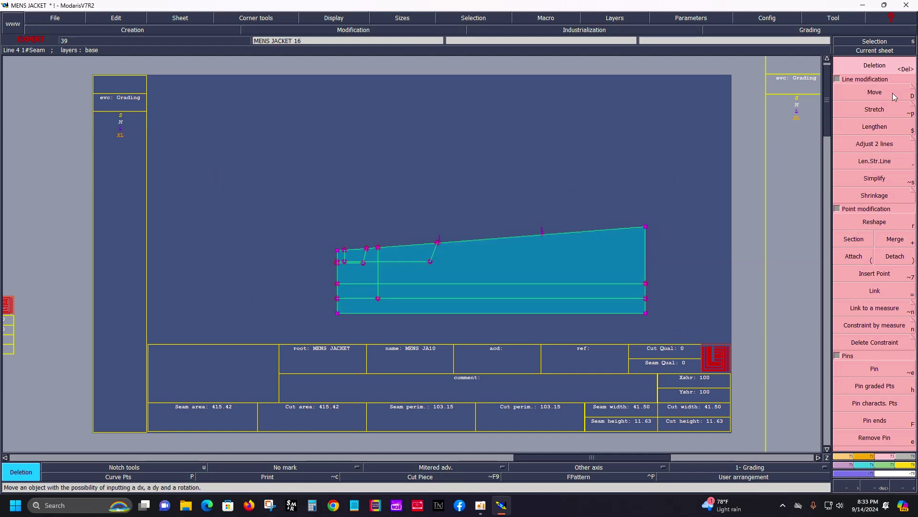
Add seam allowance around the MENS JA10 piece with a 1.00 cm bottom edge
{"action": "key", "text": "shift+u"}
{"action": "left_click", "coordinate": [503, 238]}
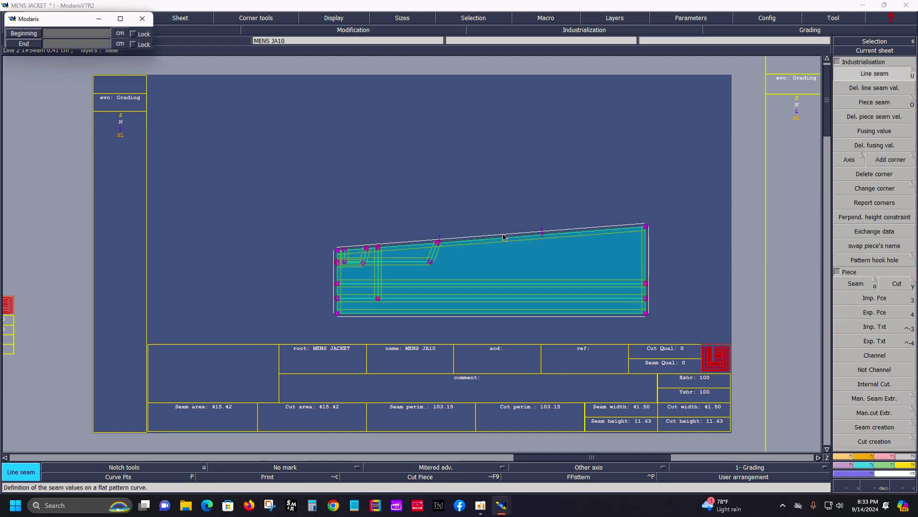
{"action": "key", "text": "Return"}
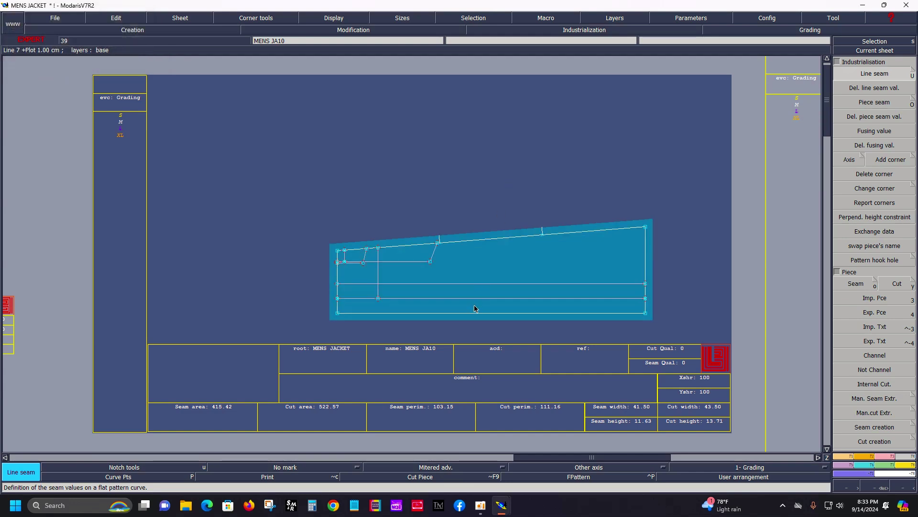
{"action": "left_click", "coordinate": [477, 330]}
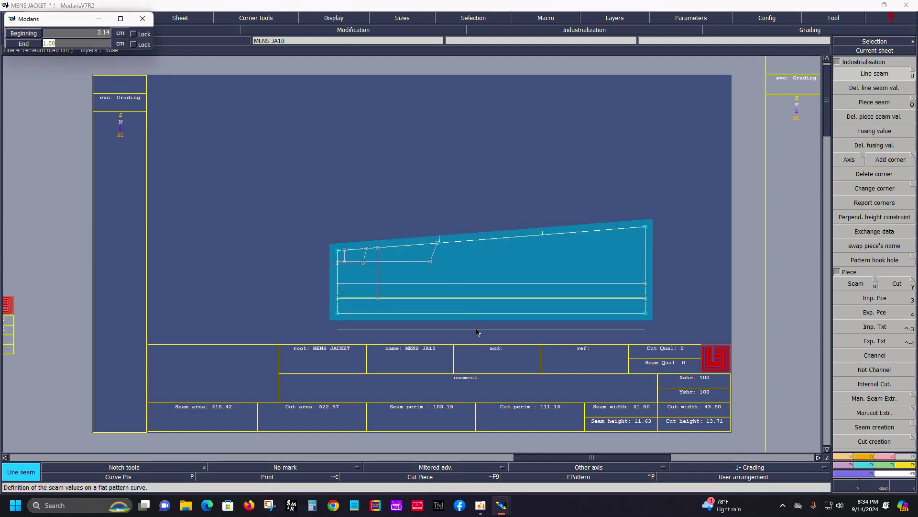
{"action": "key", "text": "Return"}
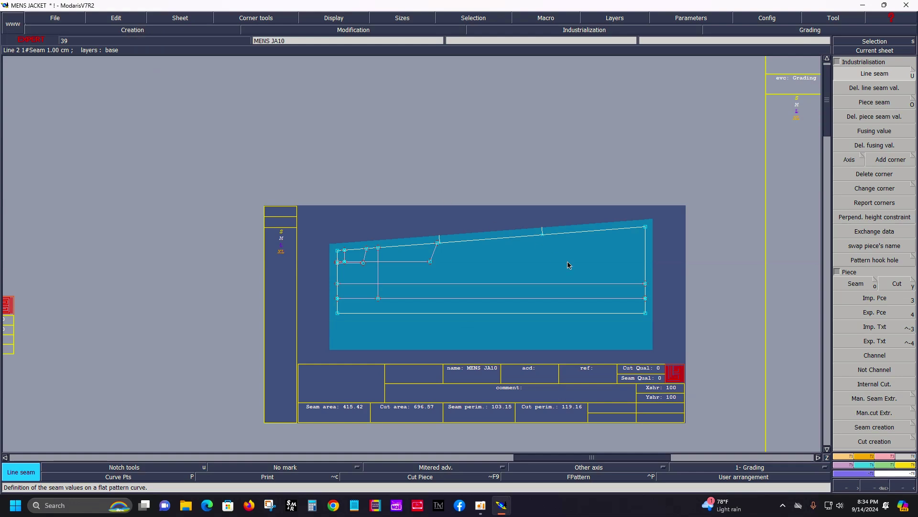
Reorient the notch so it slants downward into the piece
{"action": "key", "text": "F4"}
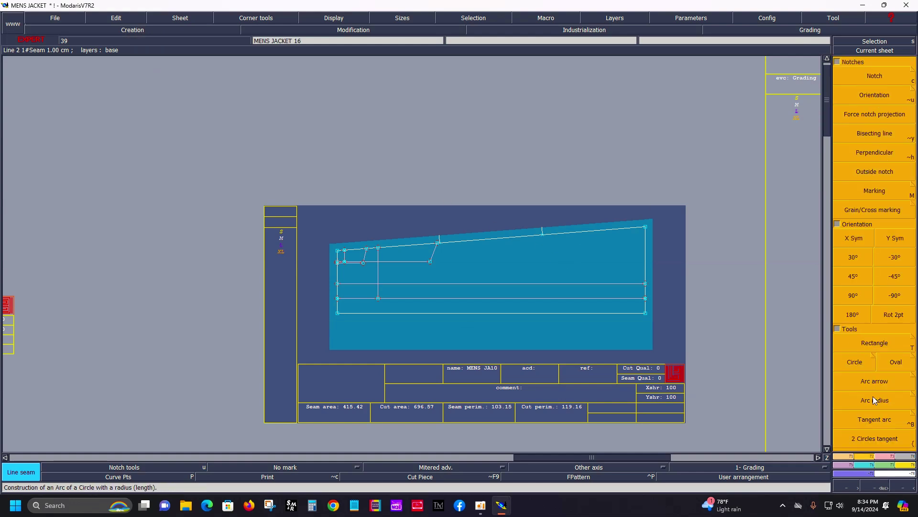
{"action": "left_click", "coordinate": [856, 94]}
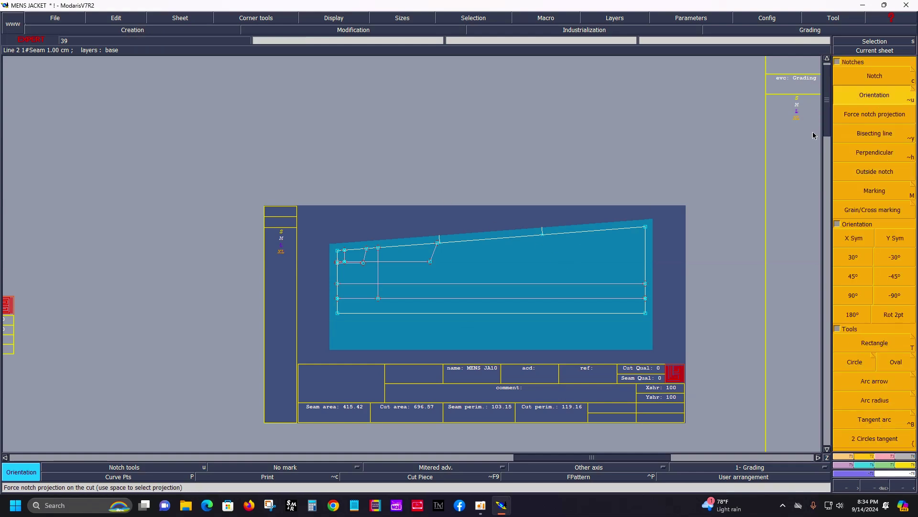
{"action": "left_click", "coordinate": [437, 238]}
{"action": "left_click", "coordinate": [447, 289]}
Set the piece comment to C/FRONT 1X2 and show all sheets on the desk
{"action": "left_click", "coordinate": [525, 390]}
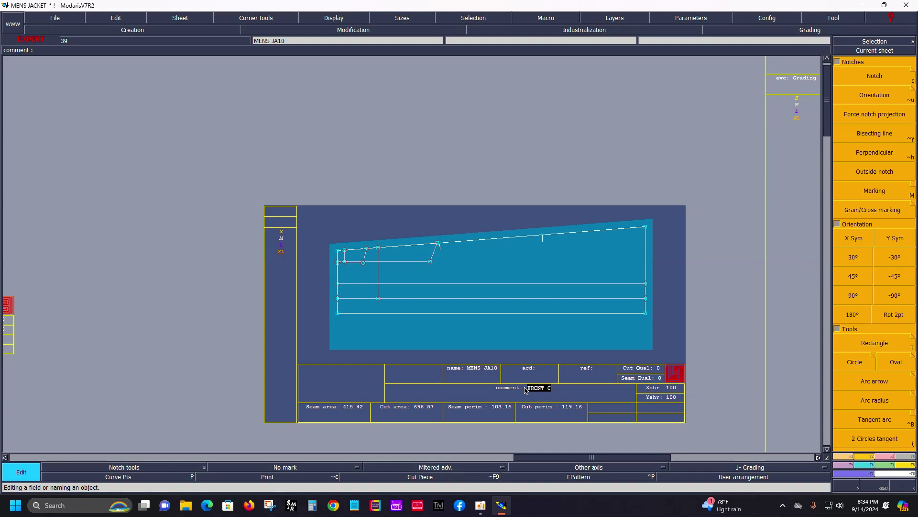
{"action": "key", "text": "BackSpace"}
{"action": "key", "text": "BackSpace"}
{"action": "type", "text": "F"}
{"action": "type", "text": "2"}
{"action": "key", "text": "Return"}
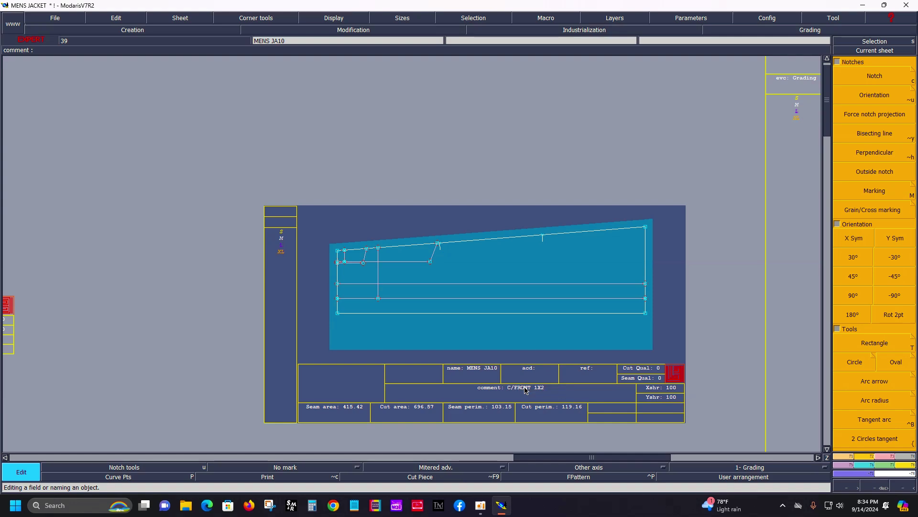
{"action": "key", "text": "F2"}
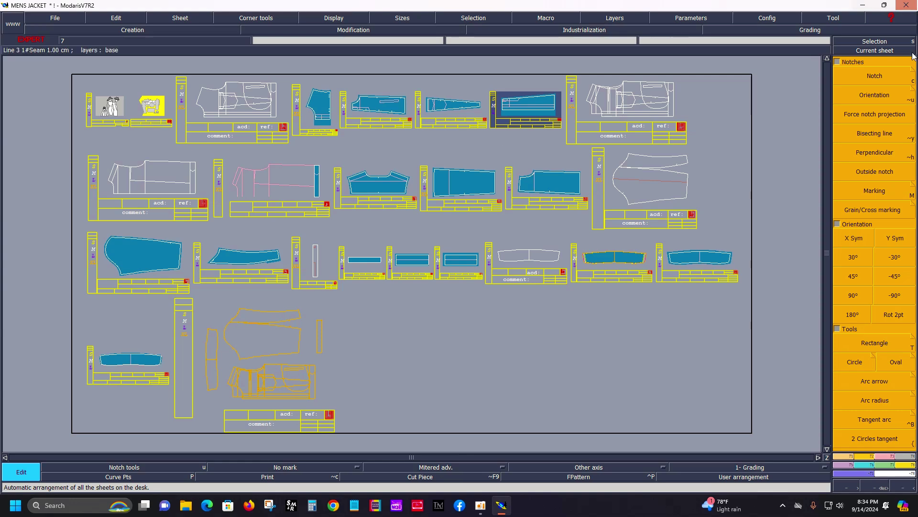
Zoom in on the MENS JACKET 2, MENS JACKET 16 and MENS JACKET sheets
{"action": "left_click", "coordinate": [893, 51]}
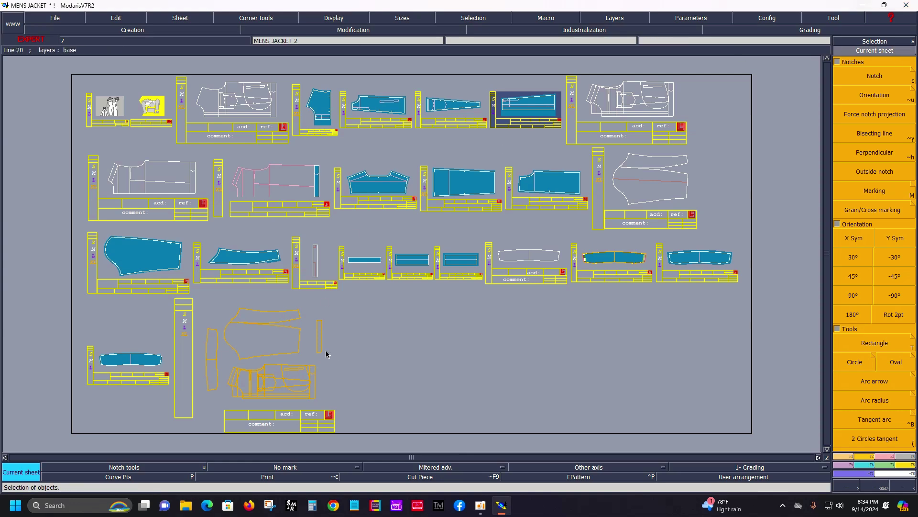
{"action": "left_click", "coordinate": [294, 386]}
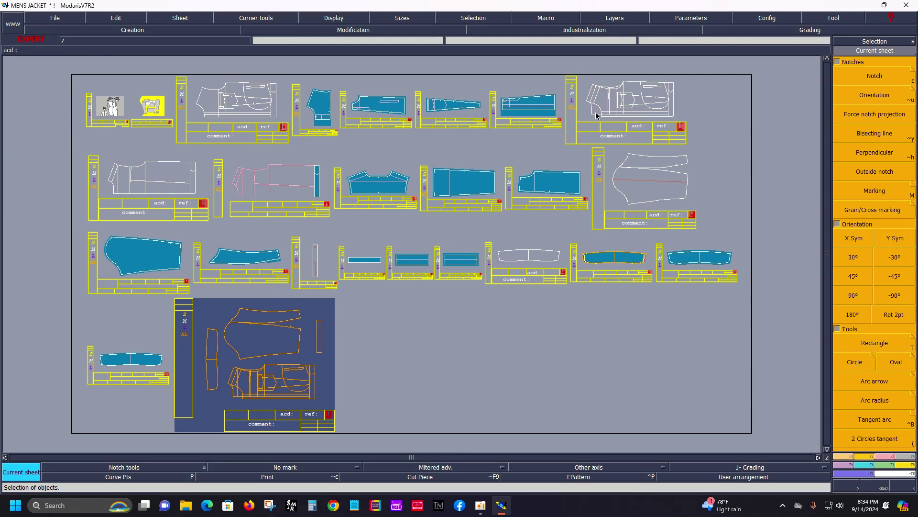
{"action": "left_click", "coordinate": [623, 102]}
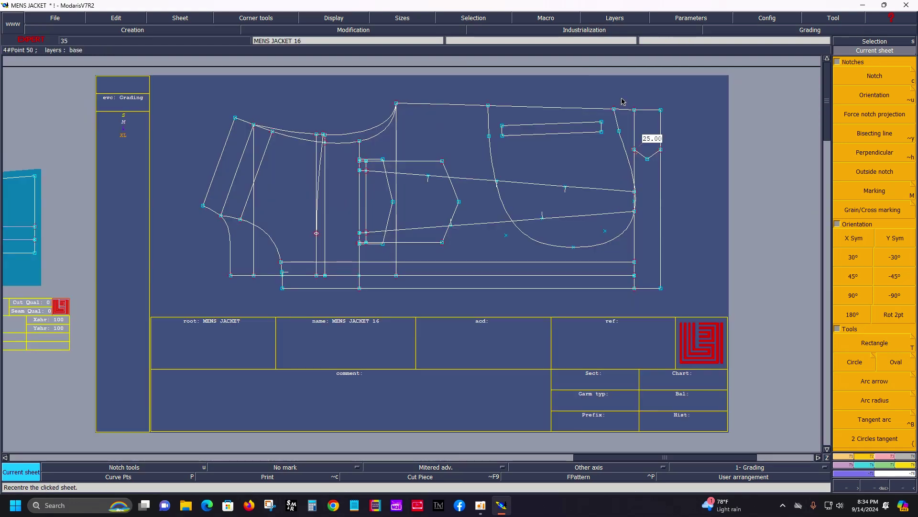
{"action": "left_click", "coordinate": [622, 101]}
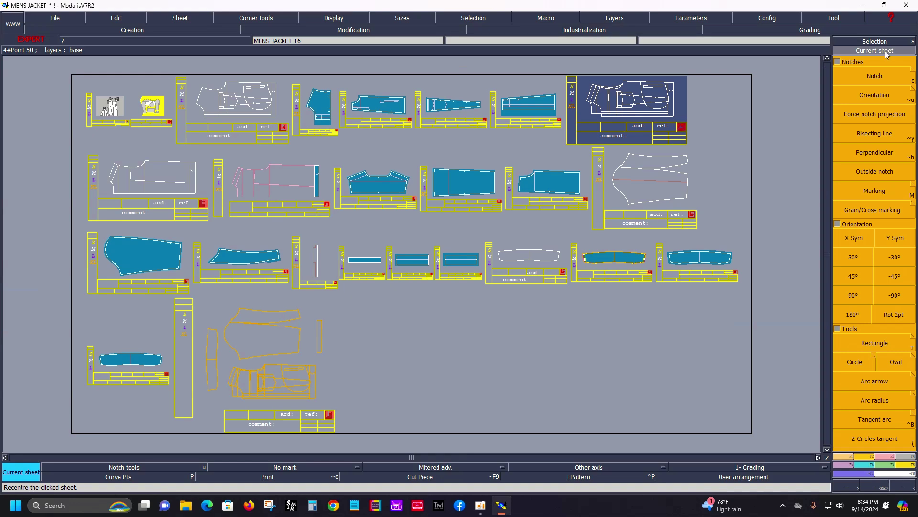
{"action": "left_click", "coordinate": [286, 96]}
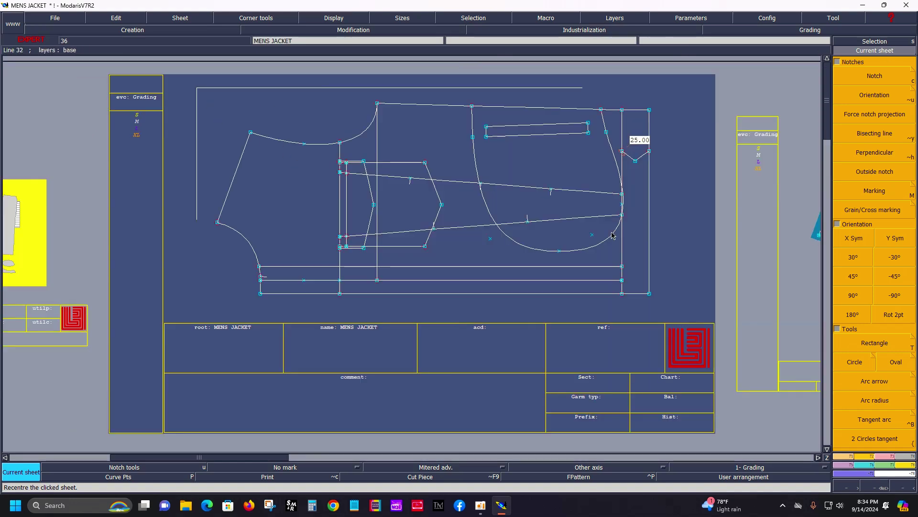
Preview Piece > Seam on the MENS JACKET pocket areas, then auto-arrange all sheets
{"action": "left_click", "coordinate": [585, 30]}
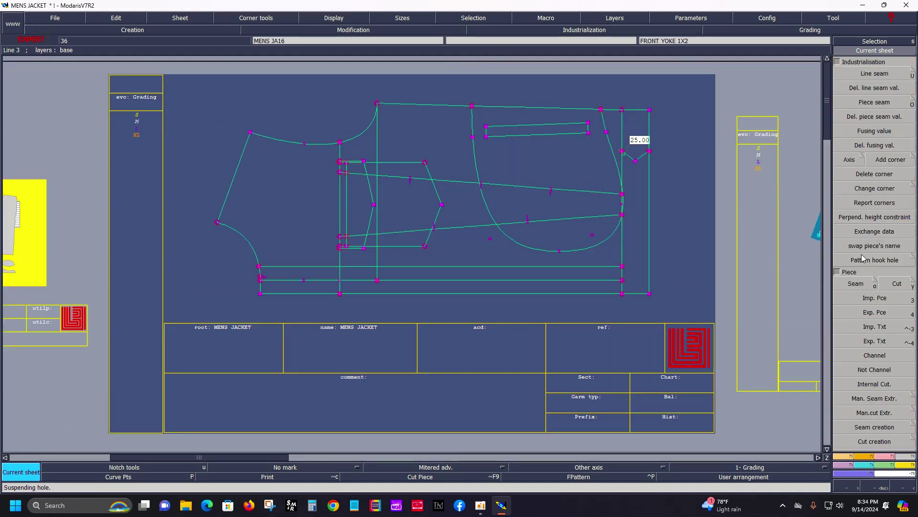
{"action": "left_click", "coordinate": [856, 284]}
{"action": "left_click", "coordinate": [584, 167]}
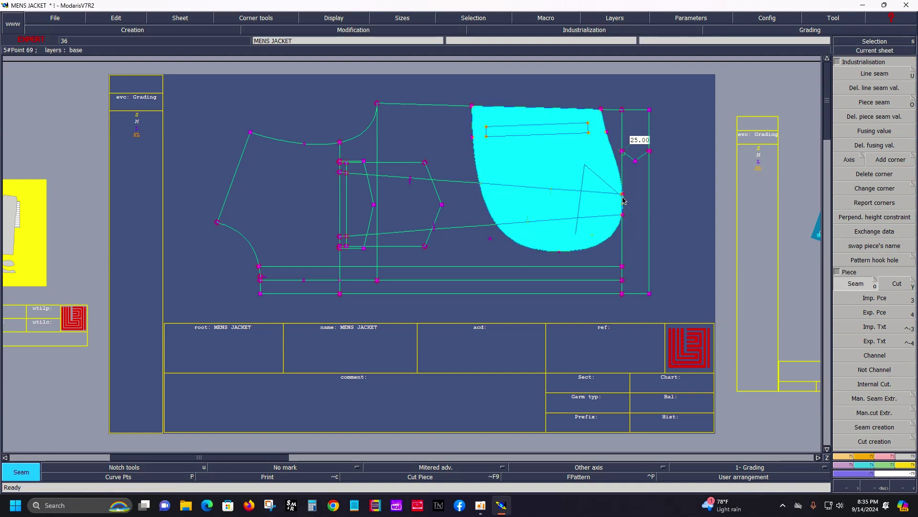
{"action": "left_click", "coordinate": [531, 151]}
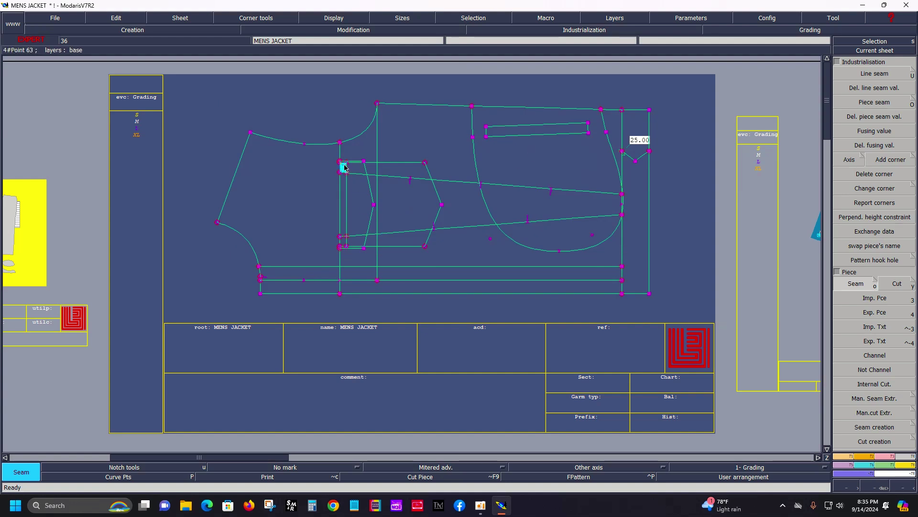
{"action": "left_click_drag", "start_coordinate": [345, 167], "coordinate": [373, 242]}
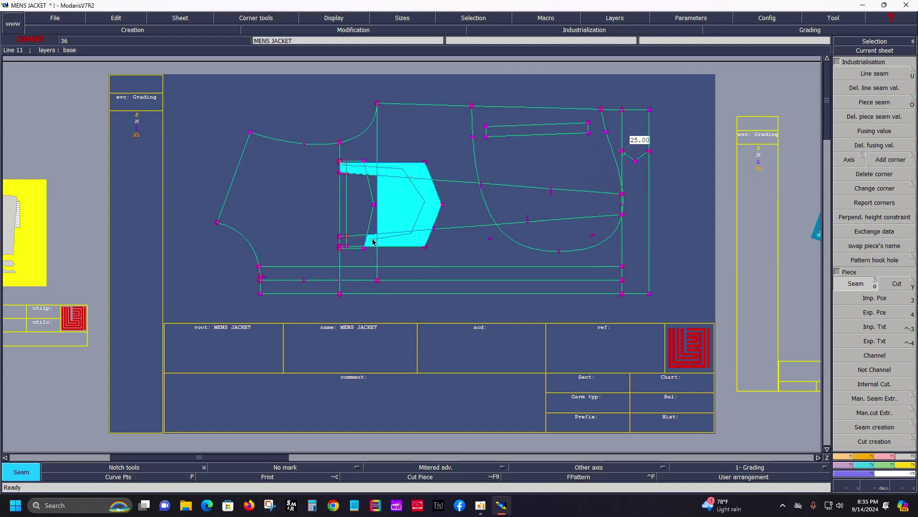
{"action": "left_click_drag", "start_coordinate": [374, 241], "coordinate": [377, 200]}
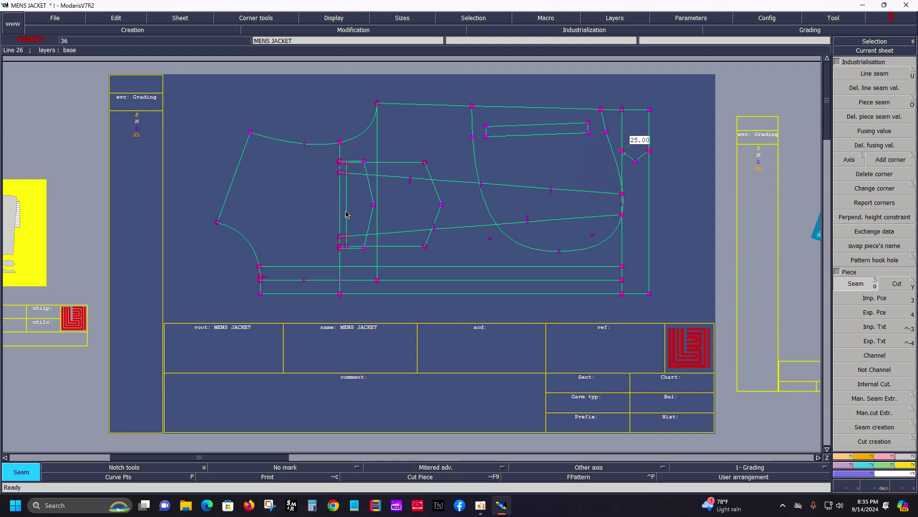
{"action": "key", "text": "F9"}
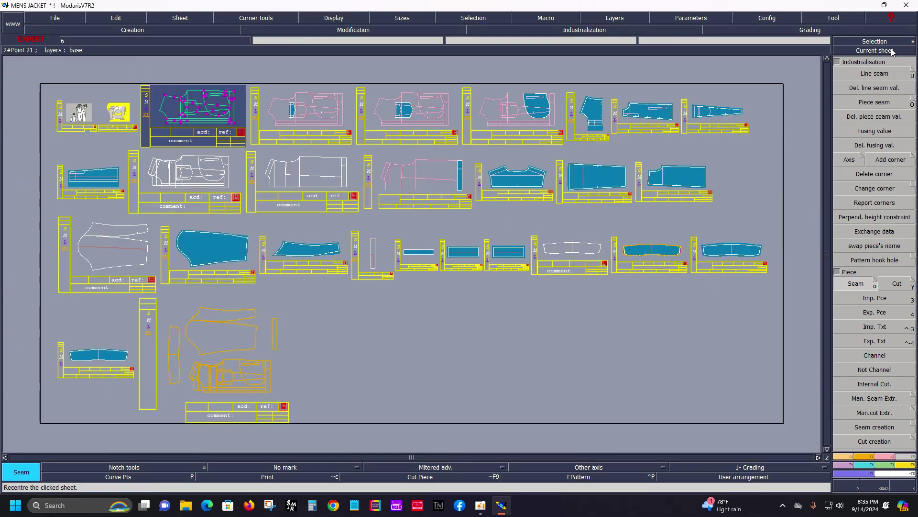
Save the MENS JACKET model, accepting the anomaly and overwrite warnings
{"action": "left_click", "coordinate": [874, 51]}
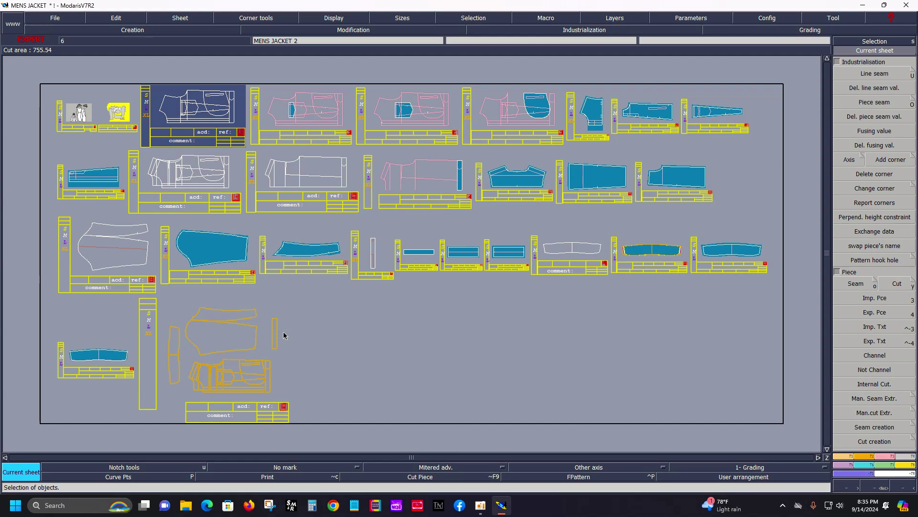
{"action": "key", "text": "ctrl+s"}
{"action": "left_click", "coordinate": [413, 311]}
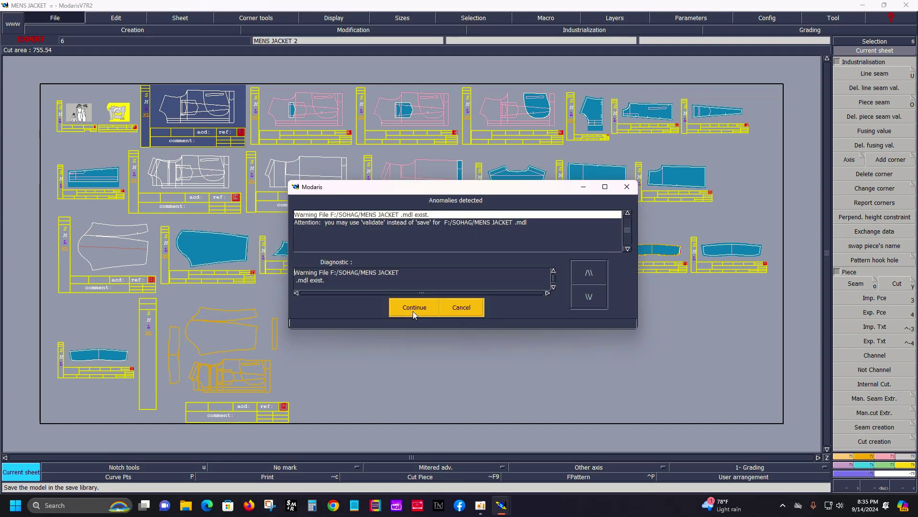
{"action": "left_click", "coordinate": [414, 311]}
{"action": "left_click", "coordinate": [413, 312]}
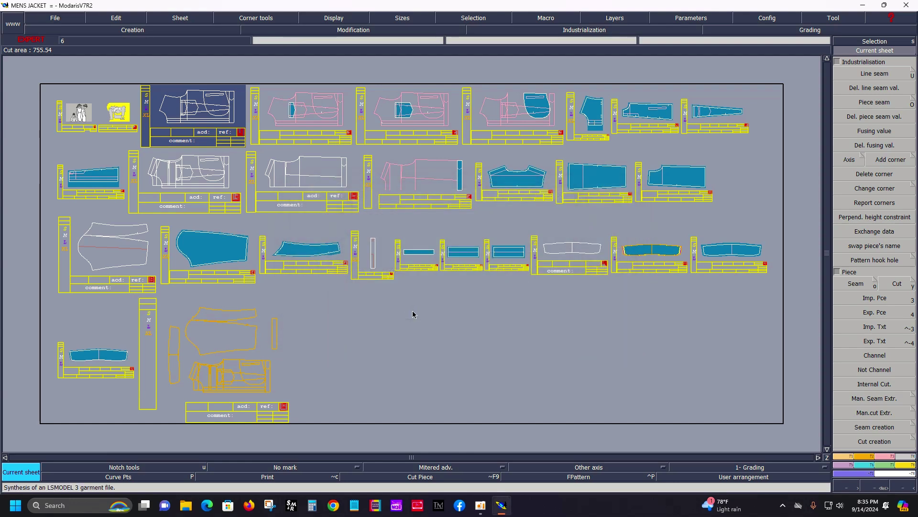